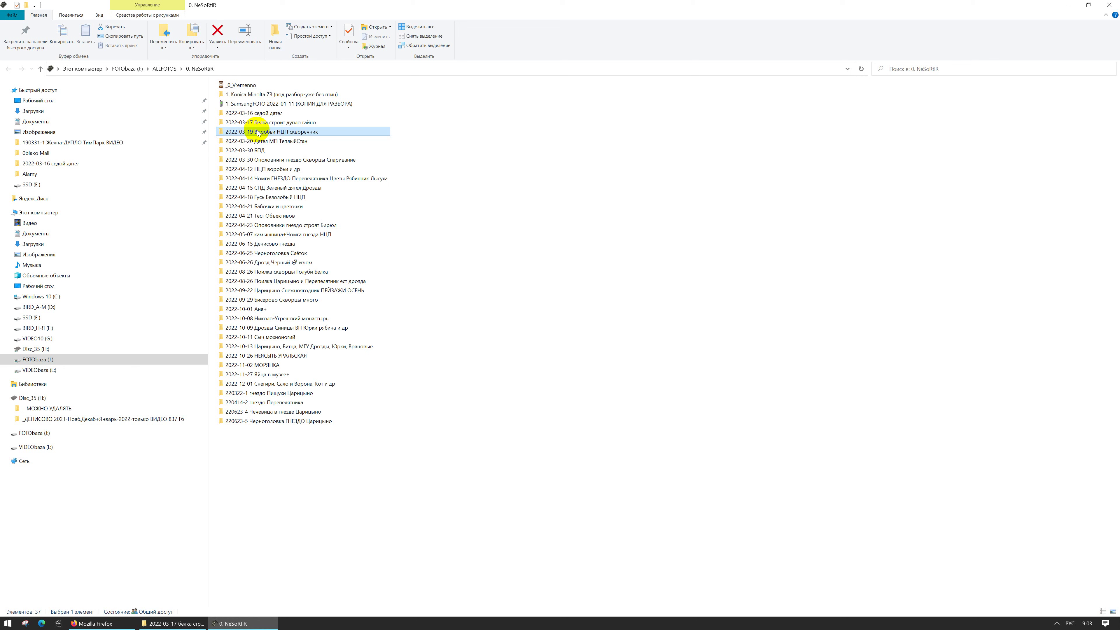
# Step: Open the photo folder "2022-09-29 Бисерово Скворцы много" in the "0. NeSoRtIR" directory
pyautogui.click(256, 142)
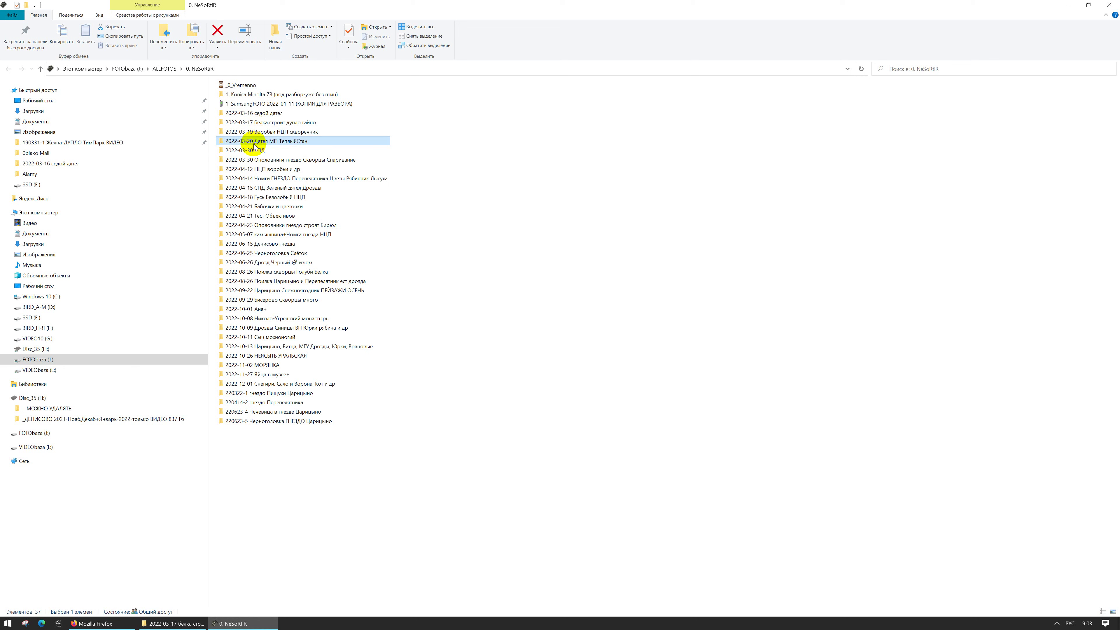
pyautogui.click(252, 170)
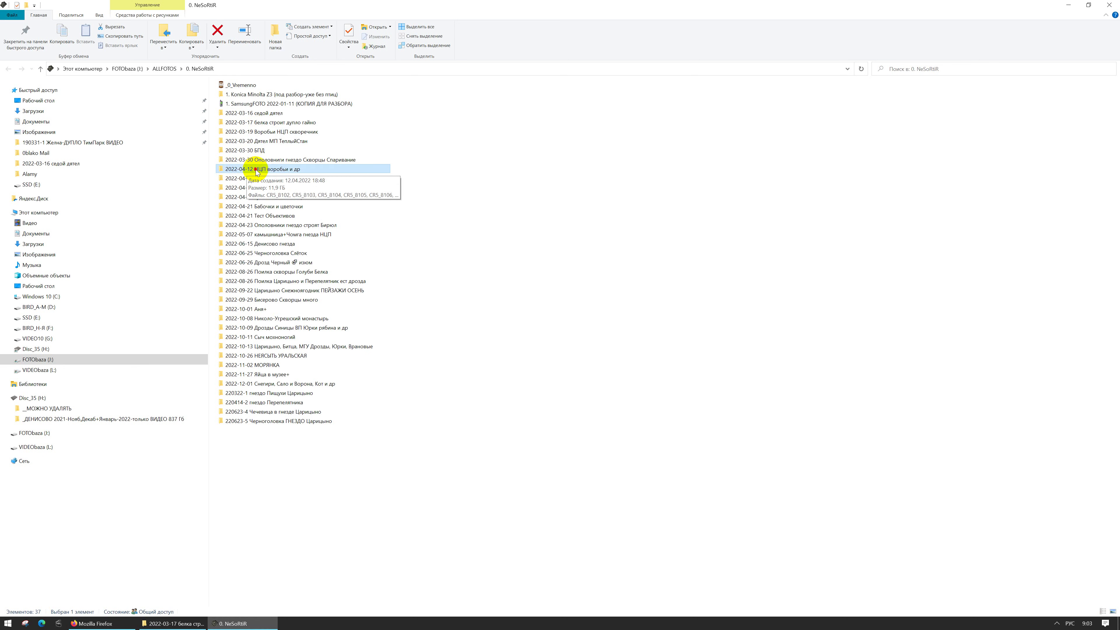
pyautogui.doubleClick(250, 301)
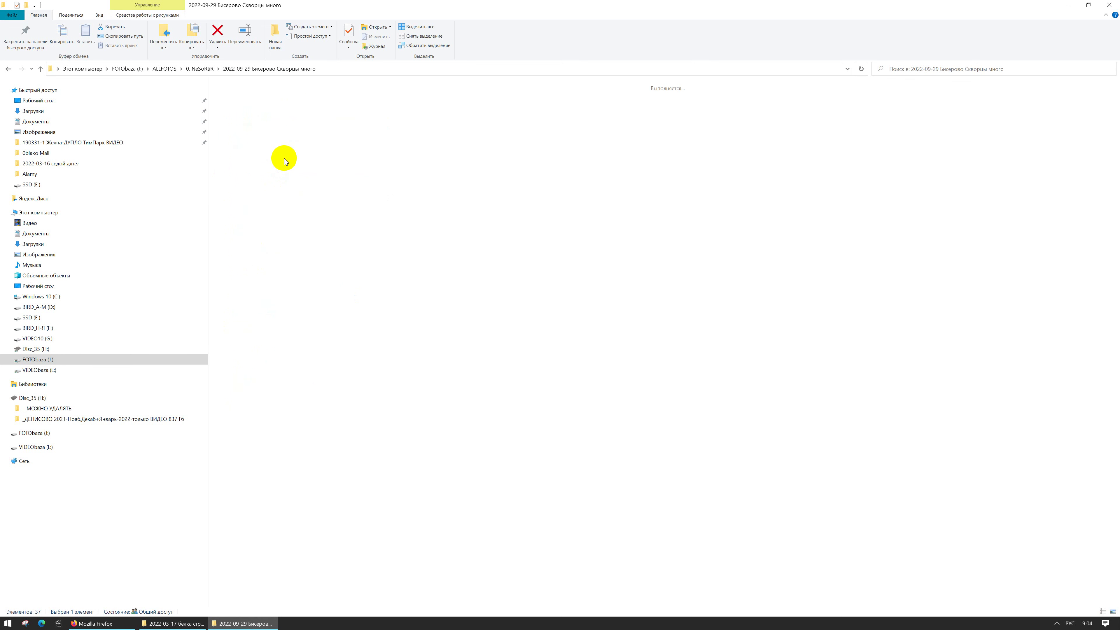
# Step: Show the CR3 files of the starling folder as extra-large icons (Огромные значки)
pyautogui.click(228, 87)
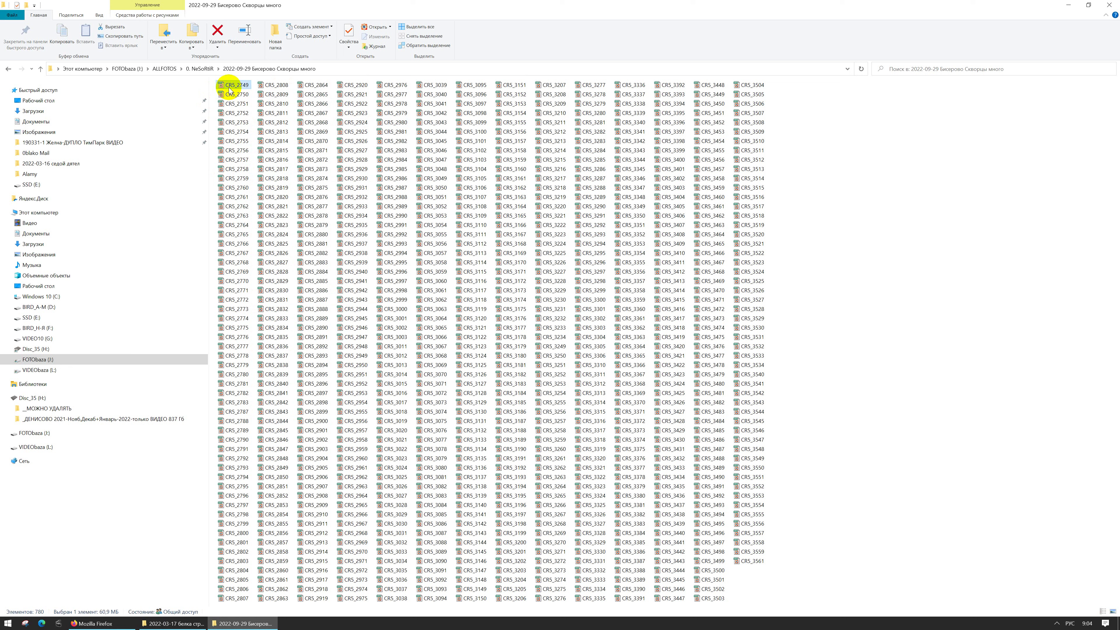
pyautogui.click(100, 17)
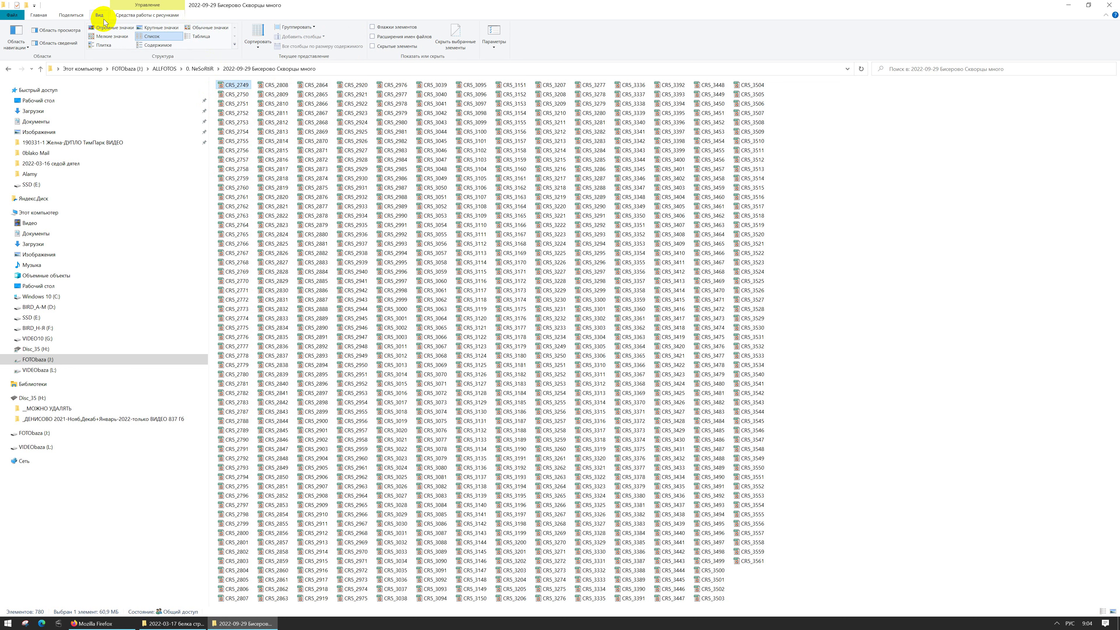
pyautogui.click(106, 29)
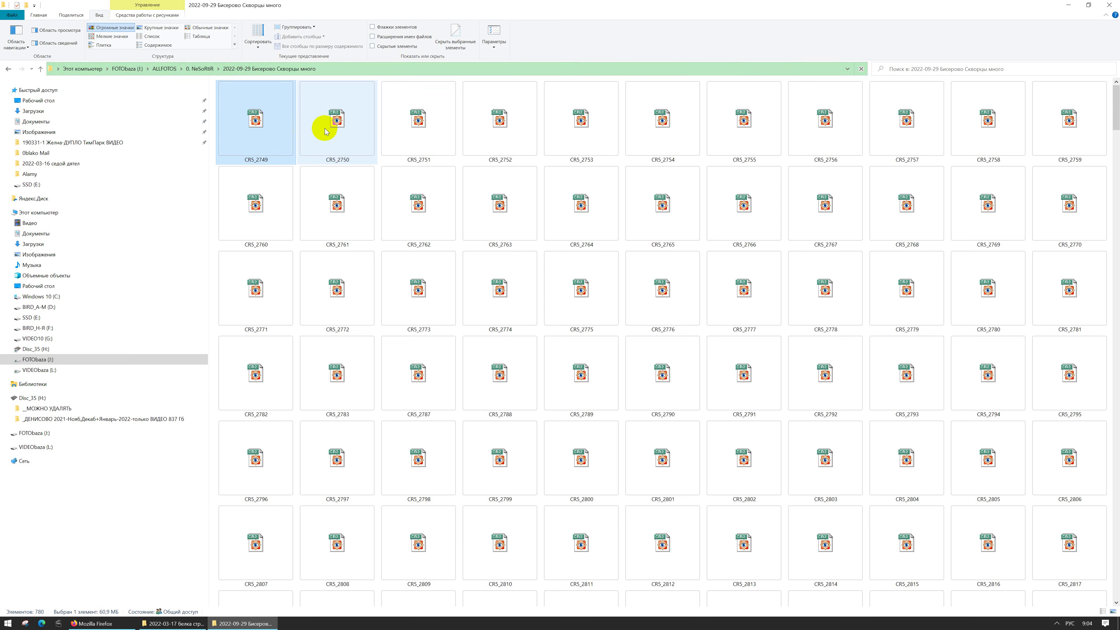
# Step: View CR5_2750 full screen in FastStone Image Viewer, browse forward to CR5_2757, and return to the thumbnail browser
pyautogui.click(340, 127)
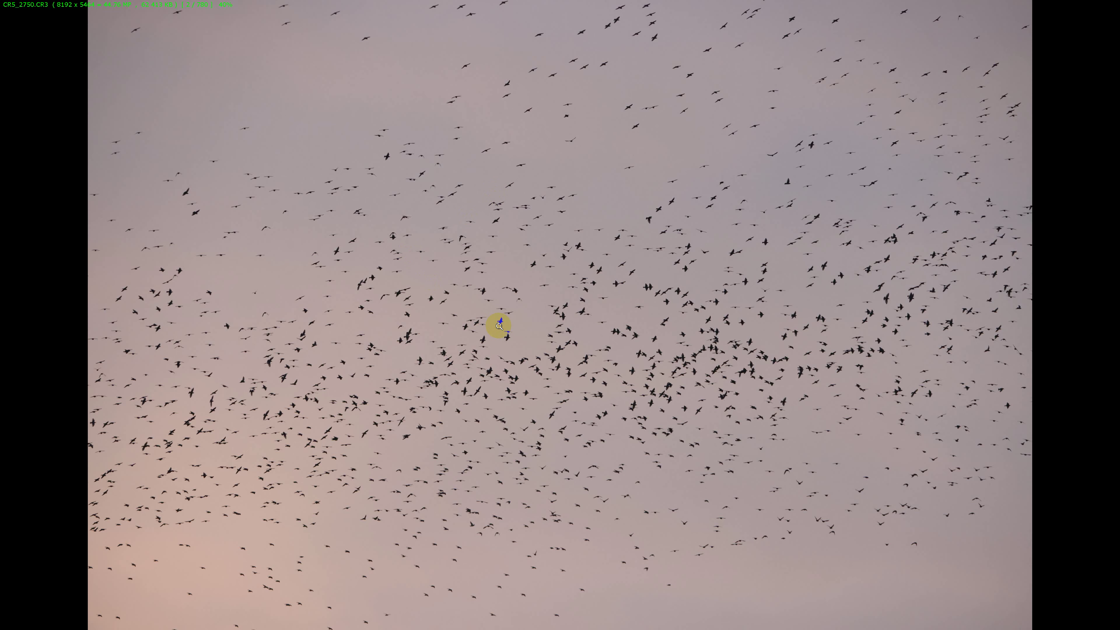
pyautogui.scroll(-4, 498, 325)
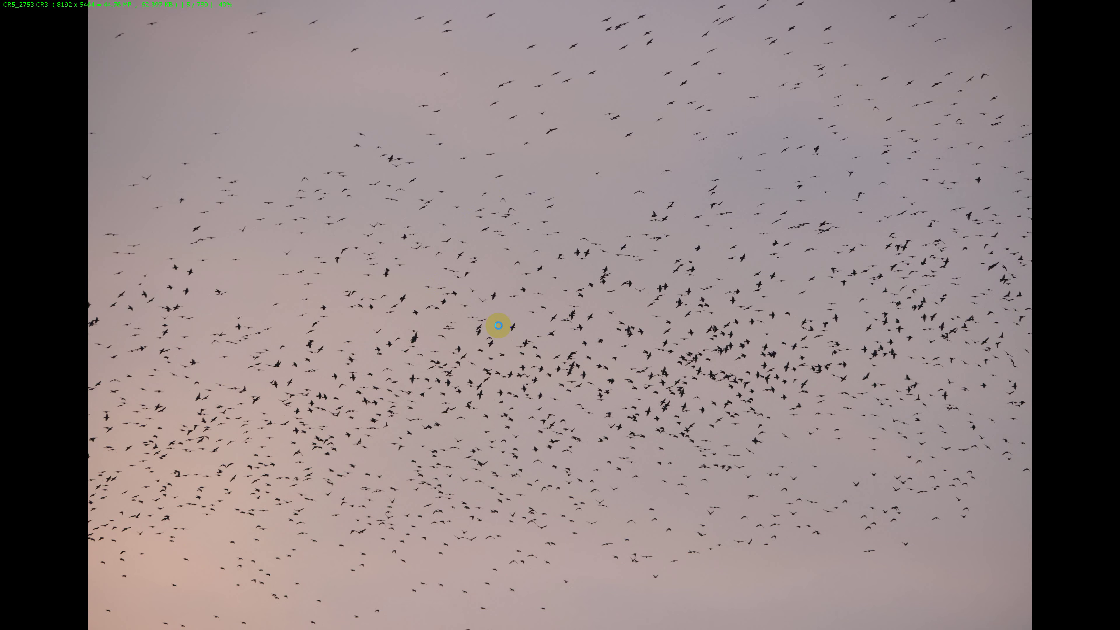
pyautogui.scroll(-1, 498, 325)
pyautogui.scroll(-2, 498, 325)
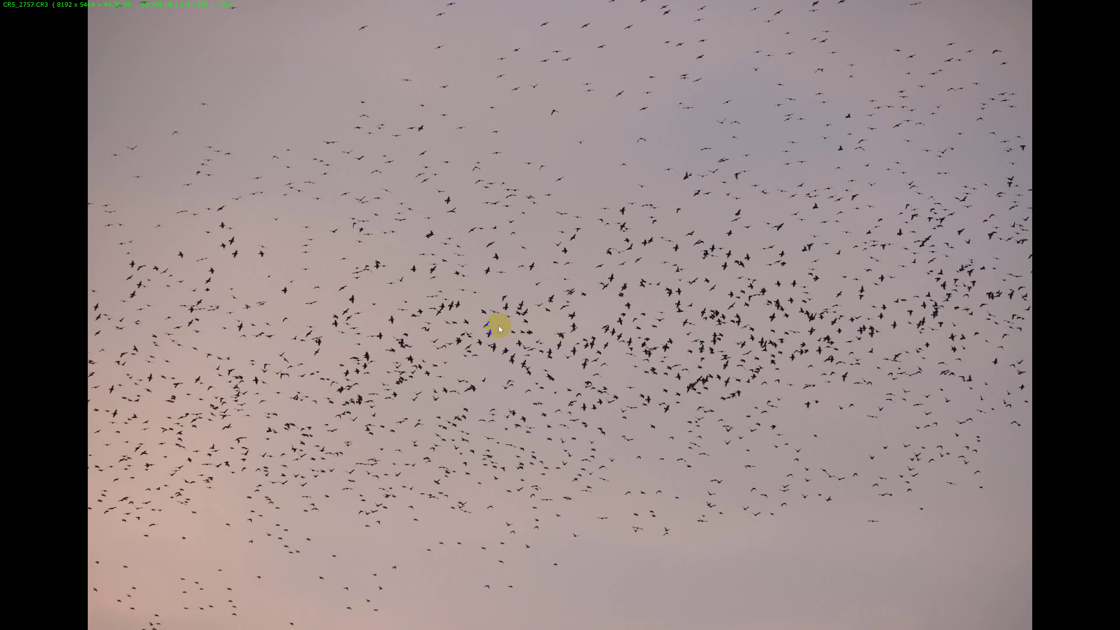
pyautogui.press('Escape')
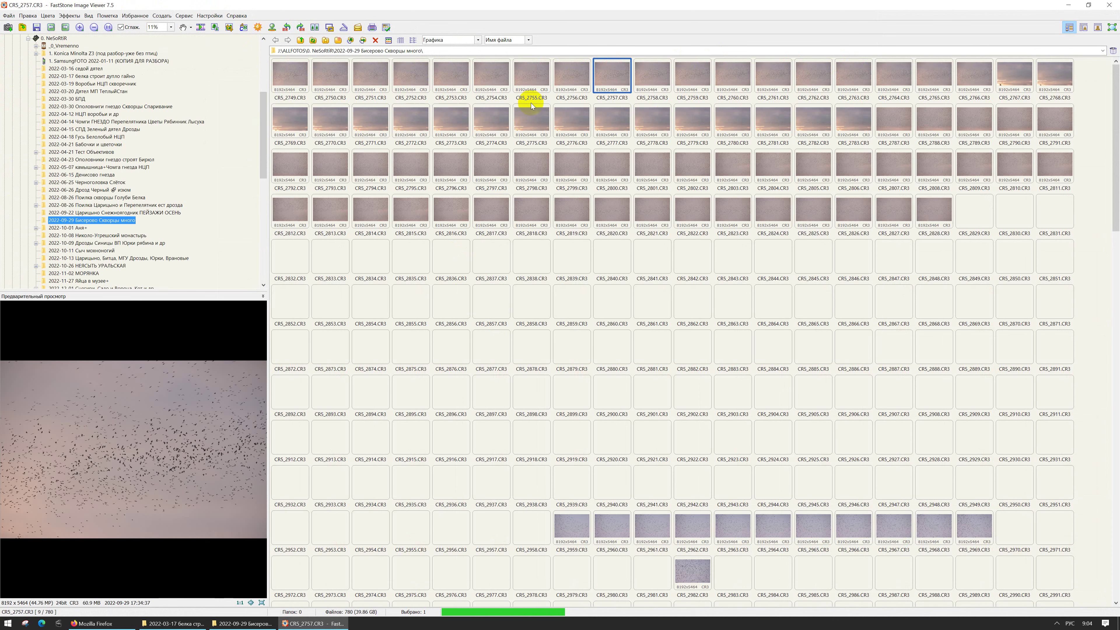
# Step: Read the licence agreement's terms on commercial use in the program's help and close the help window
pyautogui.click(238, 16)
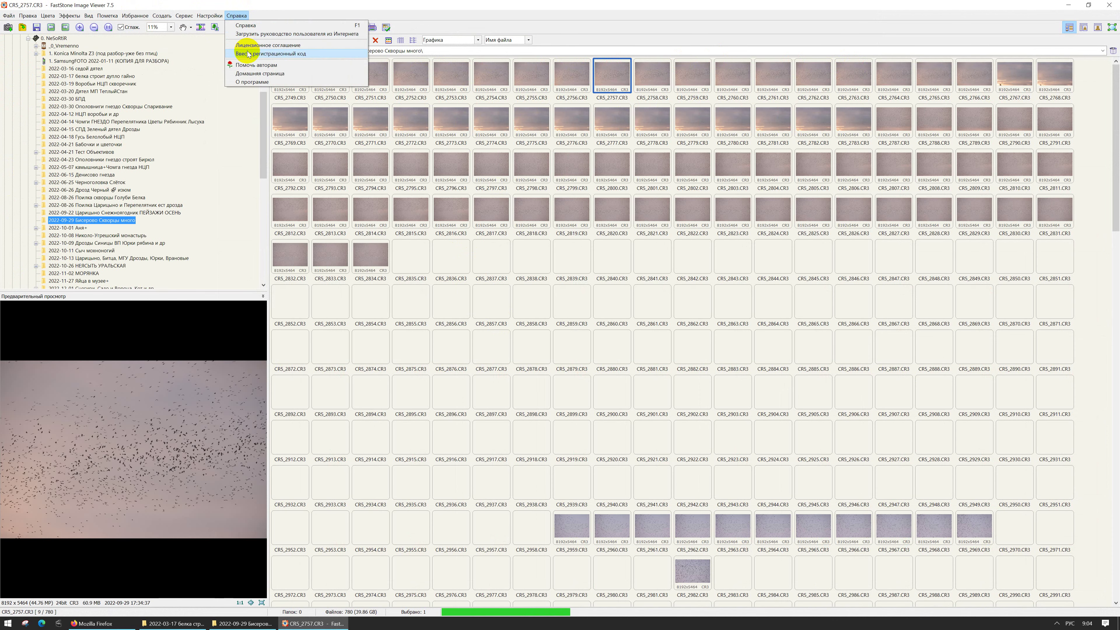
pyautogui.click(254, 45)
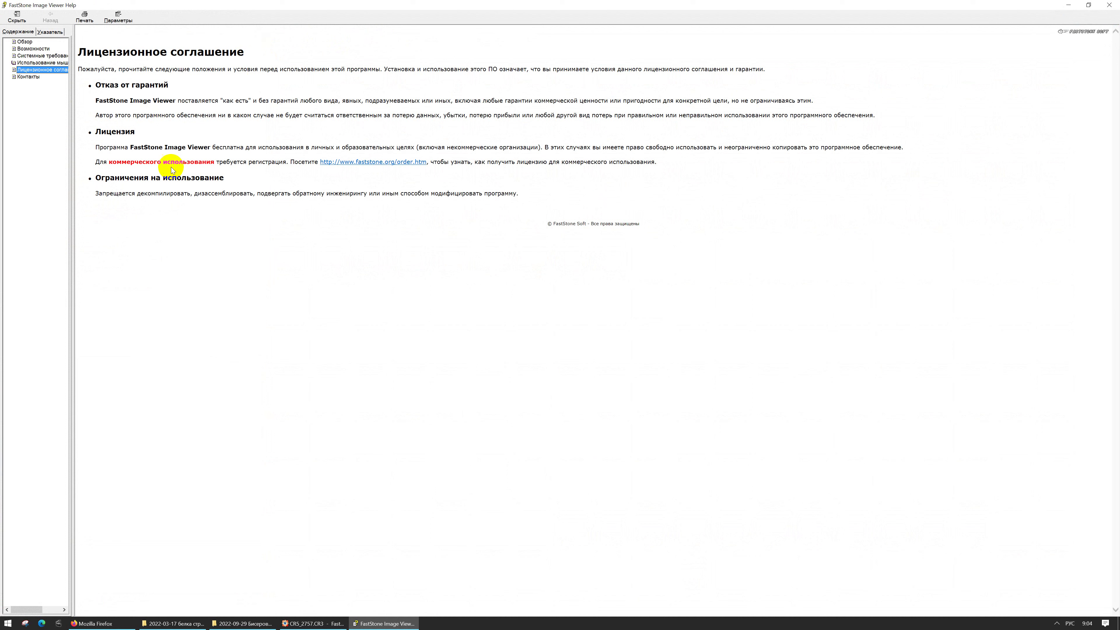
pyautogui.moveTo(163, 162); pyautogui.dragTo(211, 161)
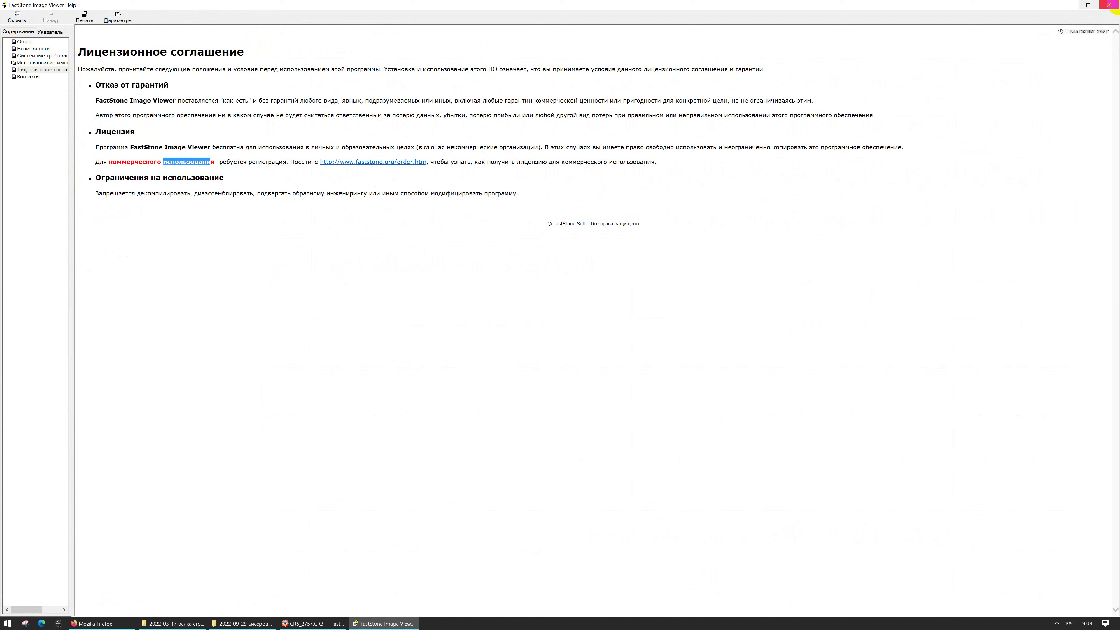
pyautogui.click(1109, 6)
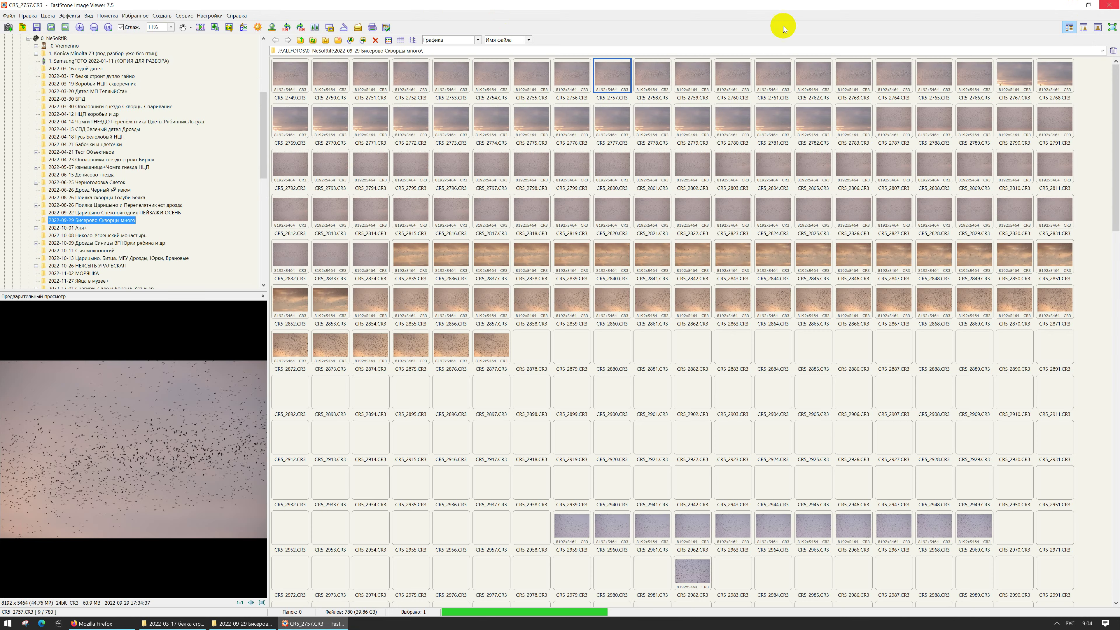
pyautogui.click(236, 15)
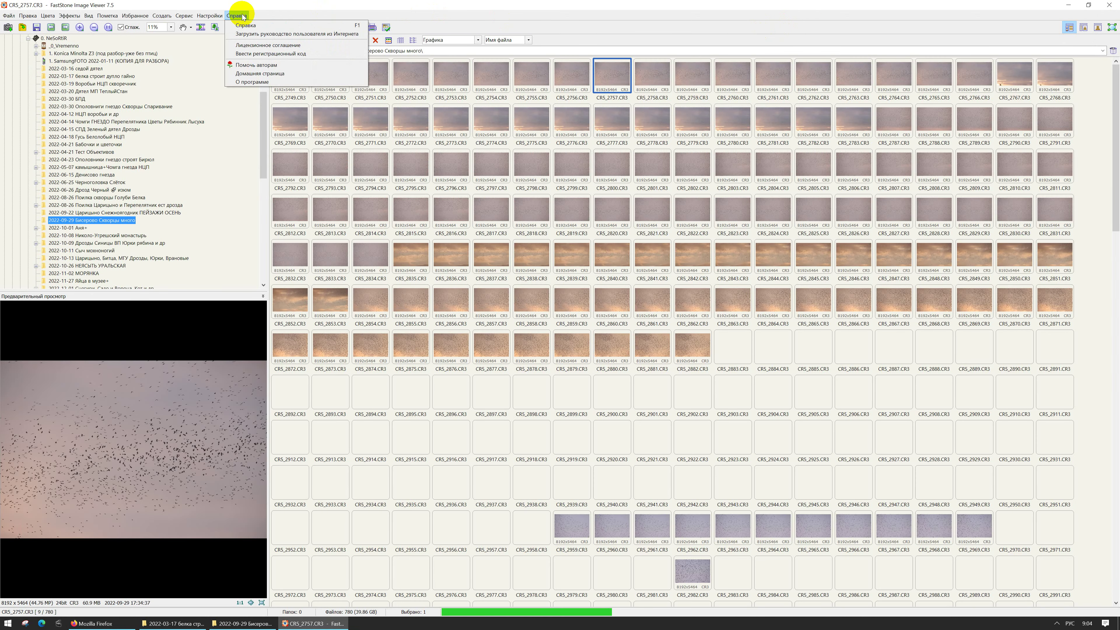
pyautogui.click(252, 82)
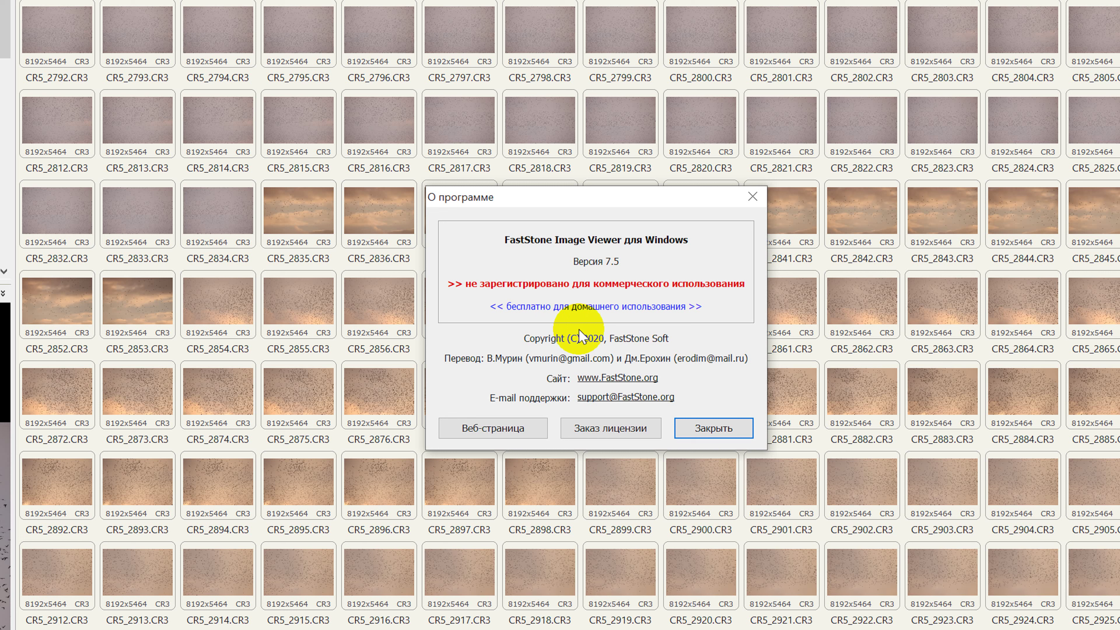
pyautogui.click(634, 380)
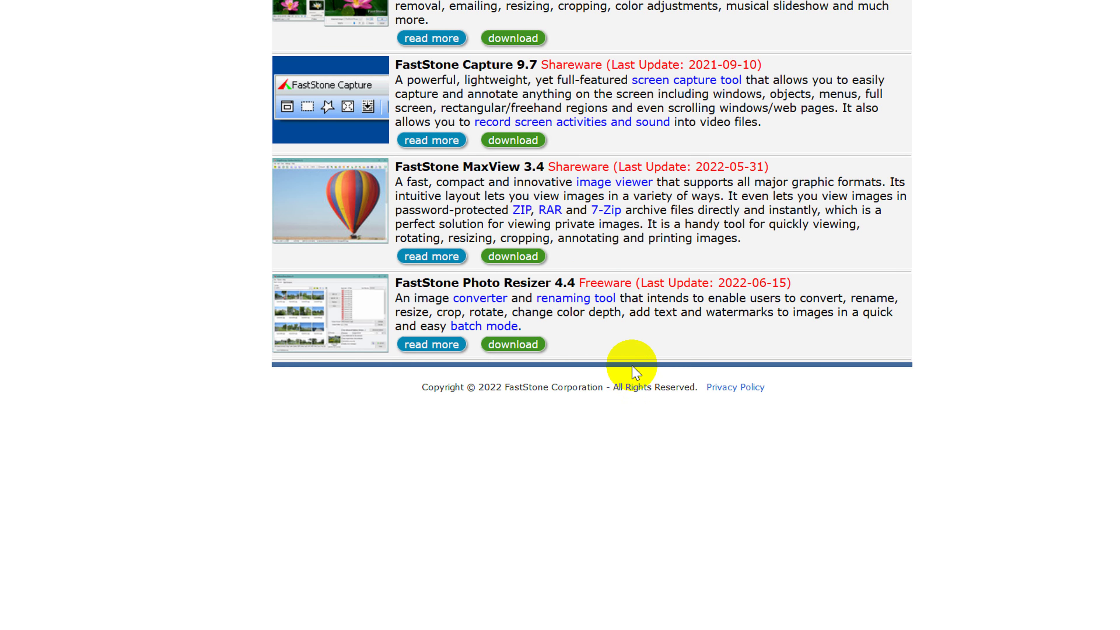
pyautogui.scroll(2, 575, 100)
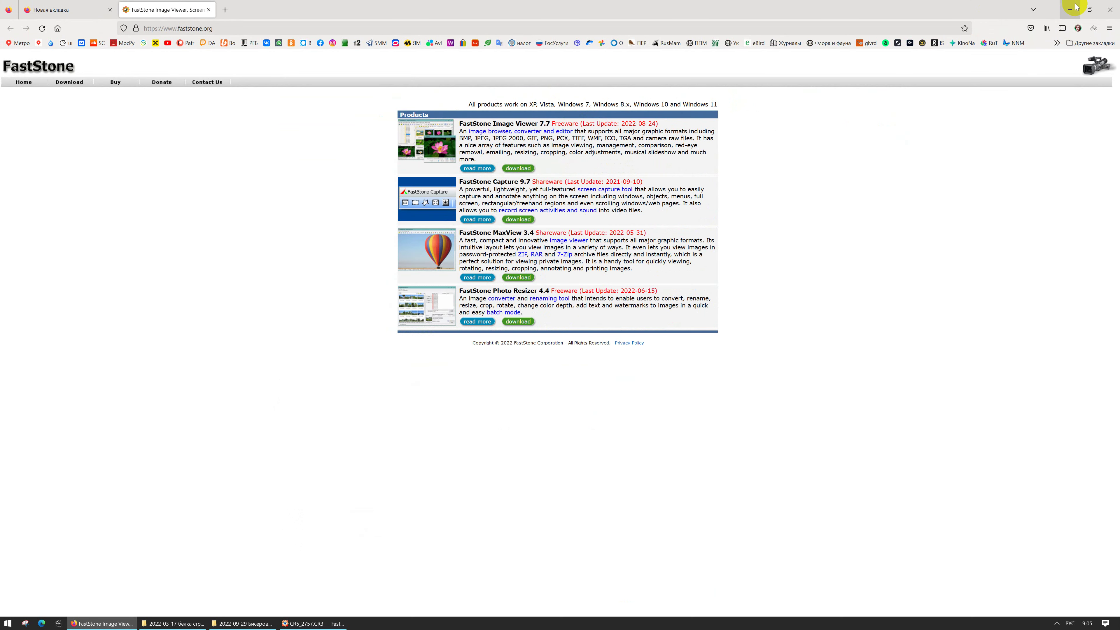
pyautogui.click(1071, 6)
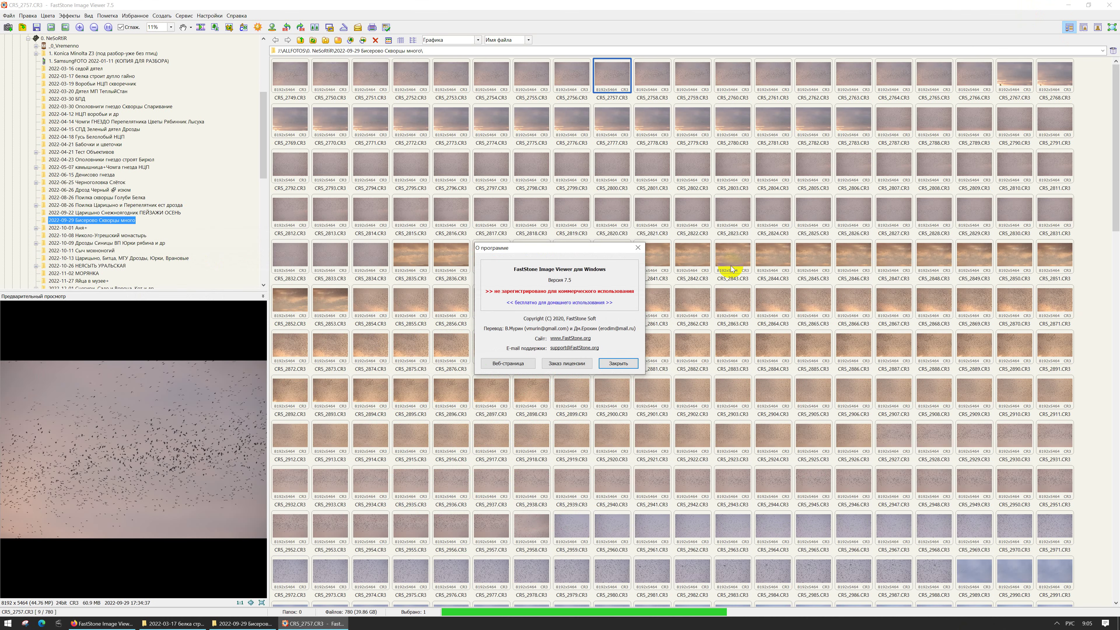
pyautogui.click(627, 367)
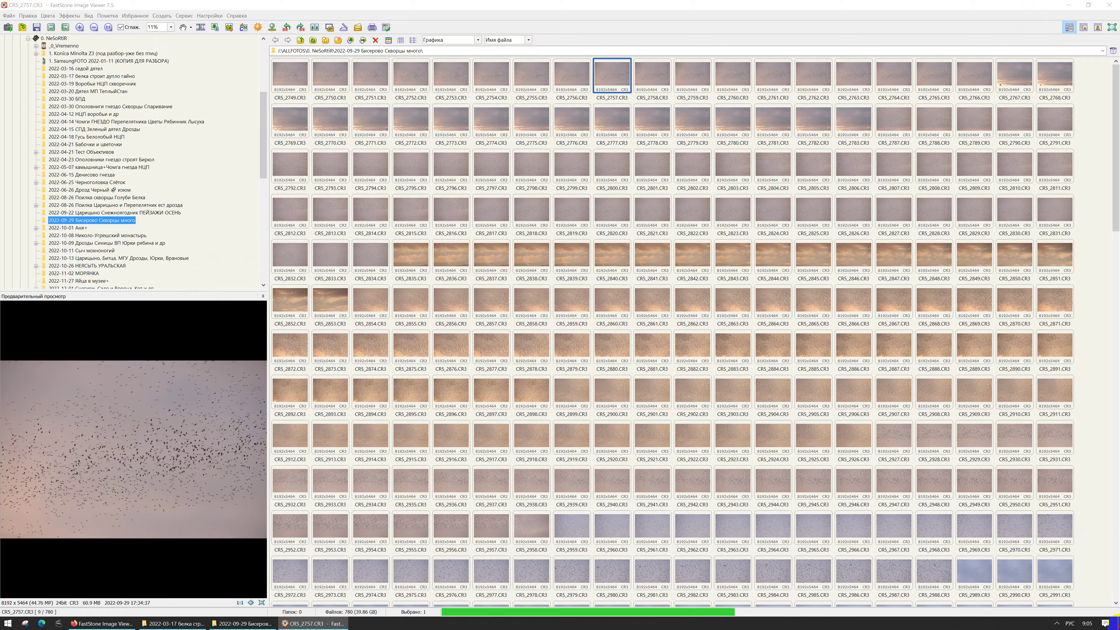
# Step: Copy the name of the FastStone Image Viewer desktop shortcut and search Google for it in a new Firefox tab
pyautogui.click(1118, 623)
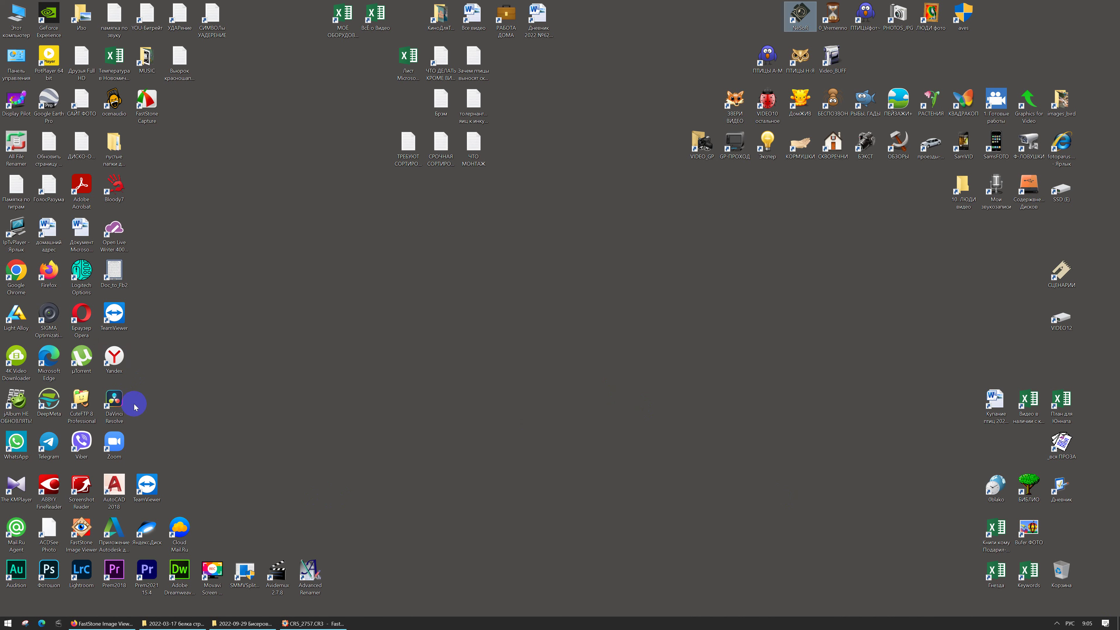
pyautogui.click(80, 533)
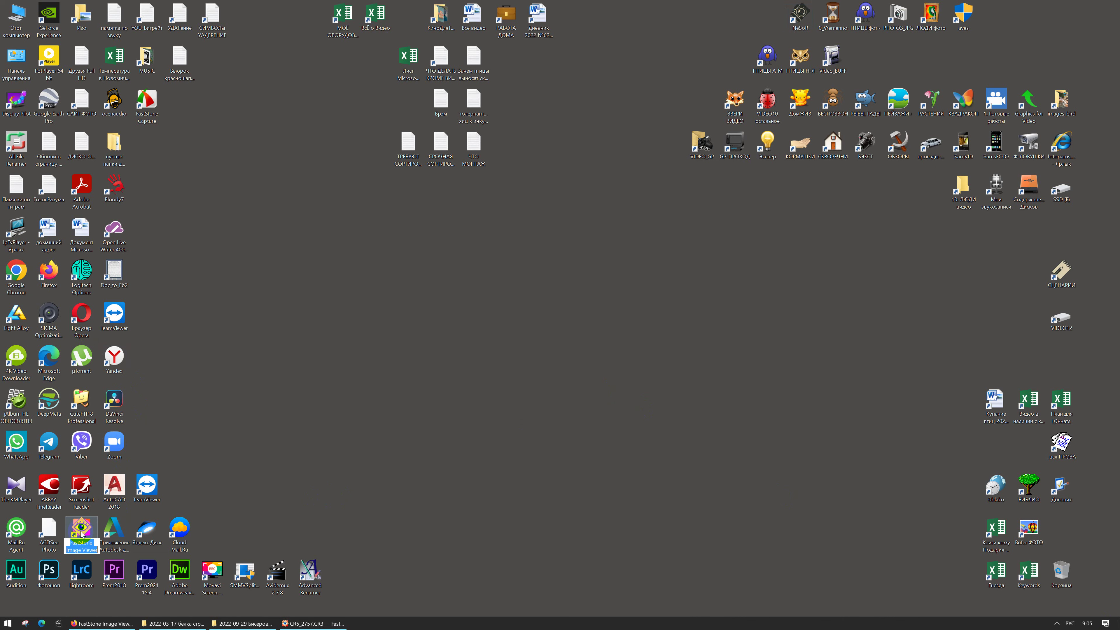
pyautogui.click(100, 623)
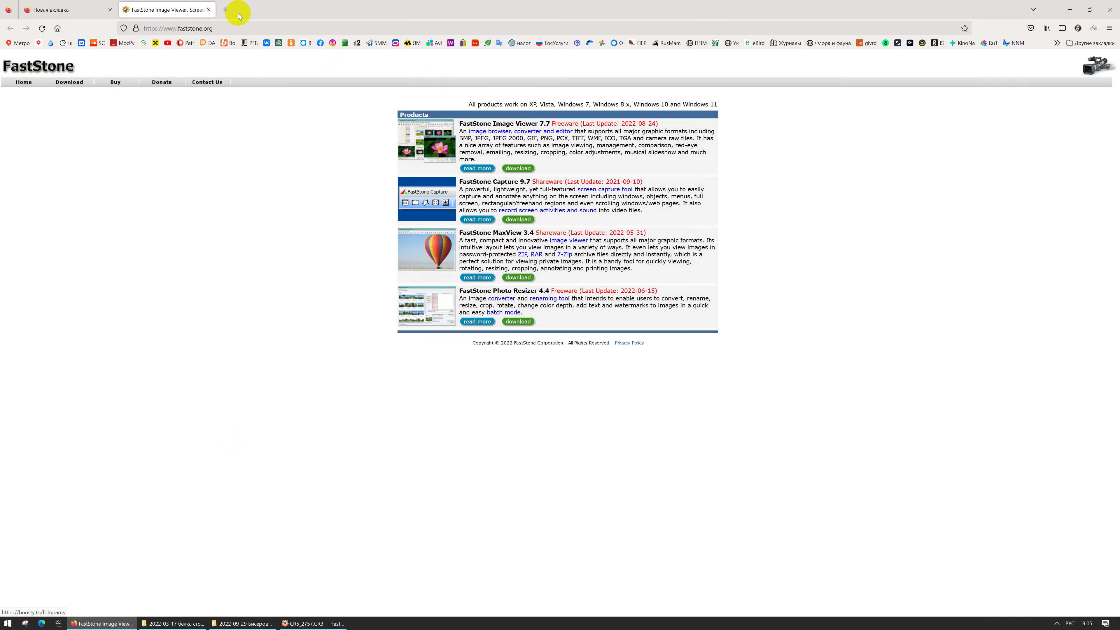
pyautogui.click(225, 10)
pyautogui.write('FastStone Image Viewer')
pyautogui.press('Return')
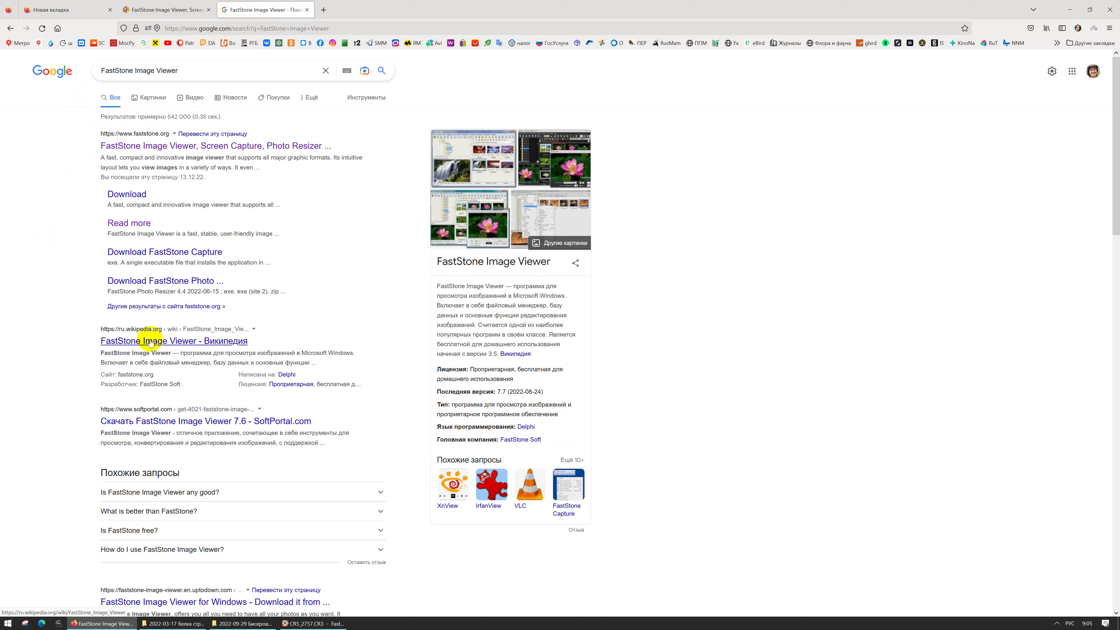
# Step: Open the Russian Wikipedia article on FastStone Image Viewer and follow its infobox link to the official site faststone.org
pyautogui.click(167, 341)
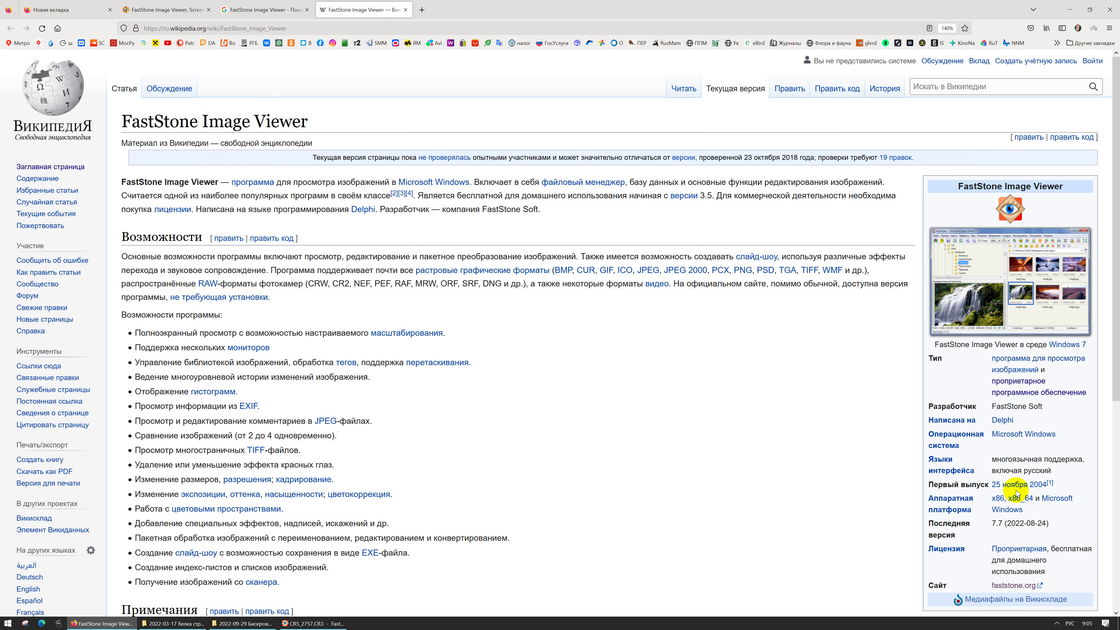
pyautogui.scroll(-3, 1012, 493)
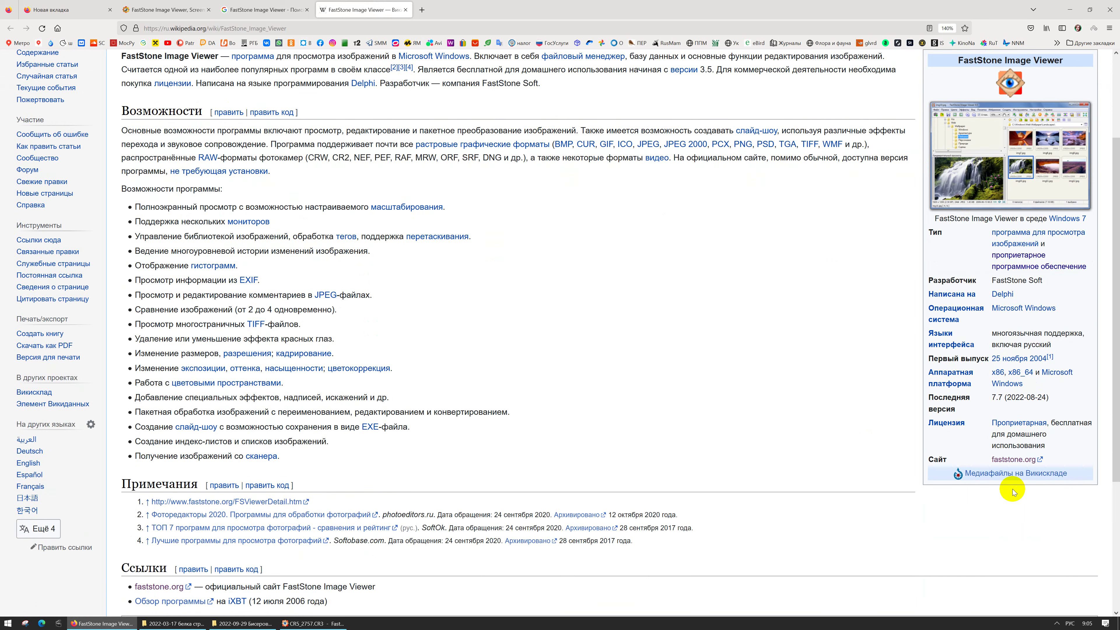
pyautogui.click(1000, 462)
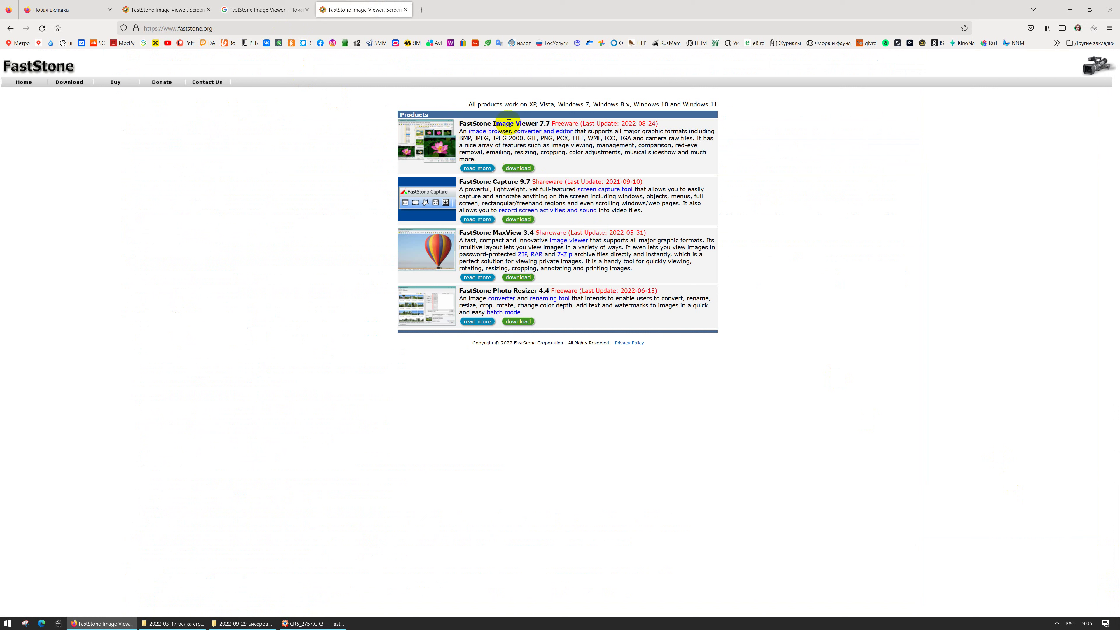
# Step: Download the FastStone Image Viewer 7.7 installer FSViewerSetup77.exe, show it in its download folder, and close the browser
pyautogui.click(518, 169)
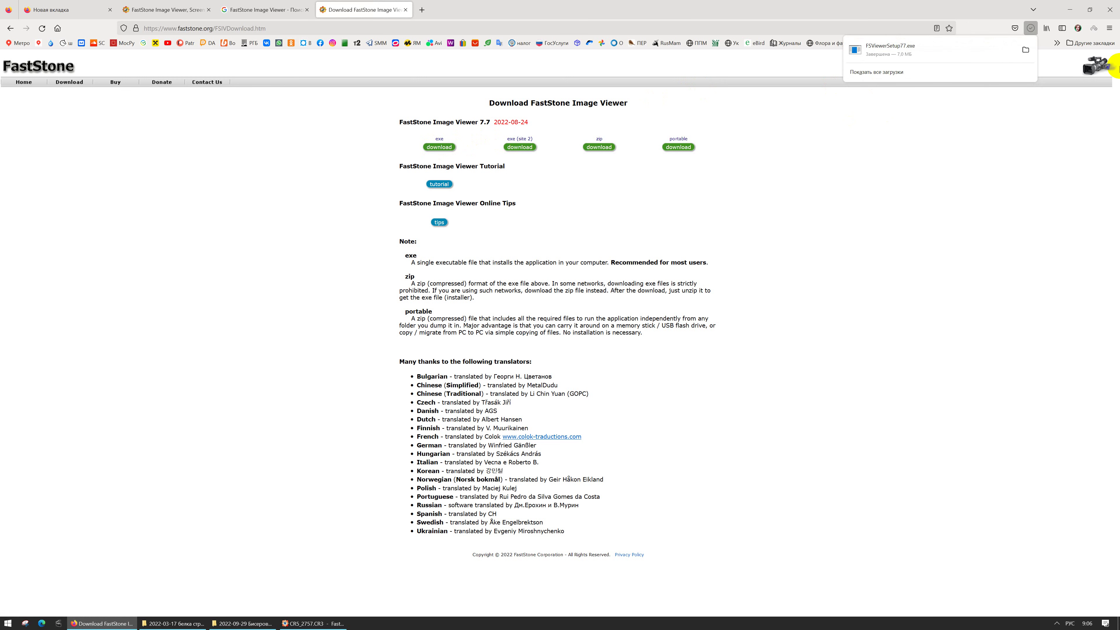
pyautogui.click(1027, 50)
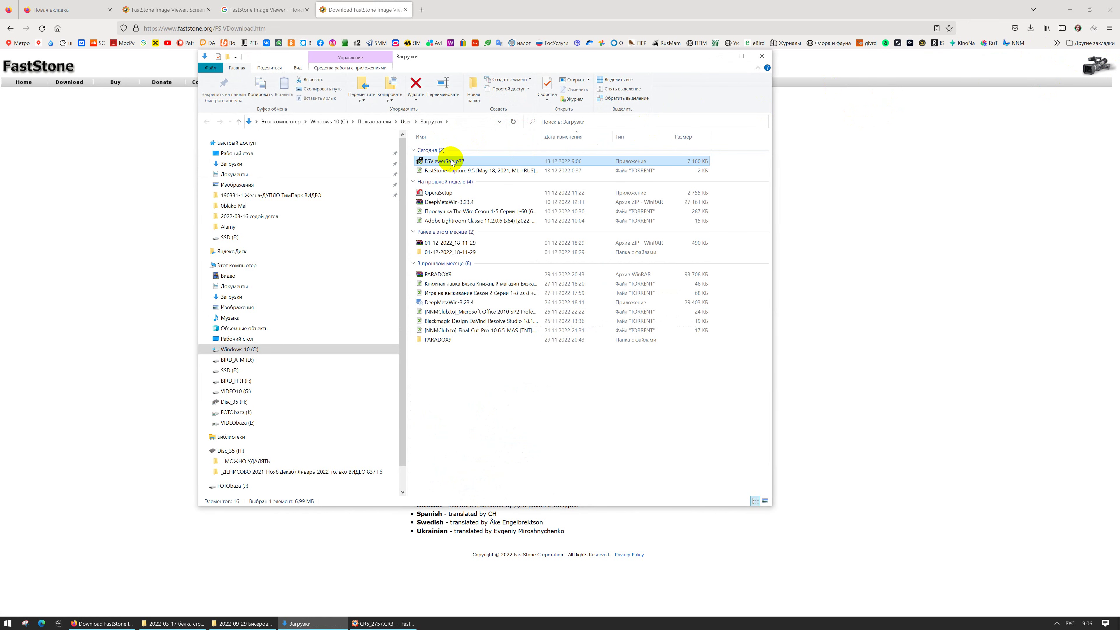
pyautogui.click(1111, 4)
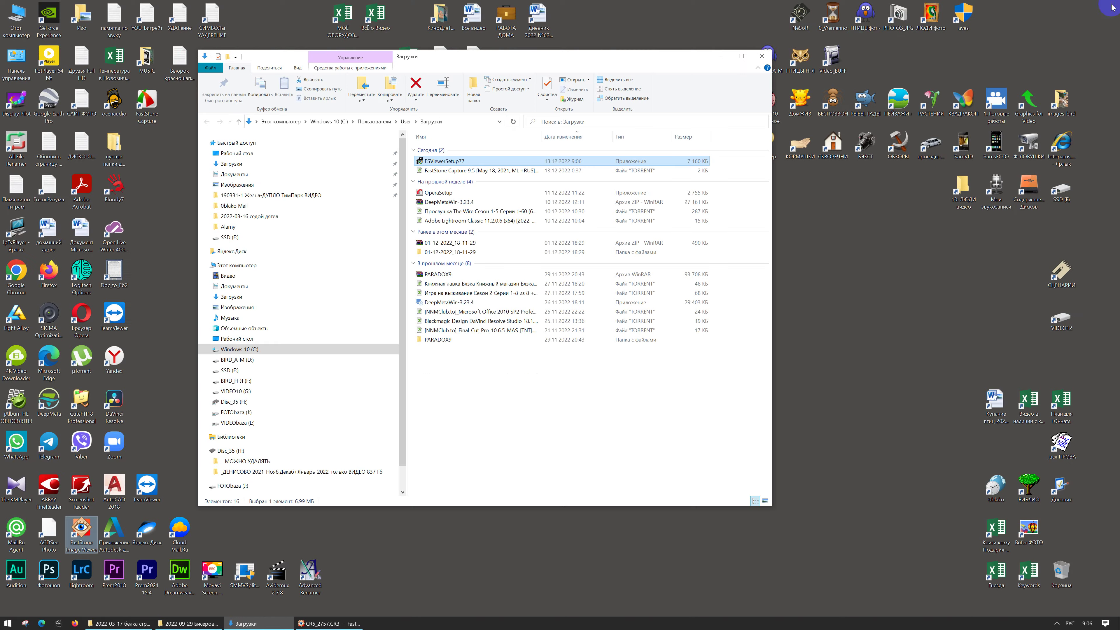
# Step: Install FastStone Image Viewer 7.7 from FSViewerSetup77 into the default Program Files (x86) folder and close the thank-you web page
pyautogui.doubleClick(430, 162)
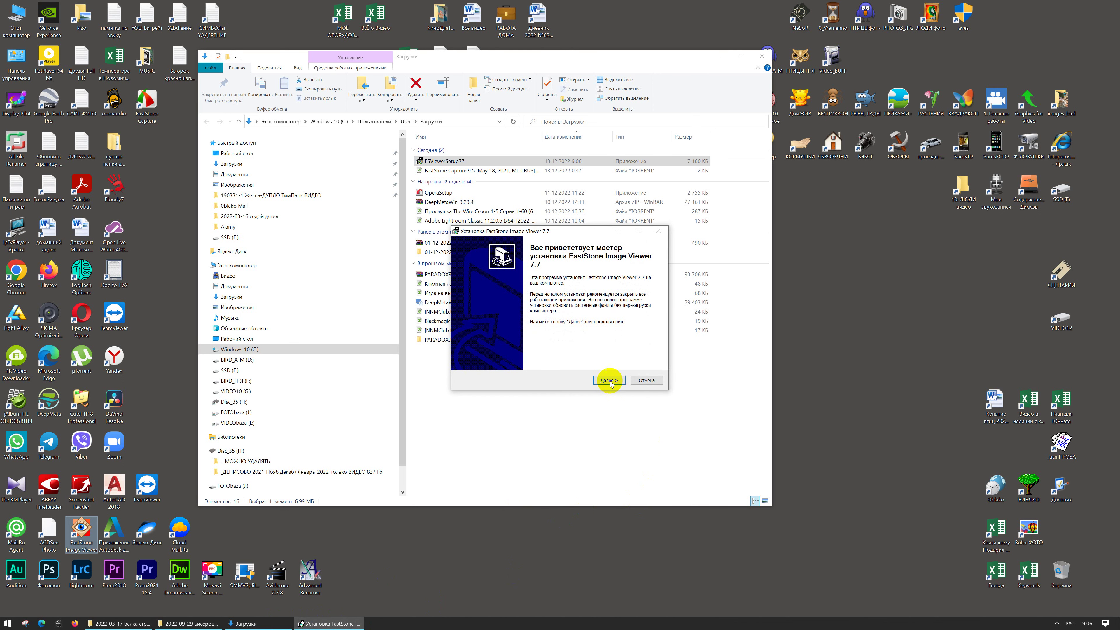
pyautogui.click(609, 381)
pyautogui.click(609, 382)
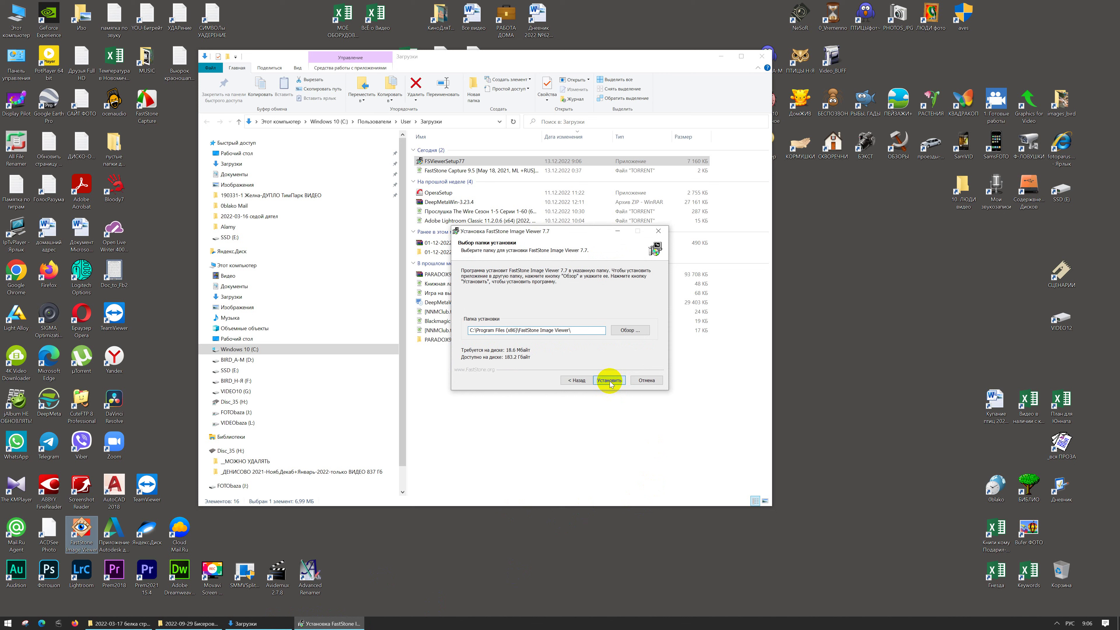
pyautogui.click(609, 380)
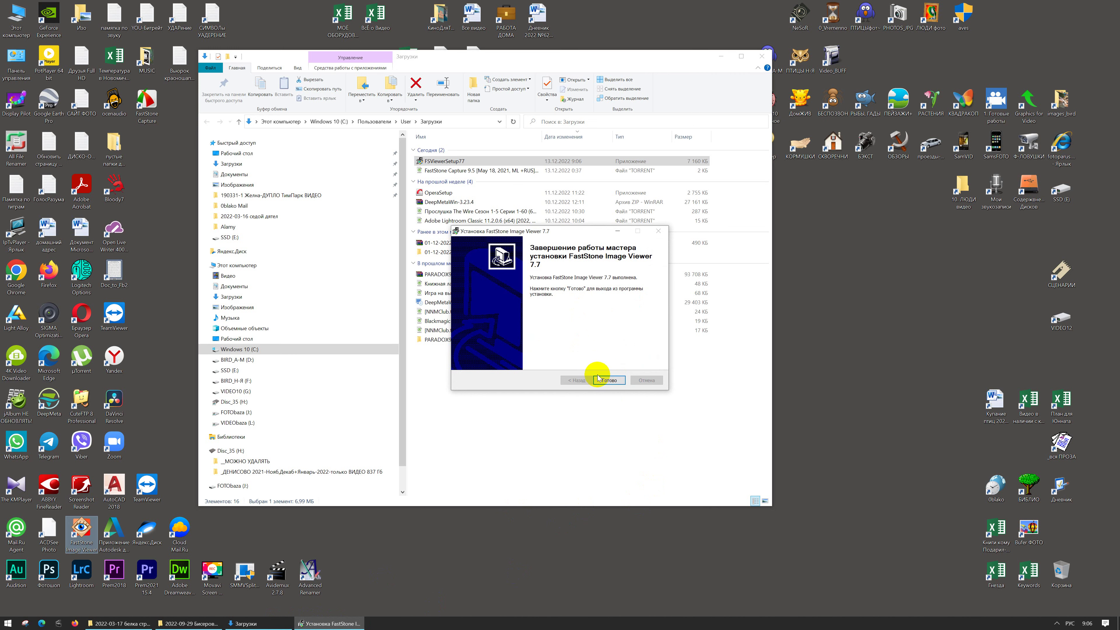
pyautogui.click(609, 380)
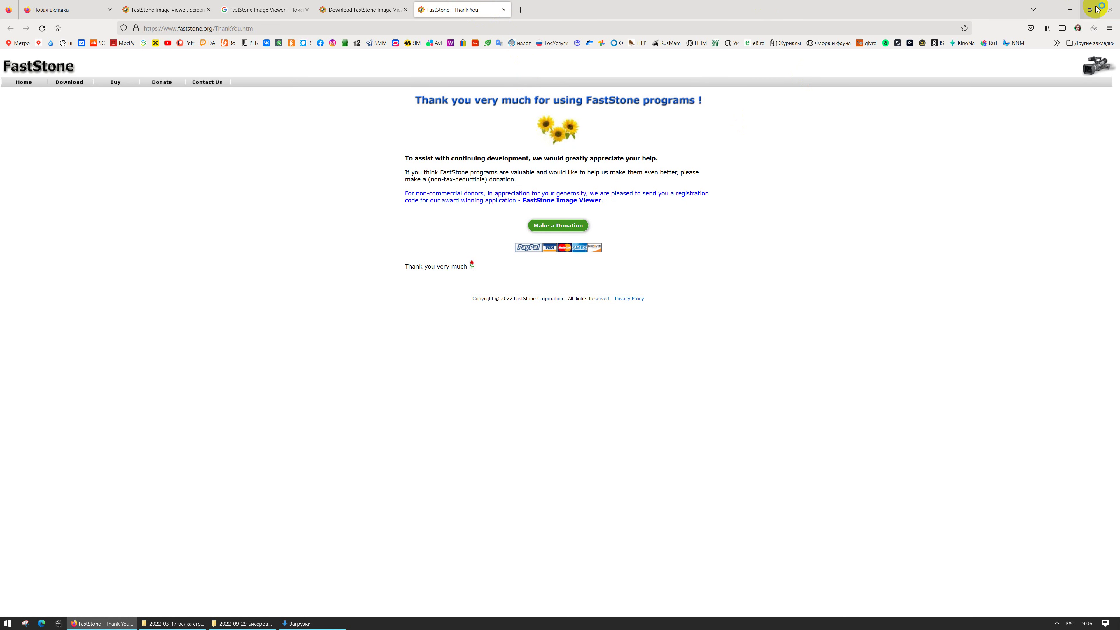
pyautogui.click(1112, 9)
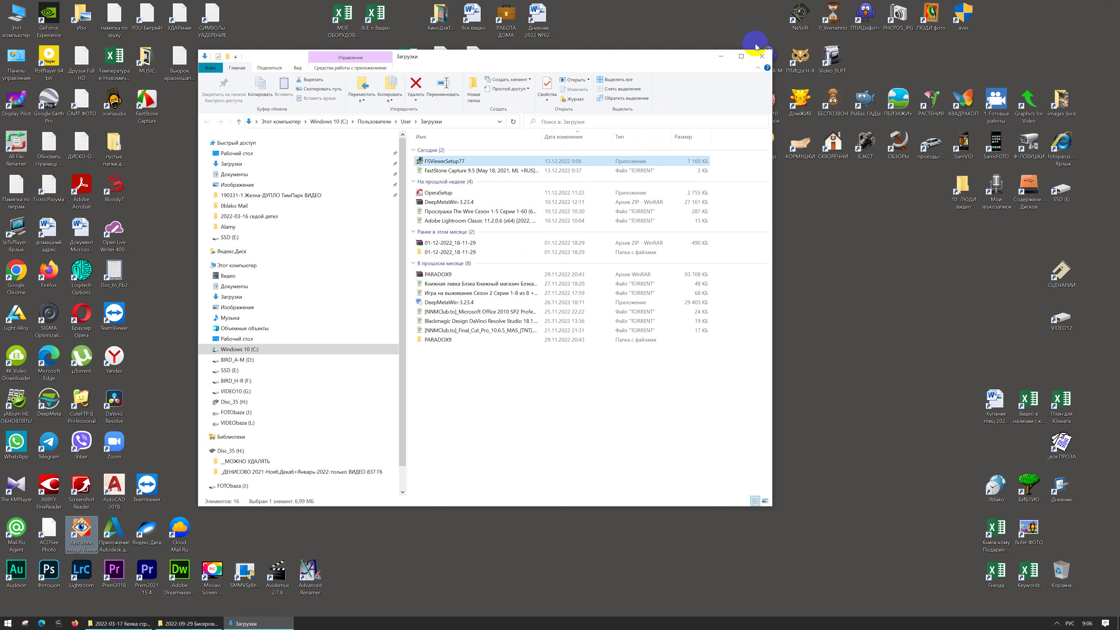
# Step: Close the Downloads folder, launch FastStone Image Viewer, and maximize its window
pyautogui.click(760, 55)
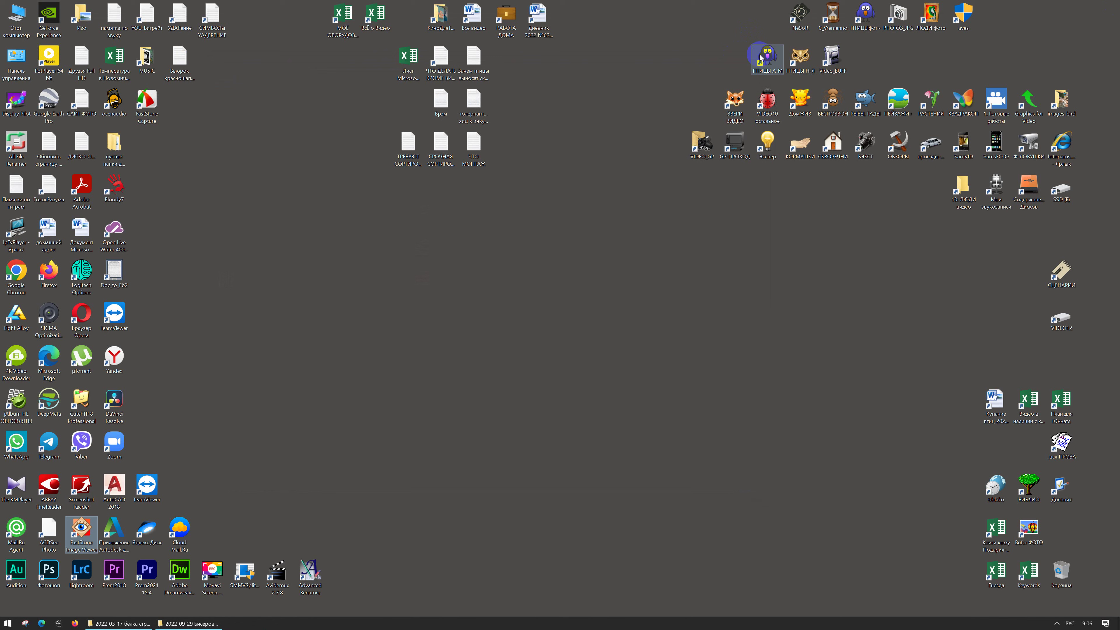
pyautogui.doubleClick(81, 530)
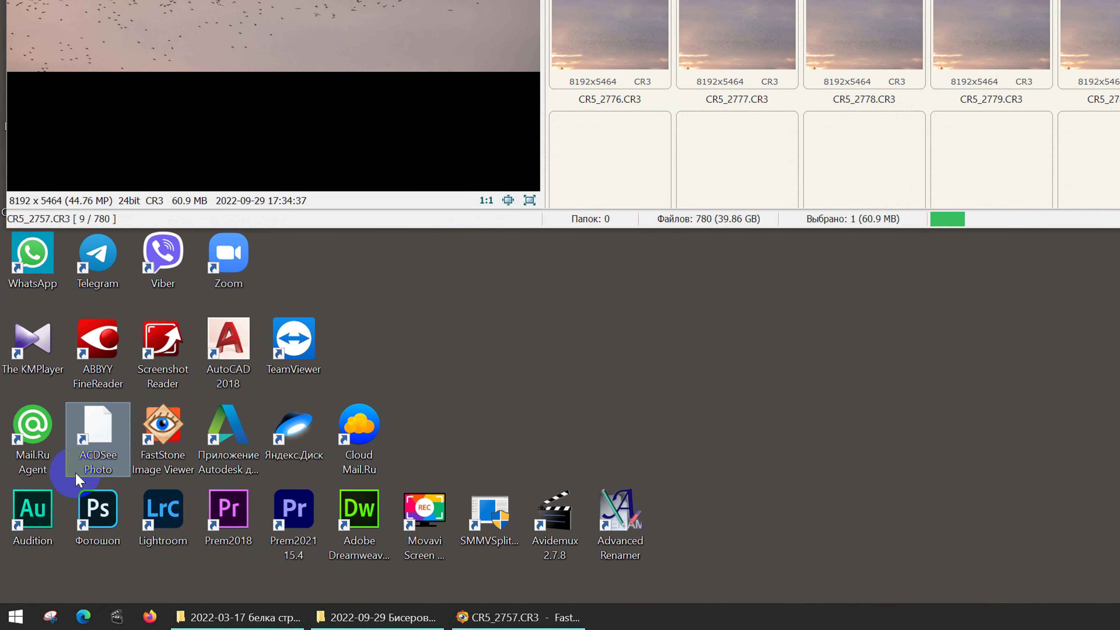
pyautogui.click(41, 545)
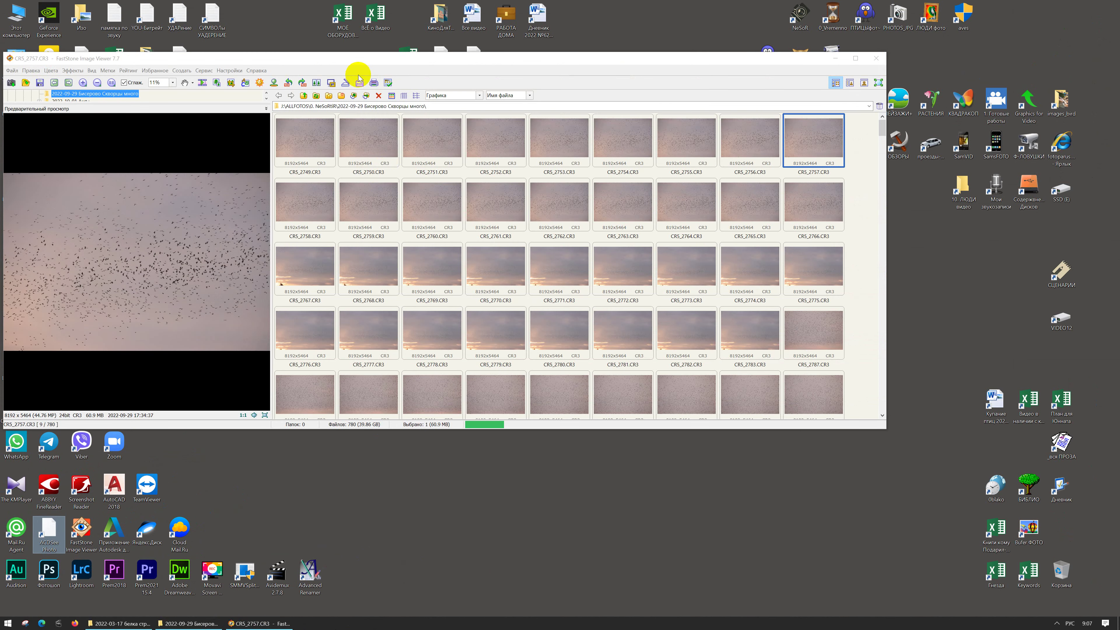
pyautogui.doubleClick(369, 60)
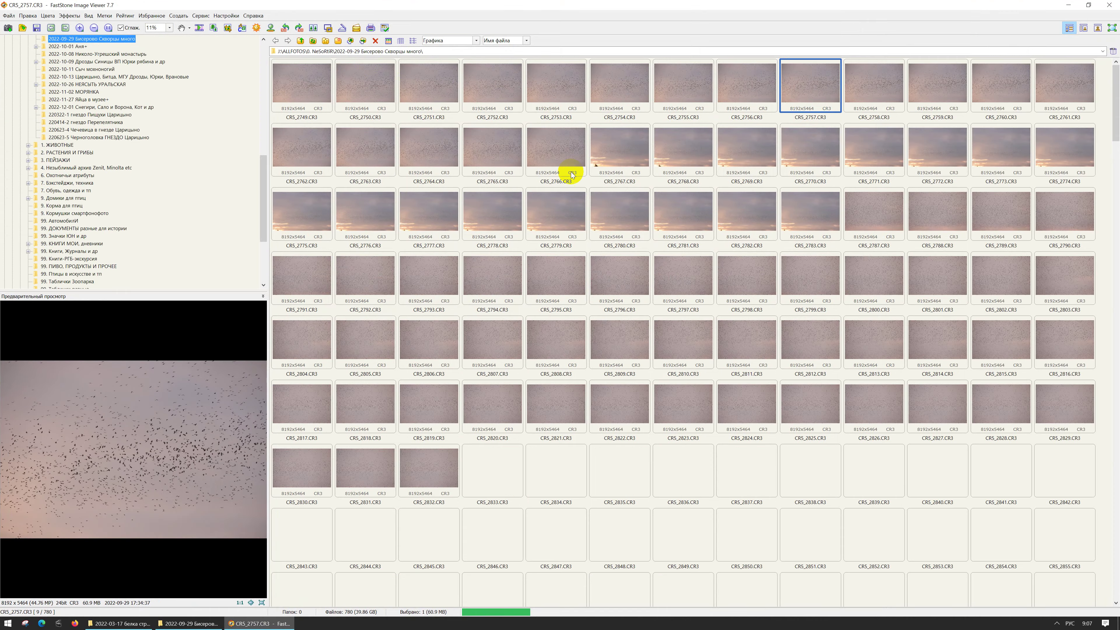
# Step: Browse the thumbnails and folder tree for the 2022-09-29 Бисерово Скворцы много folder and preview photos CR5_2804 to CR5_2806
pyautogui.scroll(-10, 561, 210)
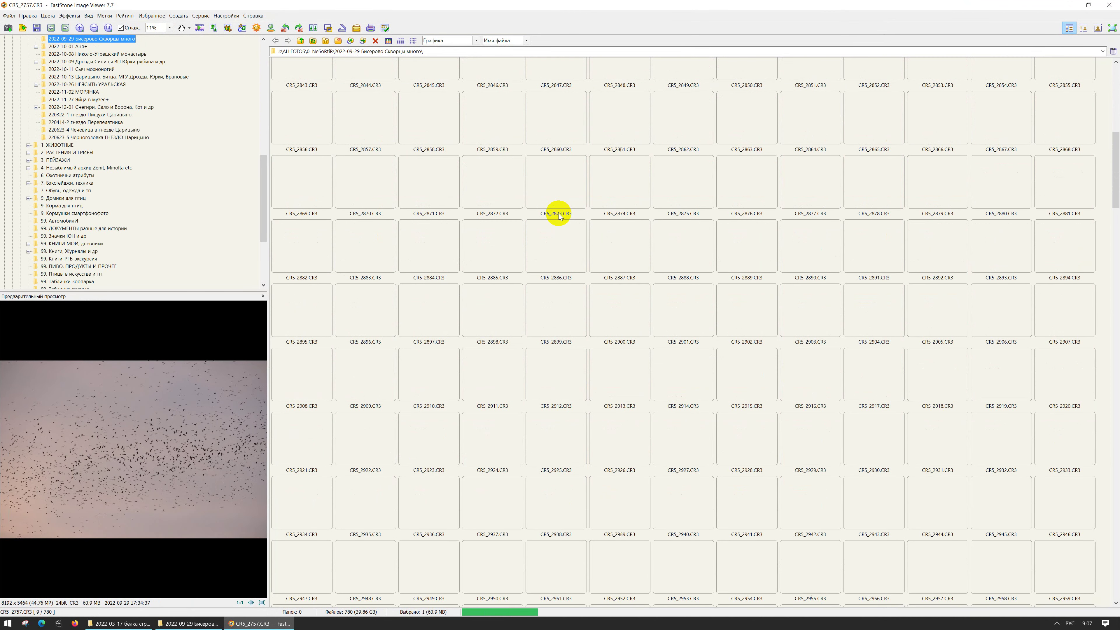
pyautogui.scroll(10, 558, 213)
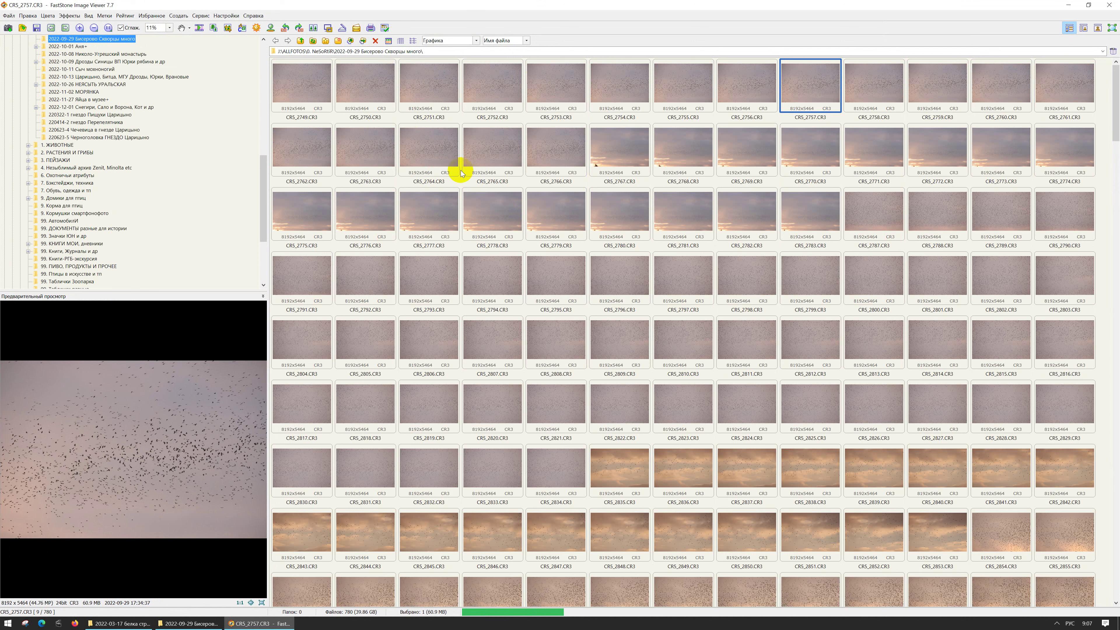
pyautogui.scroll(15, 108, 218)
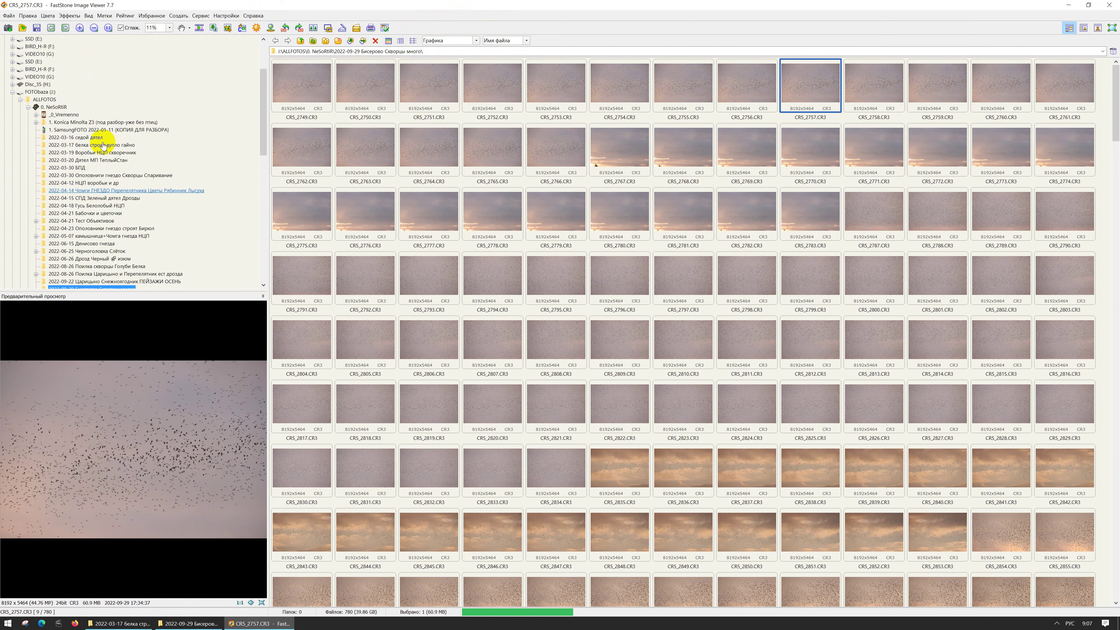
pyautogui.click(309, 343)
pyautogui.click(383, 338)
pyautogui.click(436, 337)
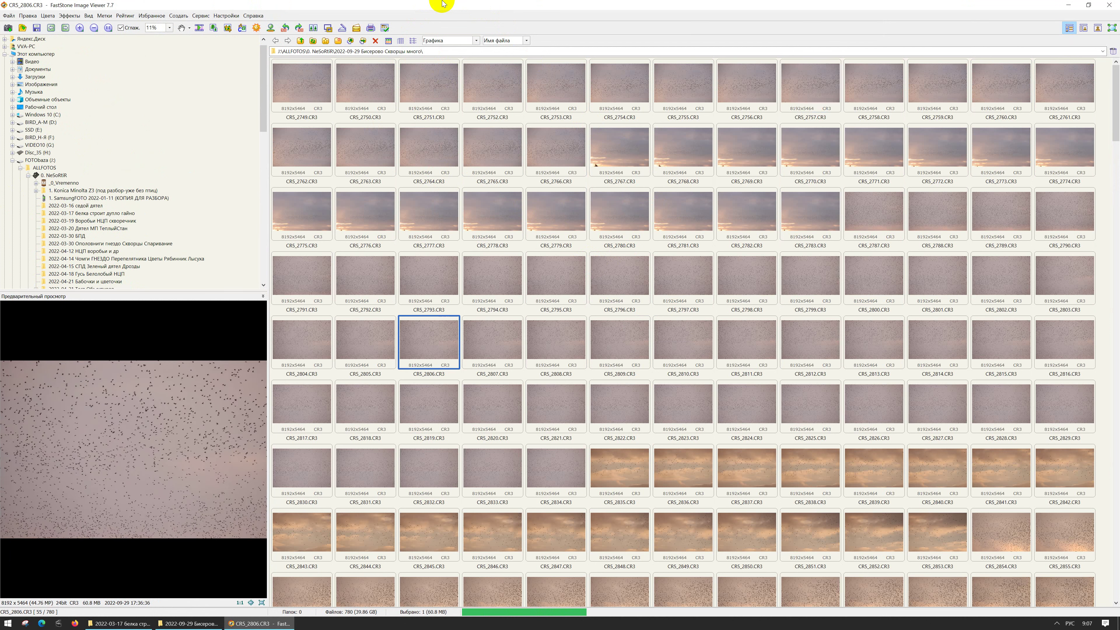
pyautogui.scroll(-6, 419, 101)
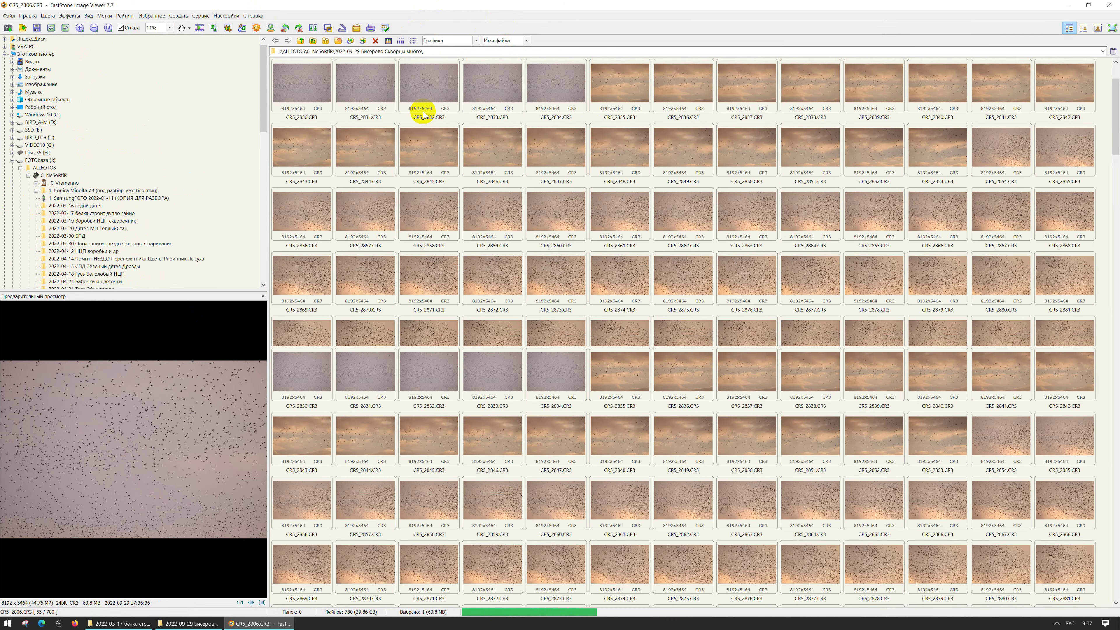
pyautogui.scroll(6, 423, 112)
# Step: Arrange the viewer side by side with the 2022-09-29 Бисерово Скворцы много Explorer window and go up to its parent folder 0. NeSoRtIR
pyautogui.moveTo(425, 10); pyautogui.dragTo(2, 141)
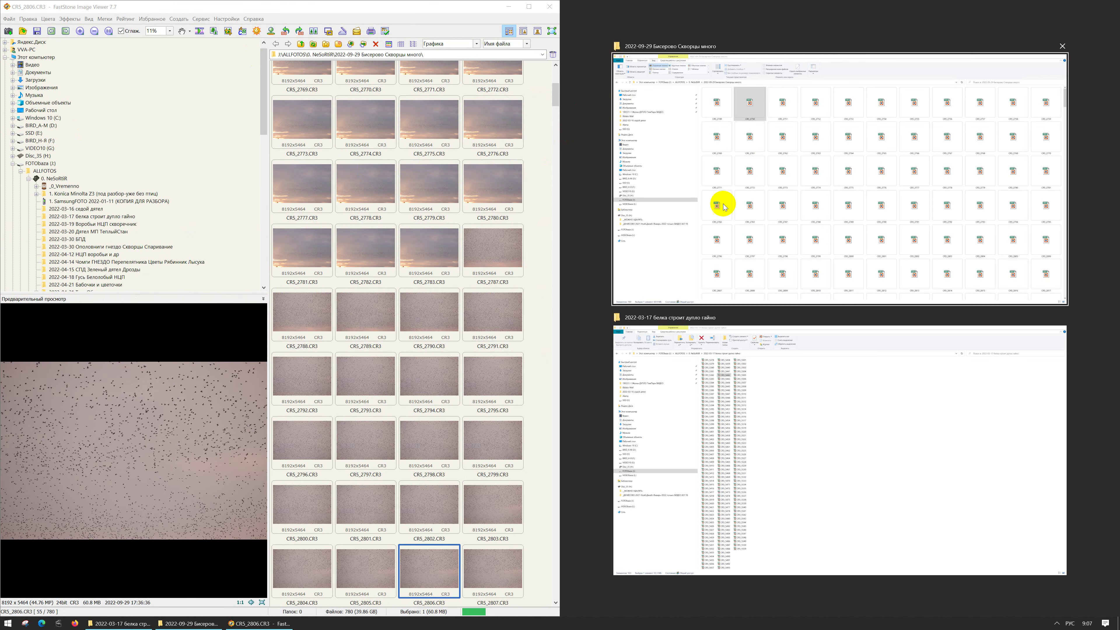
pyautogui.click(883, 227)
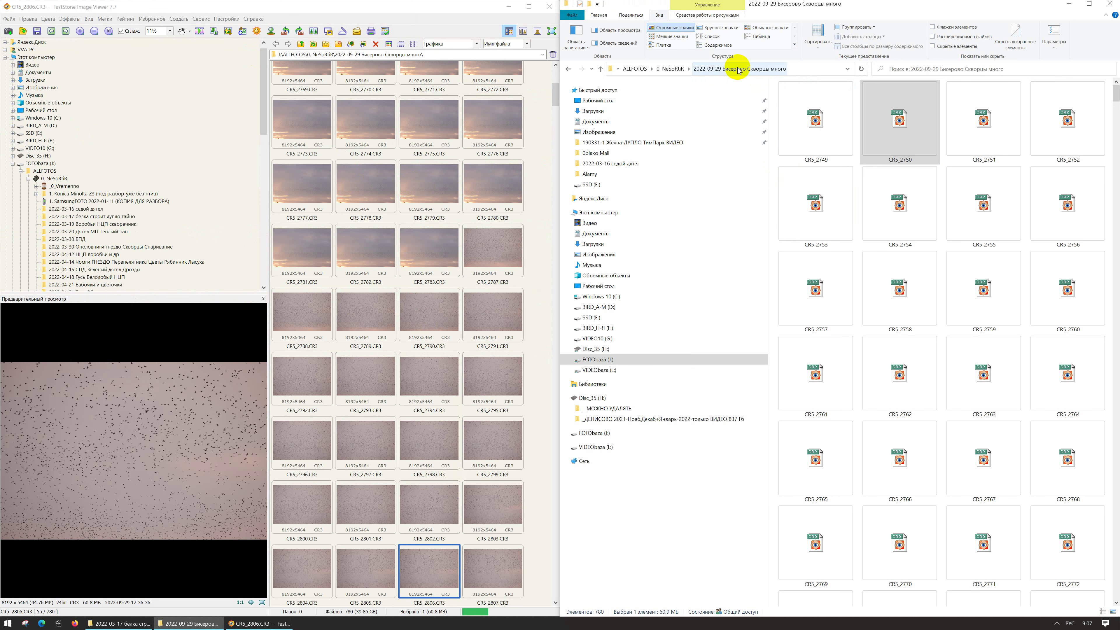
pyautogui.click(671, 69)
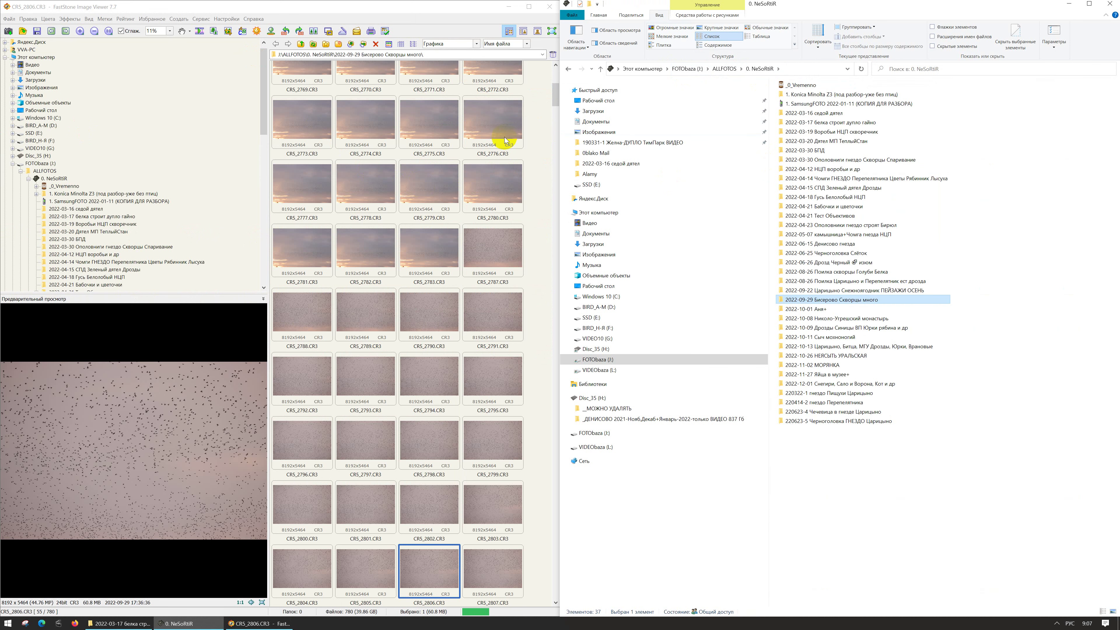
pyautogui.scroll(5, 291, 174)
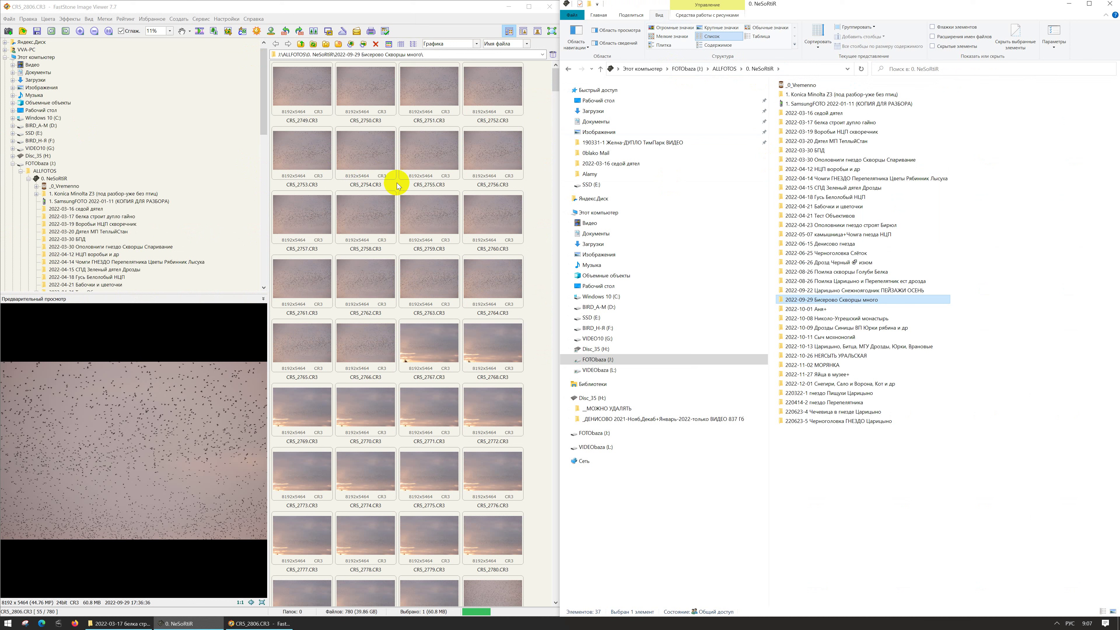
pyautogui.moveTo(444, 263)
# Step: Create a new folder named 11111 in the 0. NeSoRtIR folder and open it
pyautogui.rightClick(827, 463)
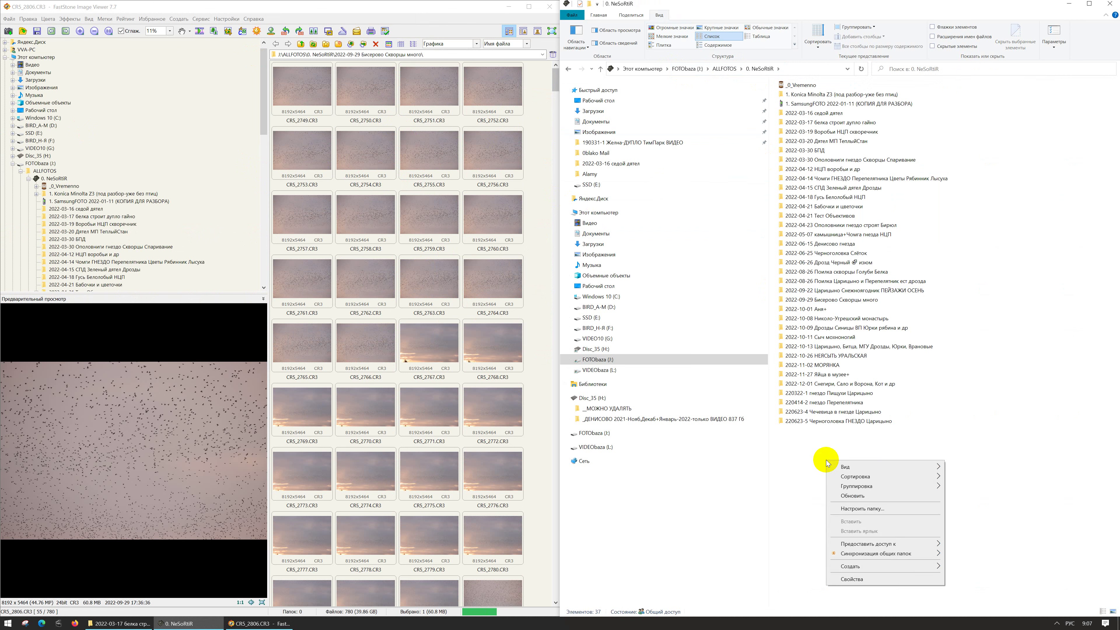
pyautogui.moveTo(850, 566)
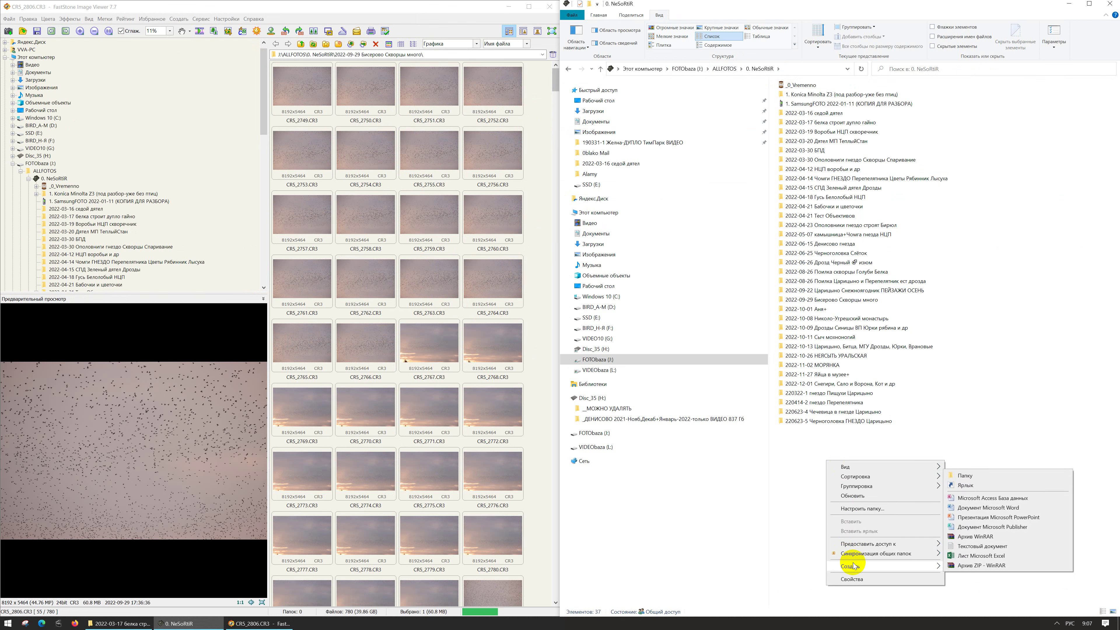
pyautogui.click(970, 477)
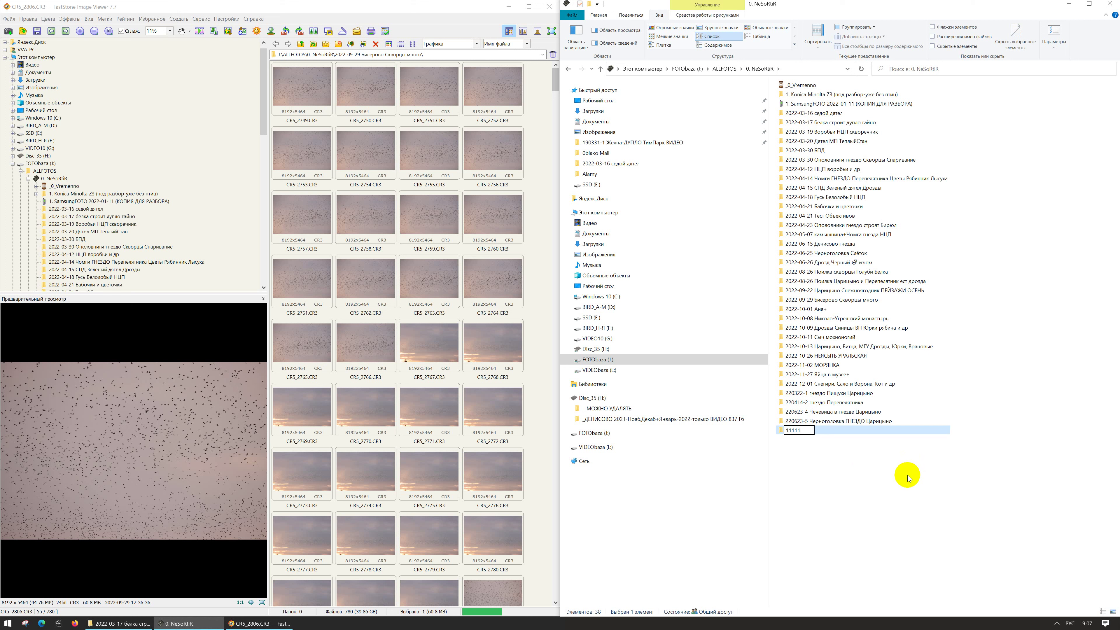
pyautogui.press('Return')
pyautogui.press('Return')
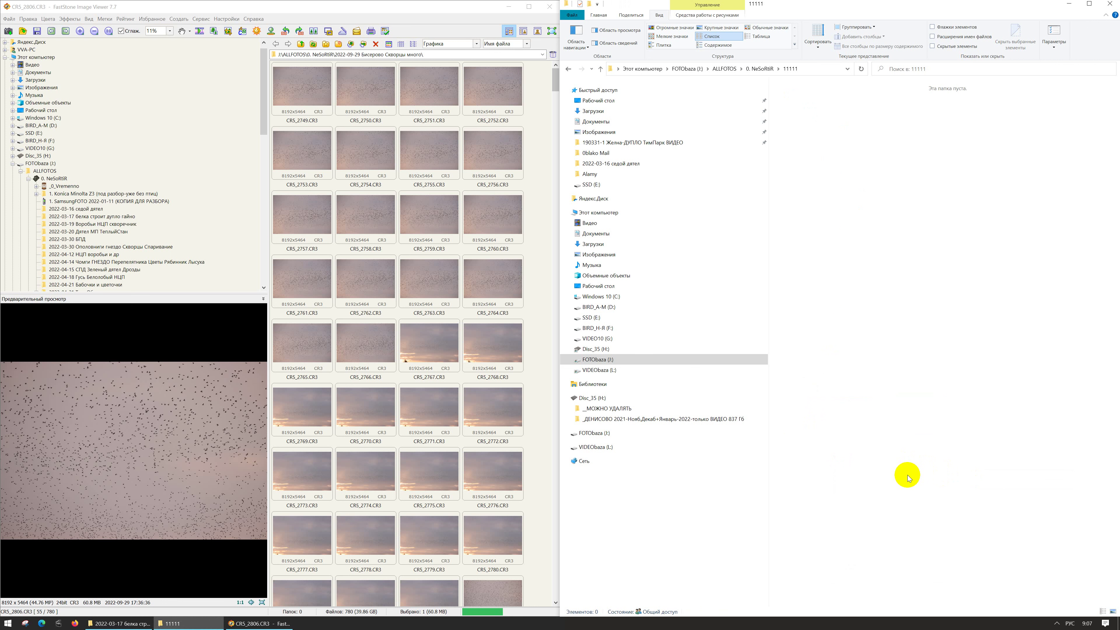
# Step: Move the photos CR5_2749 to CR5_2756 from the viewer into folder 11111 and back to their original folder
pyautogui.click(288, 94)
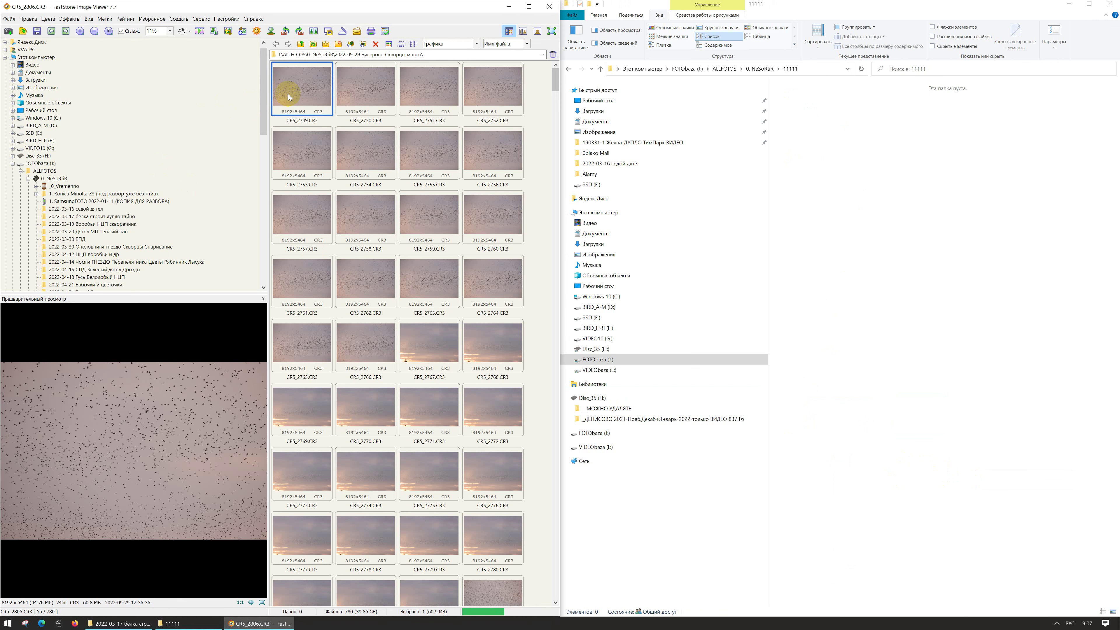
pyautogui.keyDown('shift'); pyautogui.click(487, 148); pyautogui.keyUp('shift')
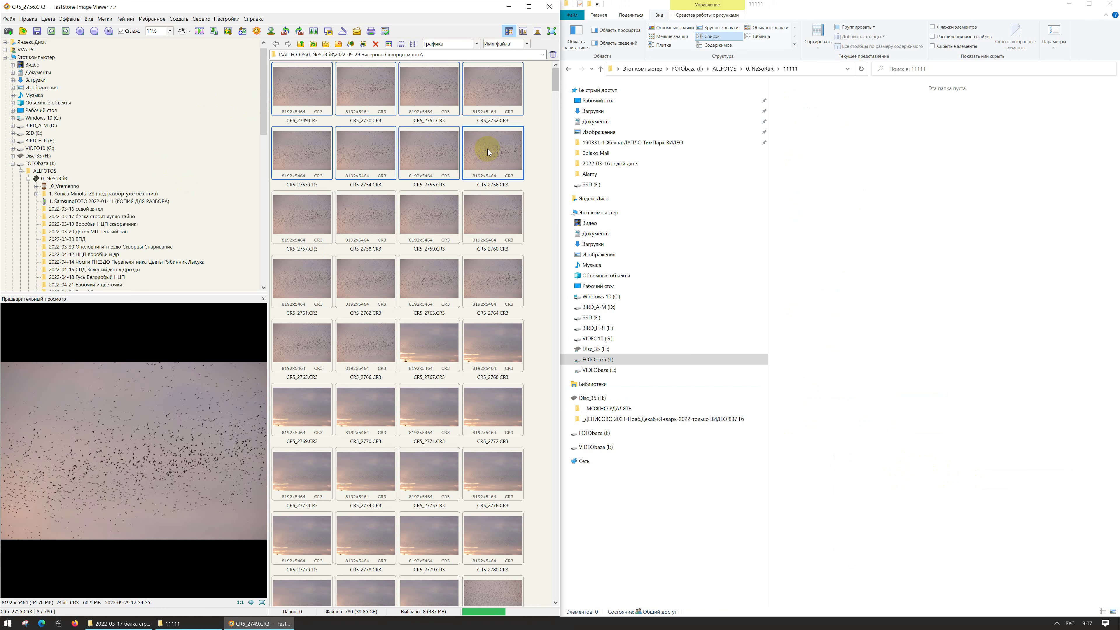
pyautogui.moveTo(447, 107); pyautogui.dragTo(958, 189)
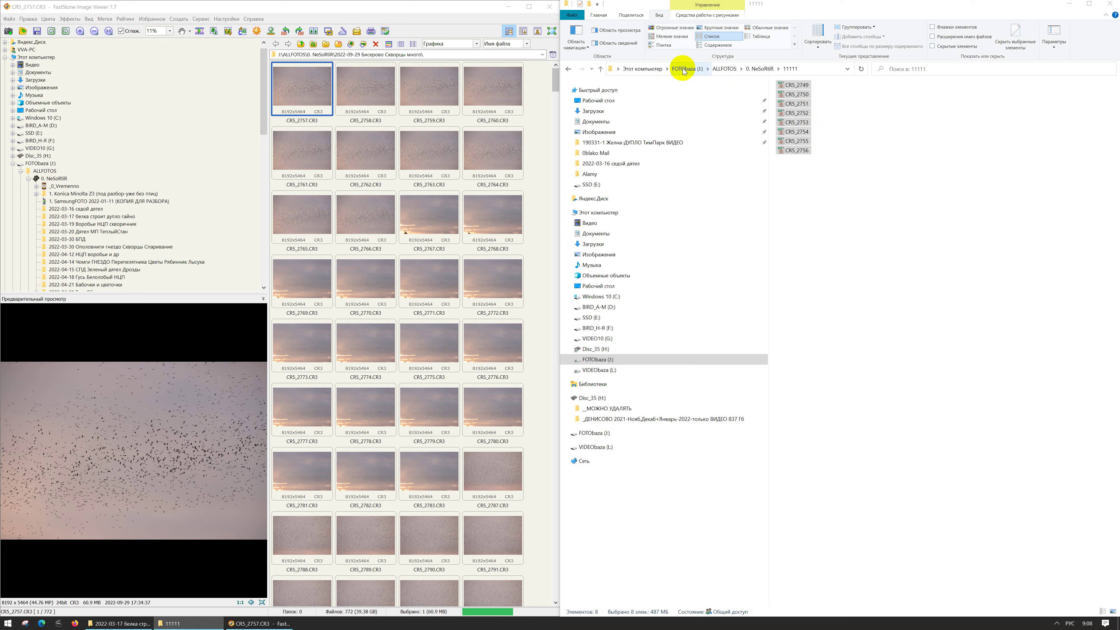
pyautogui.moveTo(831, 173); pyautogui.dragTo(380, 206)
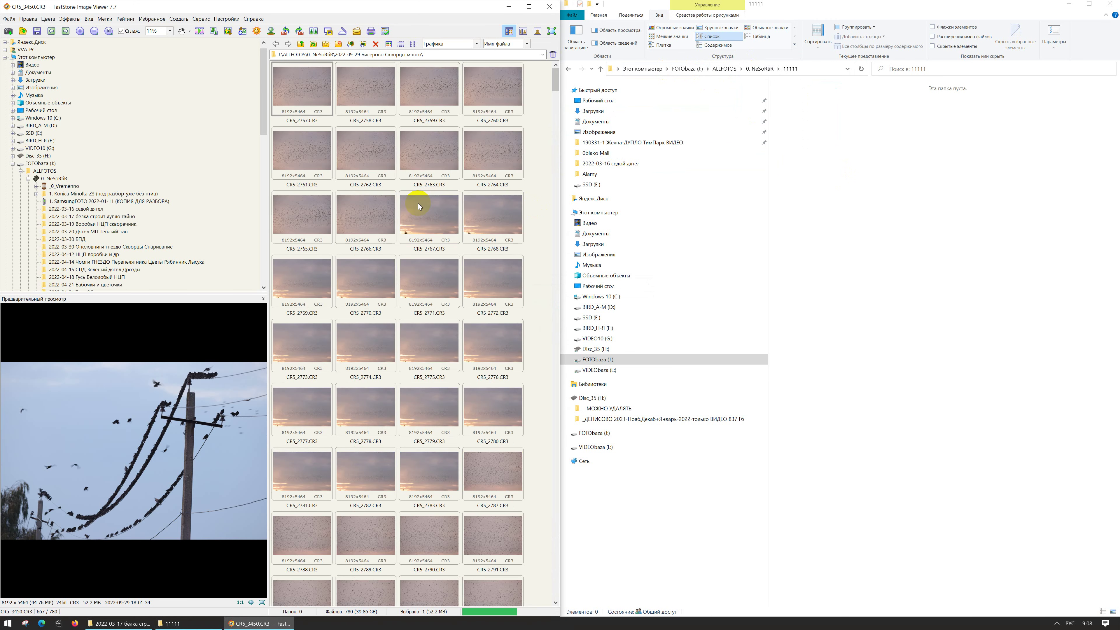
pyautogui.click(934, 181)
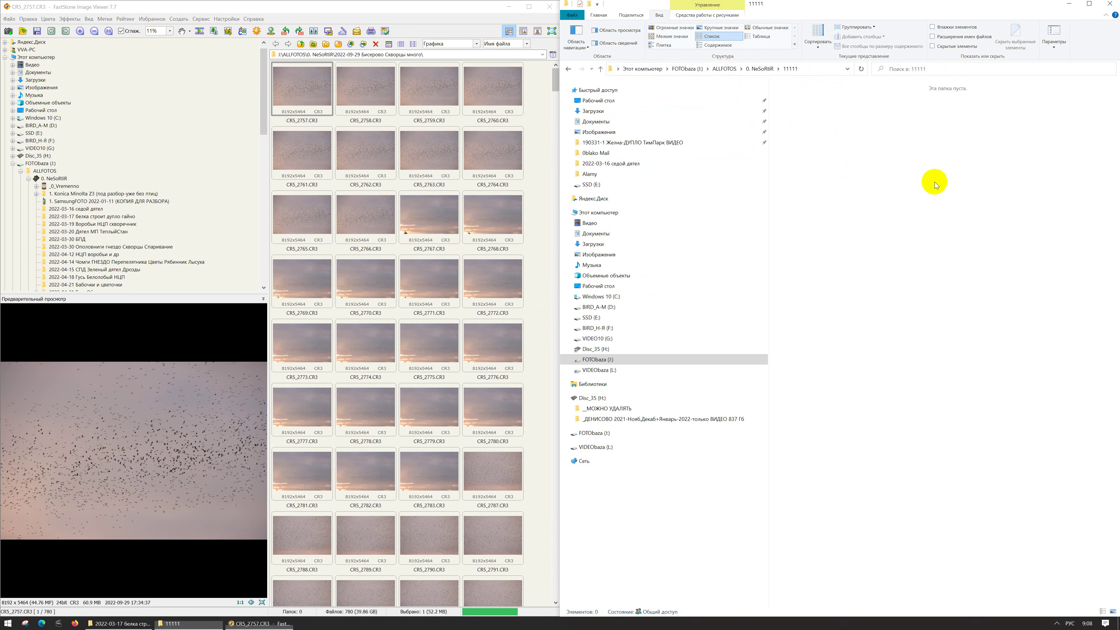
# Step: Minimize the 11111 window, open the 0. ПТИЦЫ Н-Я folder from its desktop shortcut, and place it beside the viewer
pyautogui.click(1066, 8)
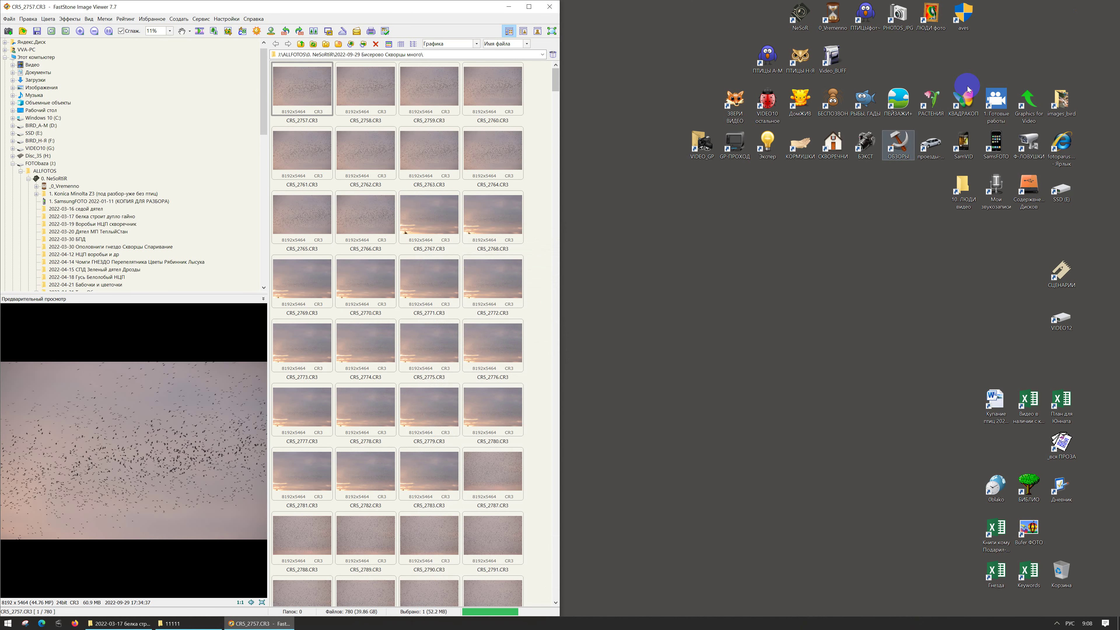
pyautogui.click(812, 59)
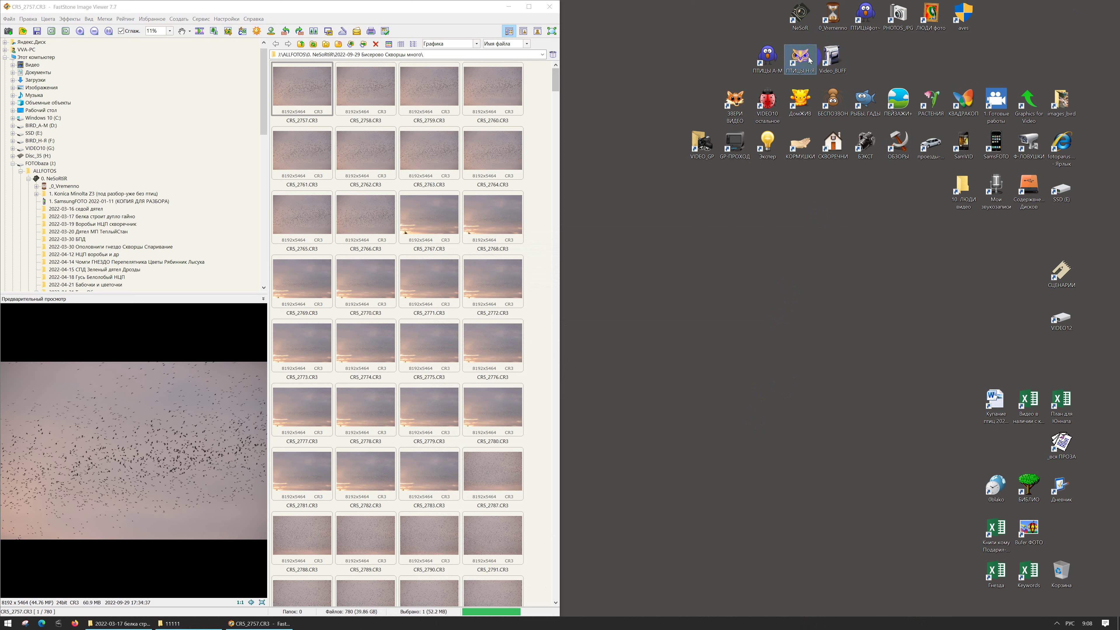
pyautogui.doubleClick(809, 60)
pyautogui.moveTo(532, 93); pyautogui.dragTo(1119, 88)
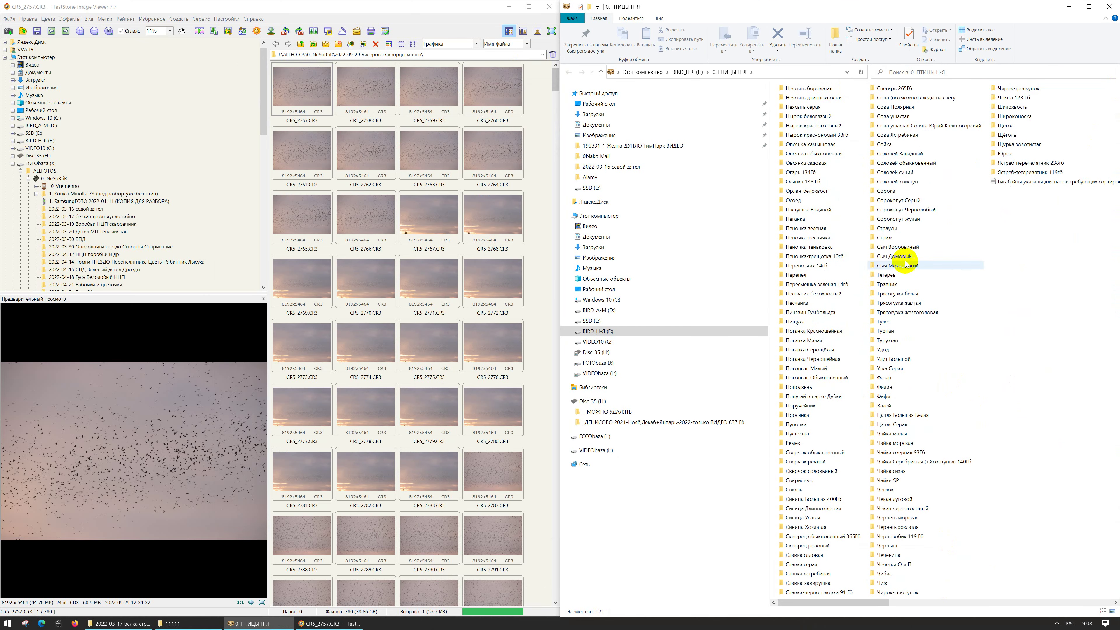
pyautogui.rightClick(1015, 246)
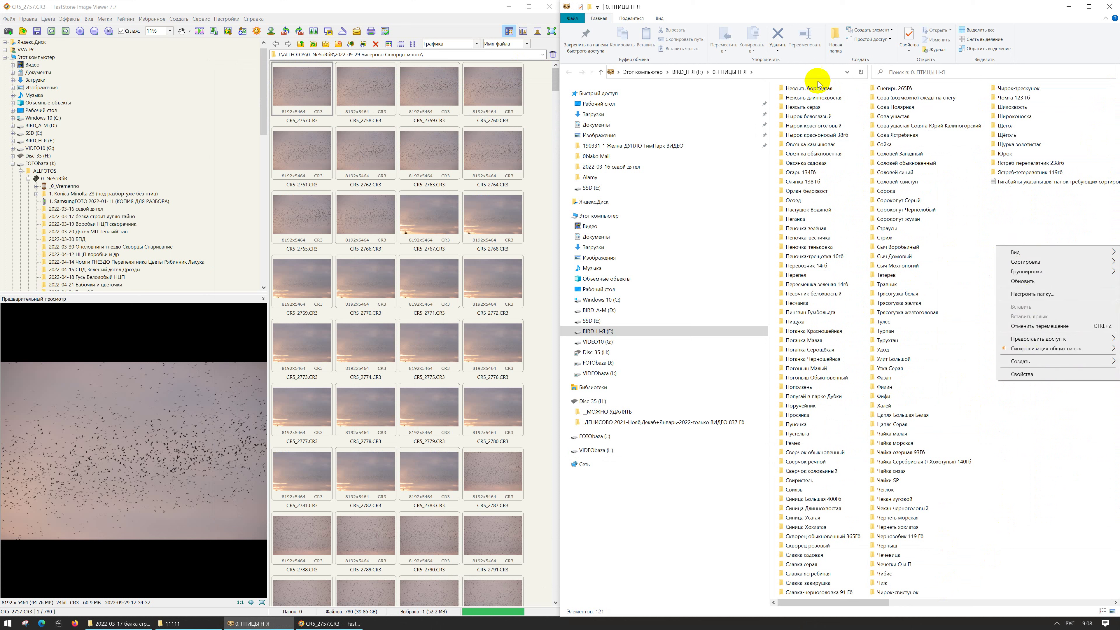
# Step: Copy photos CR5_2757 and CR5_2758 from the viewer into the 0. ПТИЦЫ Н-Я folder on the BIRD_Н-Я (F:) drive
pyautogui.click(358, 99)
pyautogui.keyDown('ctrl'); pyautogui.click(366, 95); pyautogui.keyUp('ctrl')
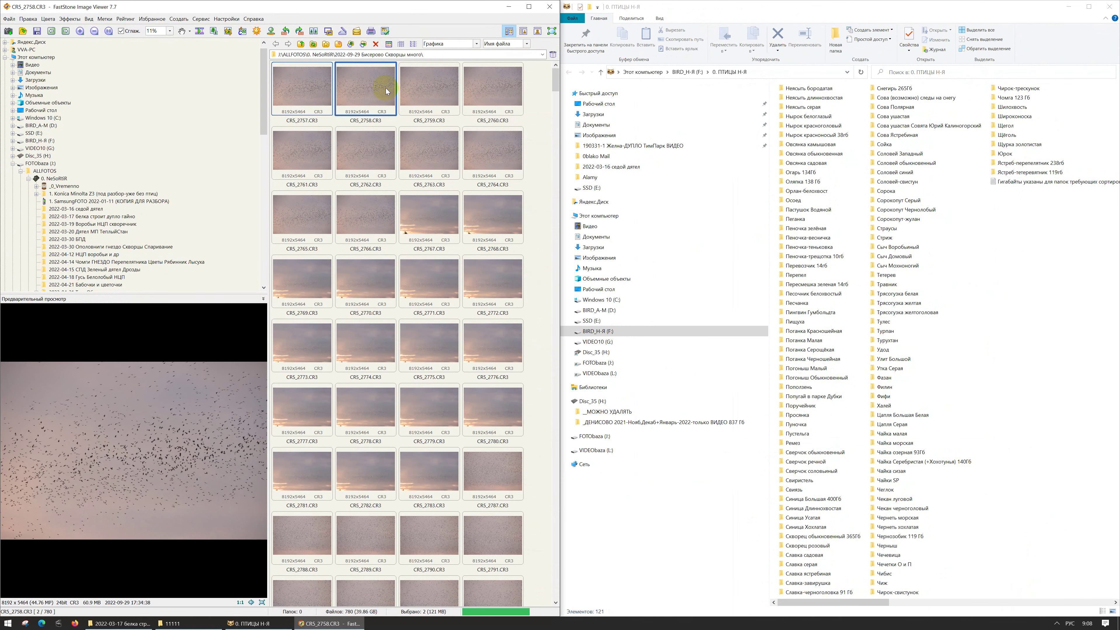
pyautogui.moveTo(731, 175); pyautogui.dragTo(1036, 289)
pyautogui.moveTo(540, 144); pyautogui.dragTo(1044, 278)
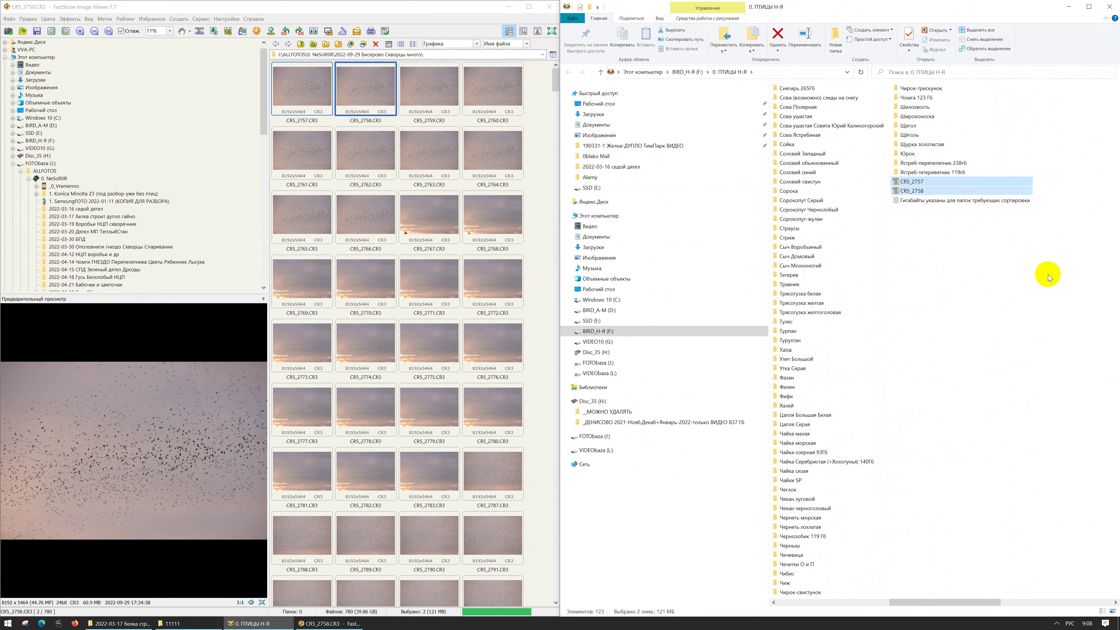
pyautogui.click(350, 82)
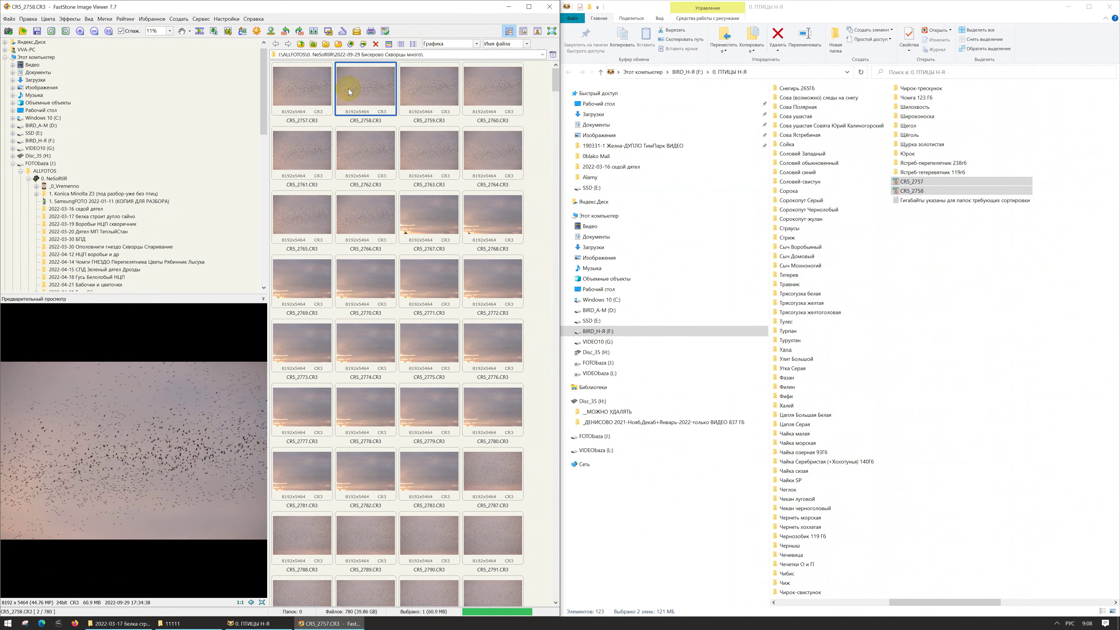
# Step: Delete the copied photos CR5_2757 and CR5_2758 from the 0. ПТИЦЫ Н-Я folder to the Recycle Bin
pyautogui.click(933, 189)
pyautogui.click(917, 182)
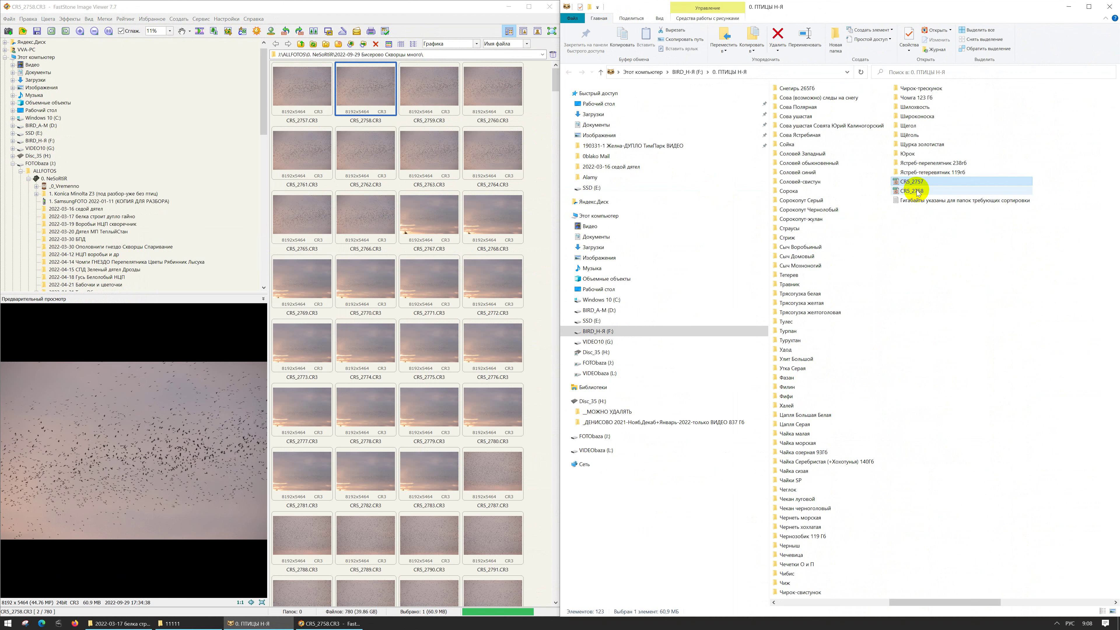
pyautogui.keyDown('shift'); pyautogui.click(917, 192); pyautogui.keyUp('shift')
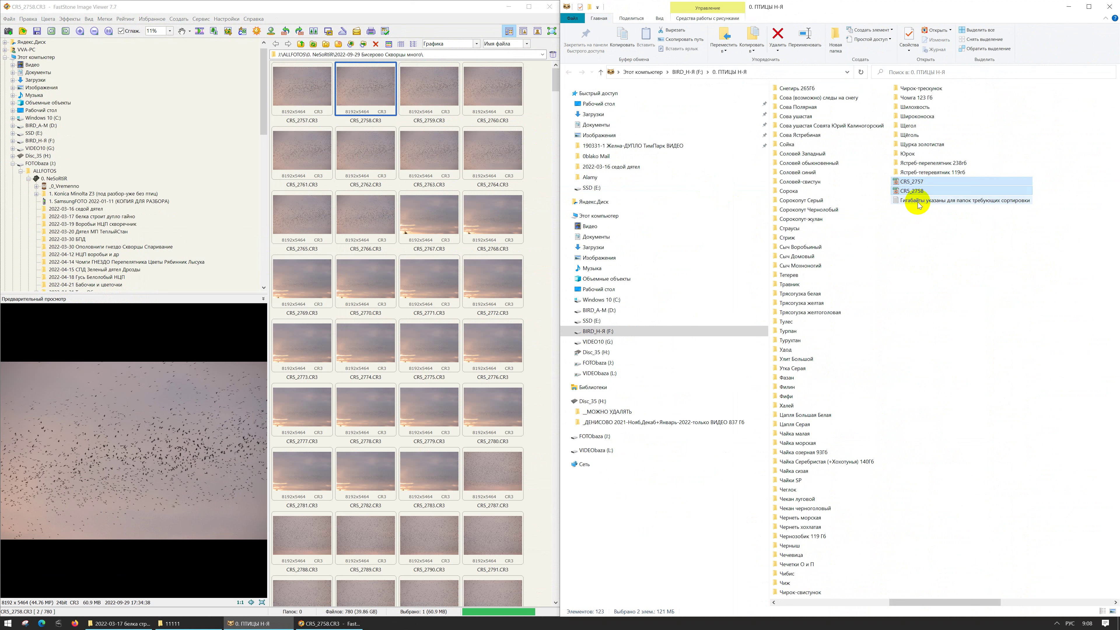
pyautogui.press('Delete')
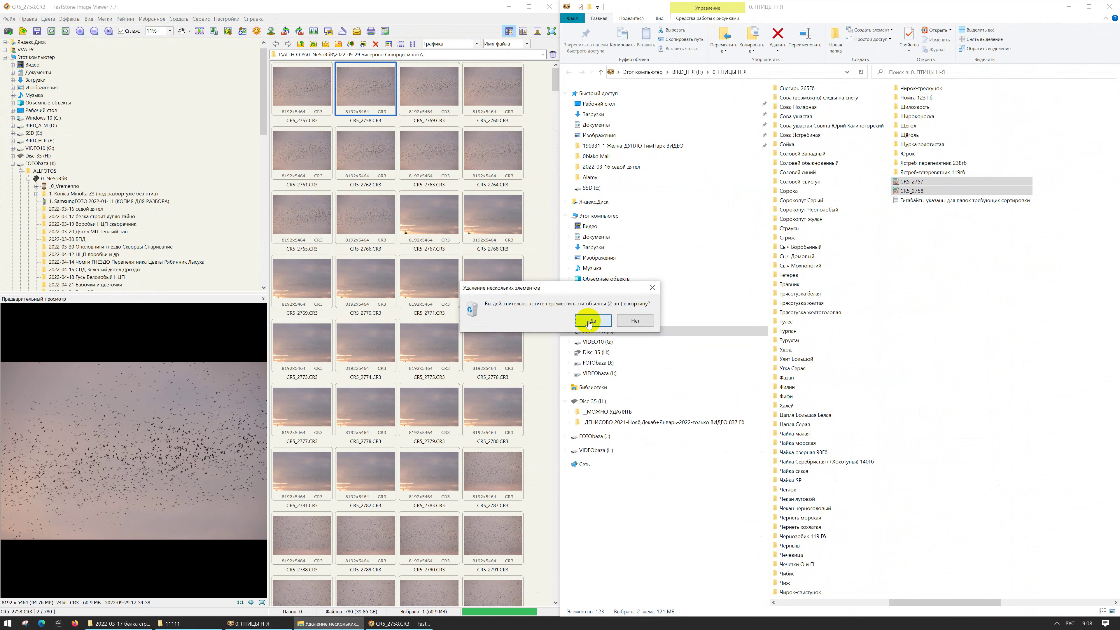
pyautogui.click(591, 321)
# Step: In the maximized viewer, request deletion of photos CR5_2758 to CR5_2774 and decline the confirmation
pyautogui.click(529, 7)
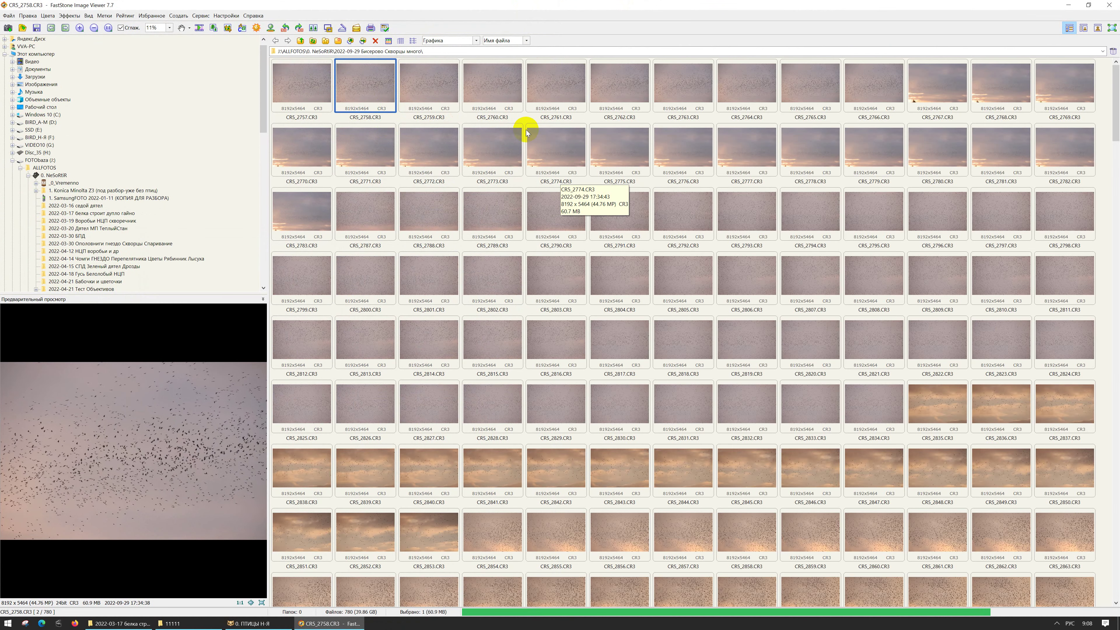
pyautogui.keyDown('shift'); pyautogui.click(562, 154); pyautogui.keyUp('shift')
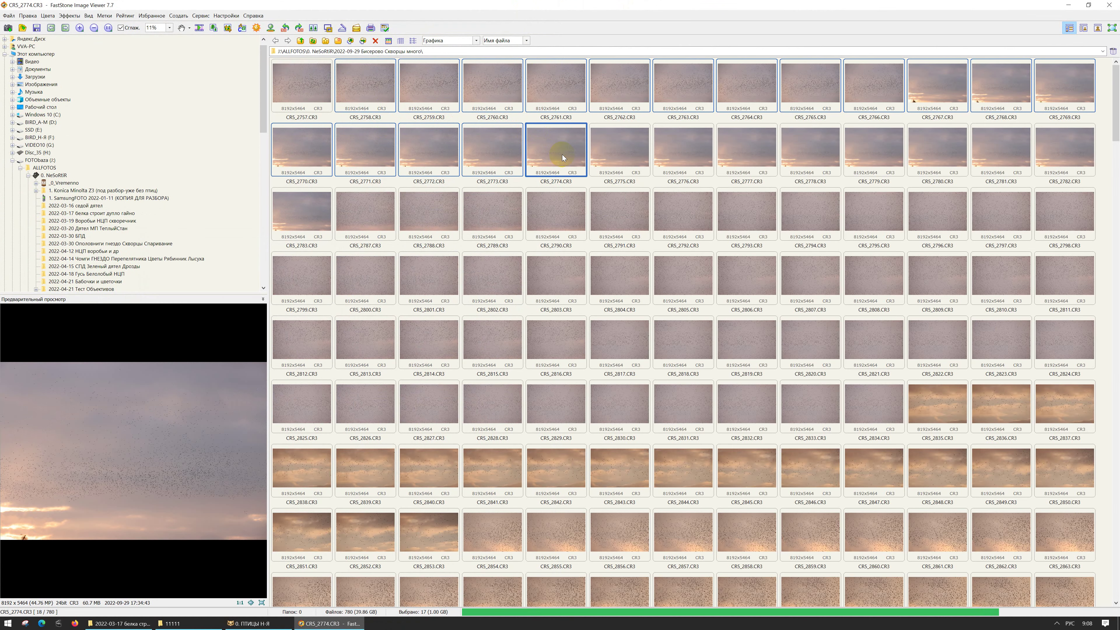
pyautogui.press('Delete')
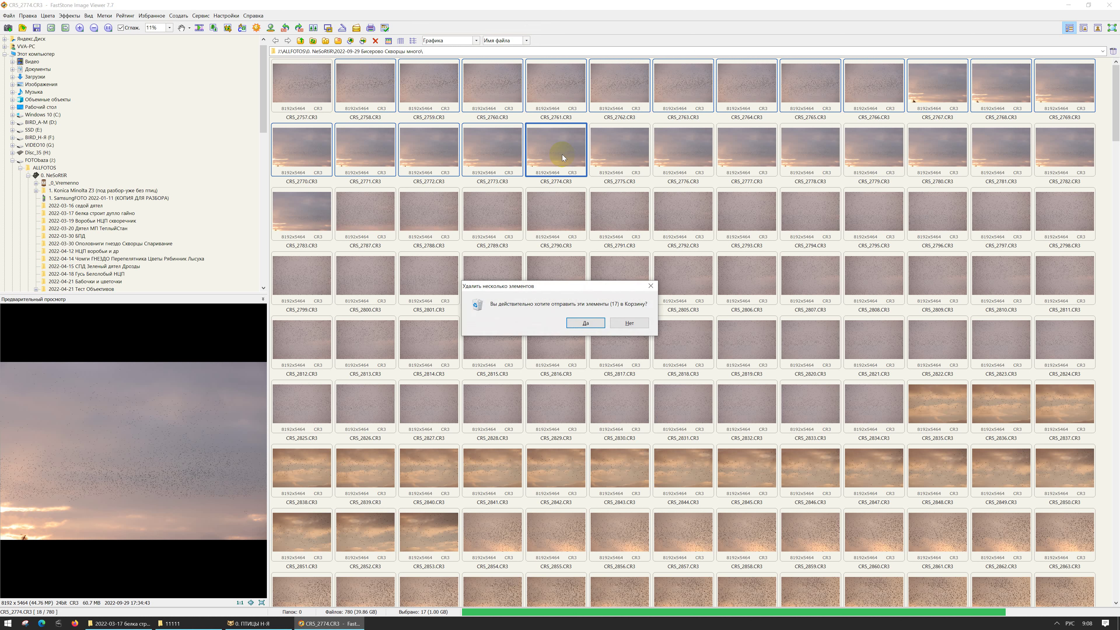
pyautogui.click(627, 324)
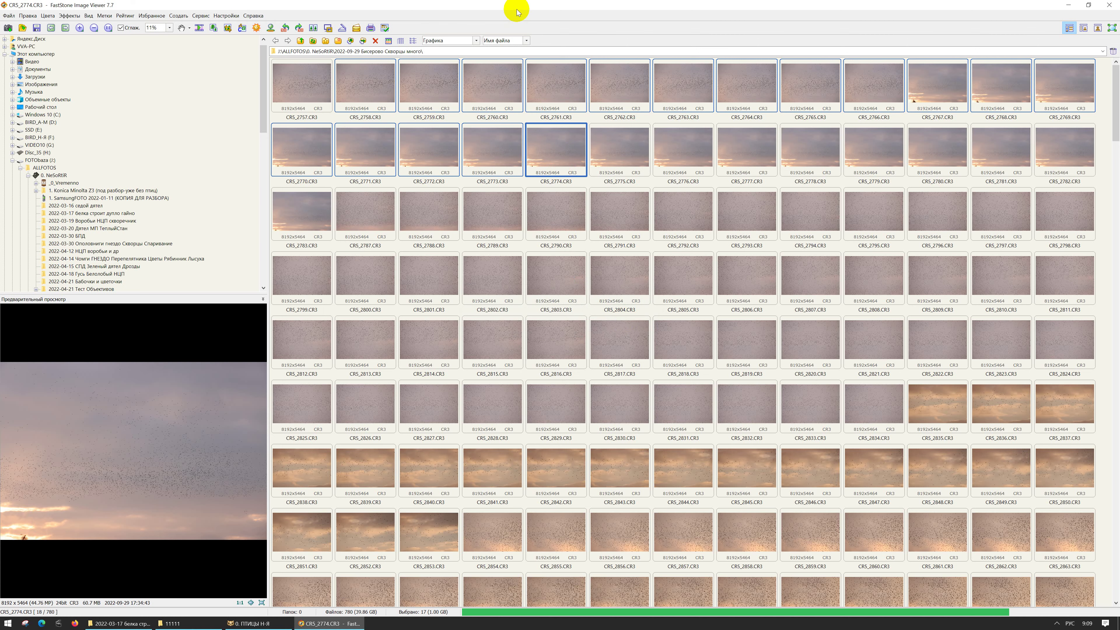
# Step: Place the viewer beside Explorer again, open the Сойка folder there, and select its first ten videos
pyautogui.moveTo(522, 7); pyautogui.dragTo(1, 67)
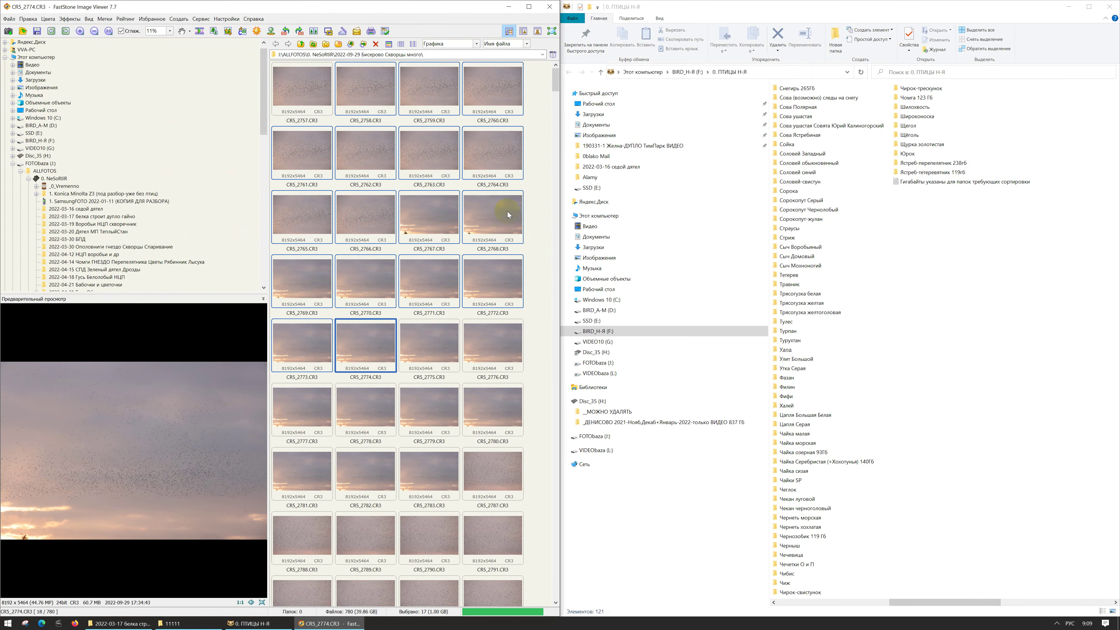
pyautogui.doubleClick(786, 144)
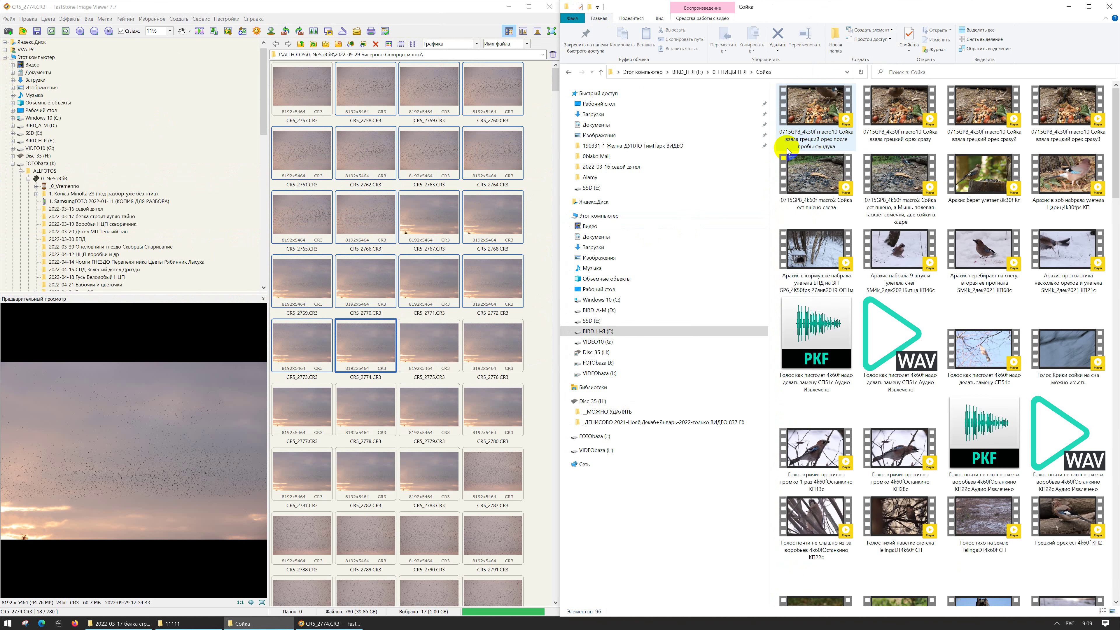
pyautogui.click(814, 123)
pyautogui.keyDown('shift'); pyautogui.click(899, 254); pyautogui.keyUp('shift')
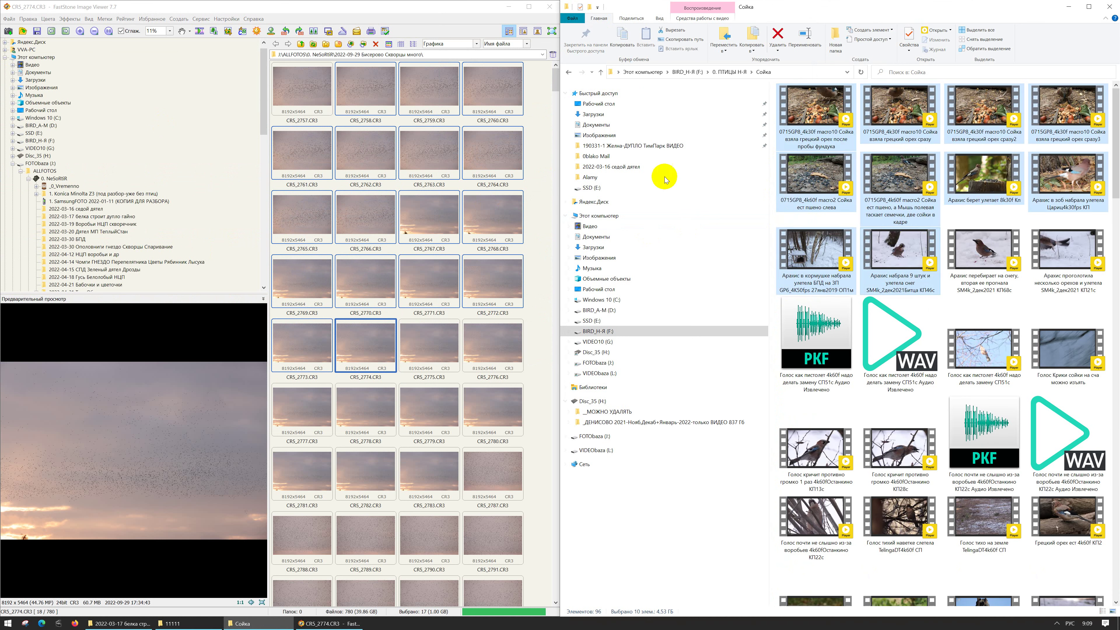
# Step: Select the photos CR5_2758 to CR5_2764 in the viewer
pyautogui.click(421, 7)
pyautogui.click(357, 95)
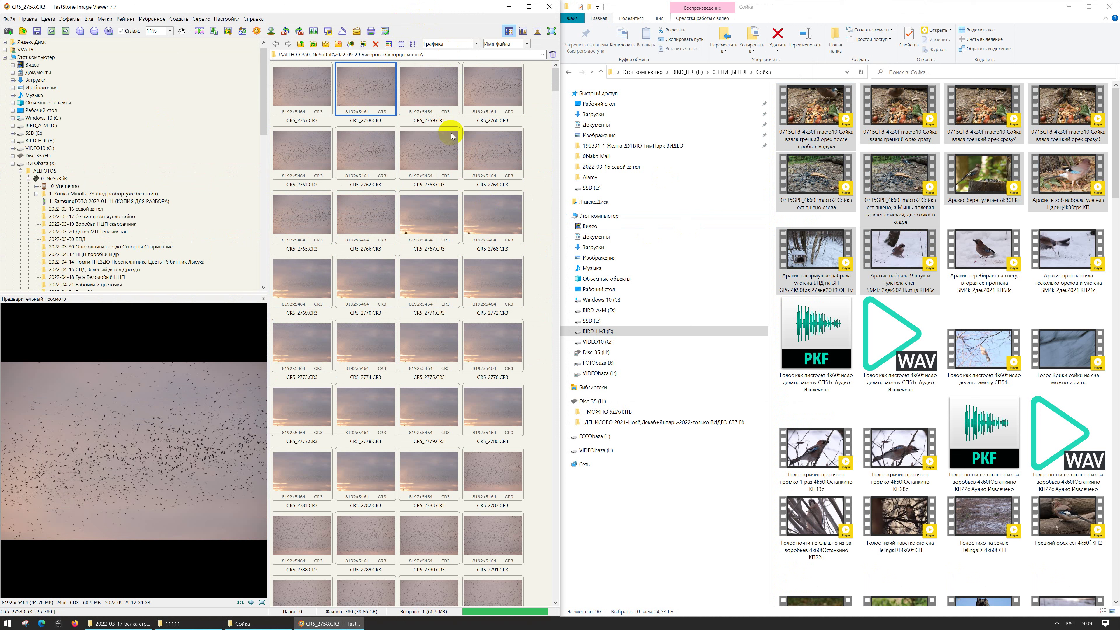
pyautogui.keyDown('shift'); pyautogui.click(498, 155); pyautogui.keyUp('shift')
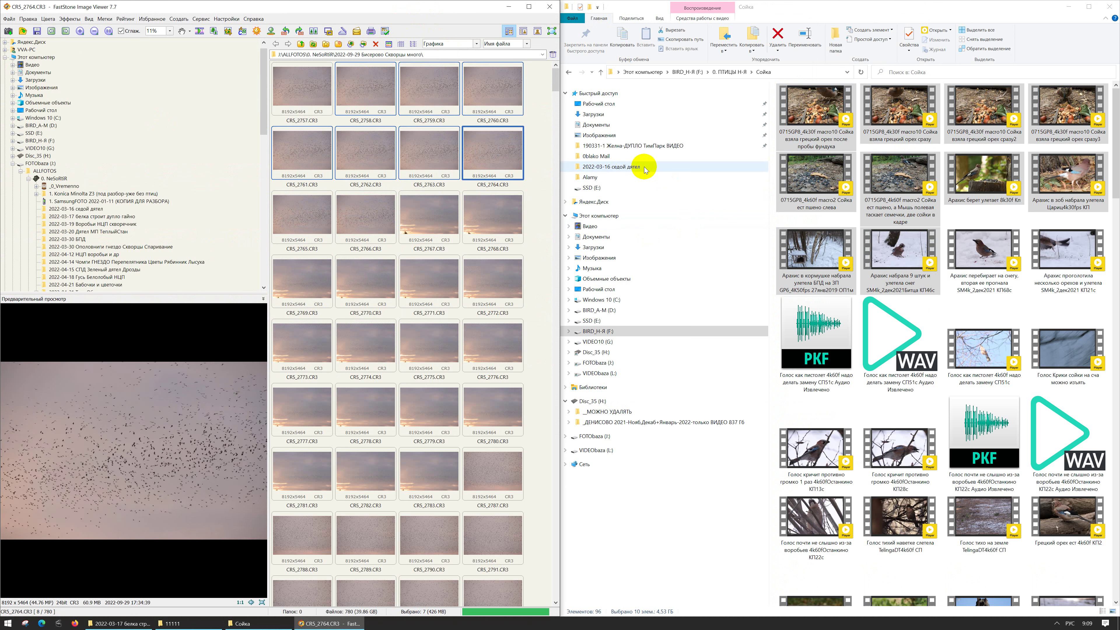
# Step: Request deletion of the first six videos in the Сойка folder and decline moving them to the Recycle Bin
pyautogui.click(811, 169)
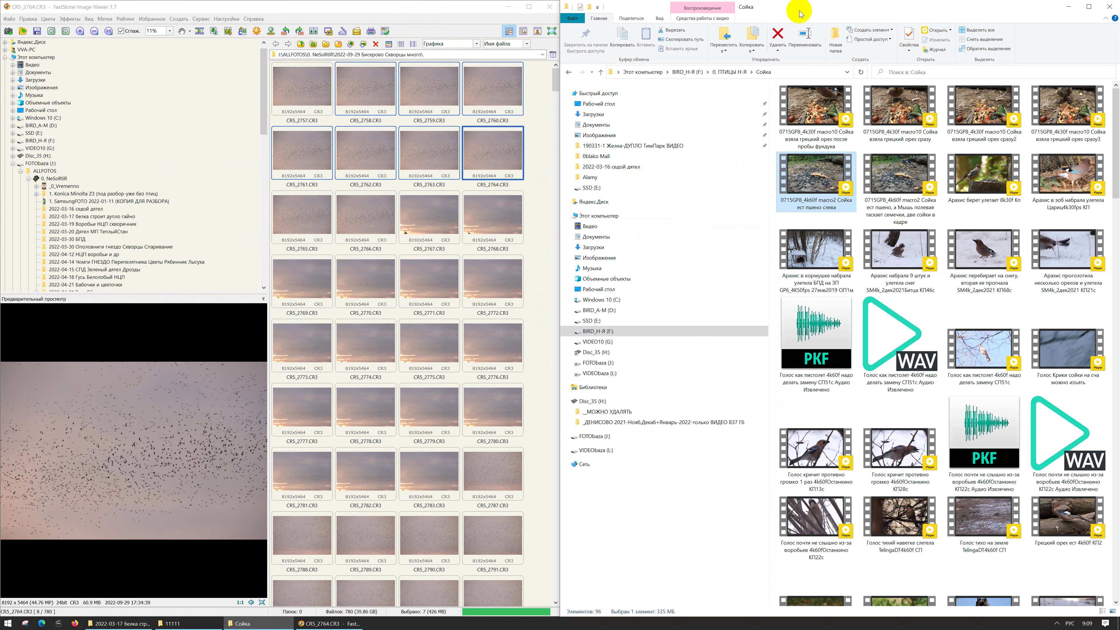
pyautogui.click(822, 101)
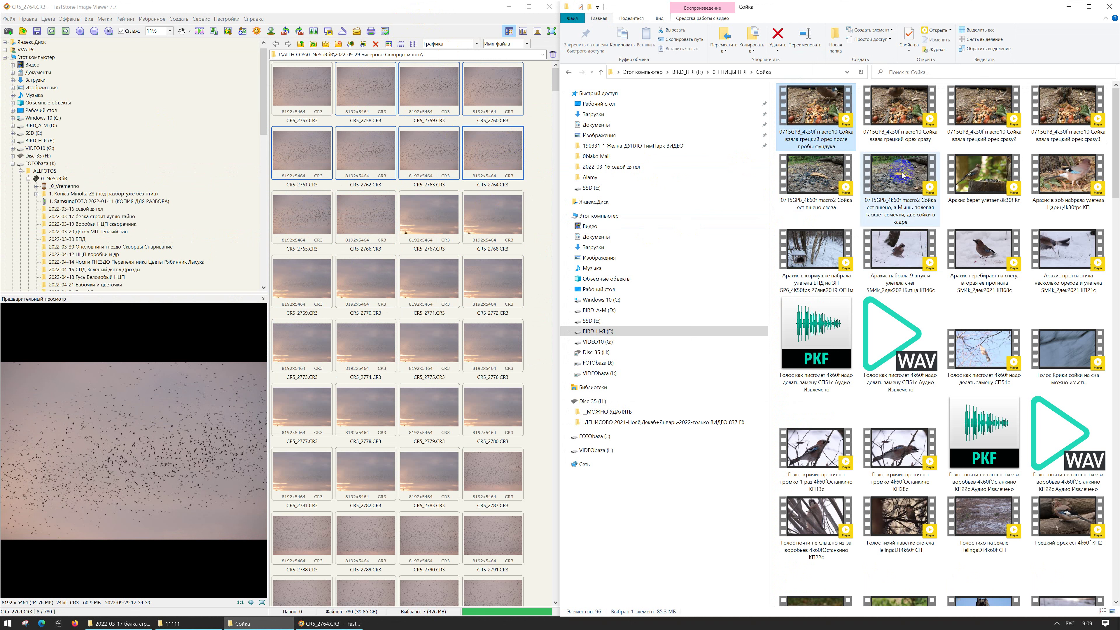
pyautogui.keyDown('shift'); pyautogui.click(905, 181); pyautogui.keyUp('shift')
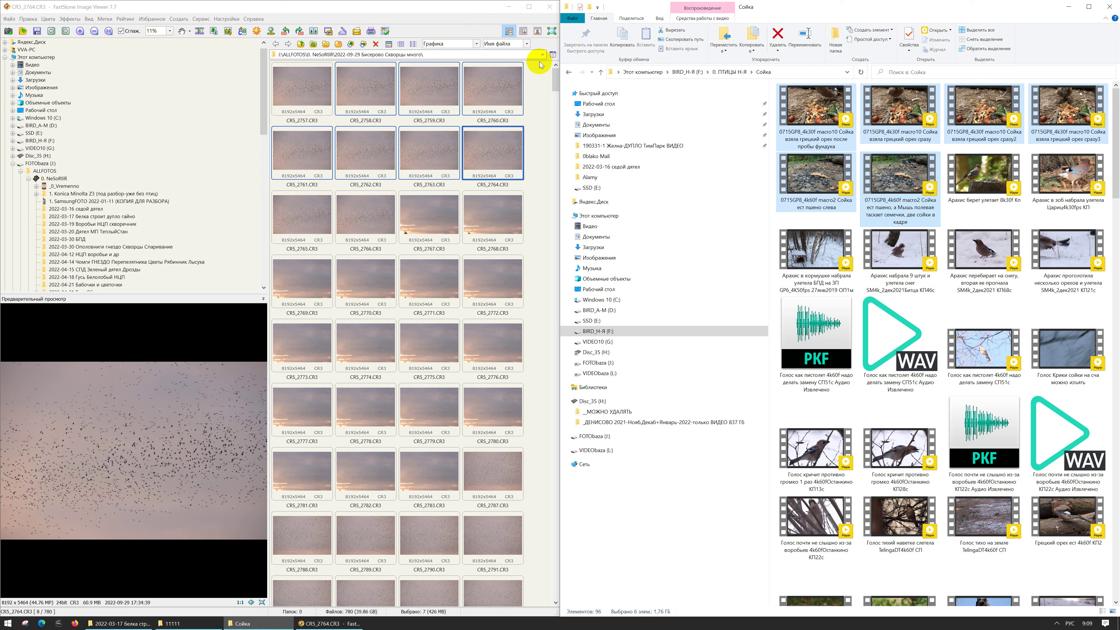
pyautogui.press('Delete')
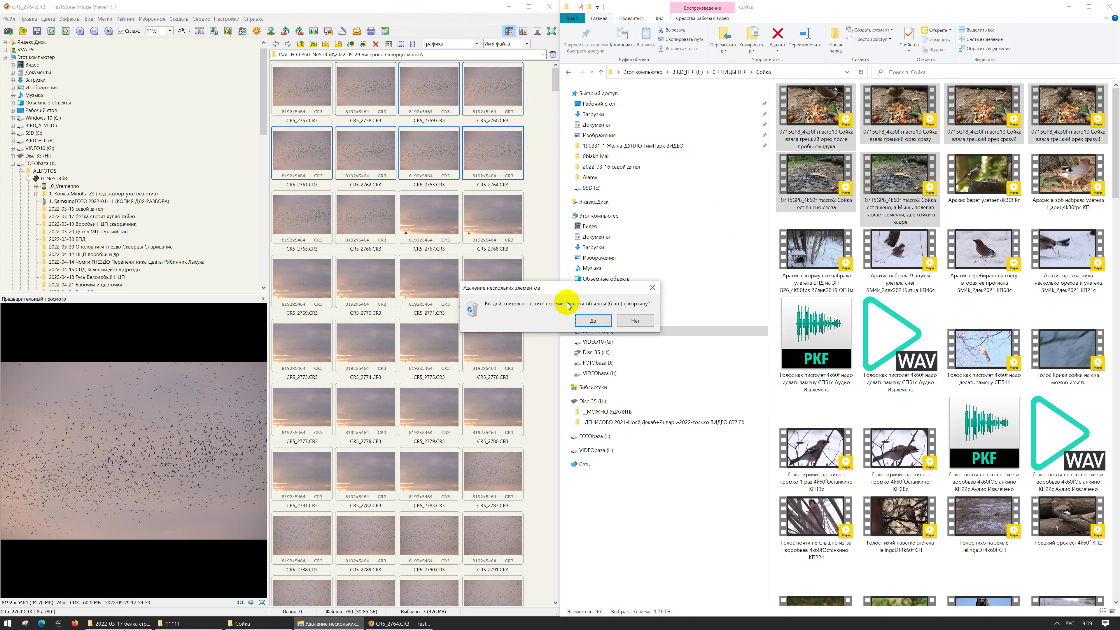
pyautogui.click(637, 320)
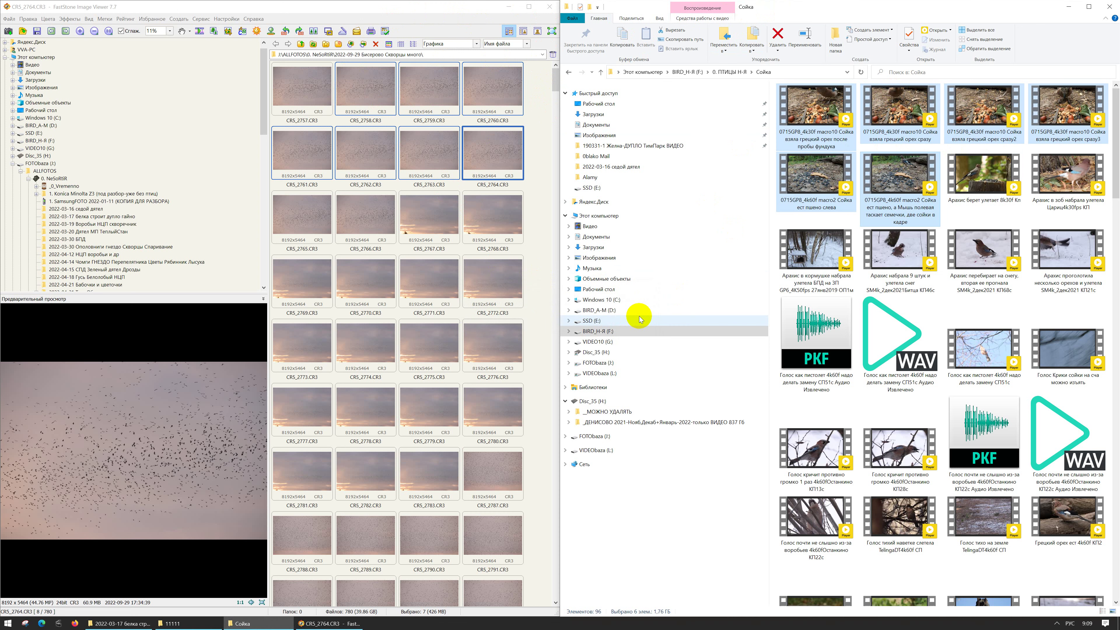
# Step: Request deletion of the selected photos CR5_2758 to CR5_2764 in the viewer and decline the confirmation
pyautogui.click(423, 9)
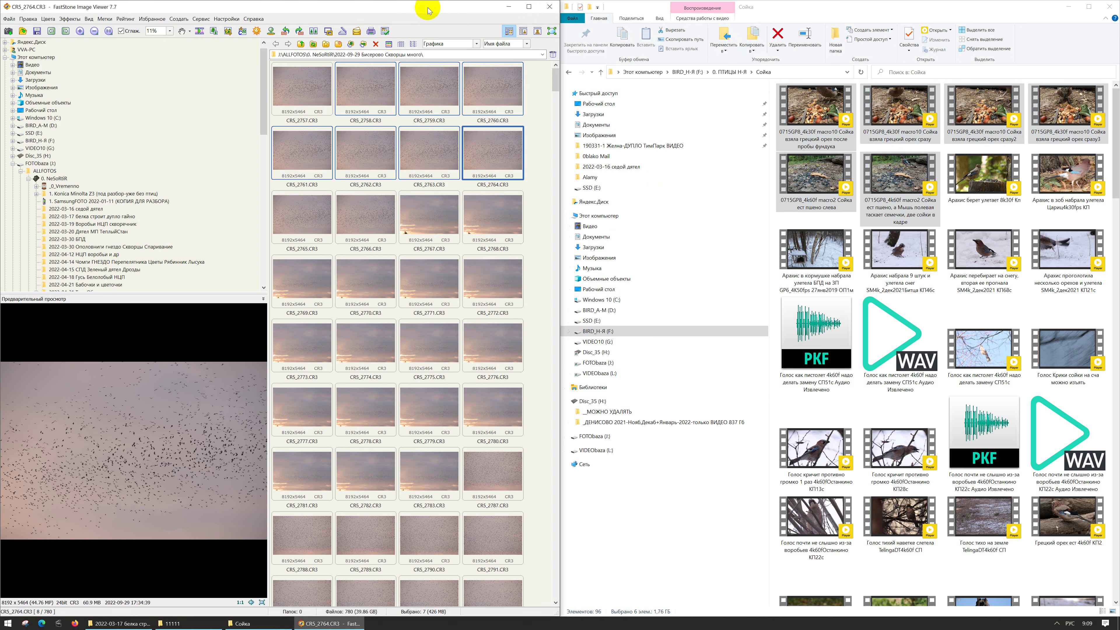
pyautogui.click(377, 45)
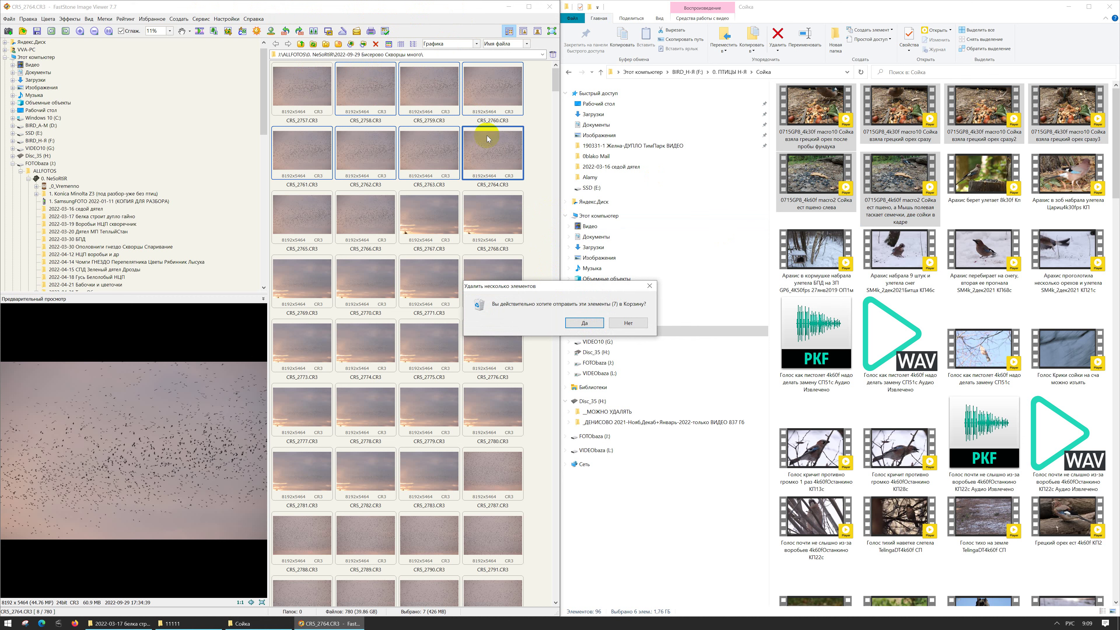
pyautogui.click(622, 324)
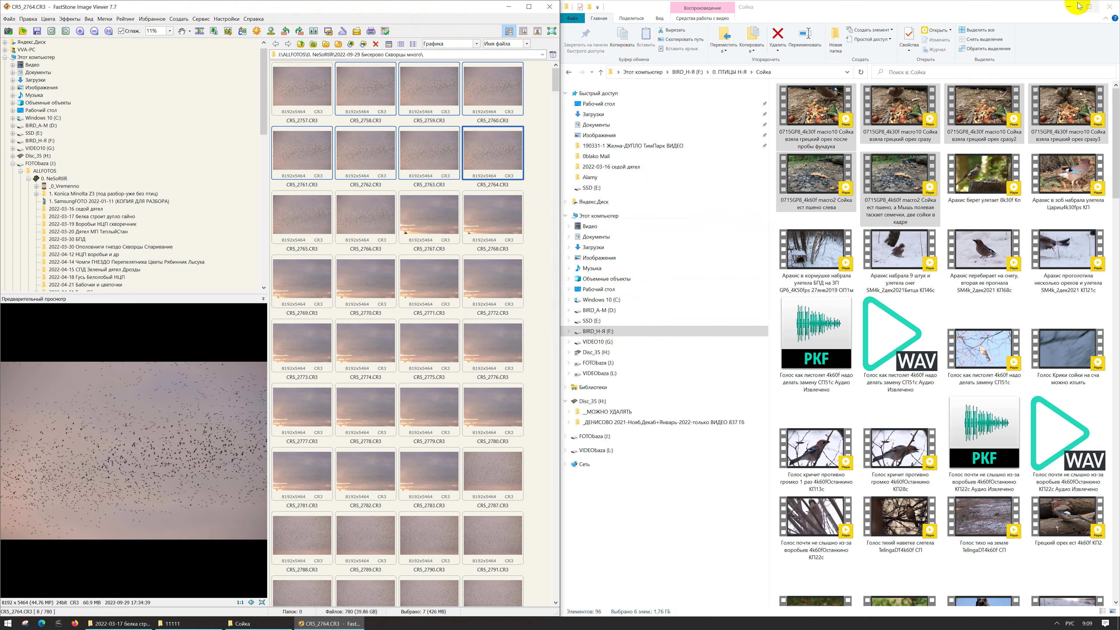
# Step: Minimize the Сойка folder window, check the Recycle Bin's contents from the desktop, and close it
pyautogui.click(1067, 6)
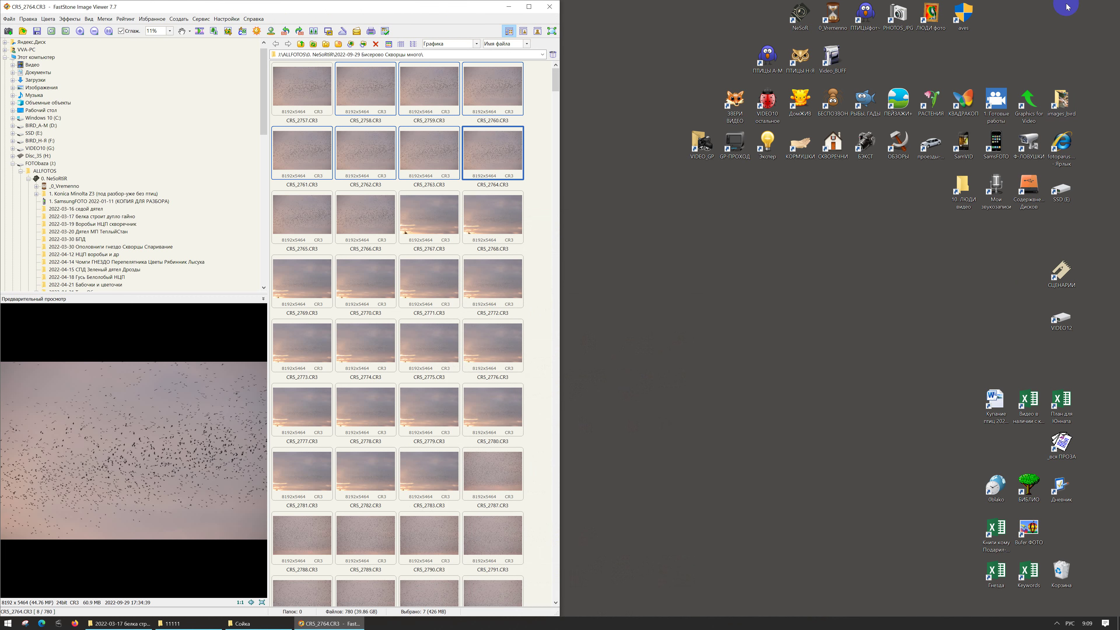
pyautogui.doubleClick(1067, 581)
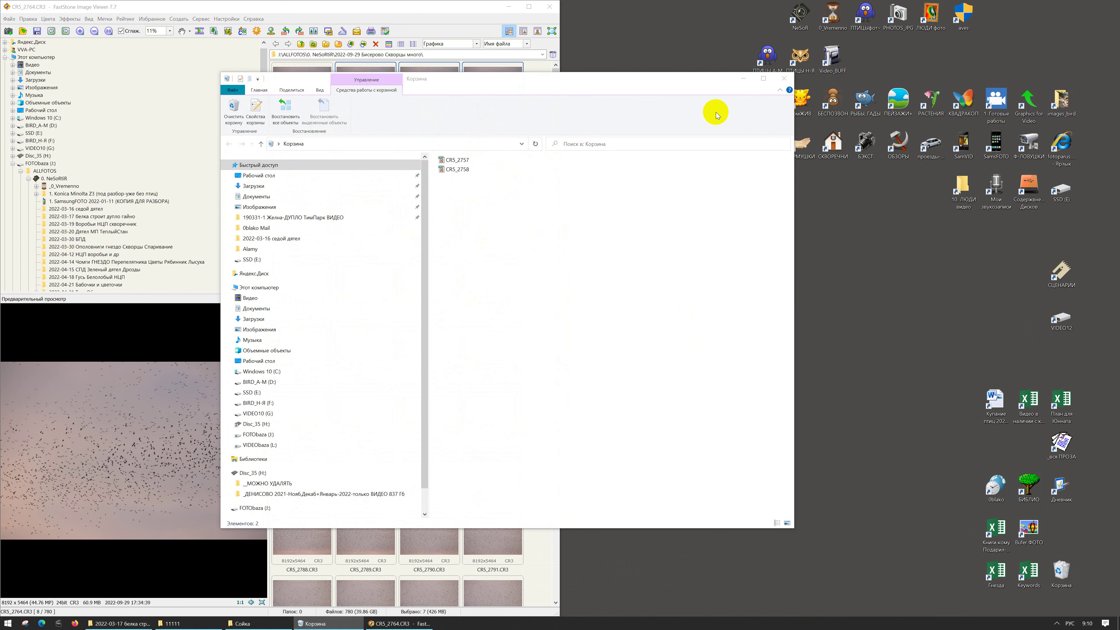
pyautogui.click(780, 80)
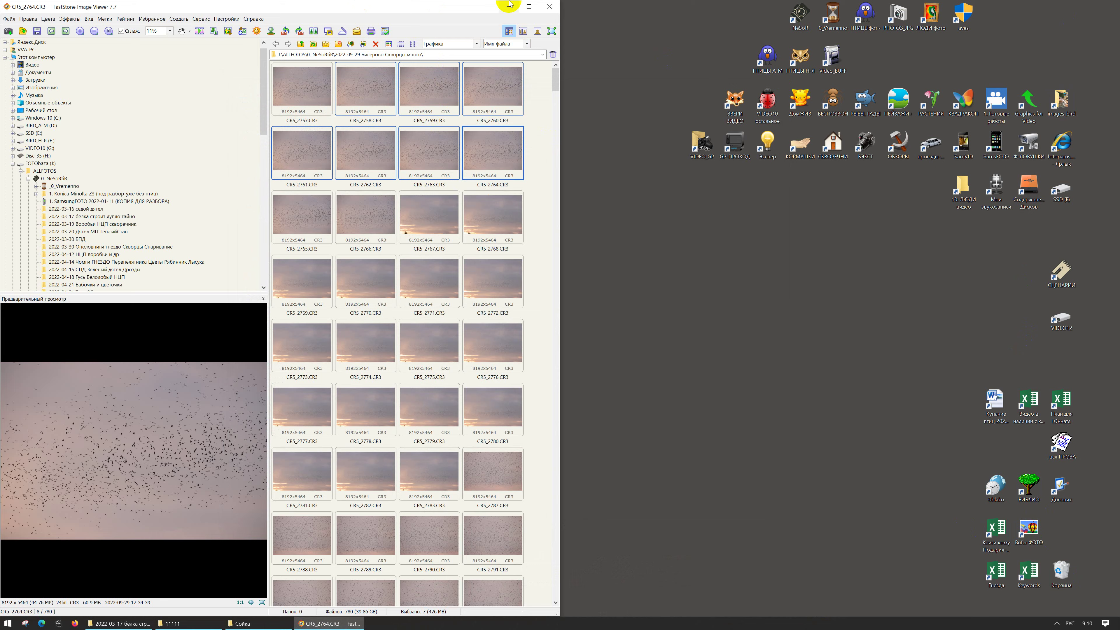
# Step: Maximize the viewer and preview several bird flock photos, including CR5_2757, CR5_2880, CR5_2911 and CR5_2864
pyautogui.click(528, 6)
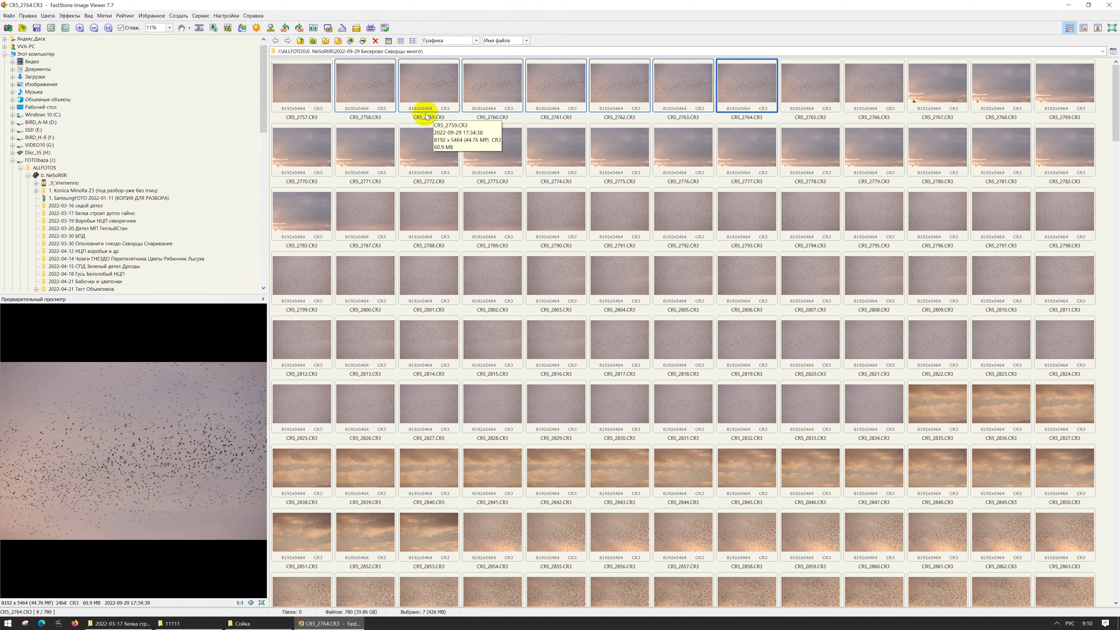
pyautogui.click(443, 150)
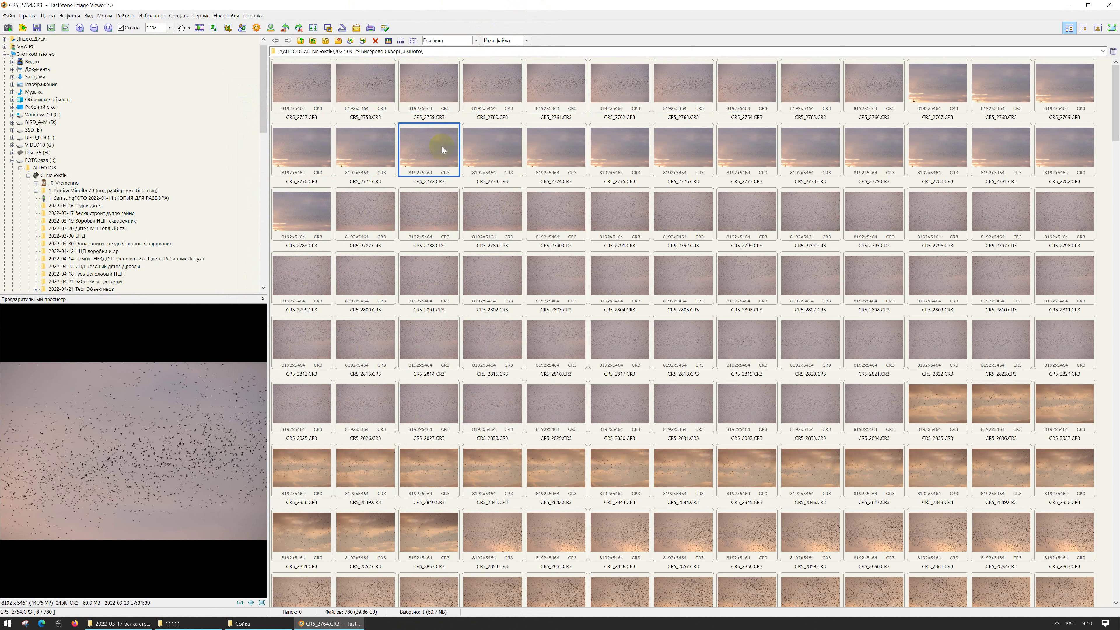
pyautogui.click(323, 90)
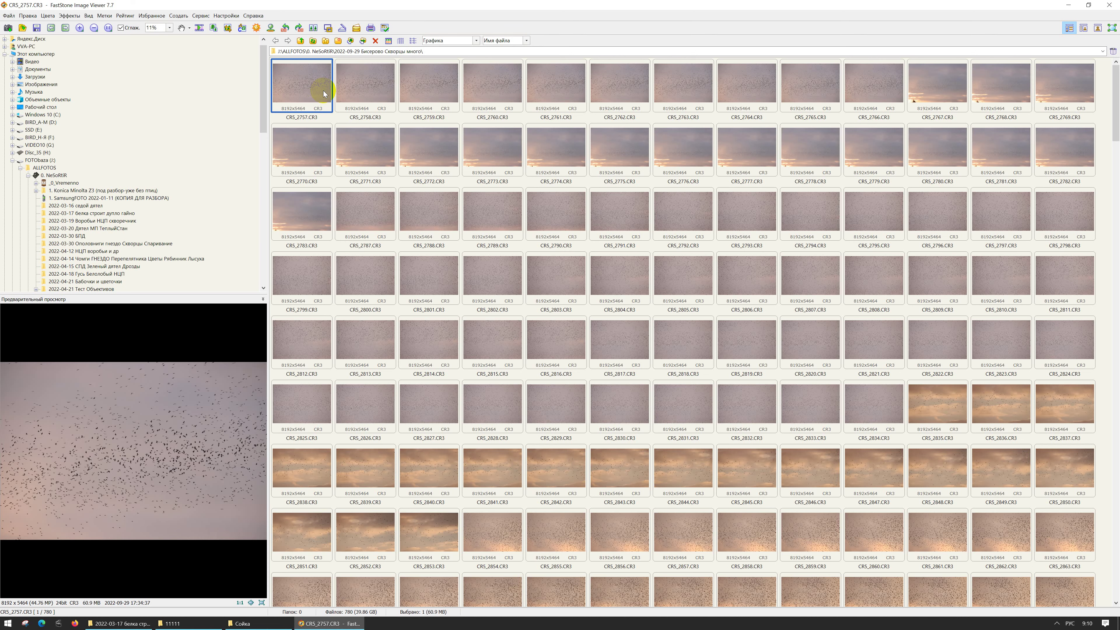
pyautogui.scroll(-6, 593, 315)
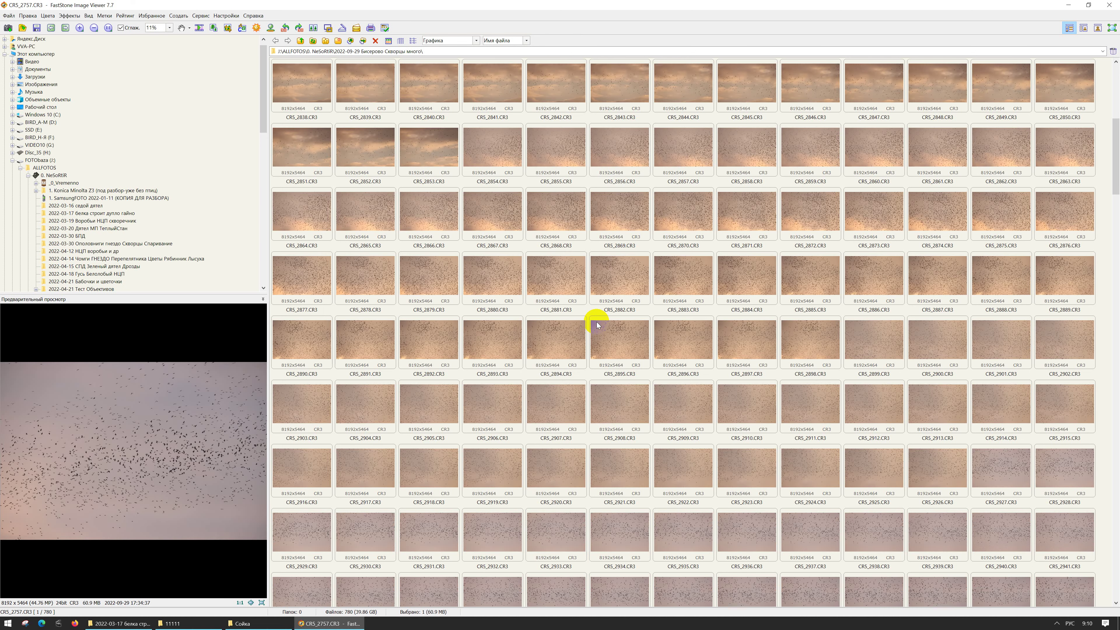
pyautogui.click(380, 269)
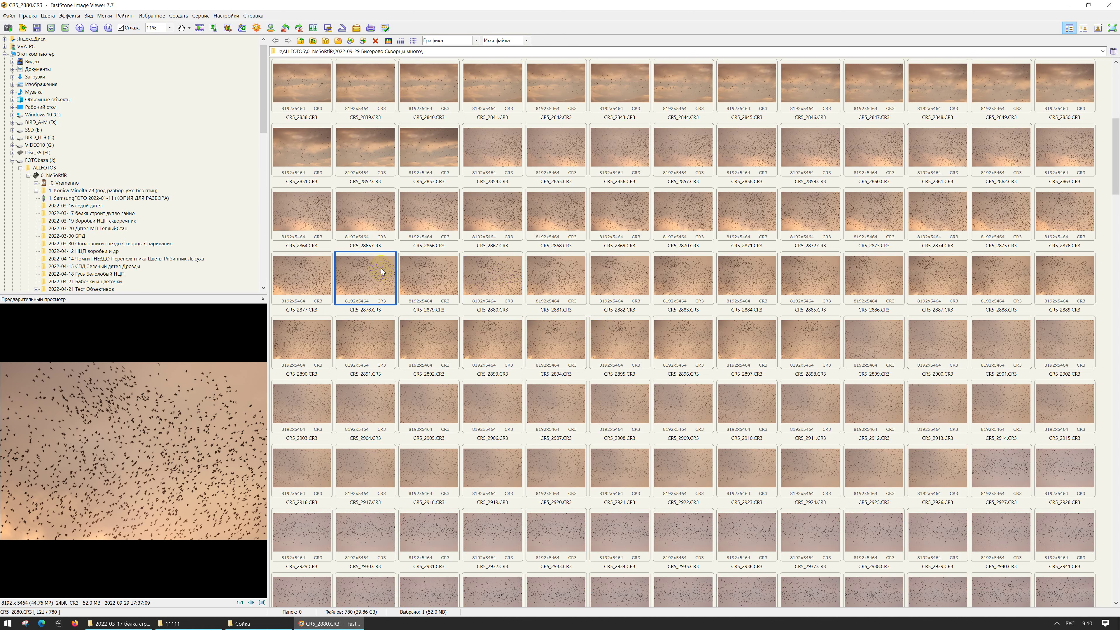
pyautogui.click(814, 400)
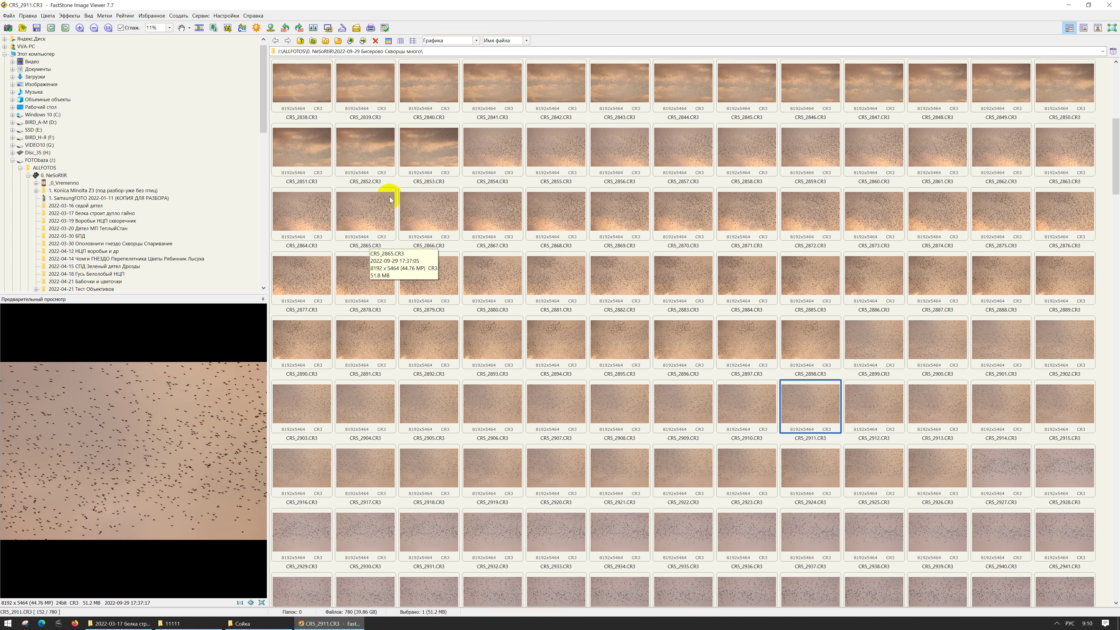
pyautogui.click(308, 213)
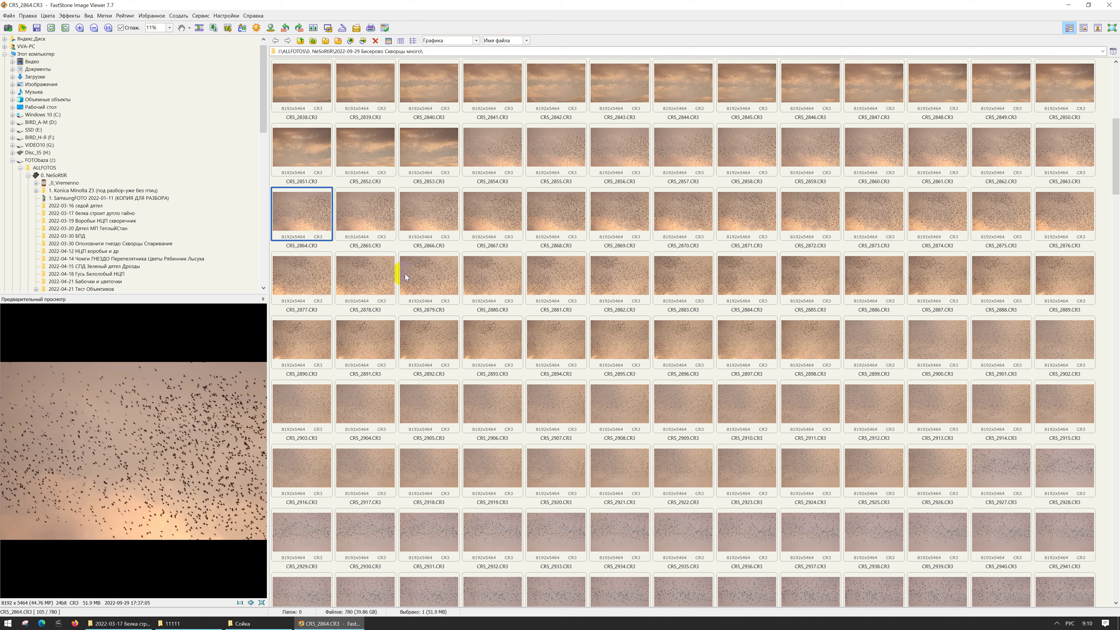
pyautogui.click(487, 276)
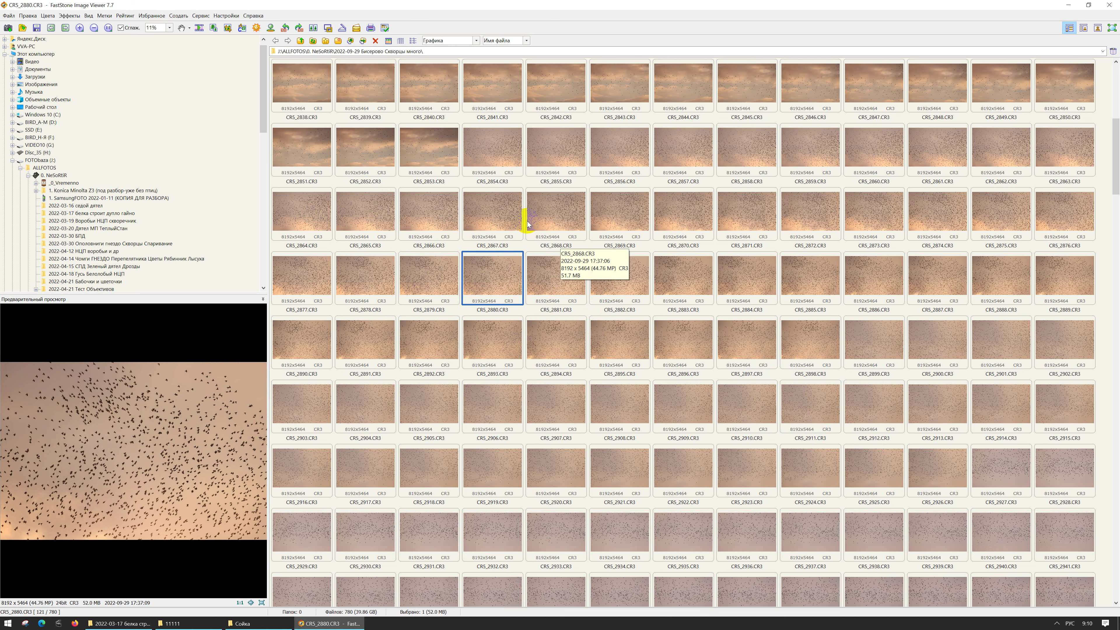
pyautogui.click(575, 220)
pyautogui.click(744, 208)
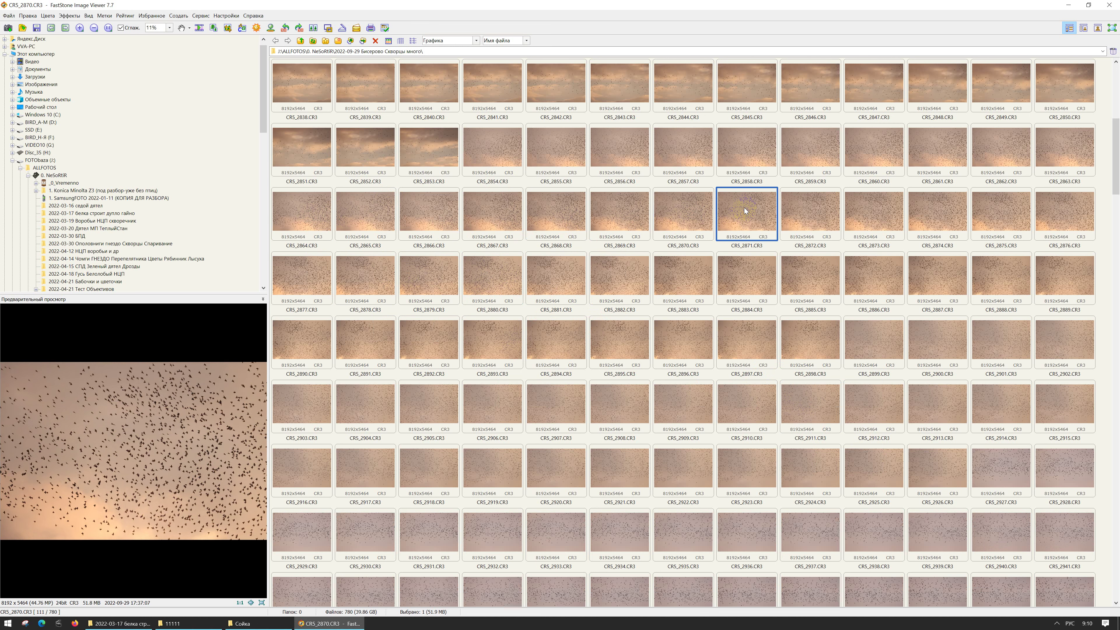
pyautogui.click(304, 219)
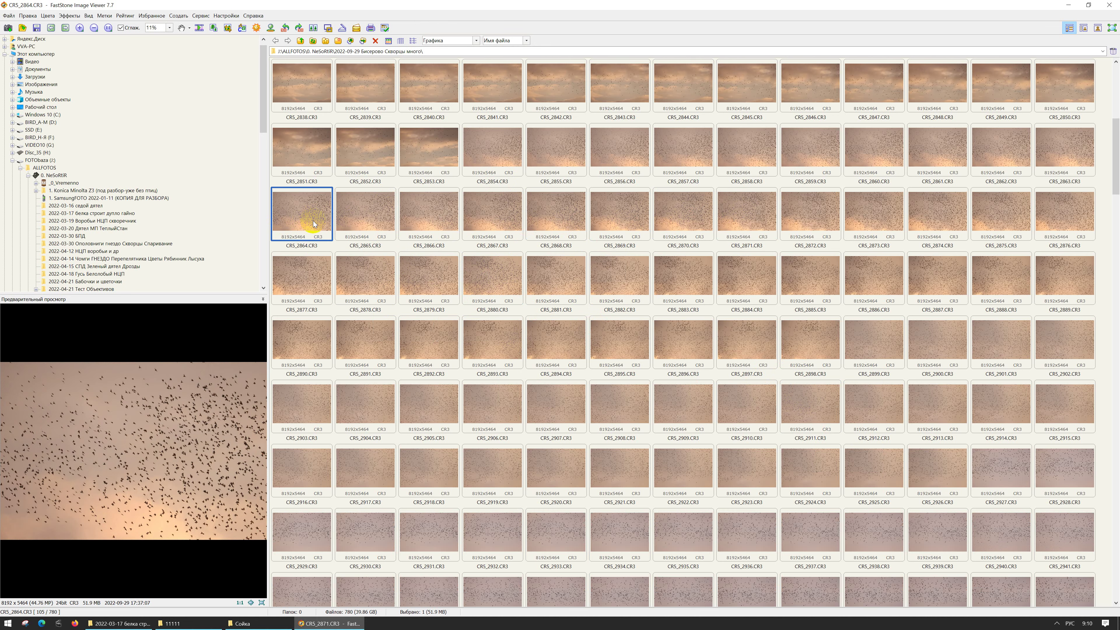
# Step: Look through the folder's thumbnails down to the last photos and return to the first ones
pyautogui.scroll(6, 333, 229)
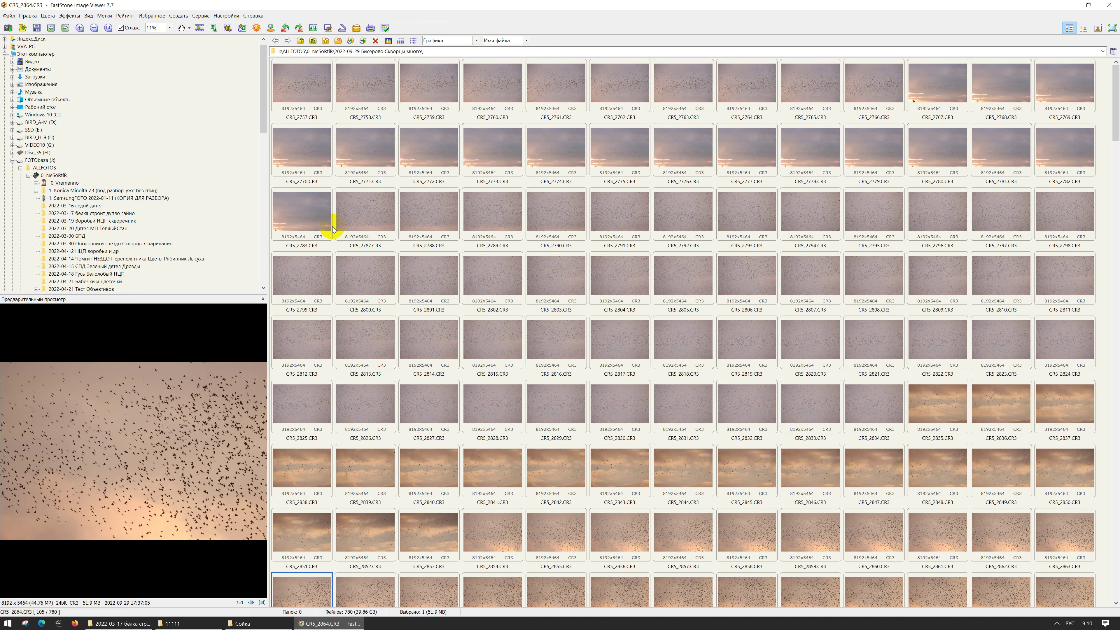
pyautogui.scroll(-20, 582, 238)
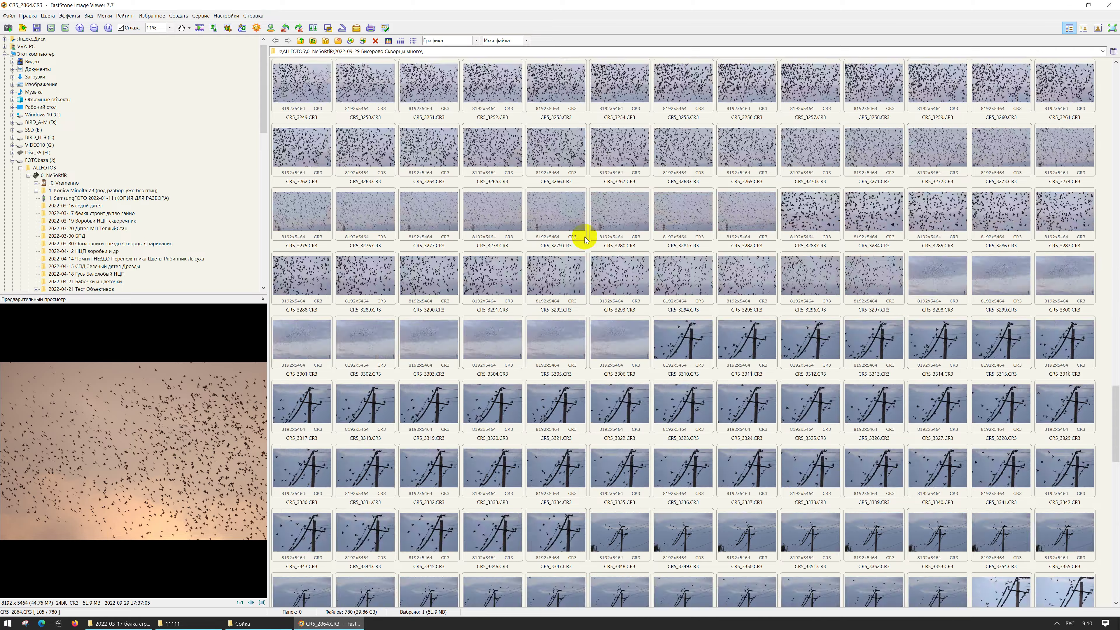
pyautogui.scroll(-7, 586, 239)
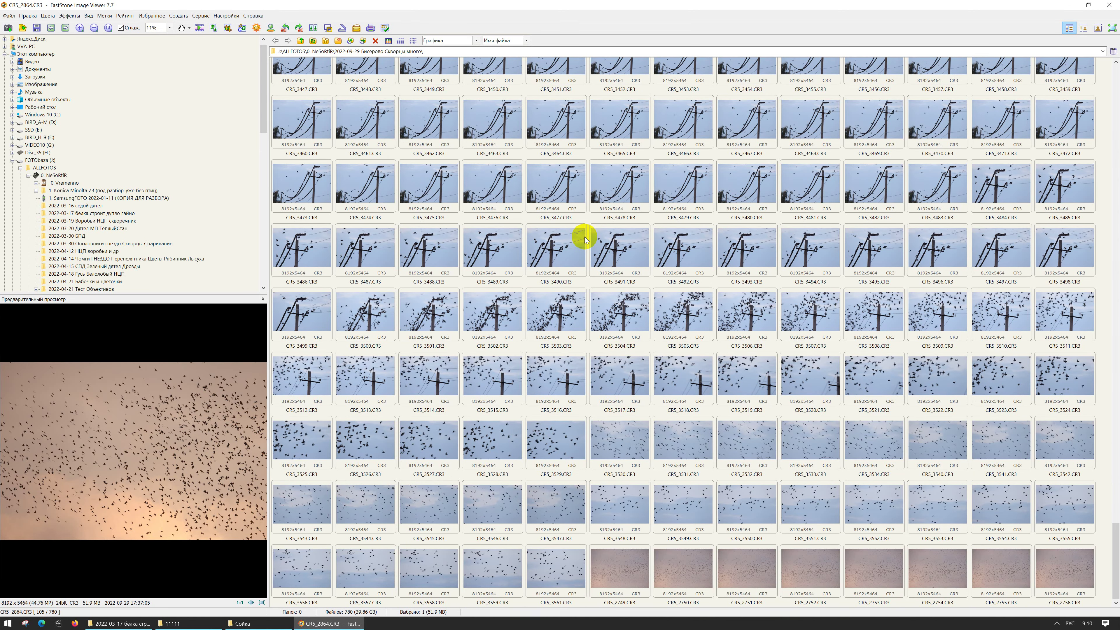
pyautogui.scroll(20, 542, 185)
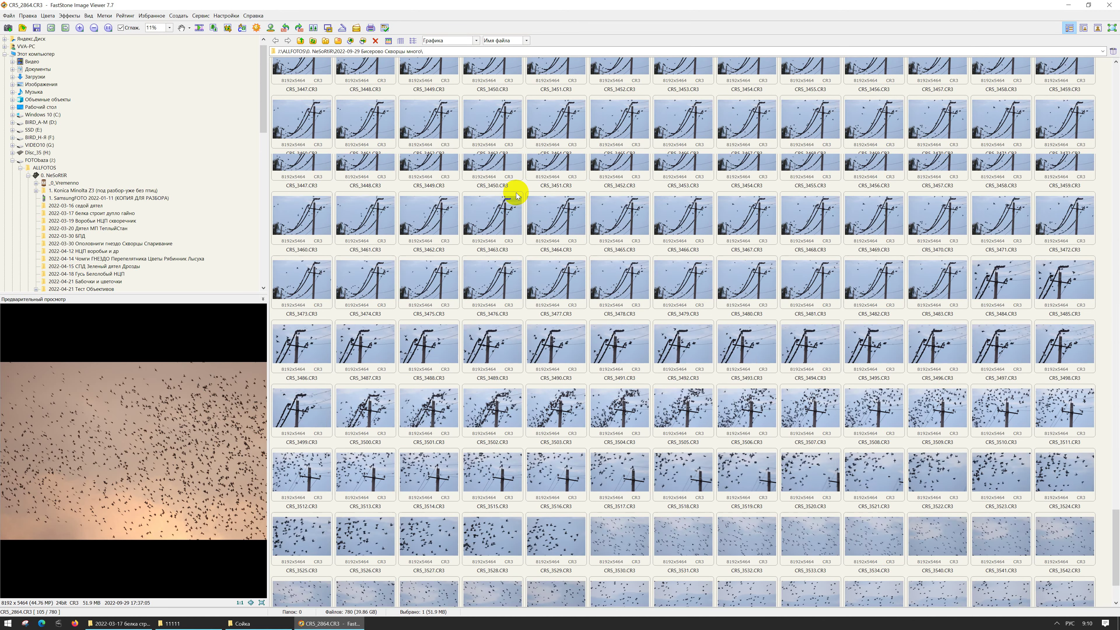
pyautogui.scroll(20, 516, 194)
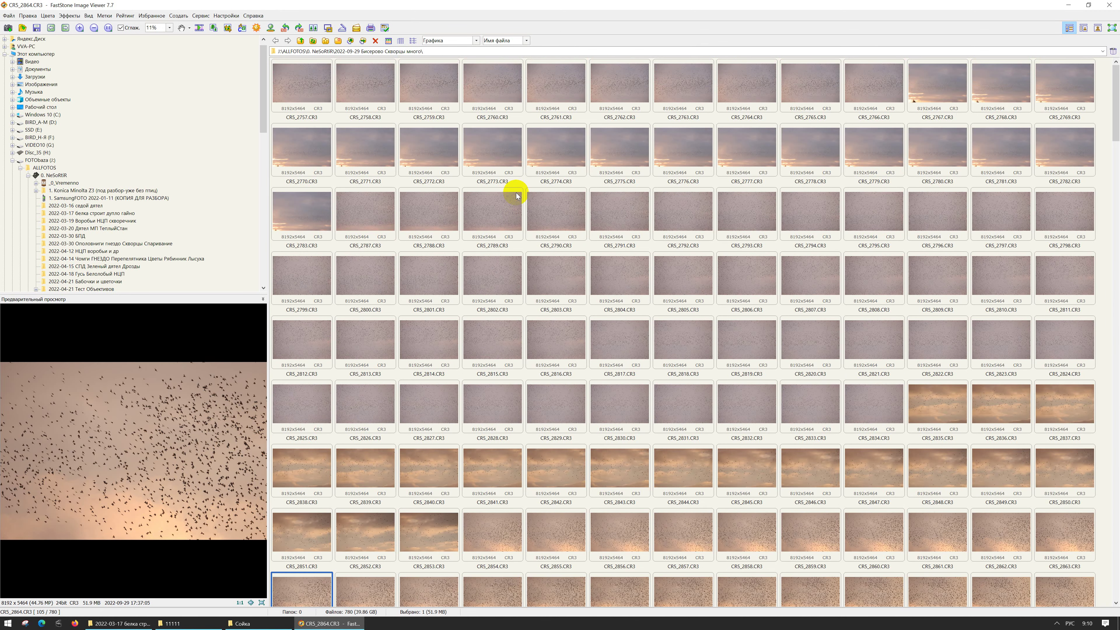
# Step: Open the folder "2022-04-12 НЦП воробьи и др" and preview the birdhouse photos CR5_8119 and CR5_8132
pyautogui.scroll(-1, 133, 209)
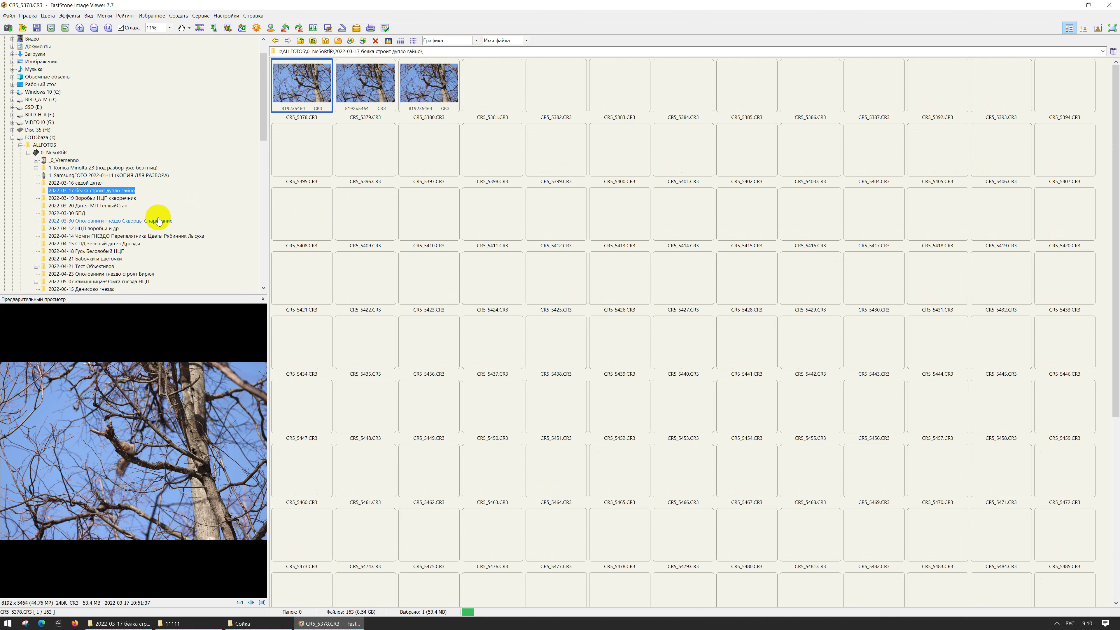
pyautogui.scroll(-1, 158, 221)
pyautogui.click(88, 207)
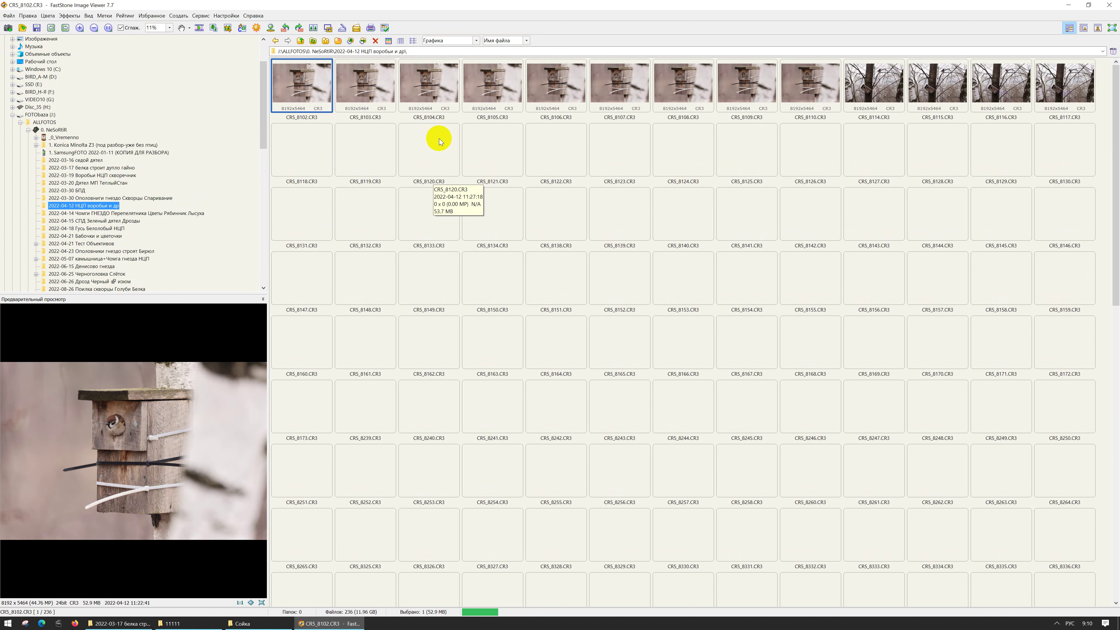
pyautogui.click(372, 140)
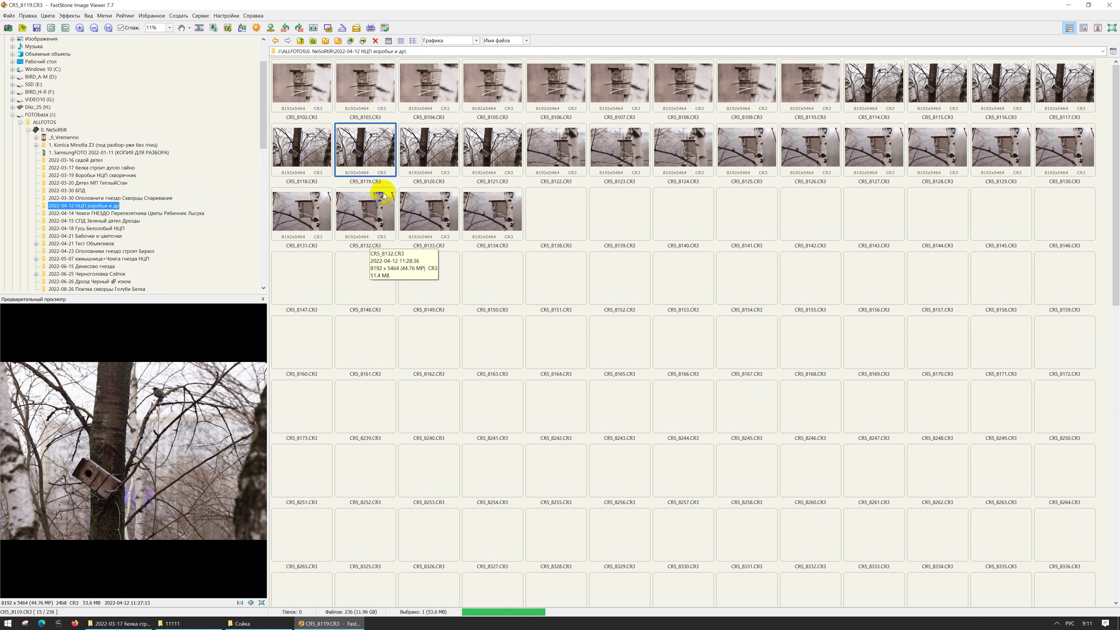
pyautogui.click(361, 203)
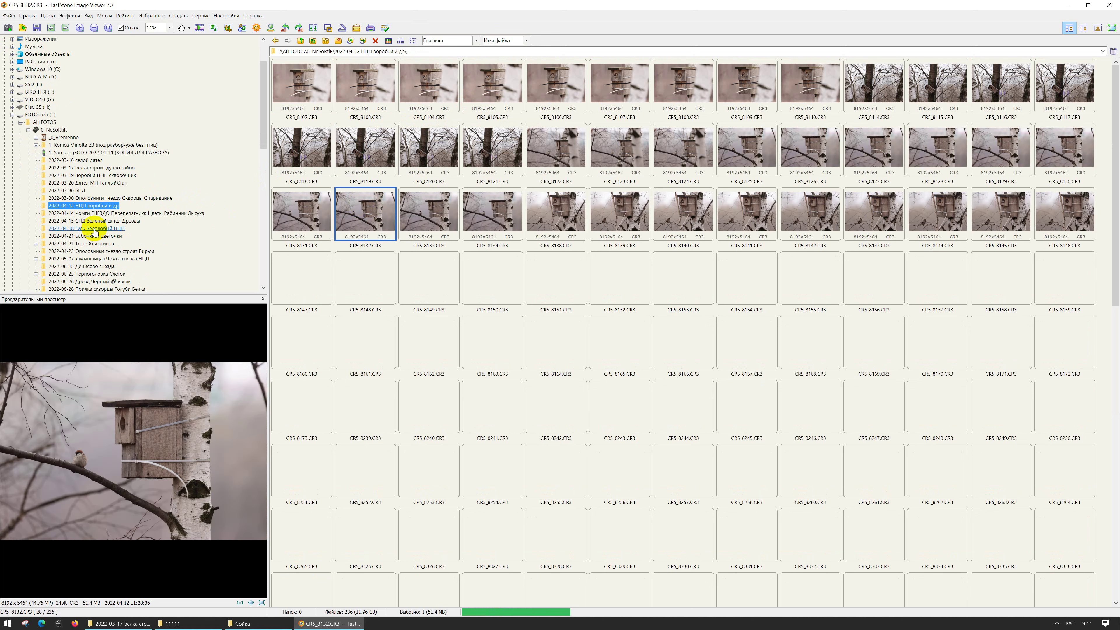
# Step: Open the folder "2022-04-15 СПД Зеленый дятел Дрозды" and look through the dated folders below it
pyautogui.click(91, 221)
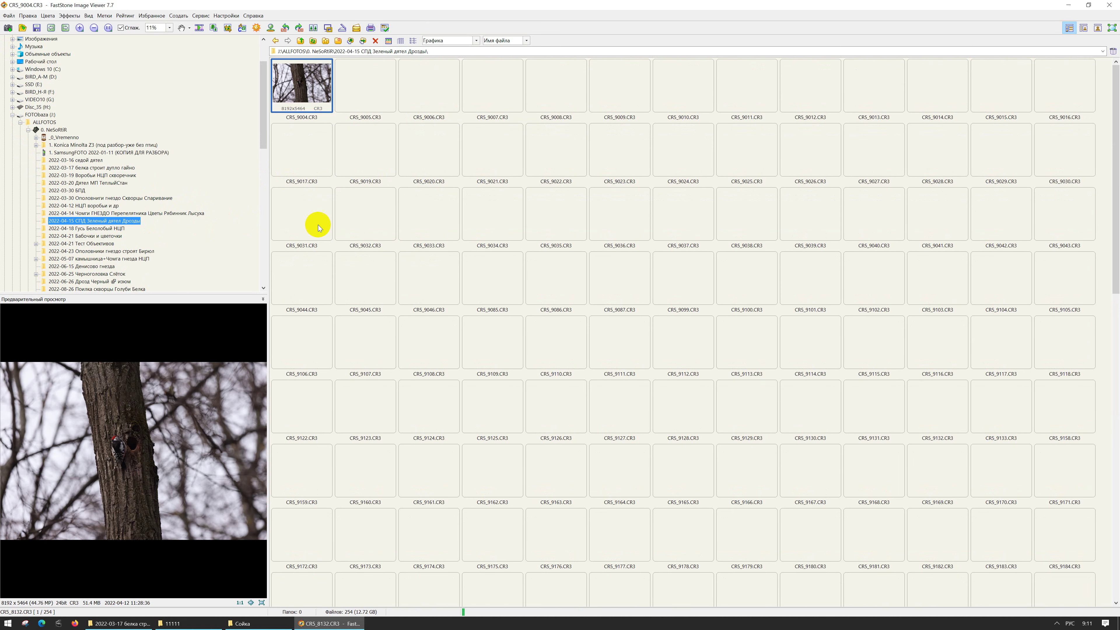
pyautogui.scroll(-1, 112, 241)
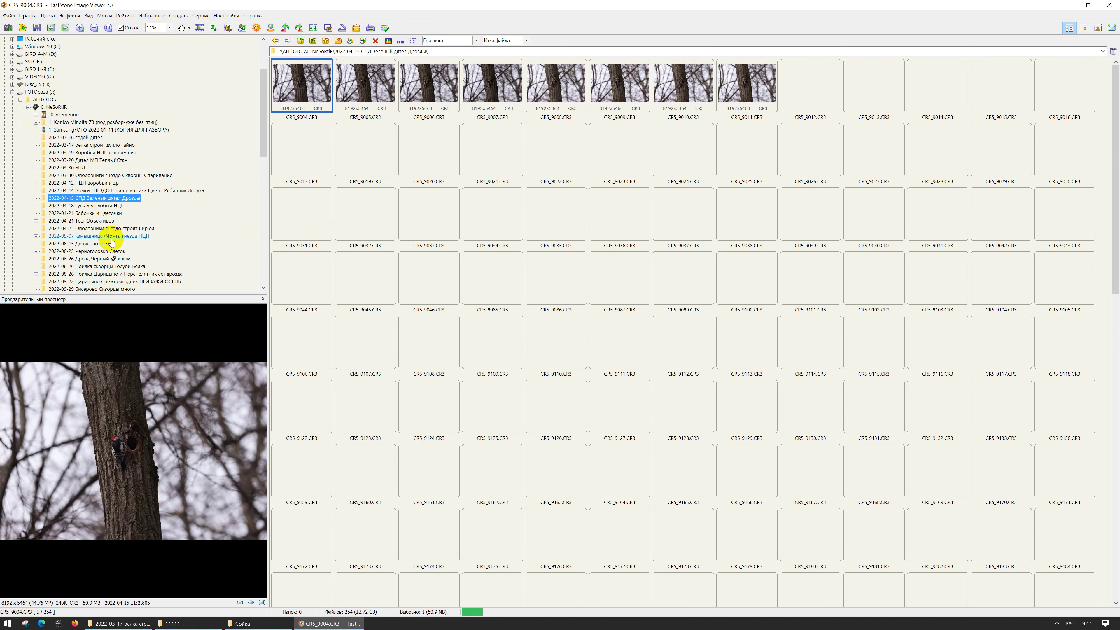
pyautogui.scroll(-2, 92, 239)
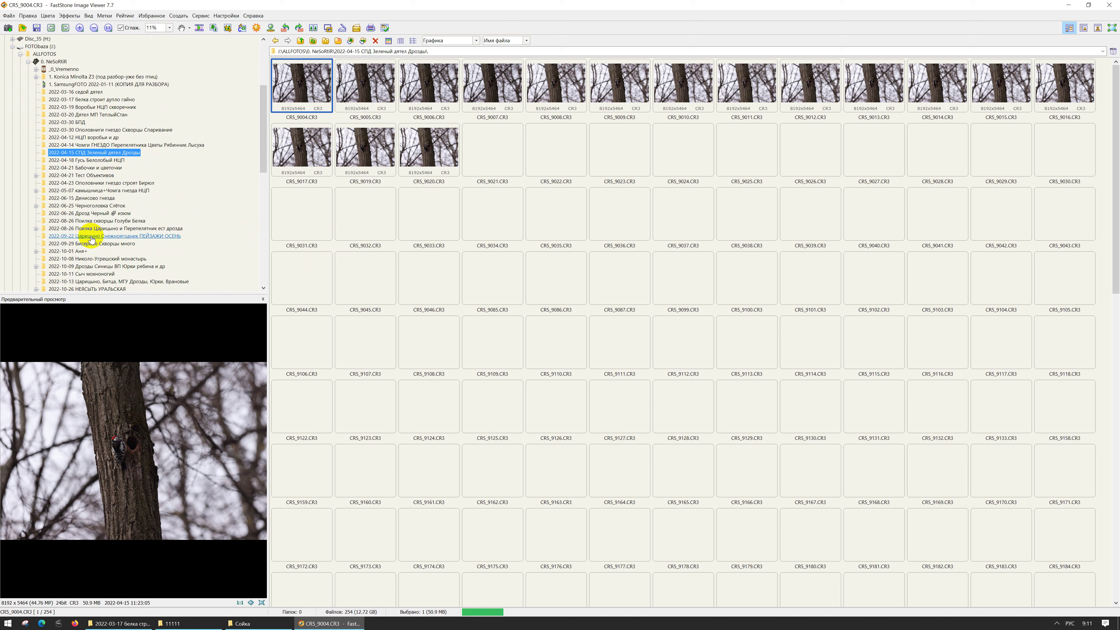
pyautogui.scroll(-2, 91, 239)
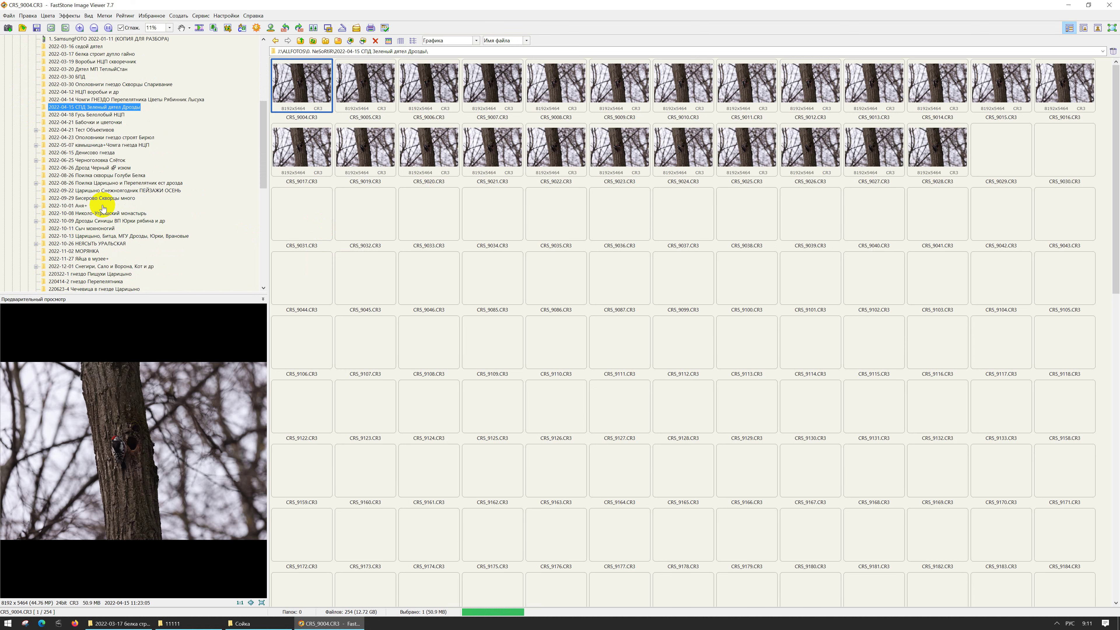
pyautogui.scroll(1, 100, 150)
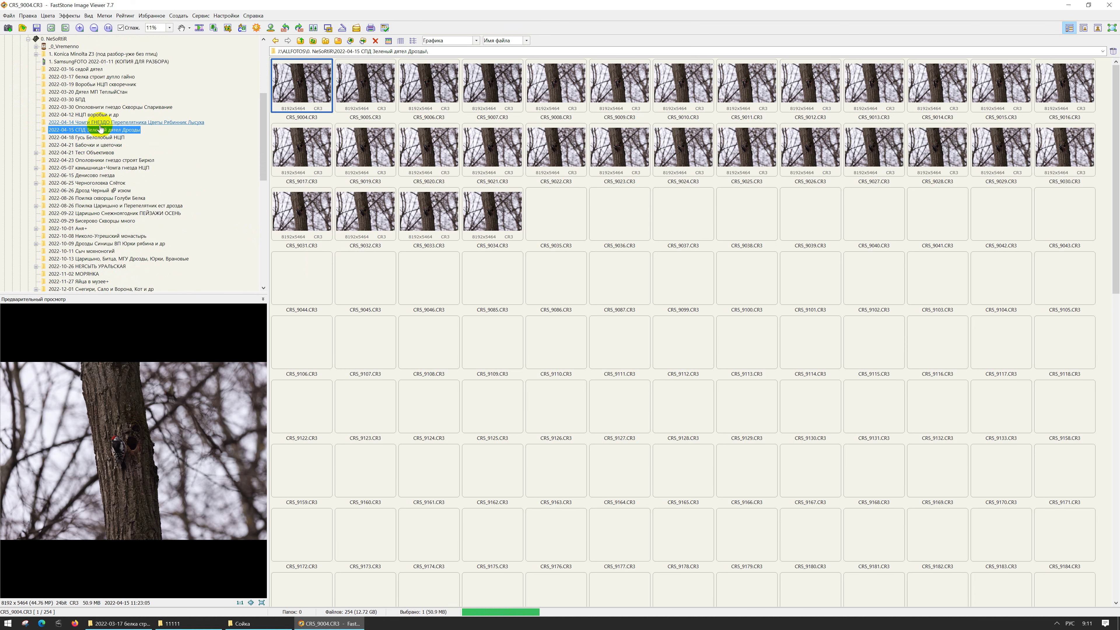
# Step: Open the folder "2022-04-21 Бабочки и цветочки" and preview photos CR5_0006 and CR5_9789
pyautogui.click(93, 144)
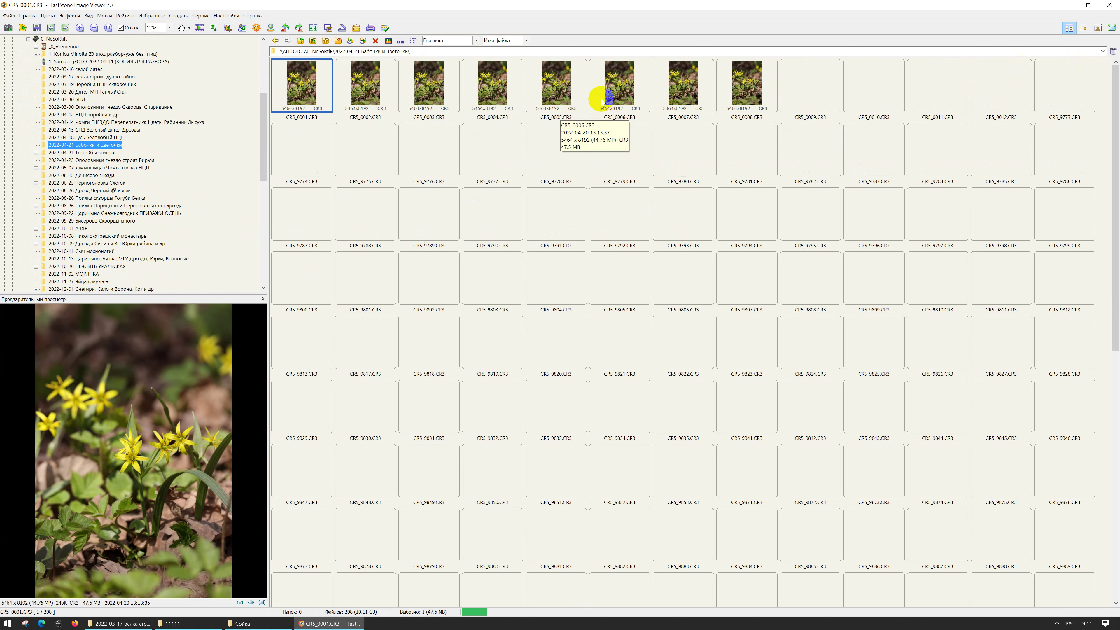
pyautogui.click(617, 94)
pyautogui.click(419, 221)
pyautogui.scroll(-5, 481, 245)
pyautogui.scroll(5, 477, 244)
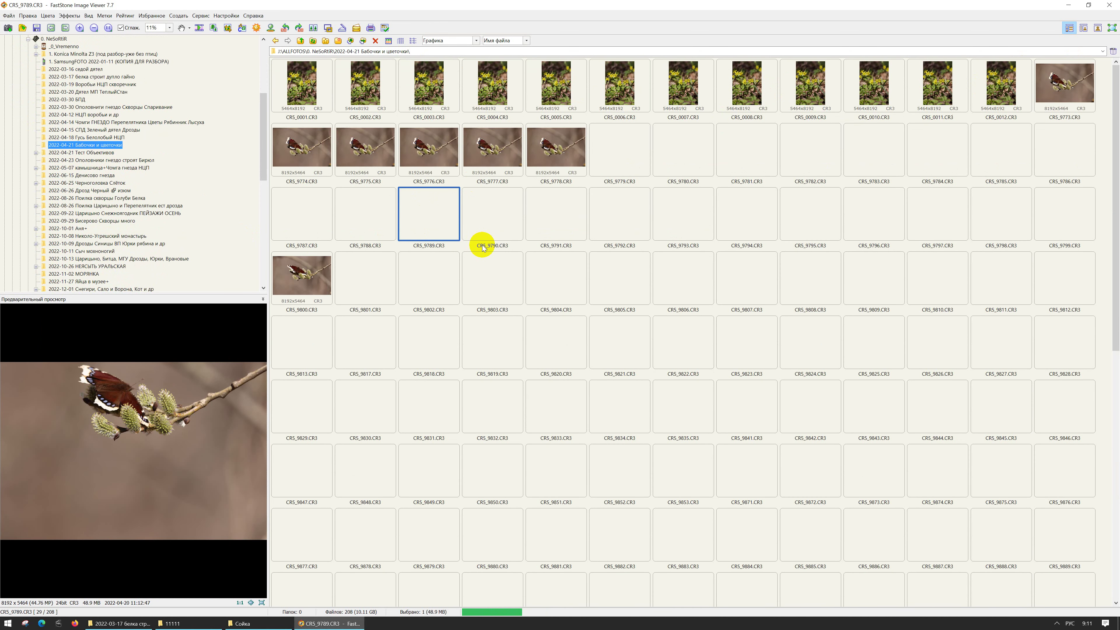
# Step: Preview the photos CR5_9802, CR5_9937 and CR5_9801 from different parts of the folder
pyautogui.click(432, 275)
pyautogui.scroll(-7, 427, 282)
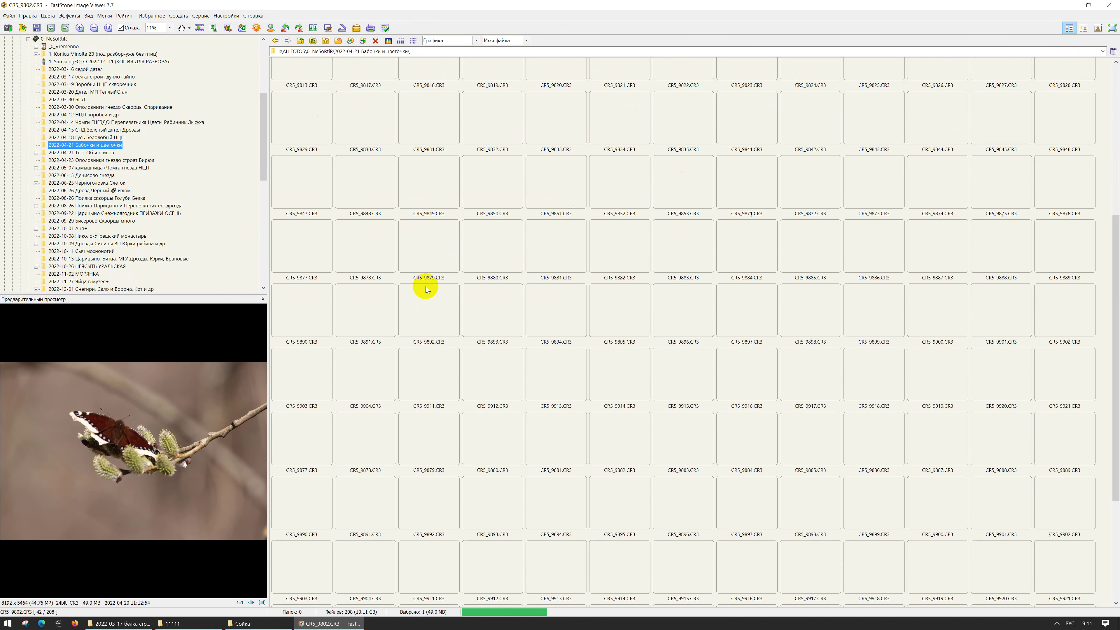
pyautogui.click(427, 311)
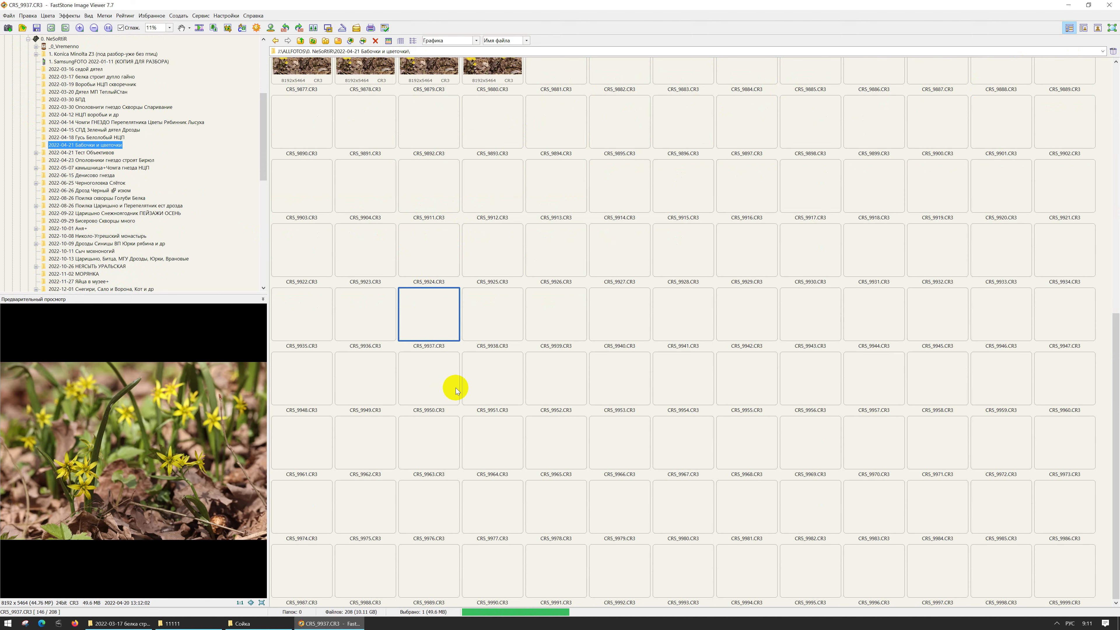
pyautogui.scroll(6, 423, 409)
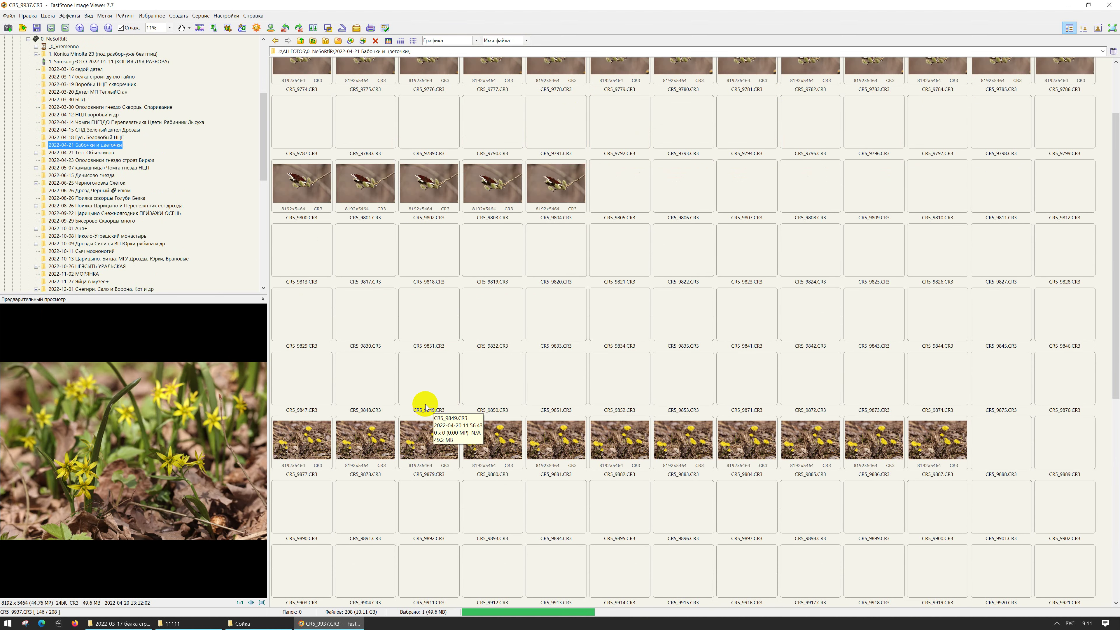
pyautogui.click(374, 189)
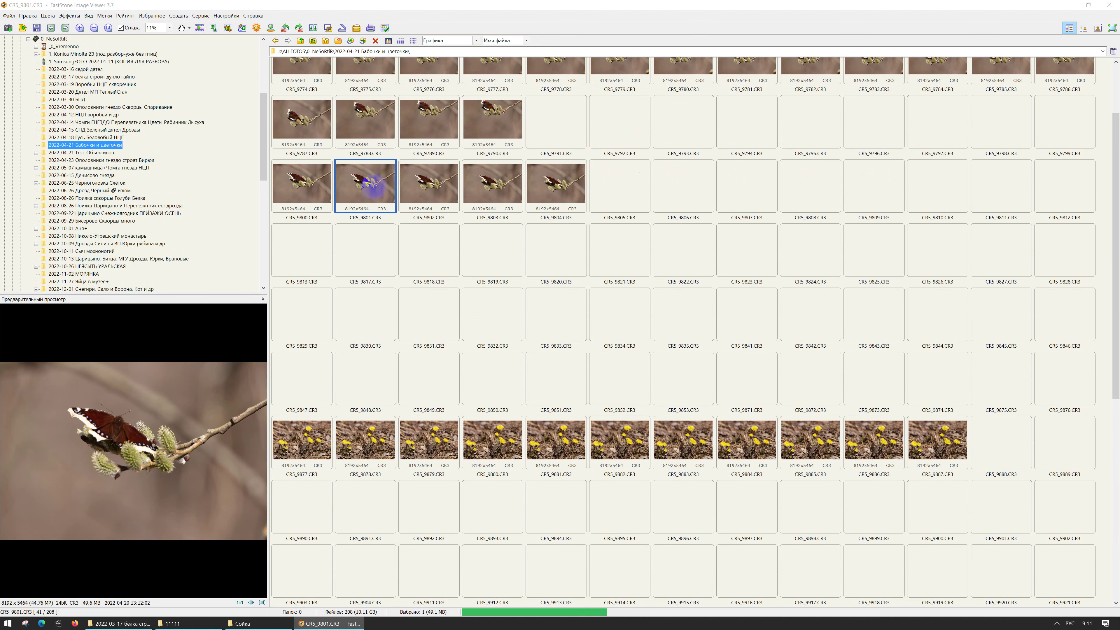
# Step: View CR5_9801 full screen, advance to CR5_9802, and inspect the butterfly up close before restoring the fitted view
pyautogui.doubleClick(373, 187)
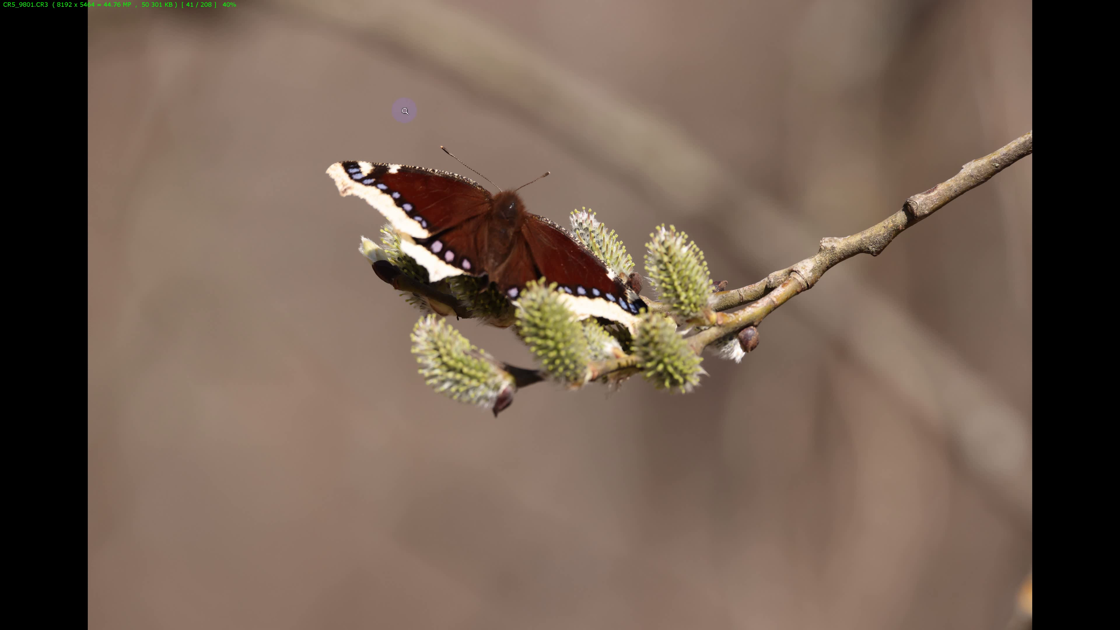
pyautogui.scroll(-1, 497, 265)
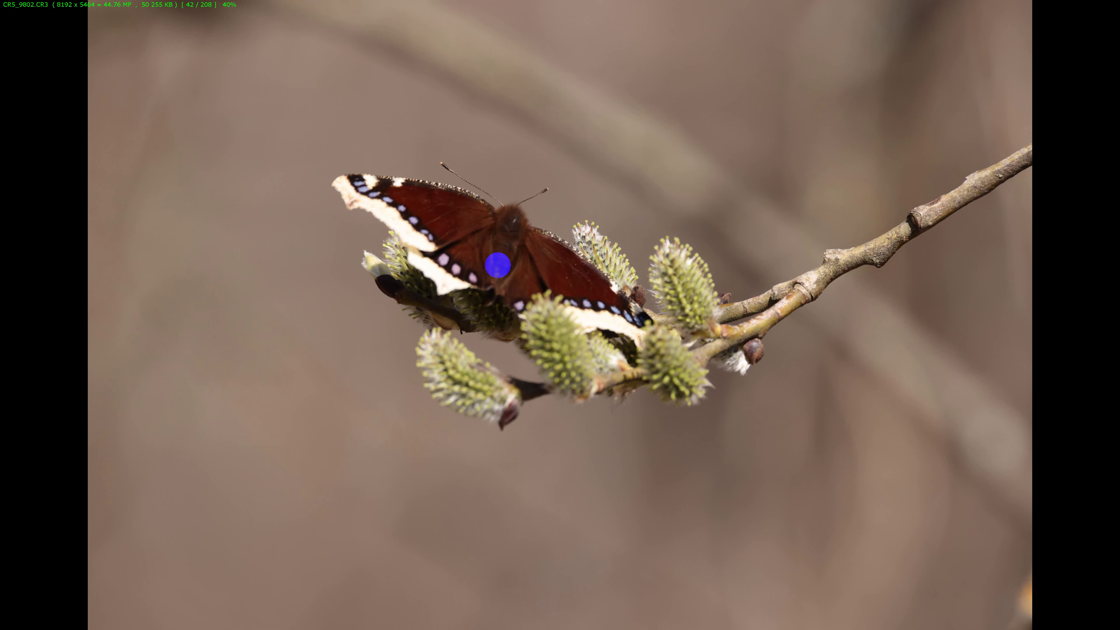
pyautogui.click(511, 232)
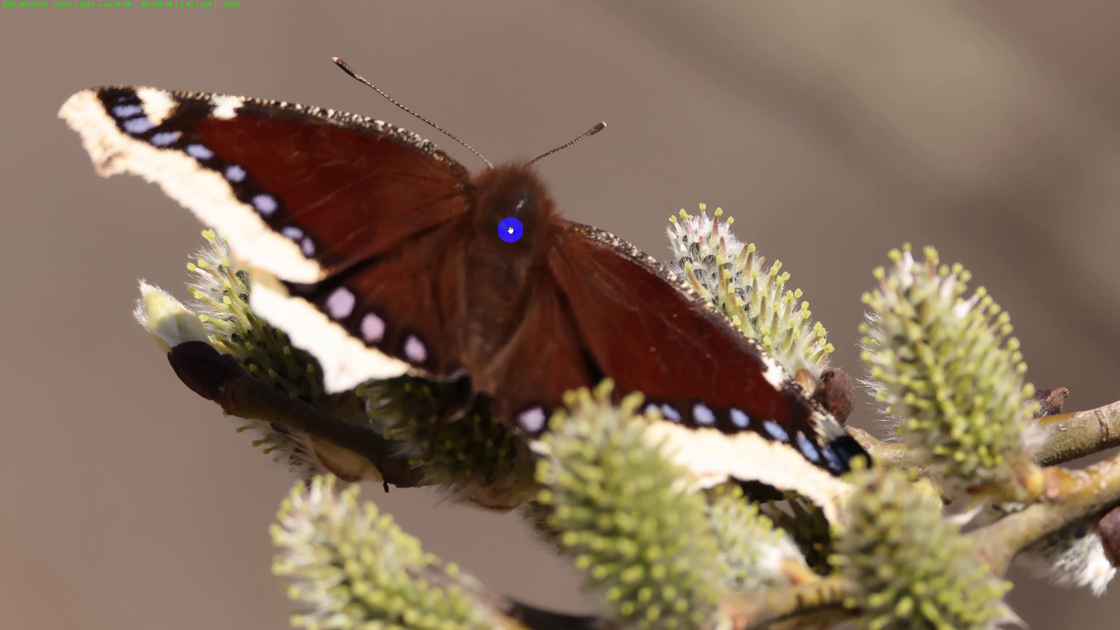
pyautogui.moveTo(509, 224); pyautogui.dragTo(574, 310)
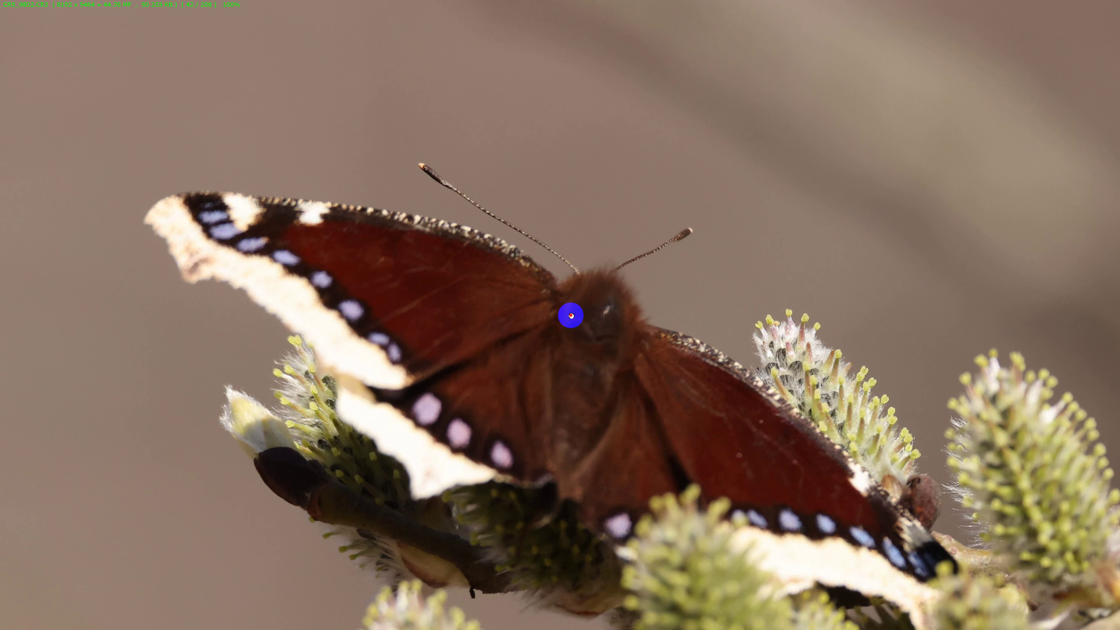
pyautogui.click(570, 315)
pyautogui.click(571, 315)
pyautogui.click(571, 316)
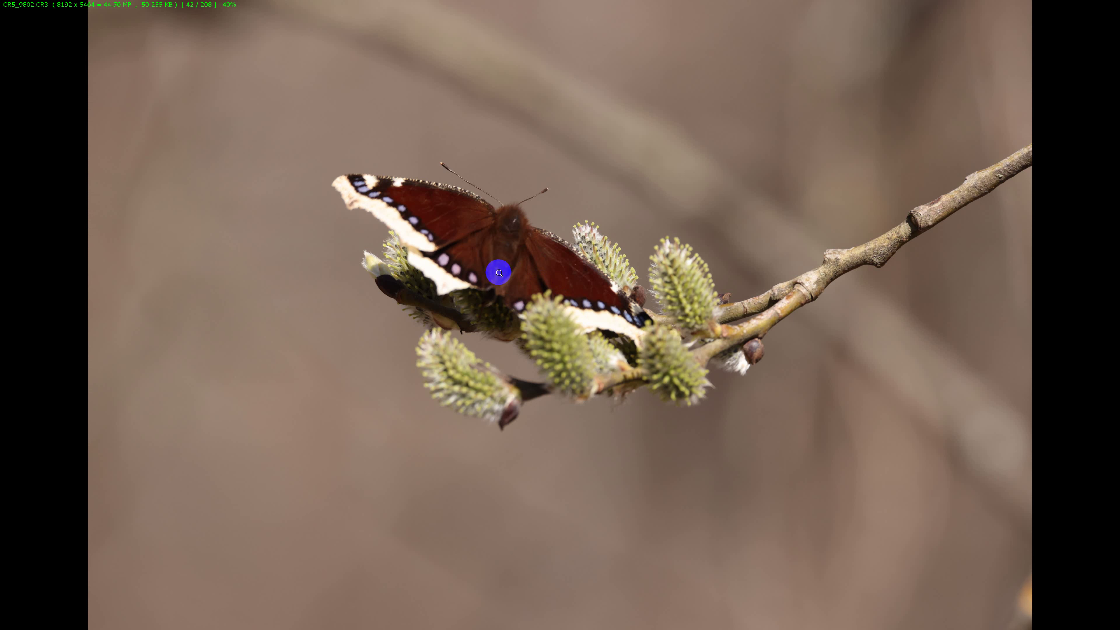
# Step: Send the butterfly photos CR5_9802 and CR5_9803 to the Recycle Bin from full-screen view, confirming each deletion
pyautogui.press('Delete')
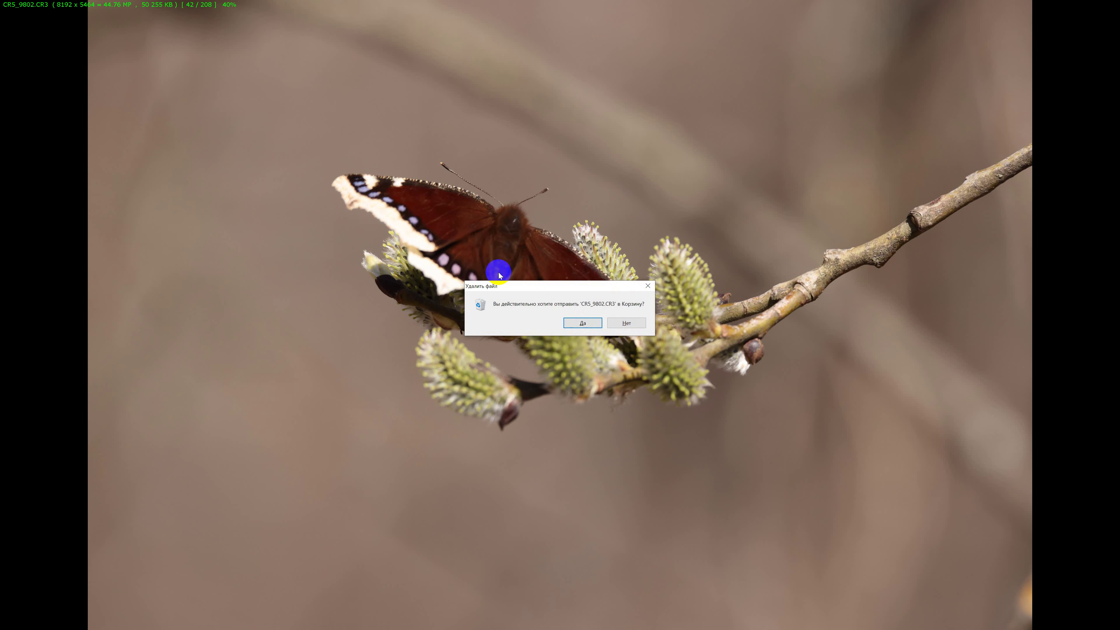
pyautogui.press('Return')
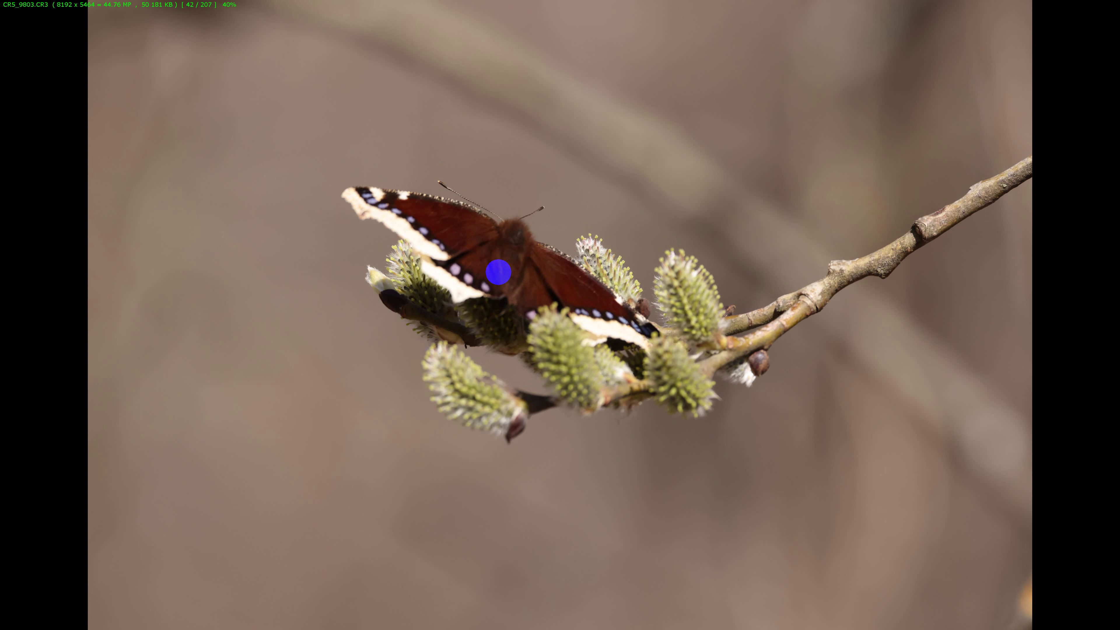
pyautogui.press('Delete')
pyautogui.press('Return')
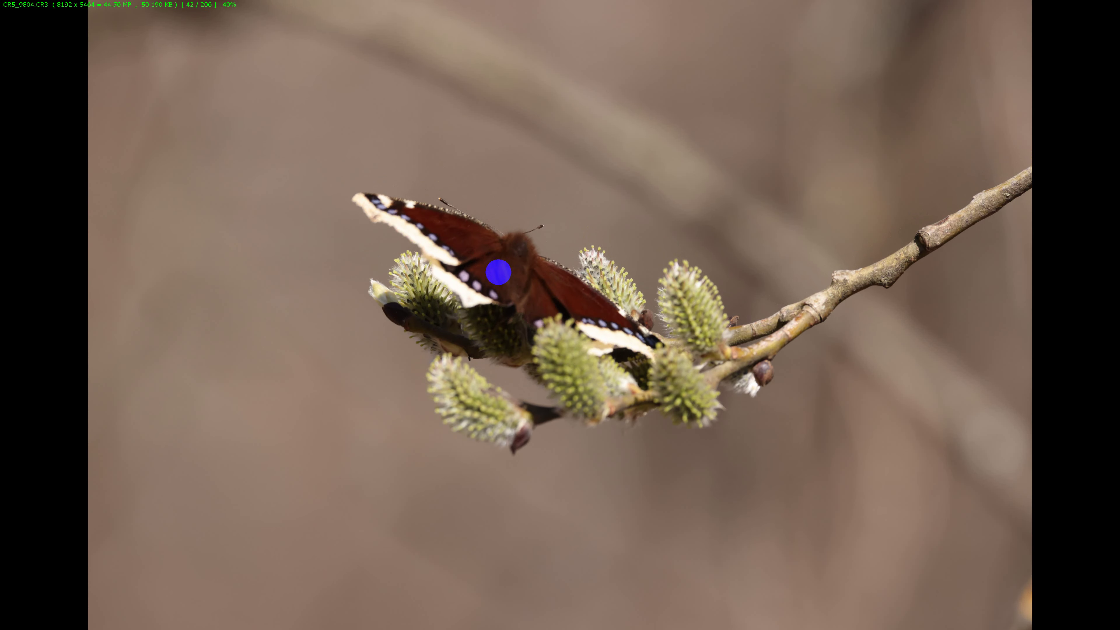
# Step: Page through the following butterfly photos up to CR5_9811 in full-screen view and return to the thumbnail browser
pyautogui.press('Right')
pyautogui.press('Right')
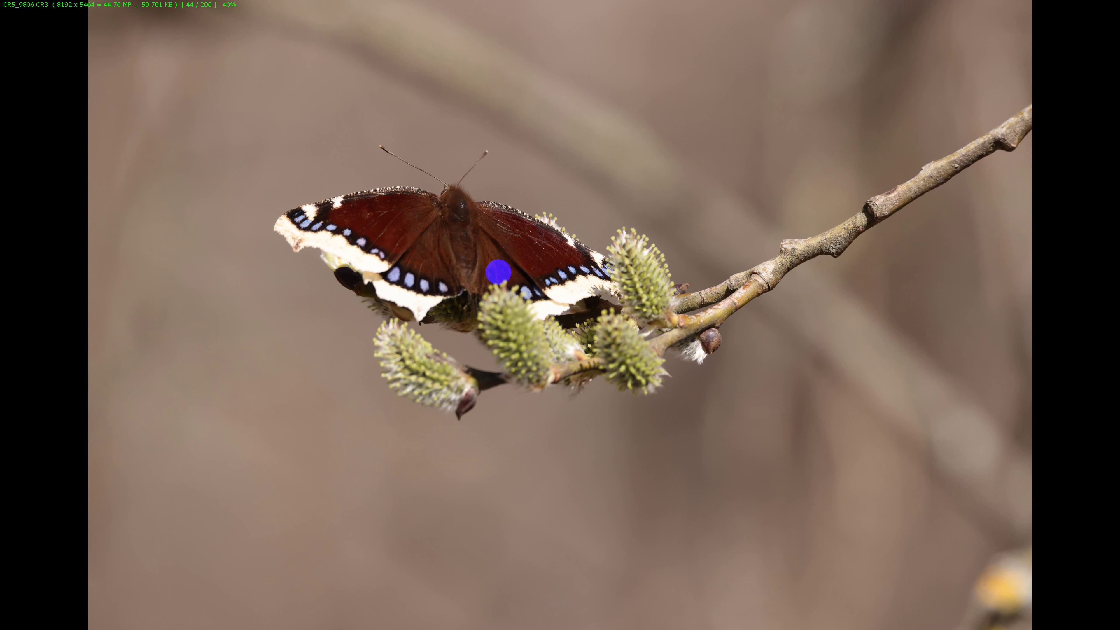
pyautogui.press('Left')
pyautogui.press('Right')
pyautogui.press('Right')
pyautogui.press('Right')
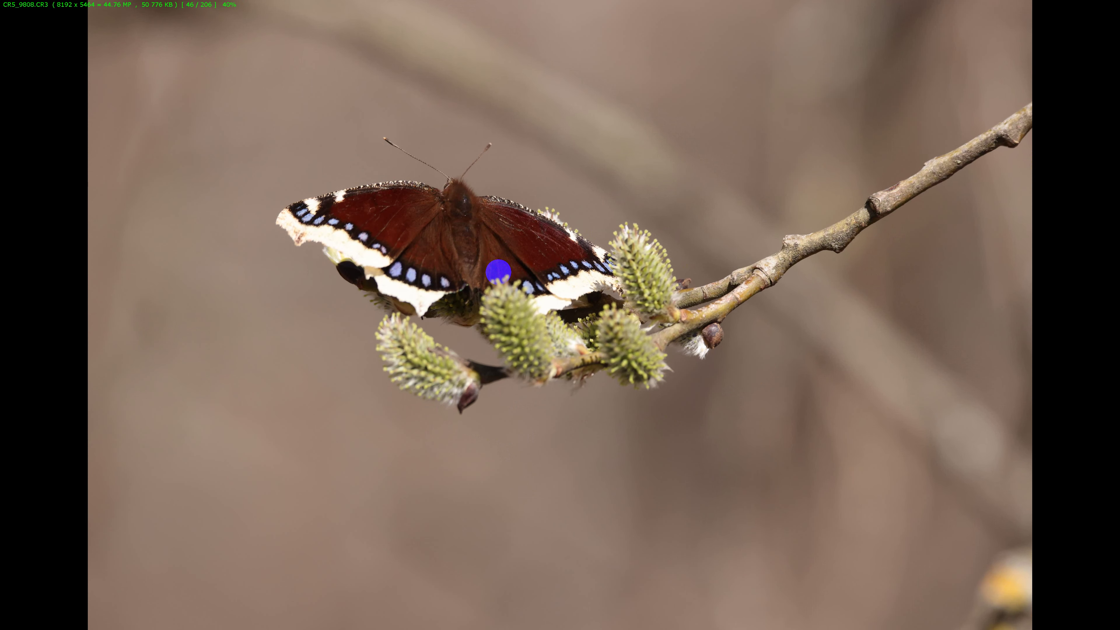
pyautogui.press('Right')
pyautogui.press('Right')
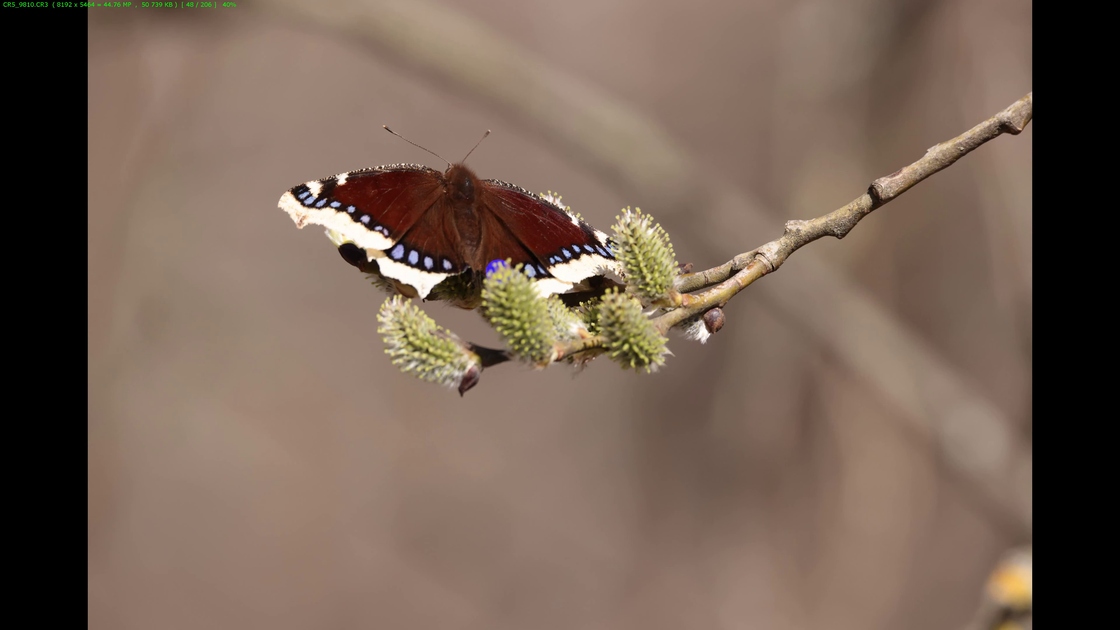
pyautogui.press('Right')
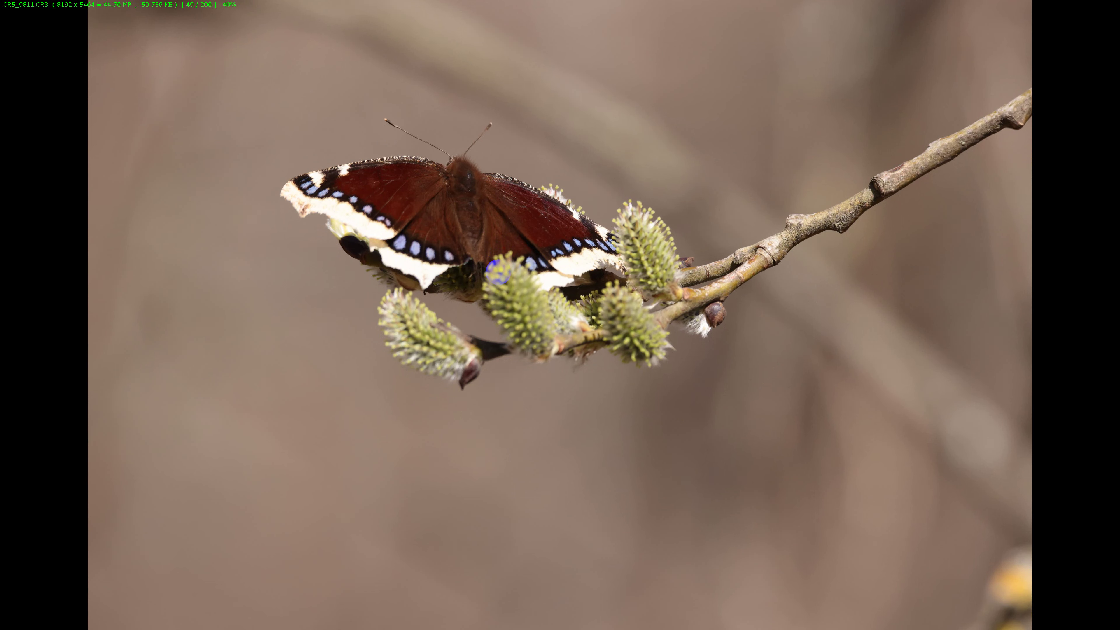
pyautogui.doubleClick(499, 272)
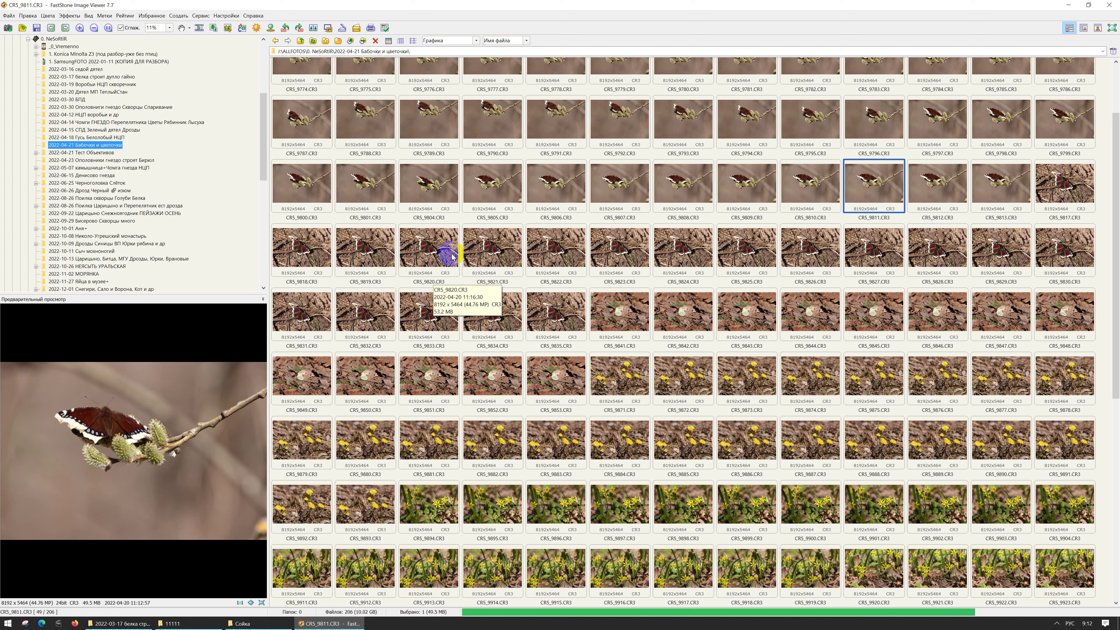
# Step: Open the folder "2022-03-16 седой дятел" and select its first photo, CR5_5303
pyautogui.scroll(2, 516, 320)
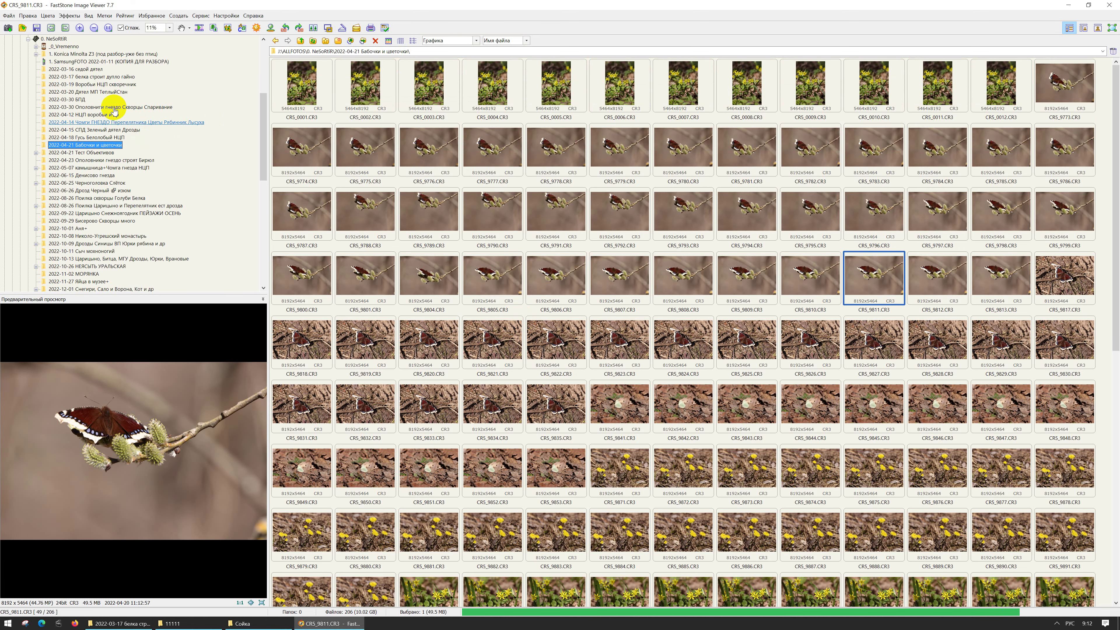
pyautogui.click(90, 70)
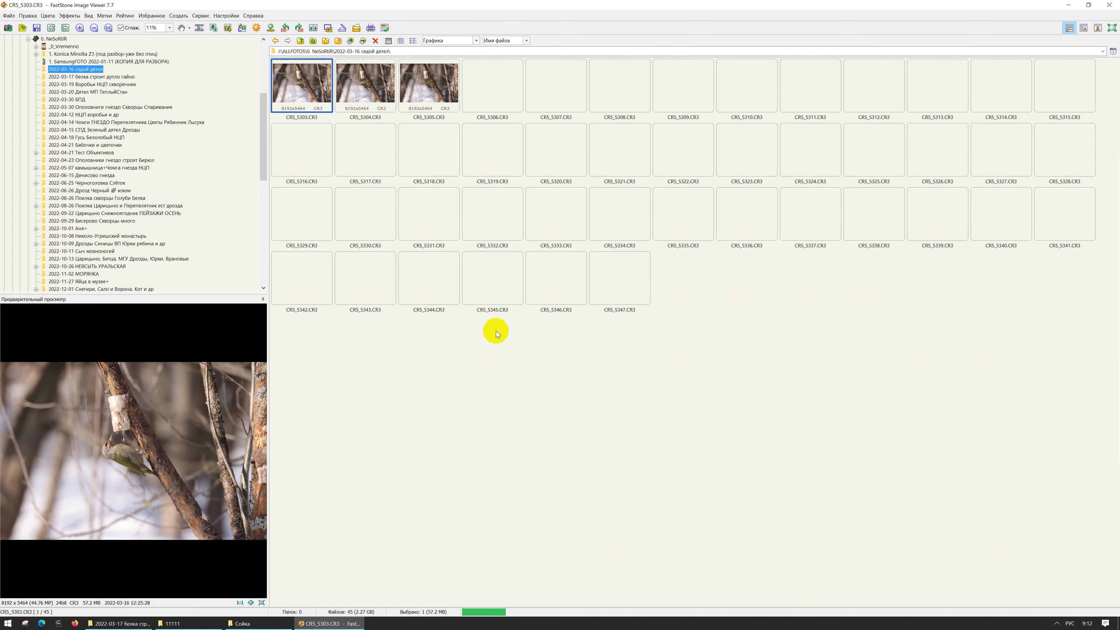
pyautogui.click(355, 325)
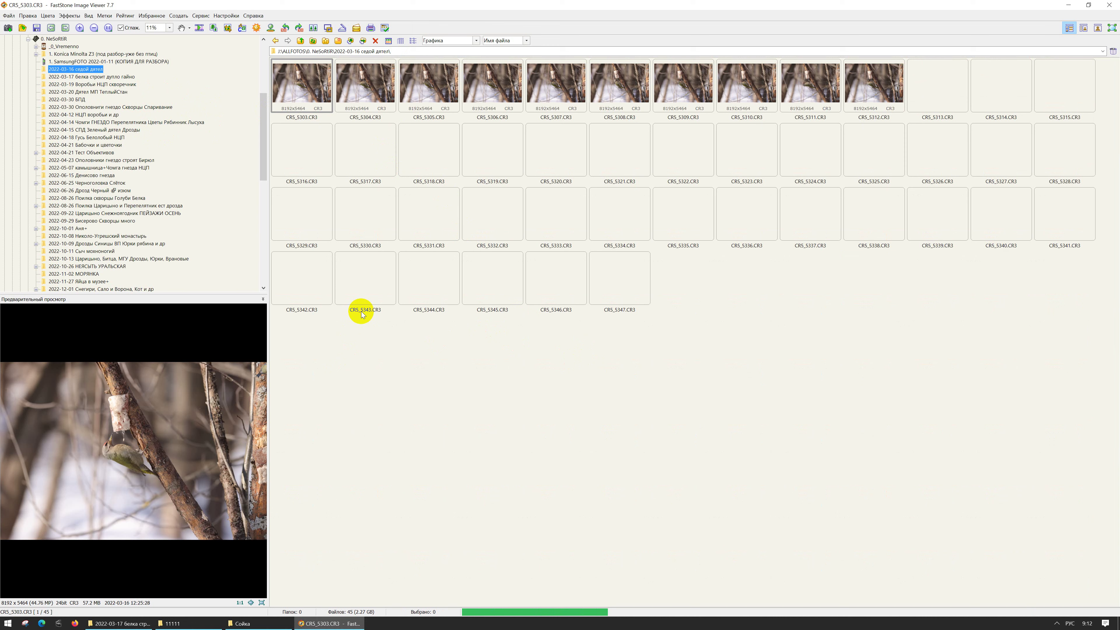
pyautogui.click(302, 78)
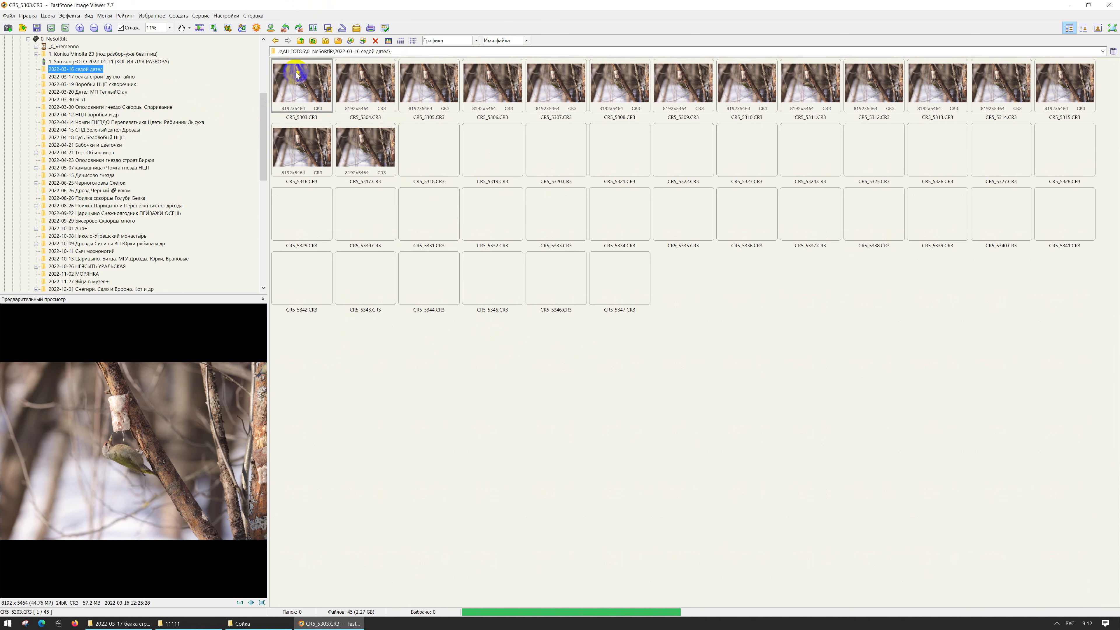
# Step: View the woodpecker photo CR5_5303 full screen, advance to CR5_5304, and magnify the bird
pyautogui.doubleClick(314, 82)
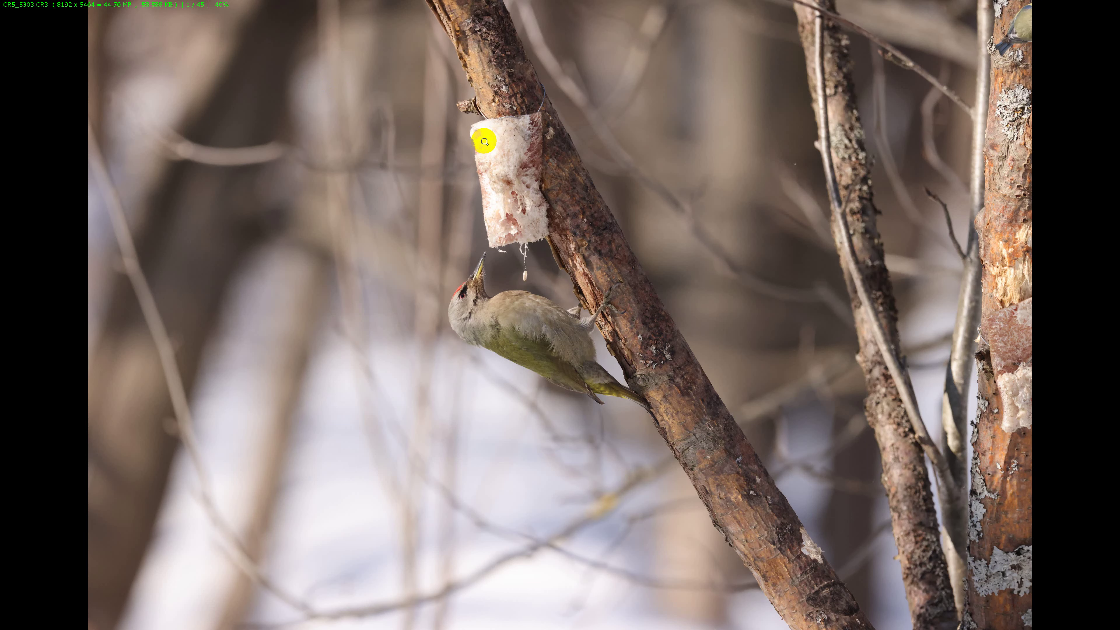
pyautogui.scroll(-1, 483, 141)
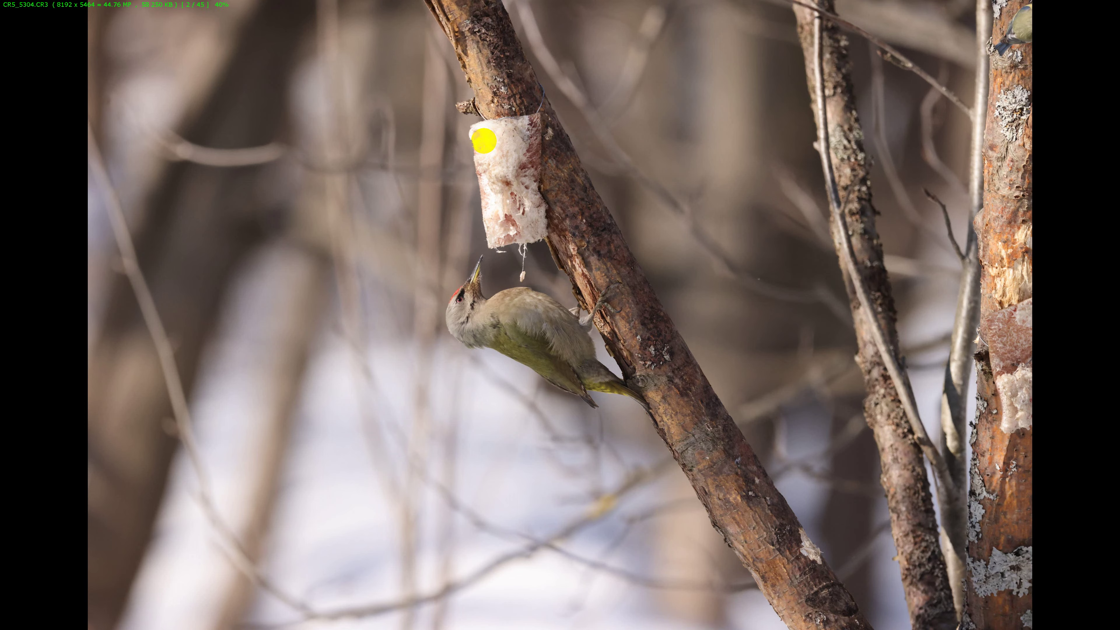
pyautogui.click(484, 141)
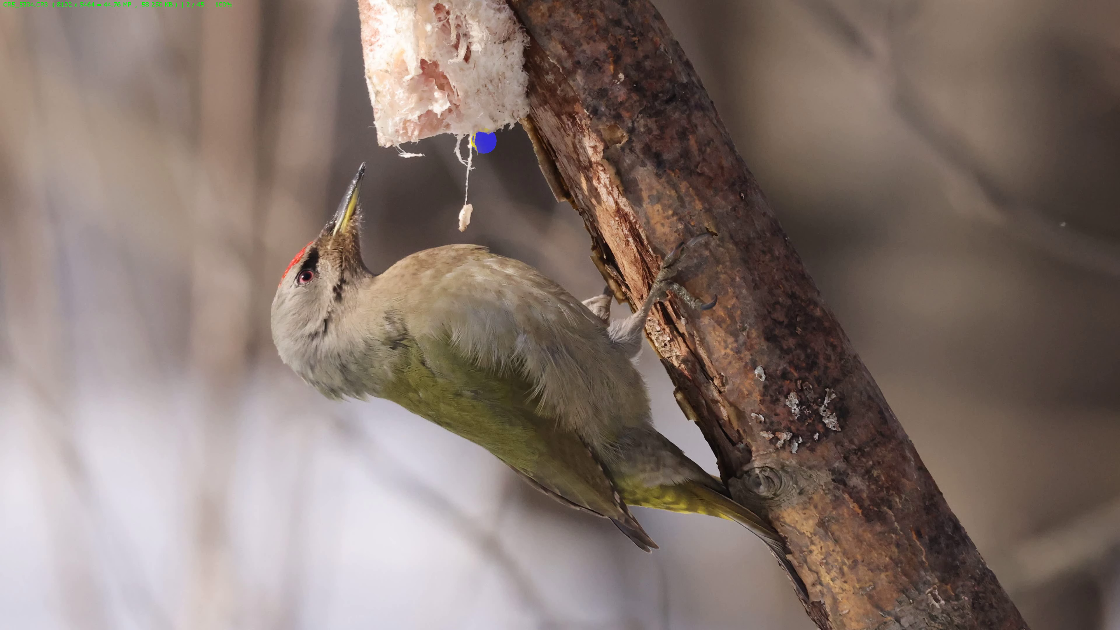
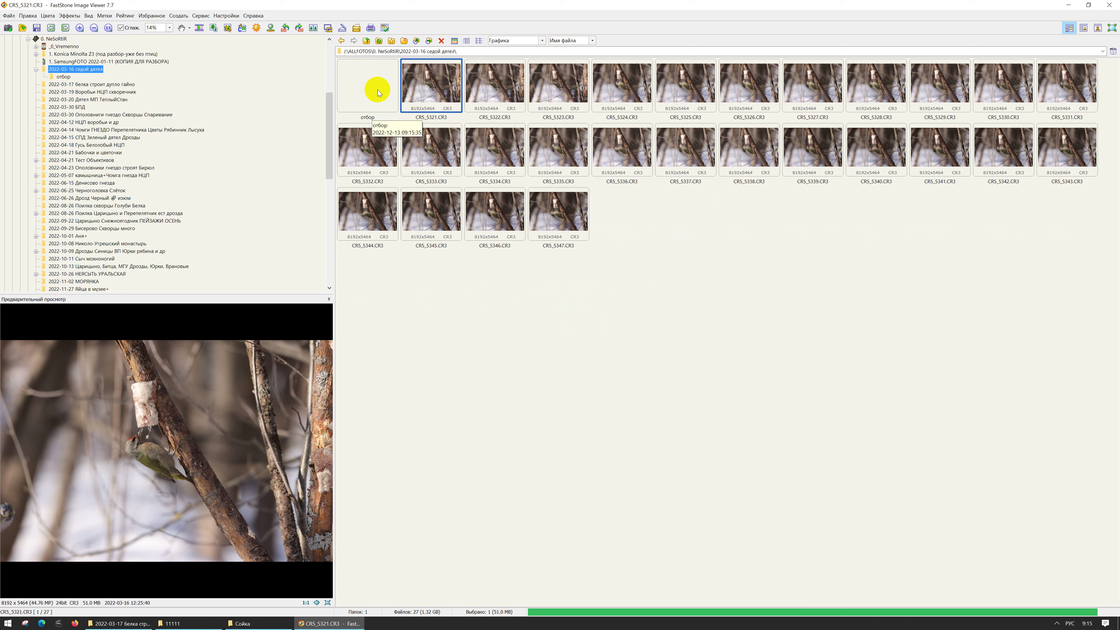
# Step: View CR5_5321 full screen and page through the following woodpecker shots up to CR5_5325, going back to compare similar frames
pyautogui.click(430, 86)
pyautogui.doubleClick(430, 87)
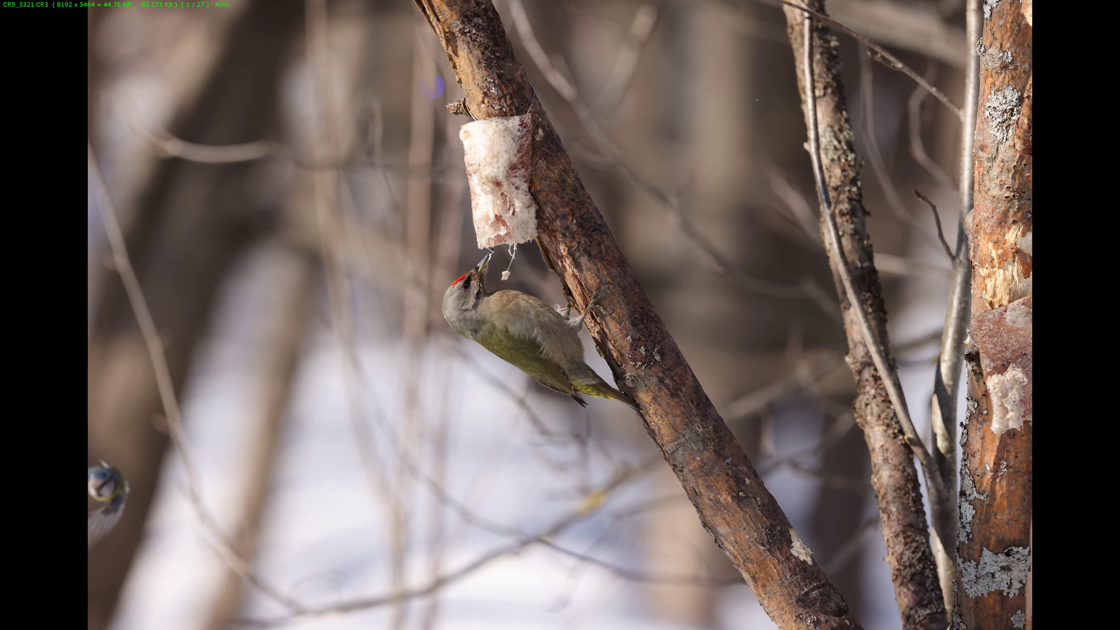
pyautogui.scroll(-2, 431, 86)
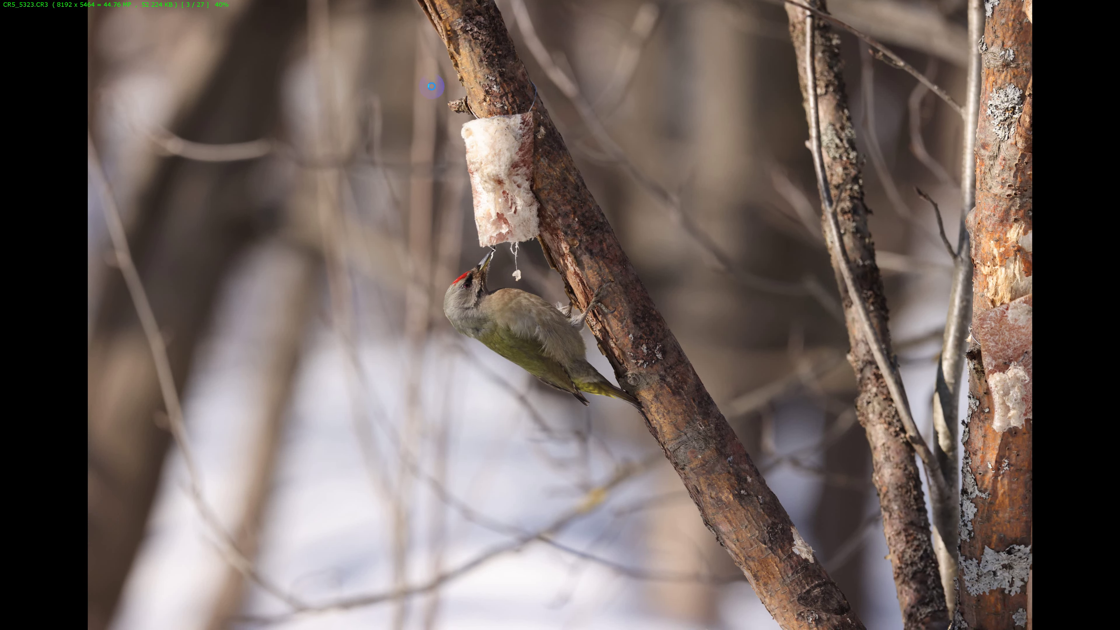
pyautogui.scroll(-1, 431, 86)
pyautogui.scroll(-1, 431, 86)
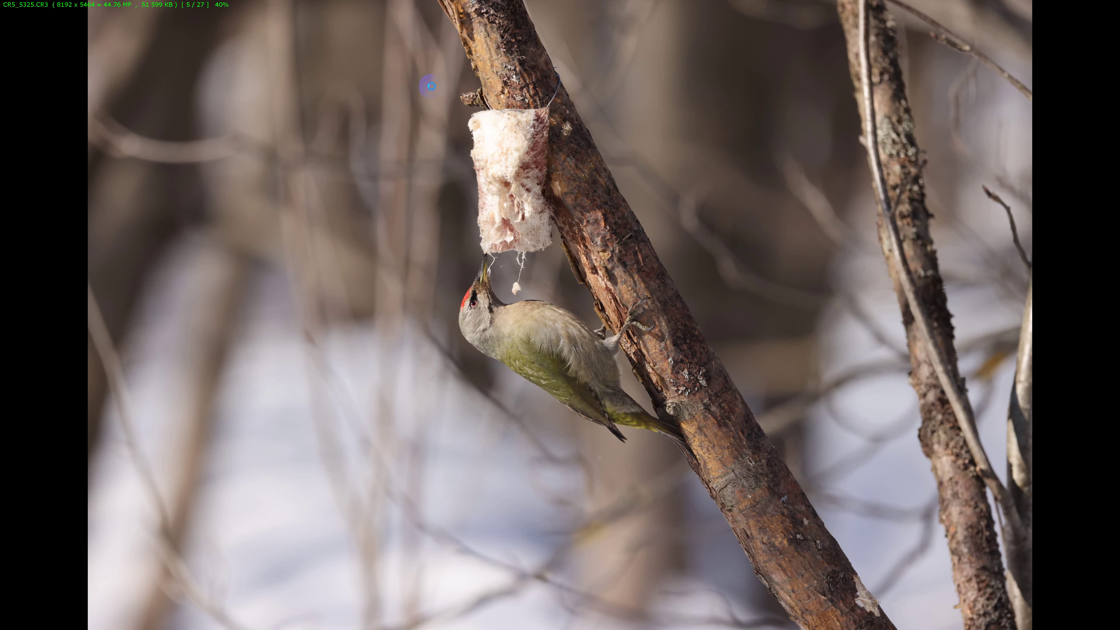
pyautogui.scroll(2, 431, 86)
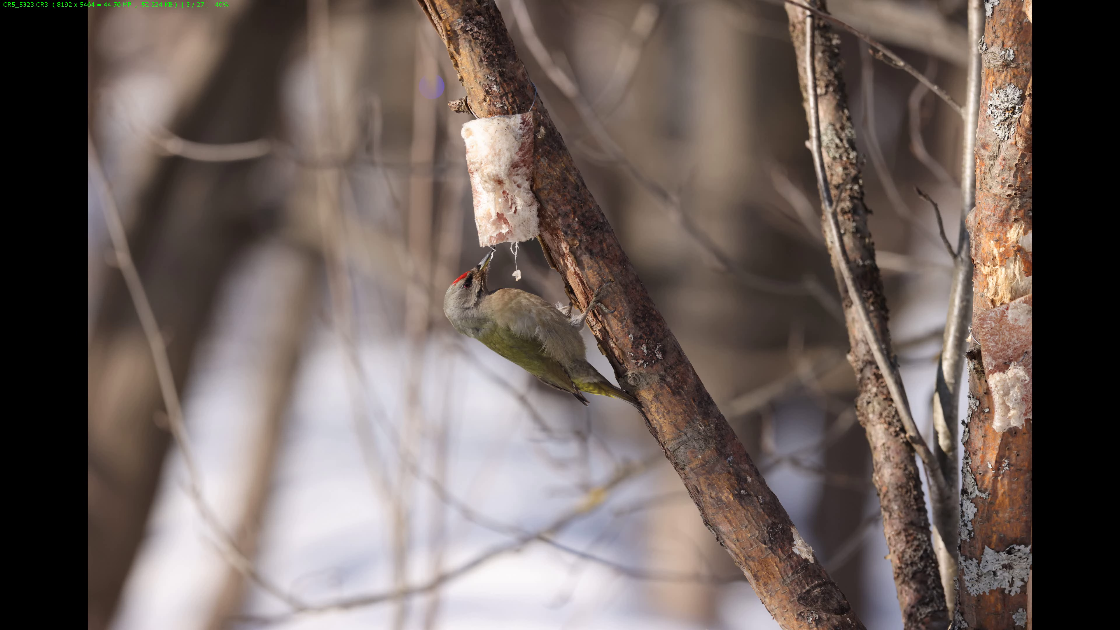
pyautogui.scroll(-1, 431, 86)
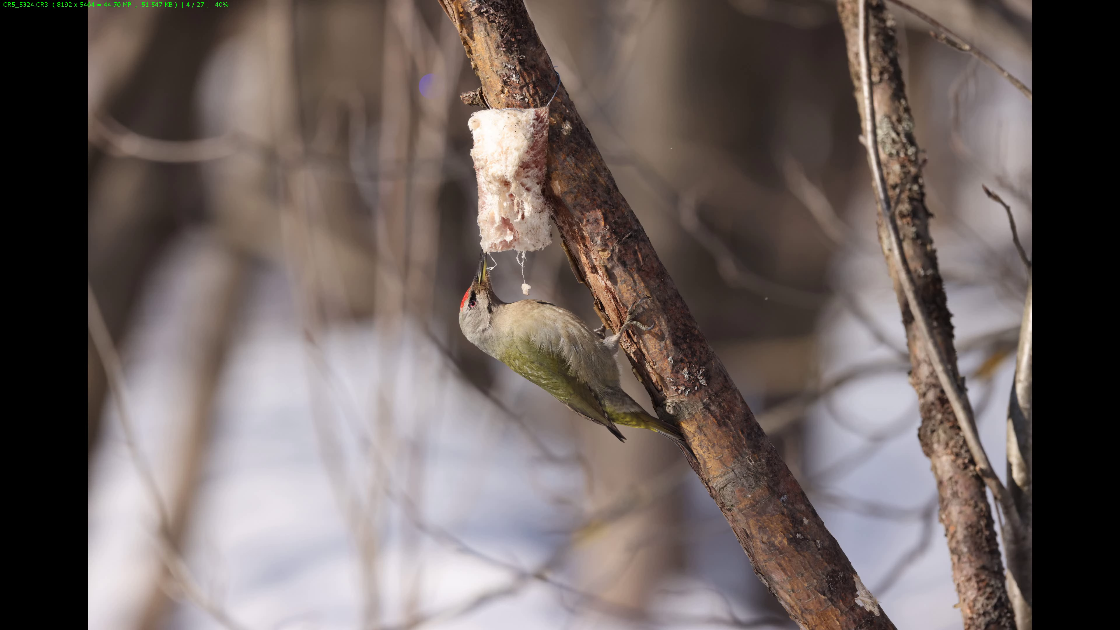
# Step: Compare the similar frames CR5_5323 to CR5_5326 in full-screen view, settle on CR5_5325, and return to the thumbnail browser
pyautogui.press('Left')
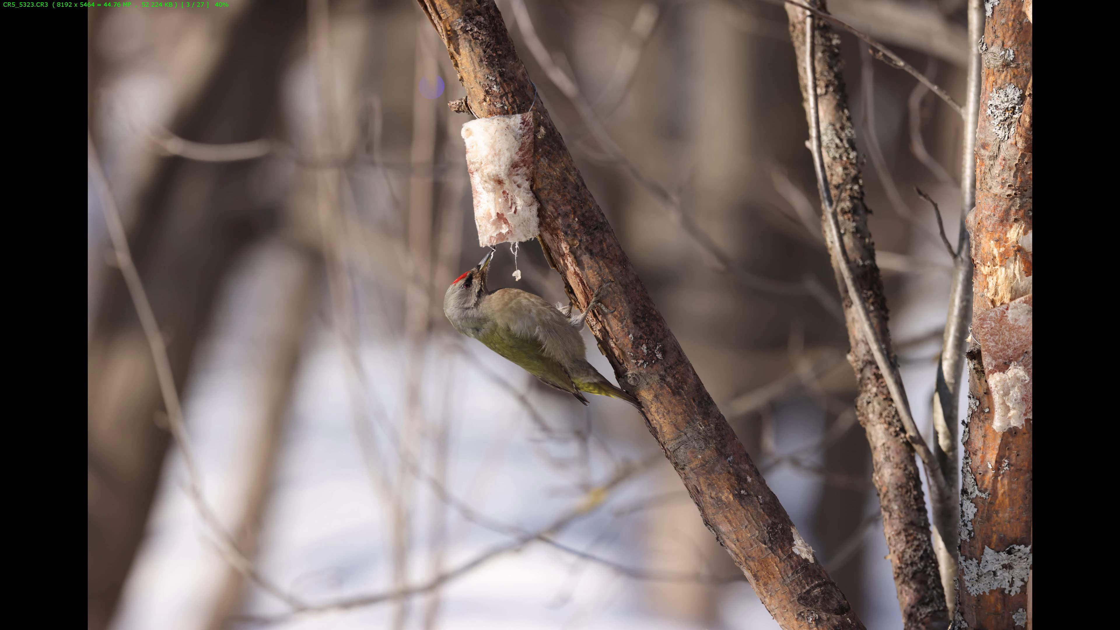
pyautogui.press('Right')
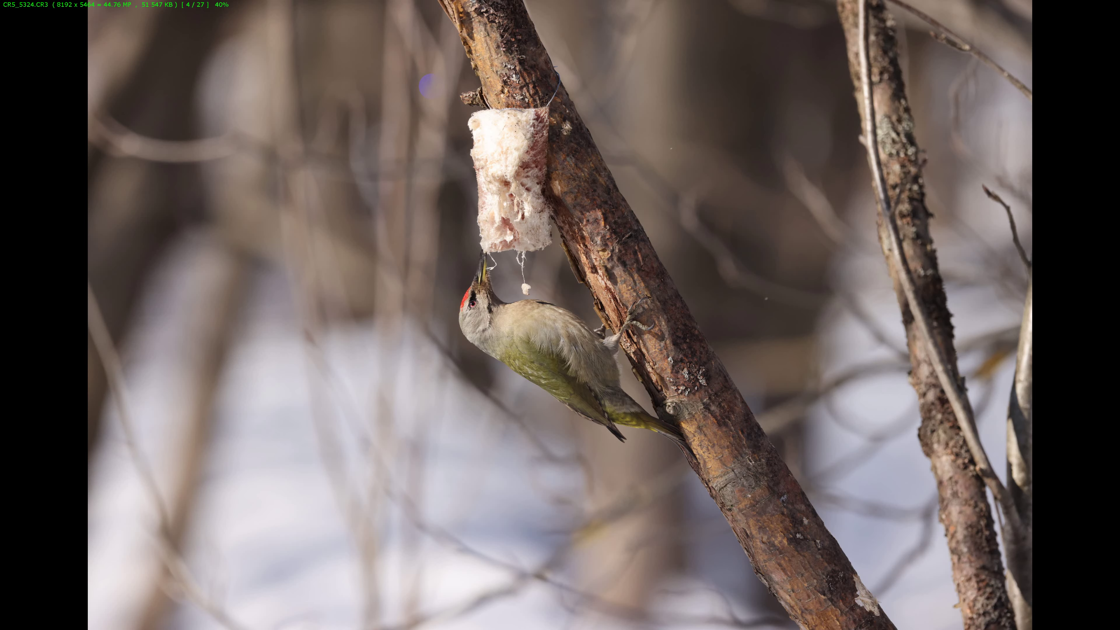
pyautogui.press('Right')
pyautogui.press('Right')
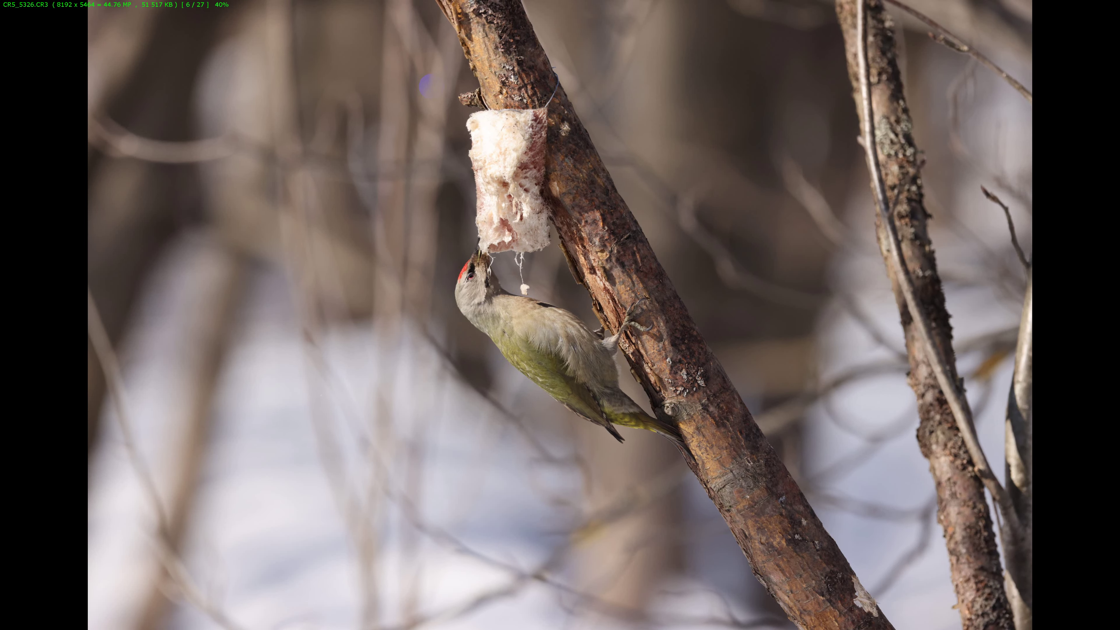
pyautogui.press('Left')
pyautogui.click(428, 86)
pyautogui.click(432, 87)
pyautogui.doubleClick(432, 86)
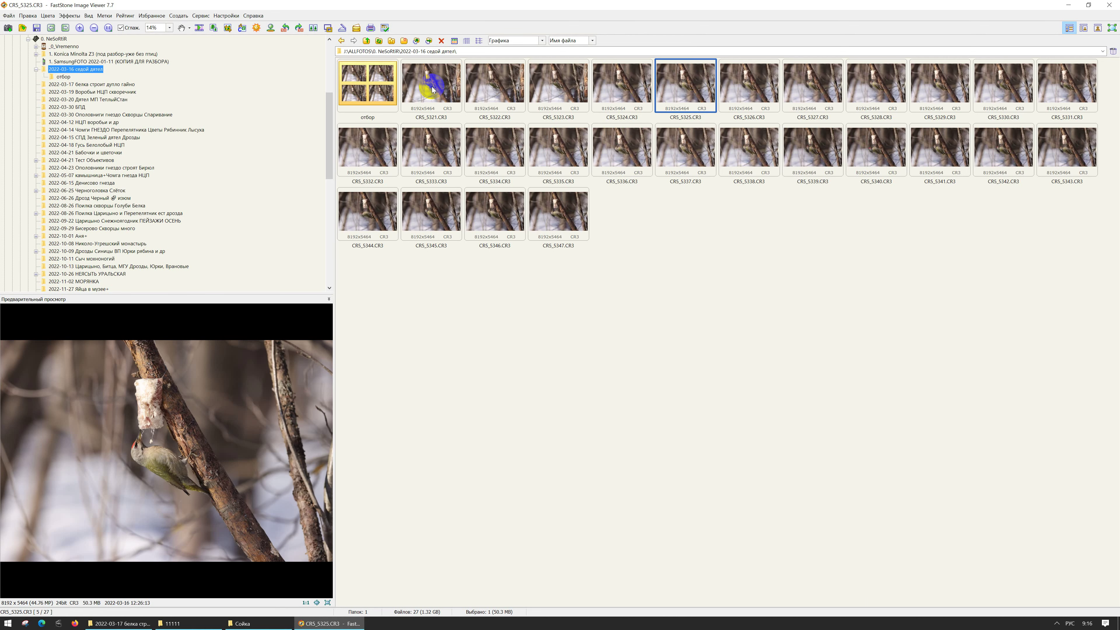
# Step: Select the photos CR5_5321 to CR5_5324 and send them to the Recycle Bin together, confirming the deletion
pyautogui.click(611, 97)
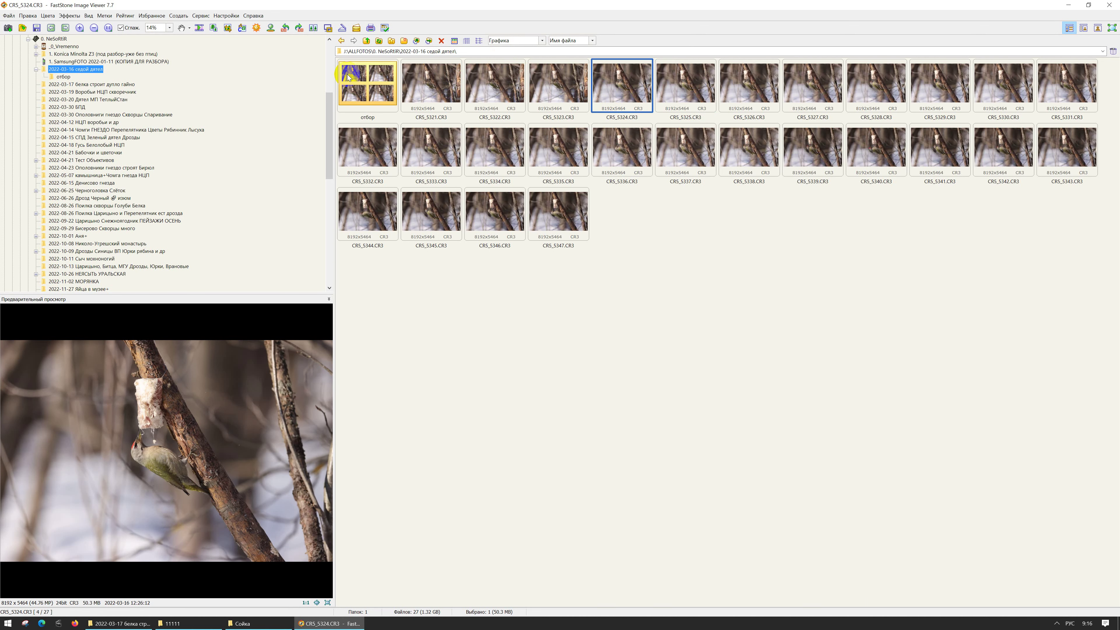
pyautogui.keyDown('shift'); pyautogui.click(431, 85); pyautogui.keyUp('shift')
pyautogui.click(441, 41)
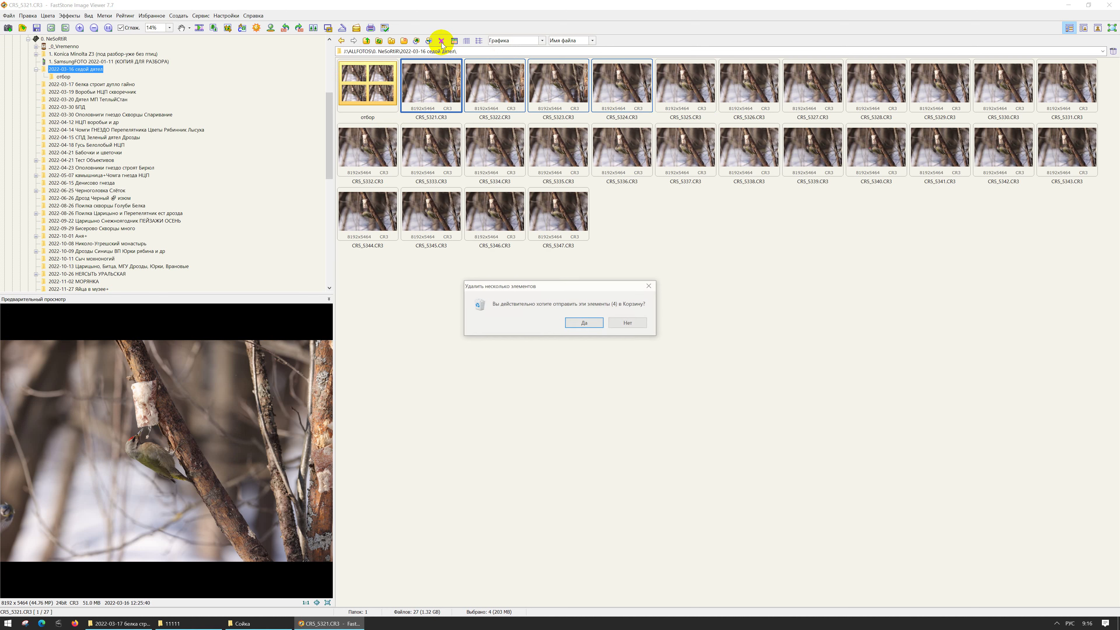
pyautogui.click(594, 323)
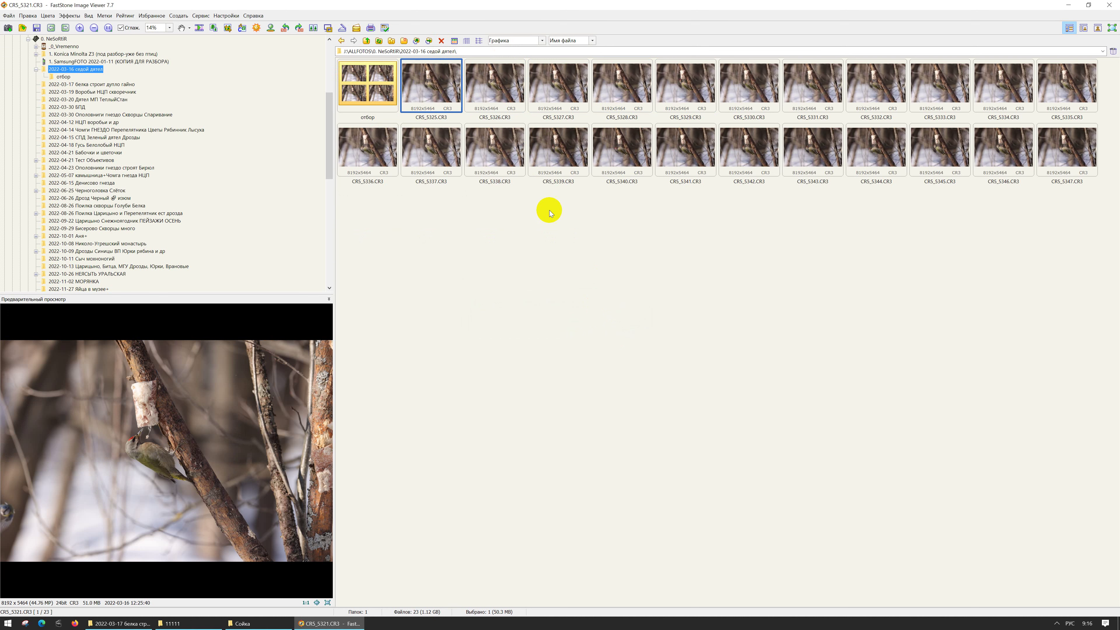
# Step: Move the photo CR5_5325 into the "отбор" subfolder and open that subfolder
pyautogui.moveTo(430, 85); pyautogui.dragTo(373, 91)
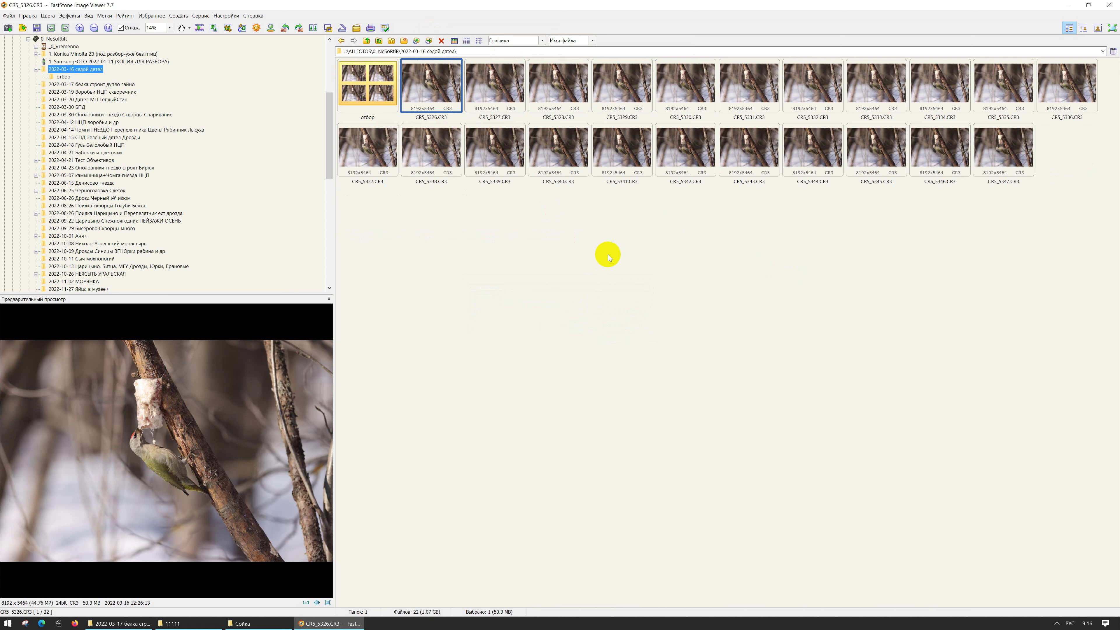
pyautogui.doubleClick(362, 89)
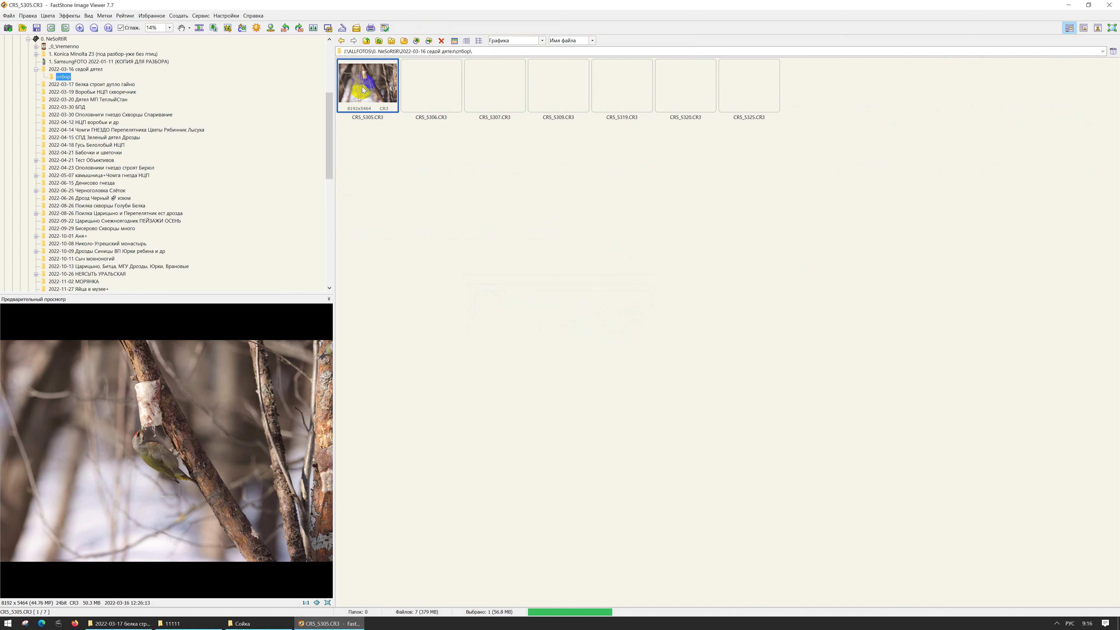
# Step: Compare the first "отбор" photos in full-screen view and send CR5_5306 to the Recycle Bin, confirming the deletion
pyautogui.doubleClick(383, 92)
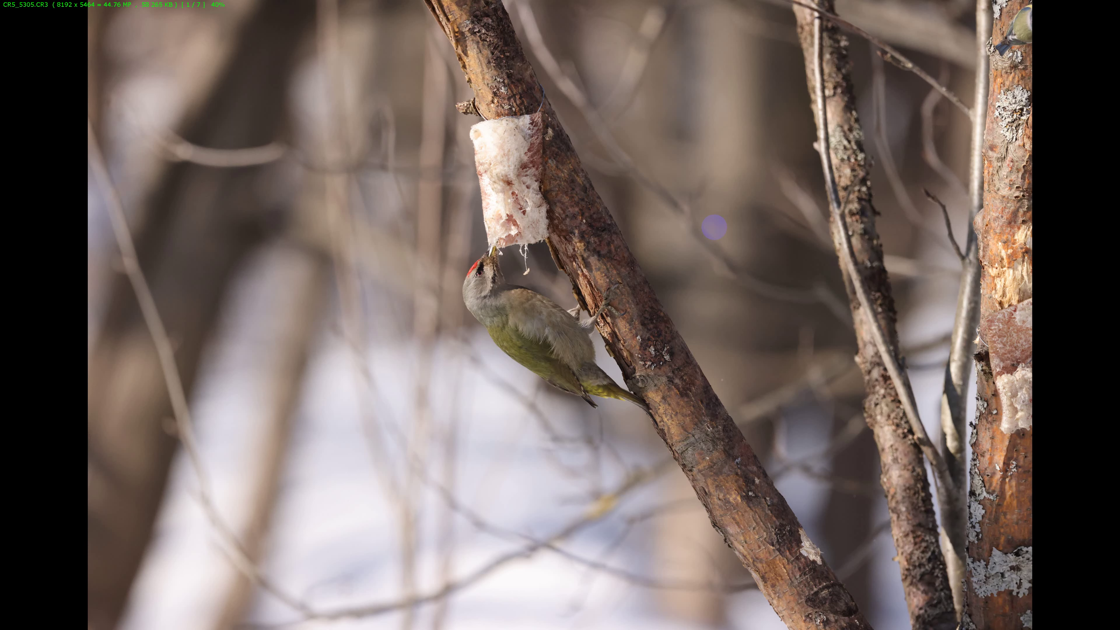
pyautogui.scroll(-1, 714, 227)
pyautogui.scroll(-1, 714, 227)
pyautogui.scroll(1, 714, 227)
pyautogui.press('Delete')
pyautogui.press('Escape')
pyautogui.press('Delete')
pyautogui.press('Return')
pyautogui.scroll(-1, 715, 228)
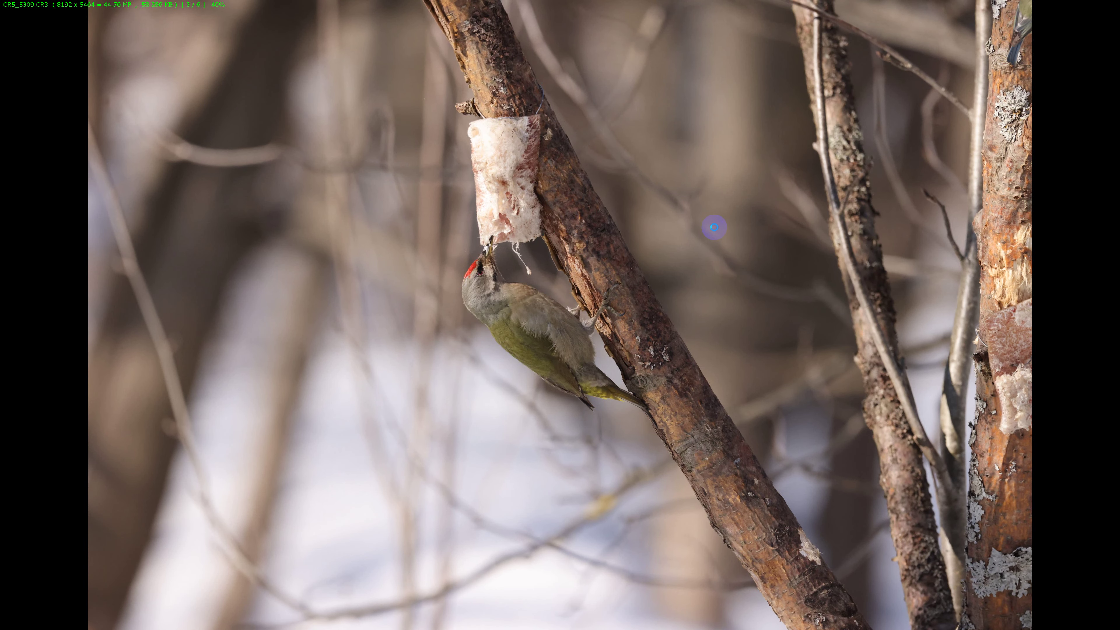
# Step: Go back to CR5_5305 and send it to the Recycle Bin, then review the remaining photos up to CR5_5325 and exit full-screen view
pyautogui.scroll(2, 714, 227)
pyautogui.scroll(1, 714, 228)
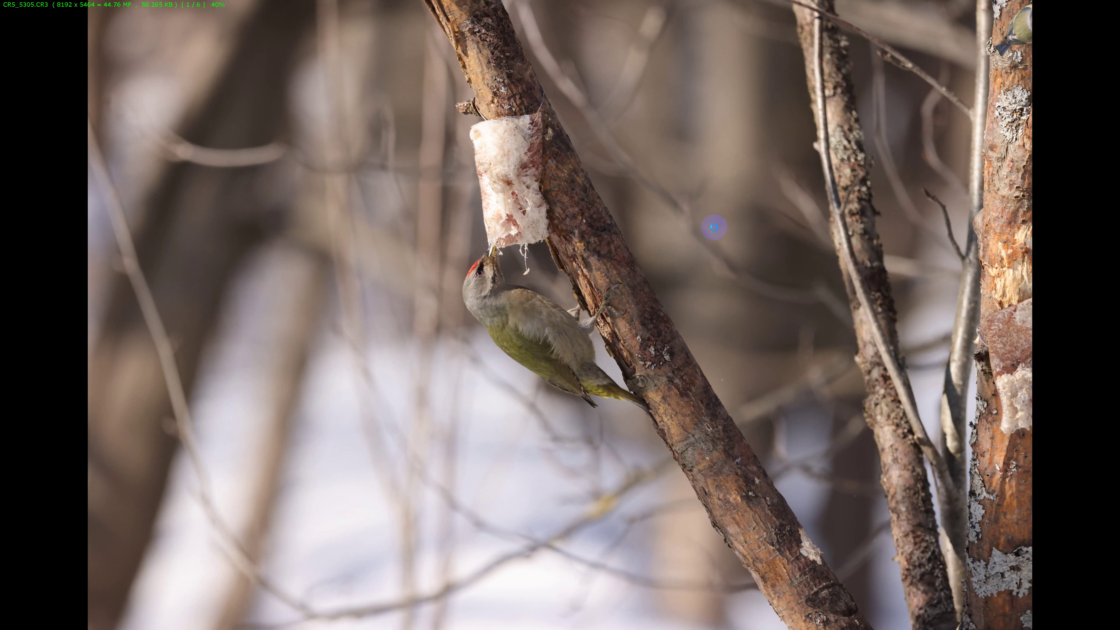
pyautogui.press('Delete')
pyautogui.press('Return')
pyautogui.scroll(-3, 714, 227)
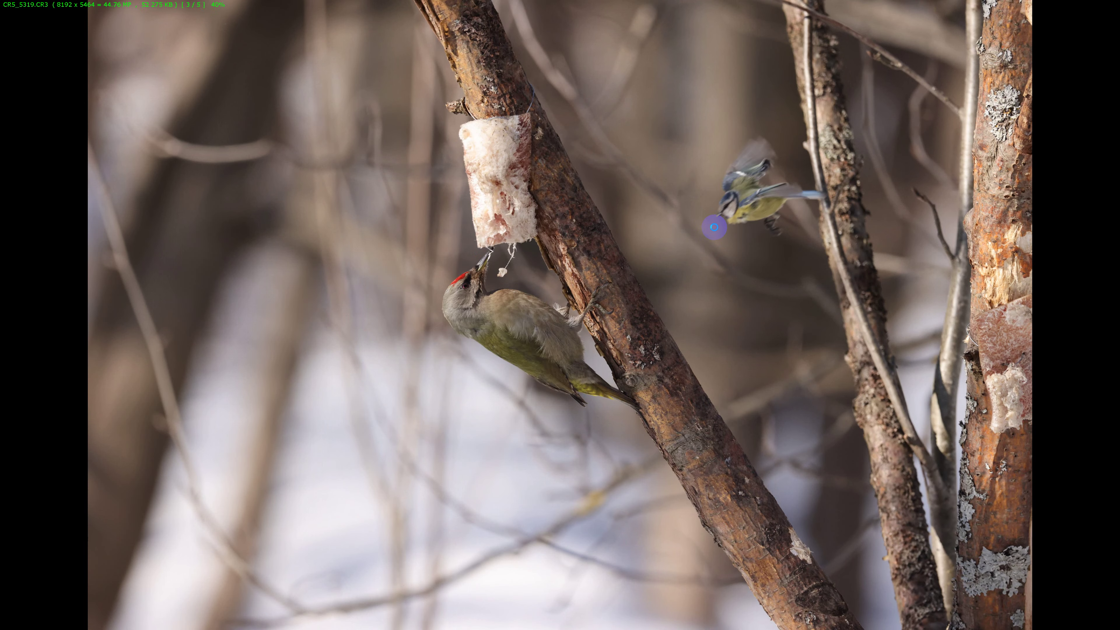
pyautogui.scroll(-1, 714, 227)
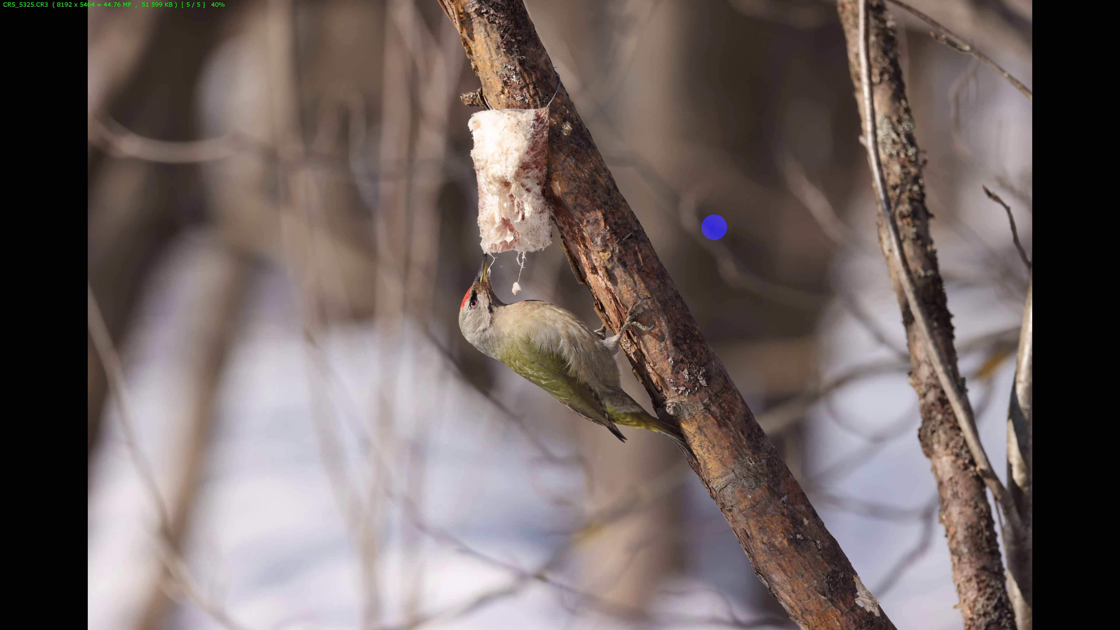
pyautogui.press('Escape')
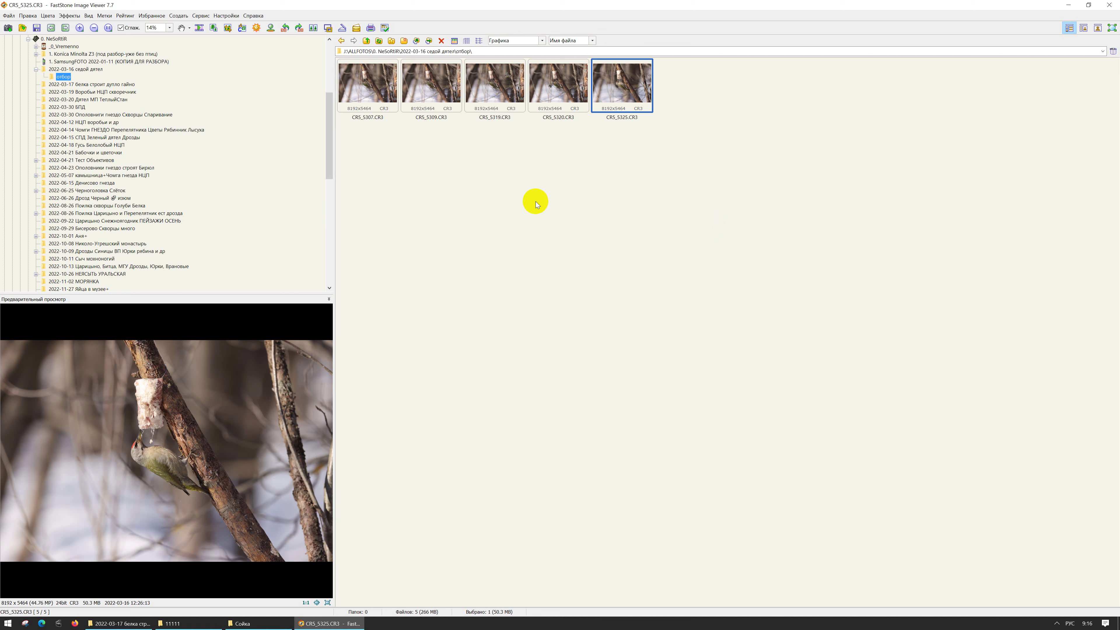
# Step: Check the remaining photos in the parent folder "2022-03-16 седой дятел" and reopen its "отбор" subfolder
pyautogui.click(429, 184)
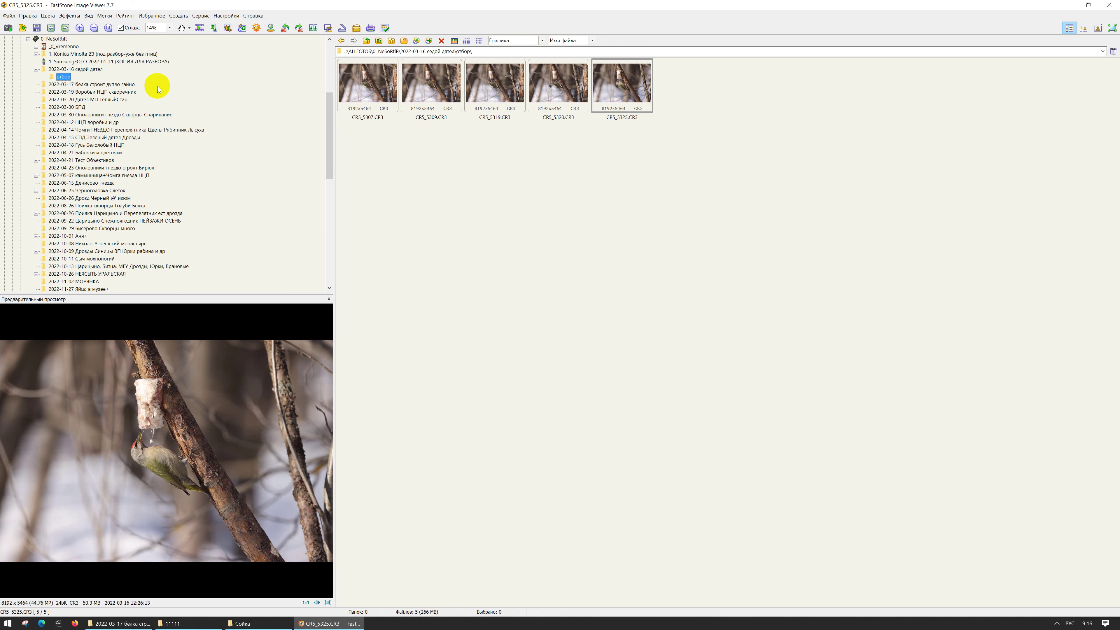
pyautogui.click(84, 70)
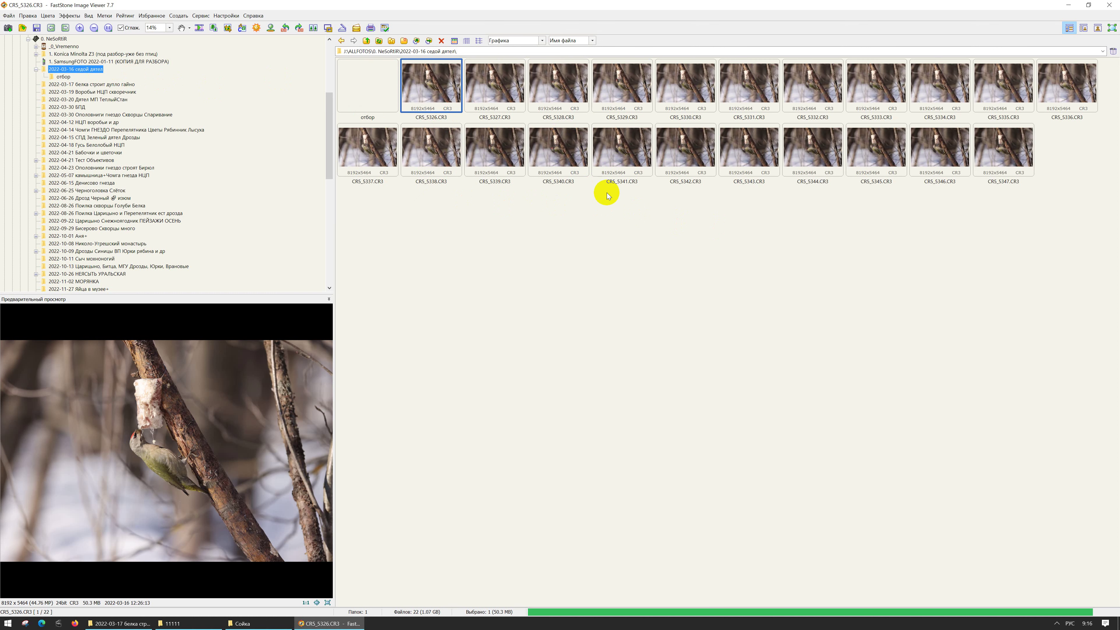
pyautogui.click(497, 87)
pyautogui.click(442, 82)
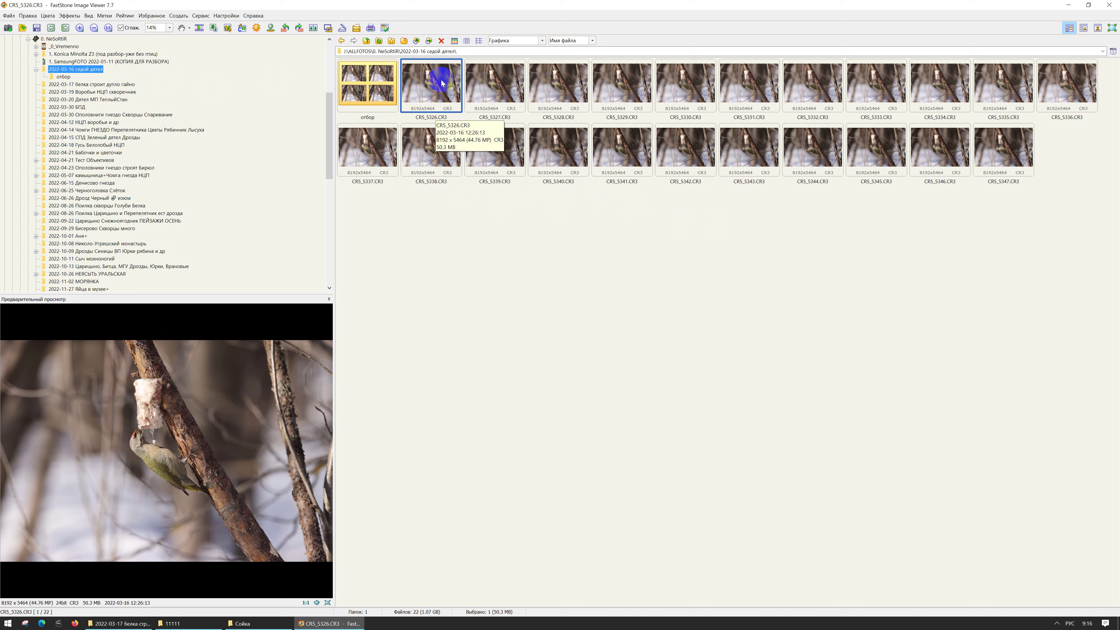
pyautogui.click(374, 84)
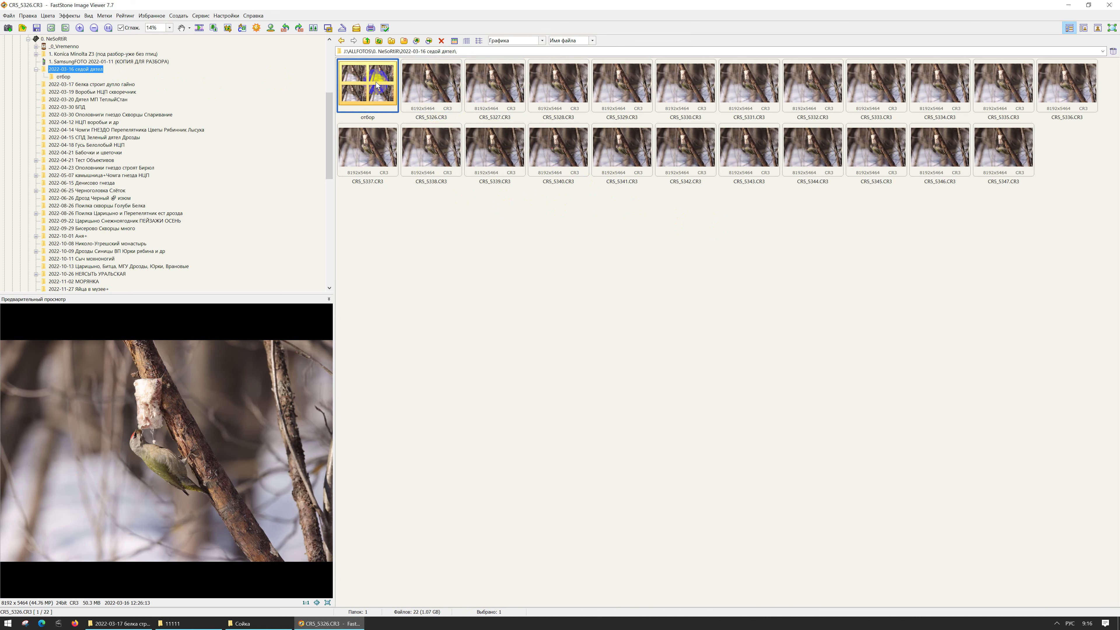
pyautogui.doubleClick(377, 85)
# Step: Snap the image viewer to the left half of the desktop and close the "Сойка" and "11111" File Explorer windows
pyautogui.moveTo(438, 11); pyautogui.dragTo(5, 165)
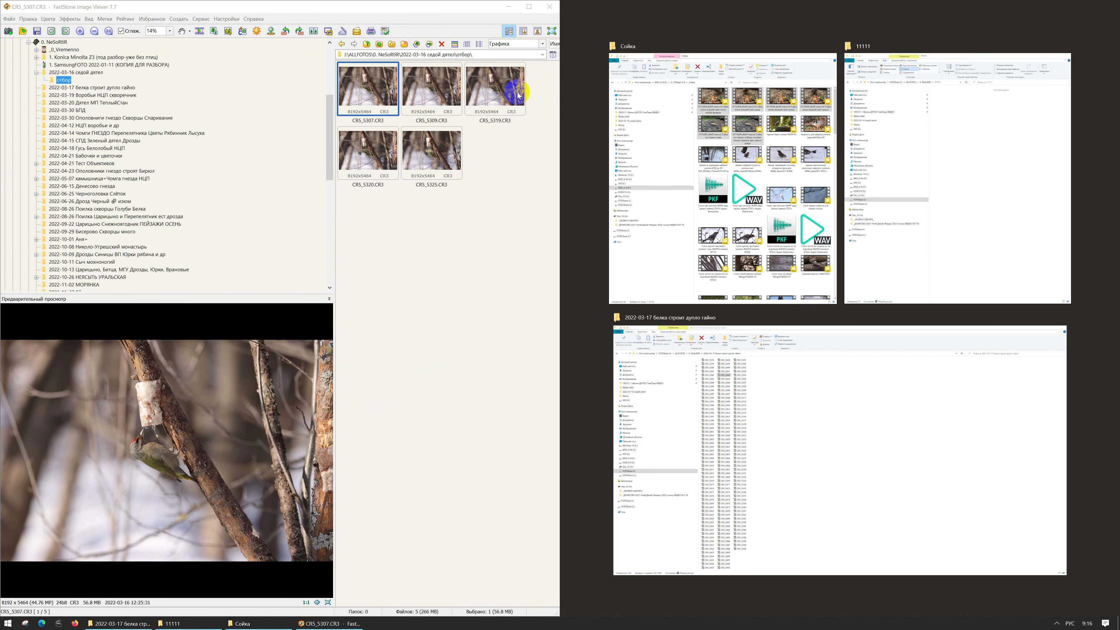
pyautogui.click(670, 25)
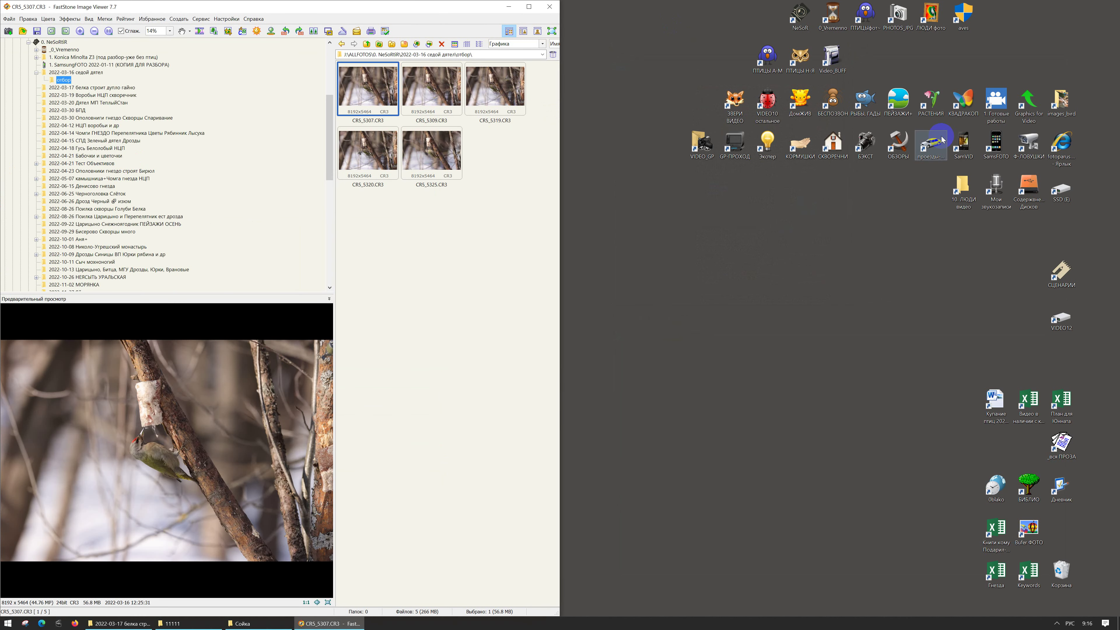
pyautogui.click(256, 623)
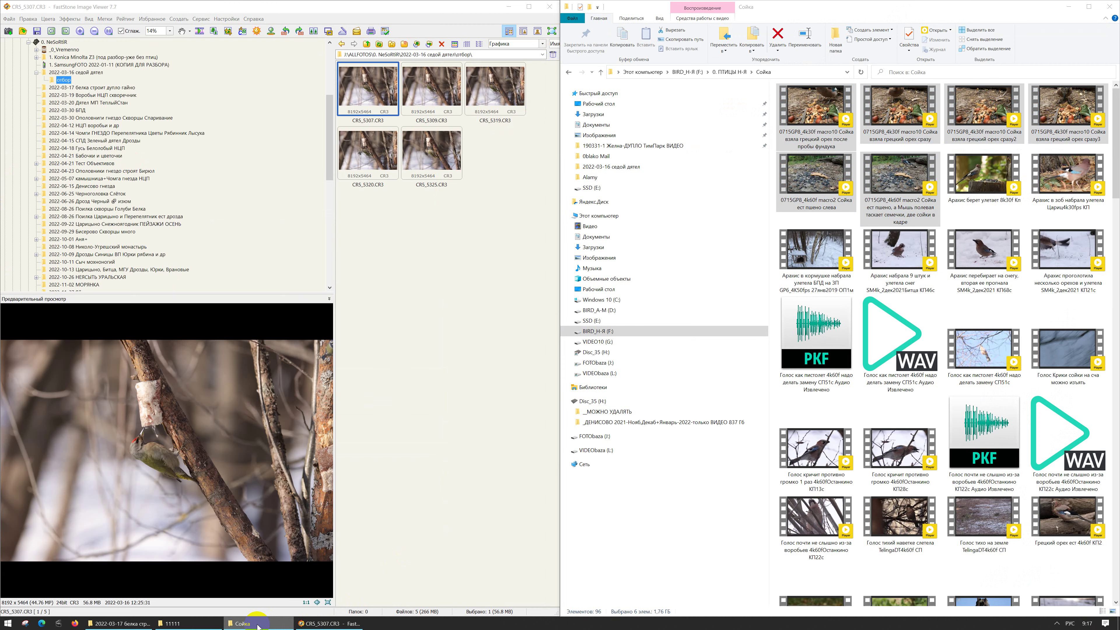
pyautogui.rightClick(253, 623)
pyautogui.click(237, 607)
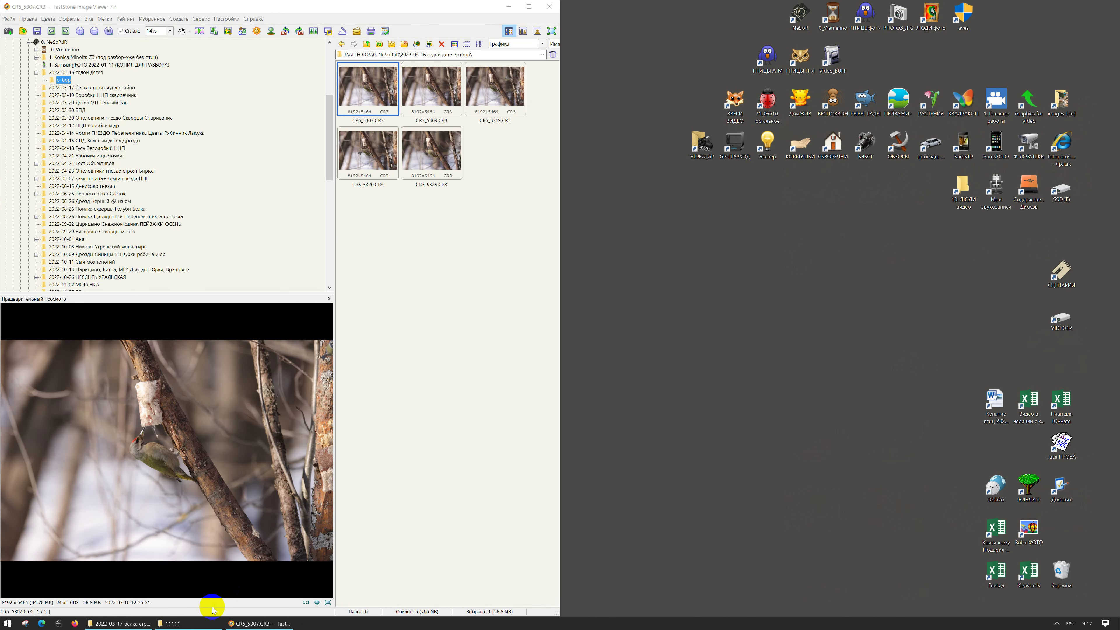
pyautogui.click(194, 624)
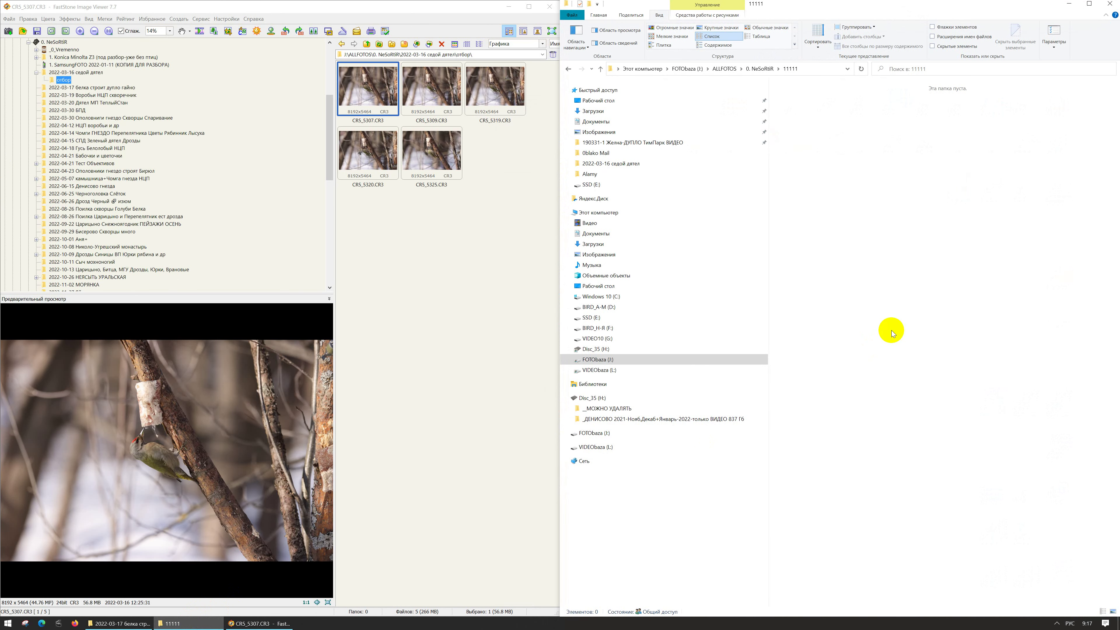
pyautogui.click(1109, 3)
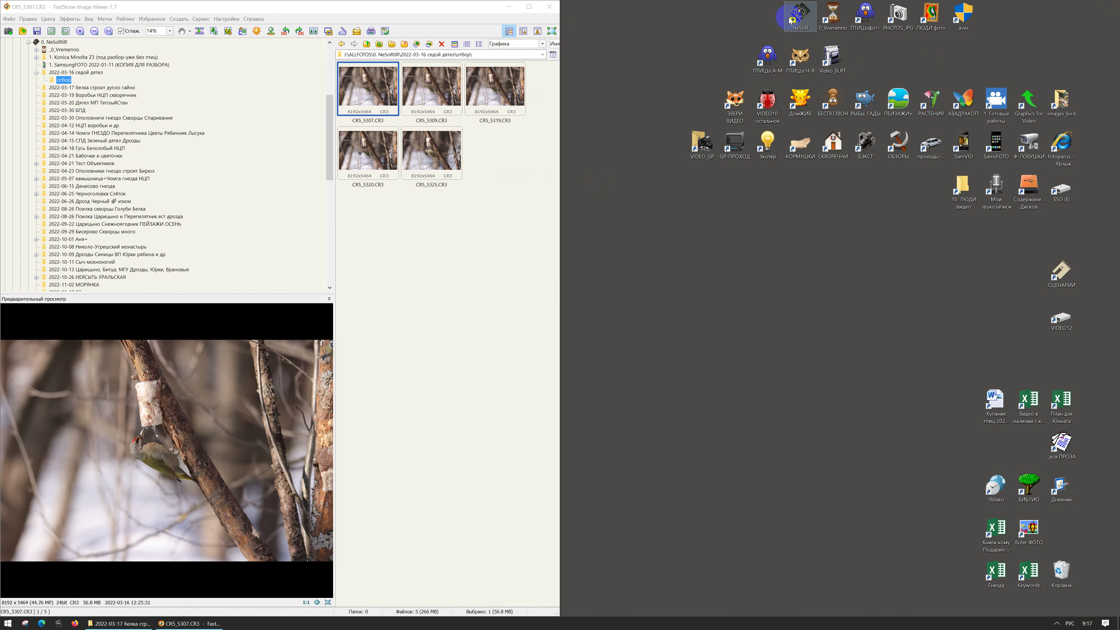
# Step: Open the "_0_Vremenno" desktop shortcut in File Explorer, snap it beside the image viewer, and browse its "1. ПТИЦЫ" folder
pyautogui.doubleClick(832, 18)
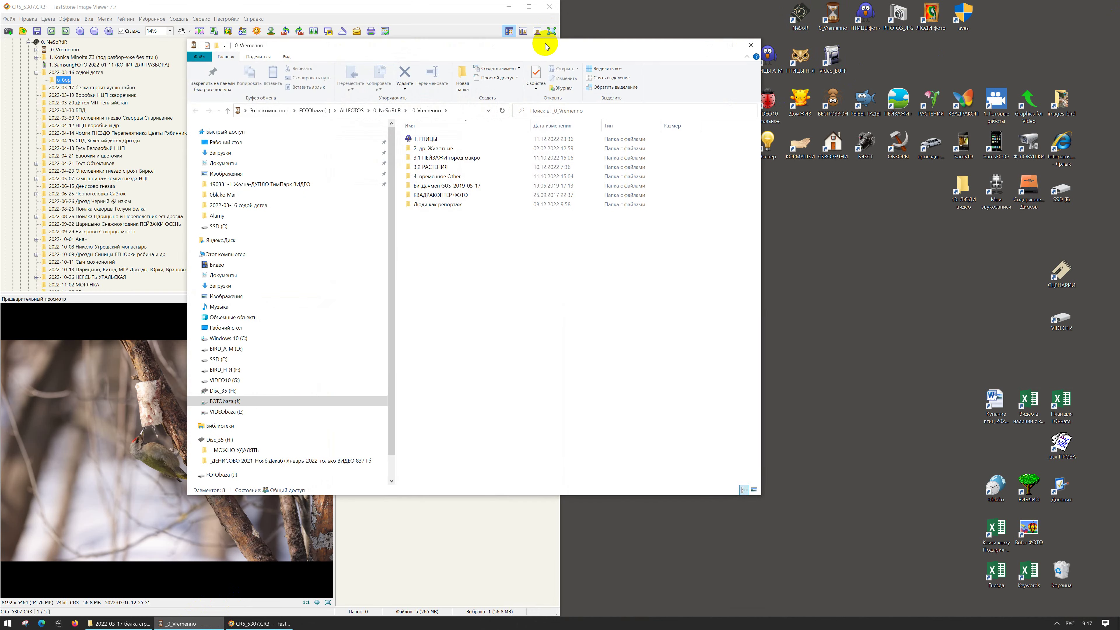
pyautogui.moveTo(545, 46); pyautogui.dragTo(908, 35)
pyautogui.press('super+Right')
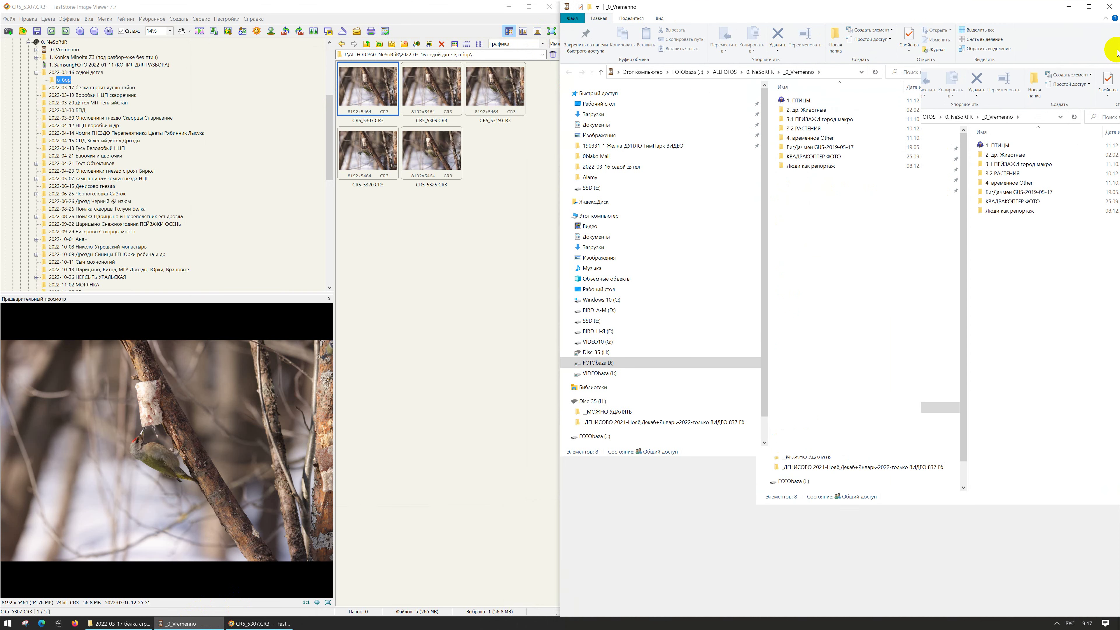
pyautogui.doubleClick(810, 101)
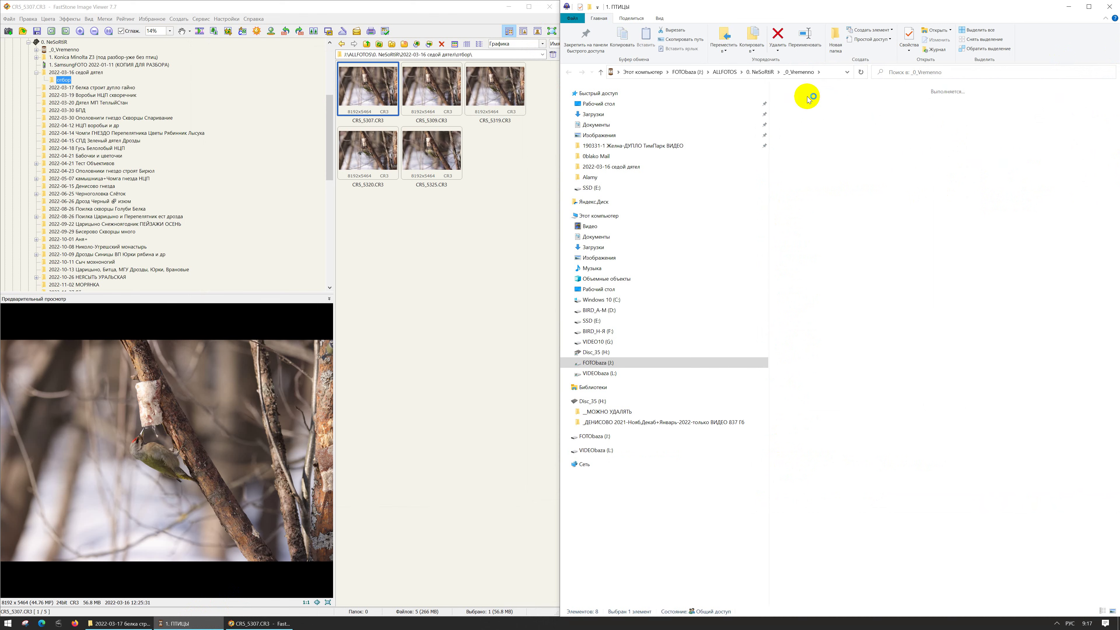
pyautogui.scroll(-3, 880, 159)
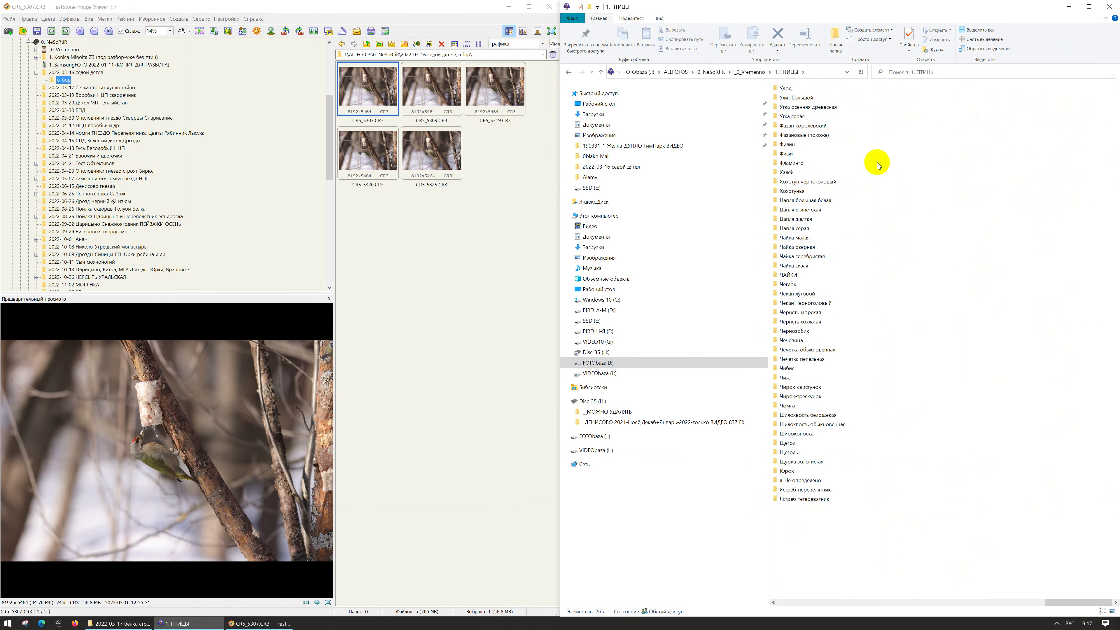
# Step: Look through the bird species subfolders across the whole "1. ПТИЦЫ" folder
pyautogui.scroll(2, 877, 179)
pyautogui.scroll(1, 877, 179)
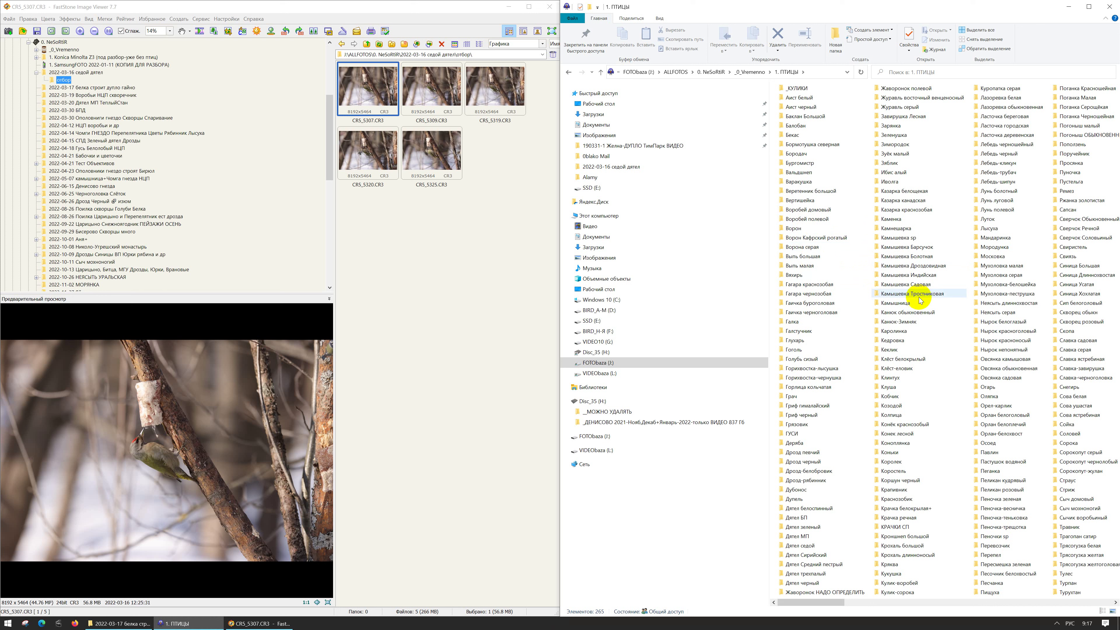
pyautogui.moveTo(908, 305)
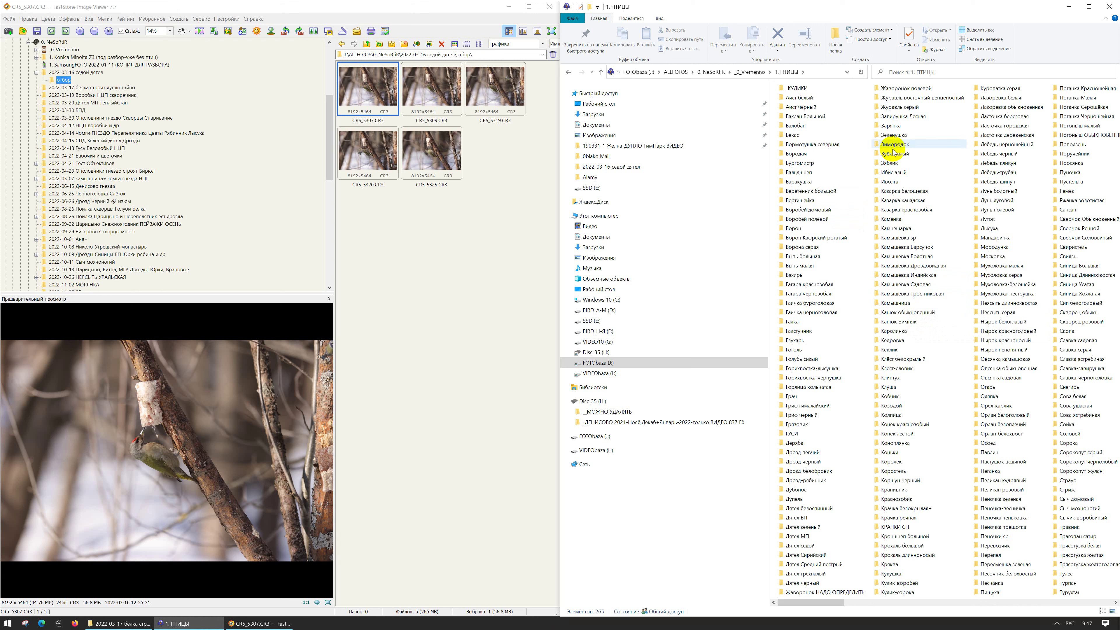
pyautogui.moveTo(899, 117)
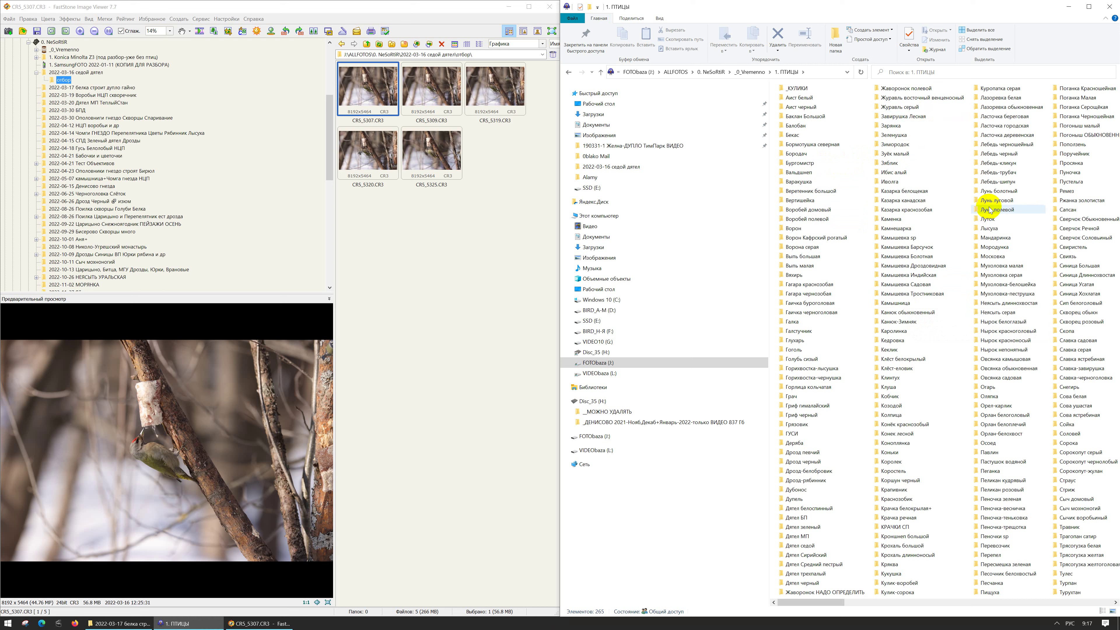
pyautogui.hscroll(1, 987, 241)
pyautogui.hscroll(1, 988, 240)
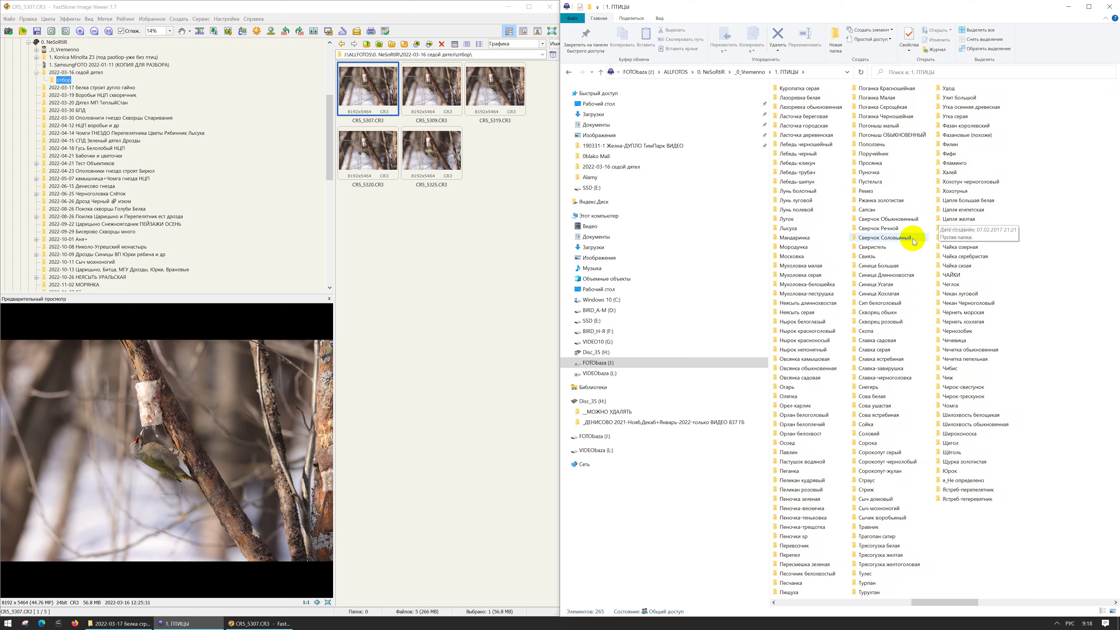
pyautogui.moveTo(913, 242)
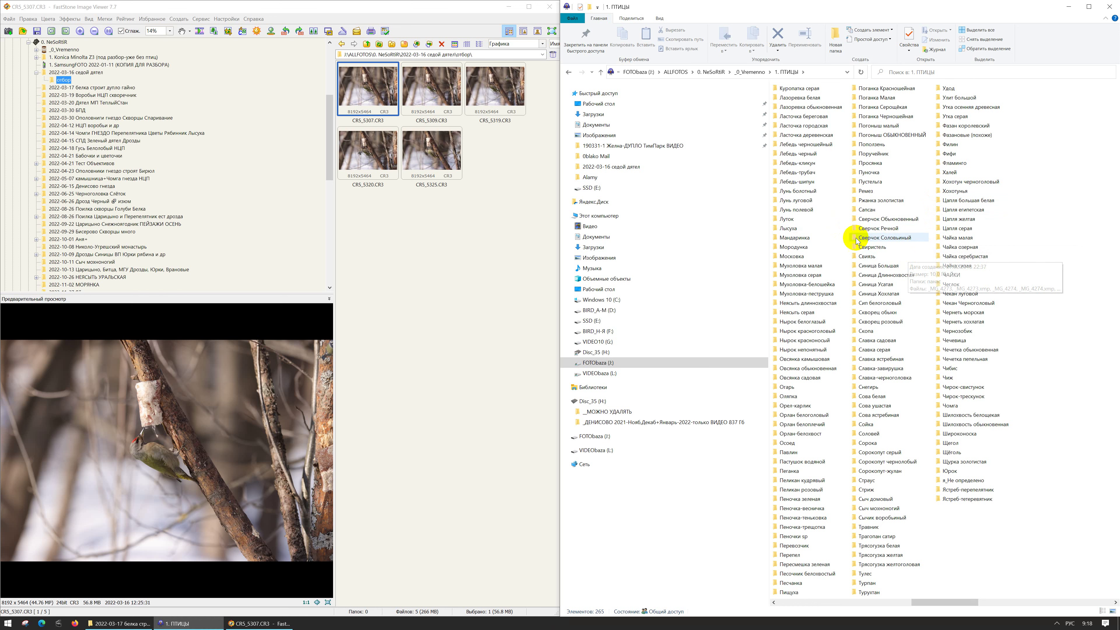
pyautogui.moveTo(858, 242)
pyautogui.hscroll(-1, 858, 241)
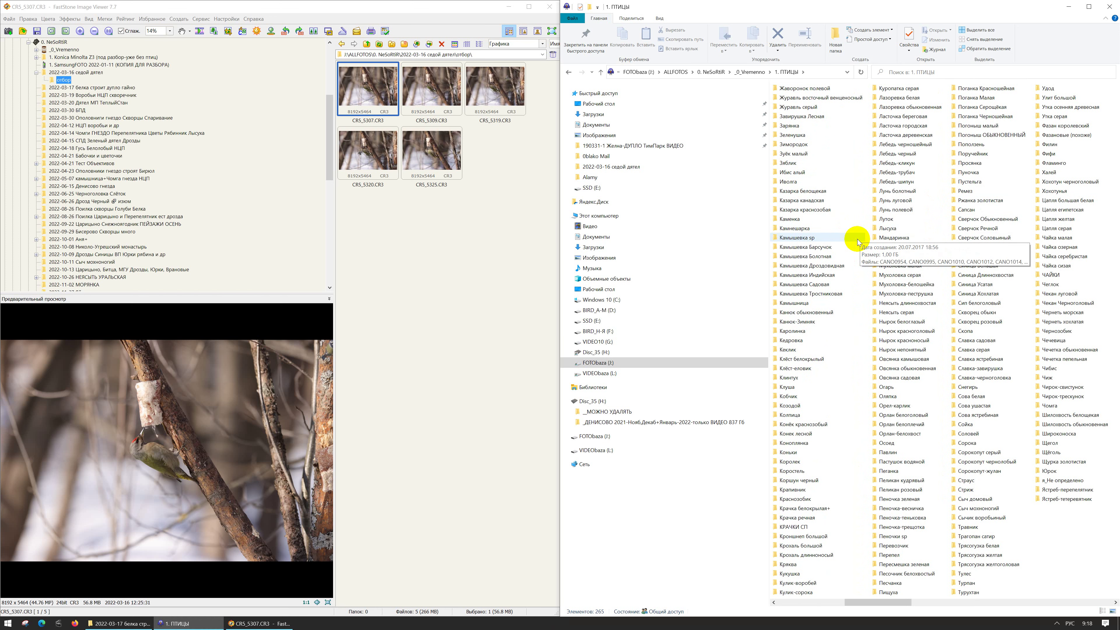
pyautogui.hscroll(-1, 858, 242)
pyautogui.hscroll(1, 858, 242)
pyautogui.moveTo(892, 159)
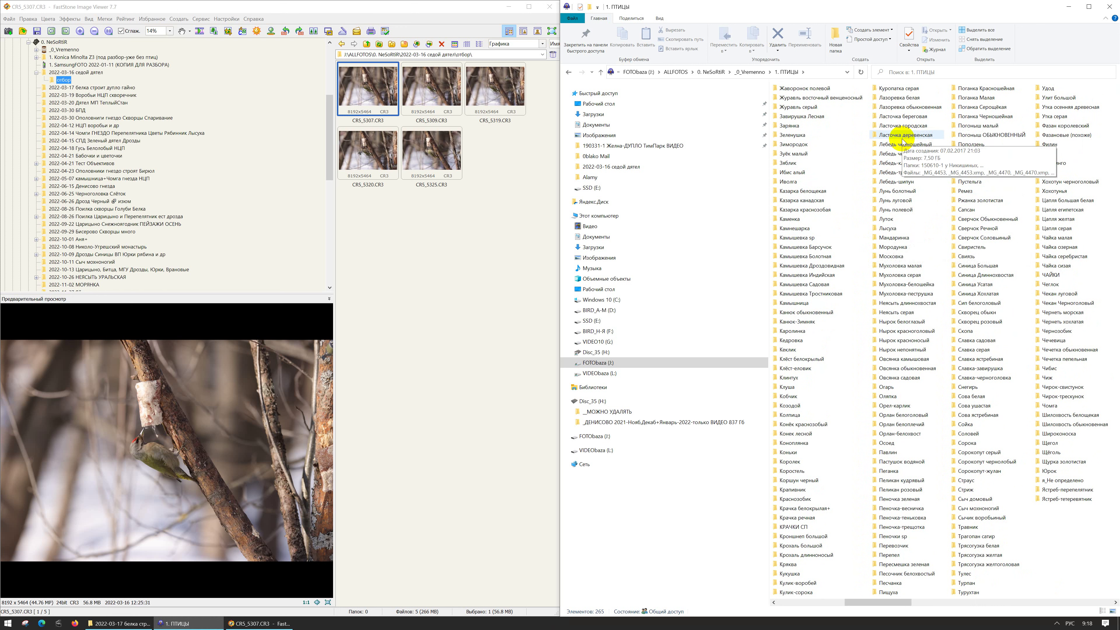
pyautogui.moveTo(890, 187)
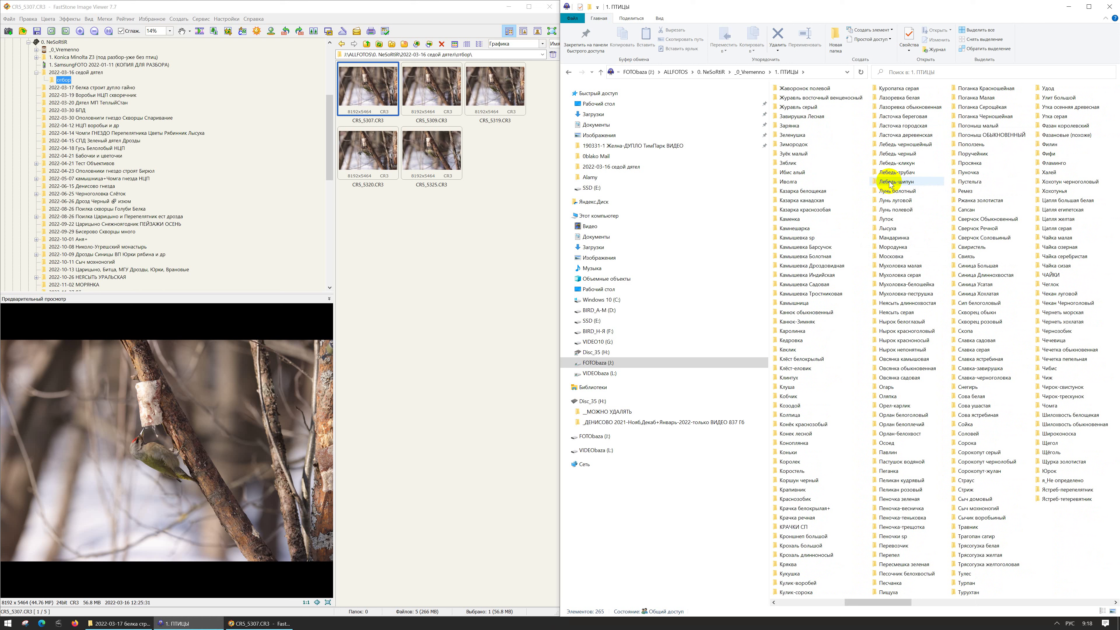
# Step: Point out the "Казарка белощекая", "Казарка канадская", "Казарка краснозобая" and "Нырок красноголовый" folders as examples of species sorting
pyautogui.click(793, 191)
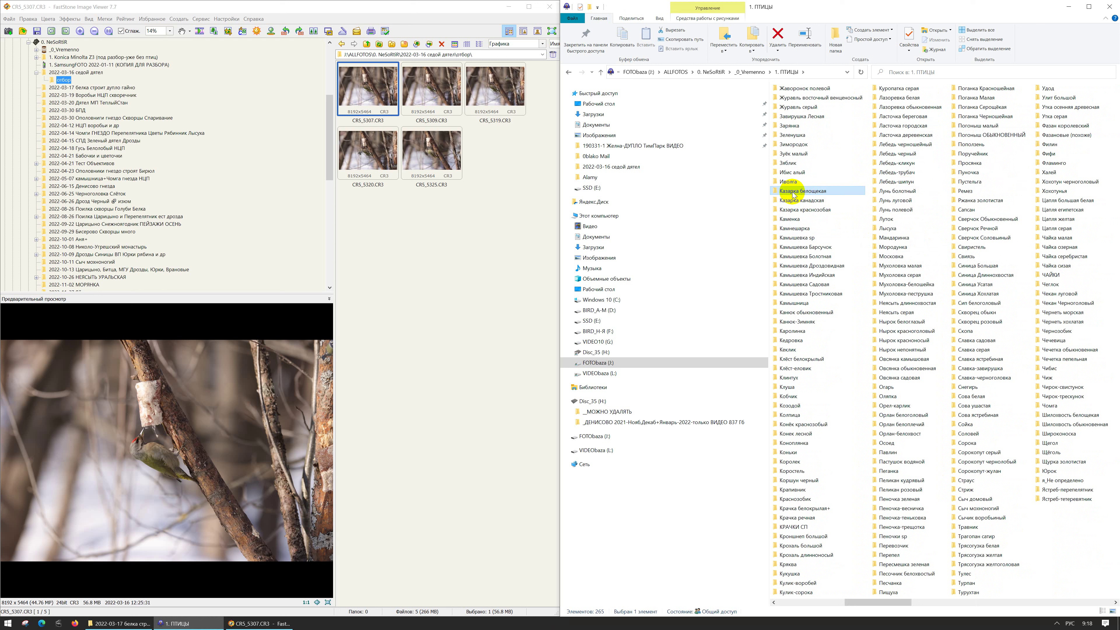
pyautogui.click(794, 202)
pyautogui.click(796, 210)
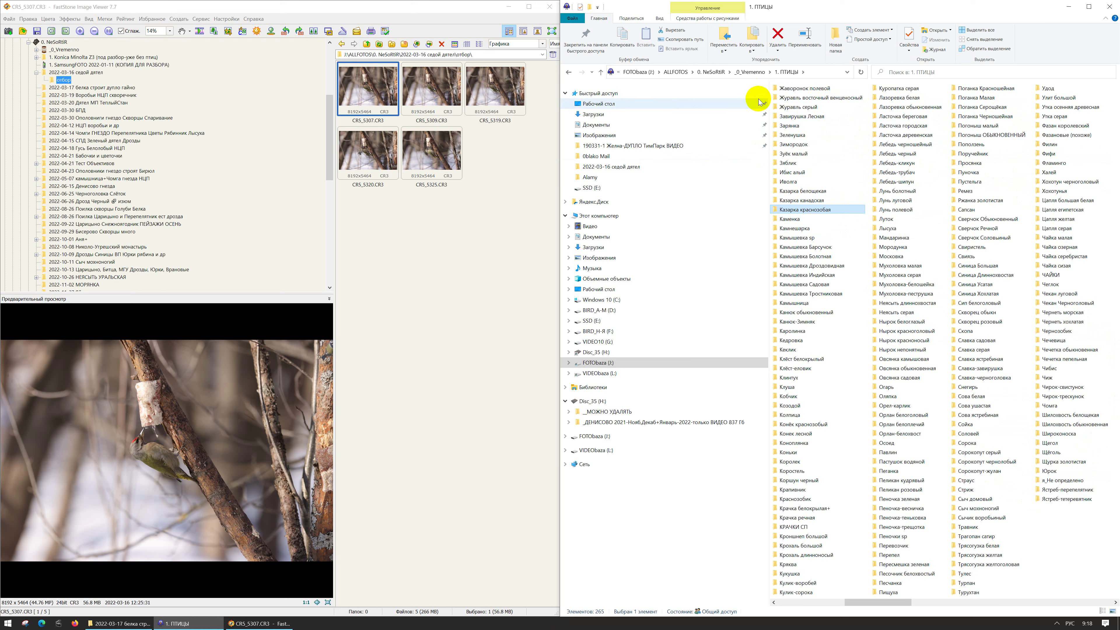
pyautogui.click(913, 332)
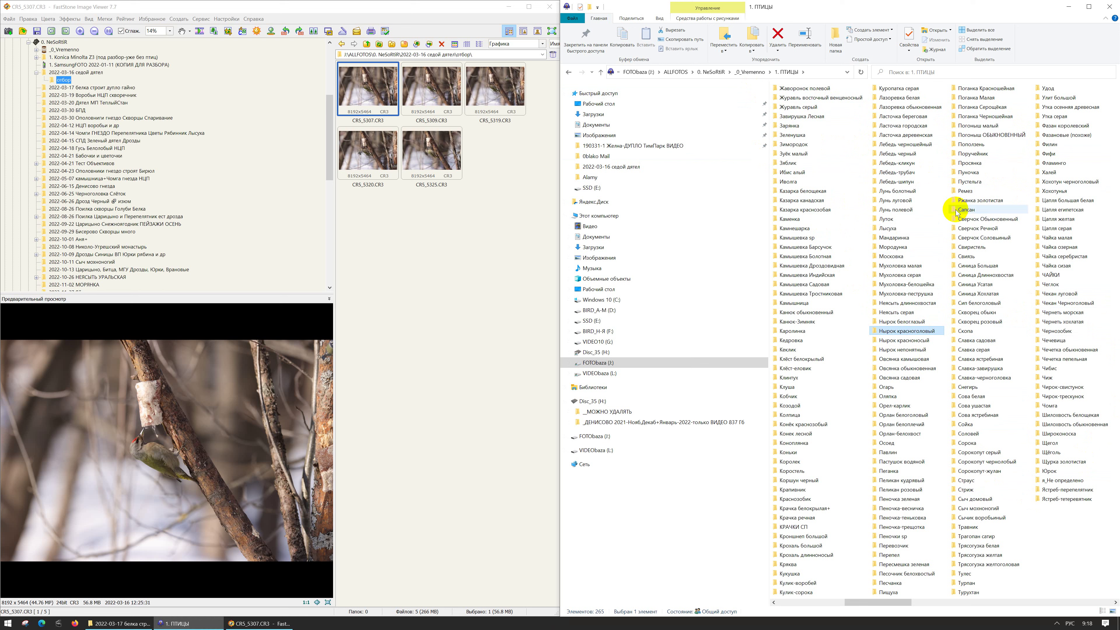
# Step: Open the "Дятел седой" species folder in File Explorer and show its contents as a list
pyautogui.hscroll(-1, 957, 211)
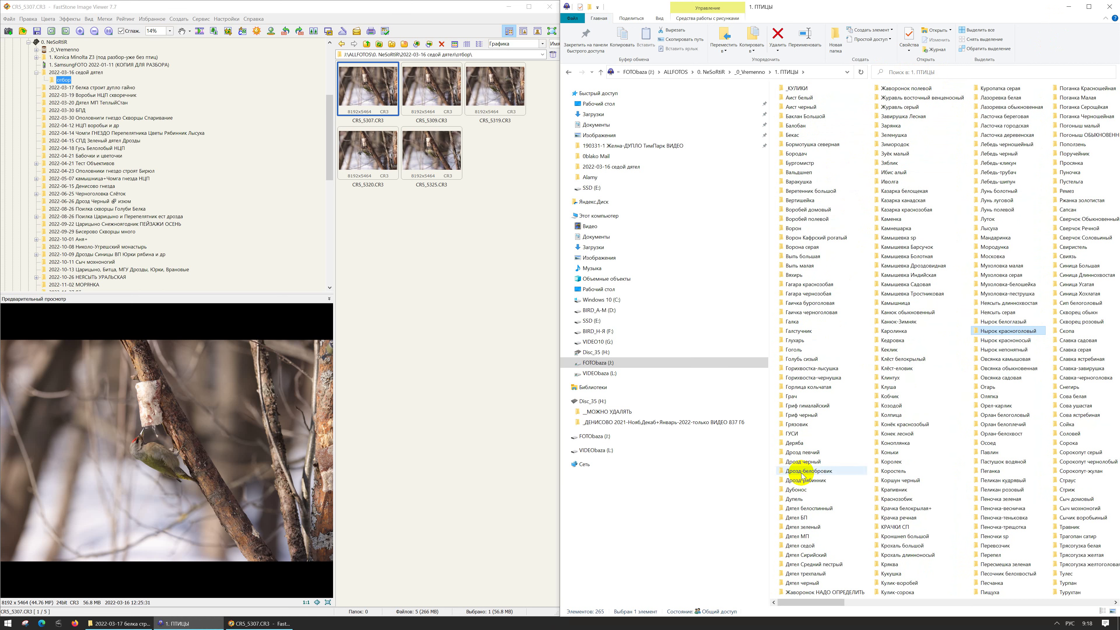
pyautogui.doubleClick(793, 545)
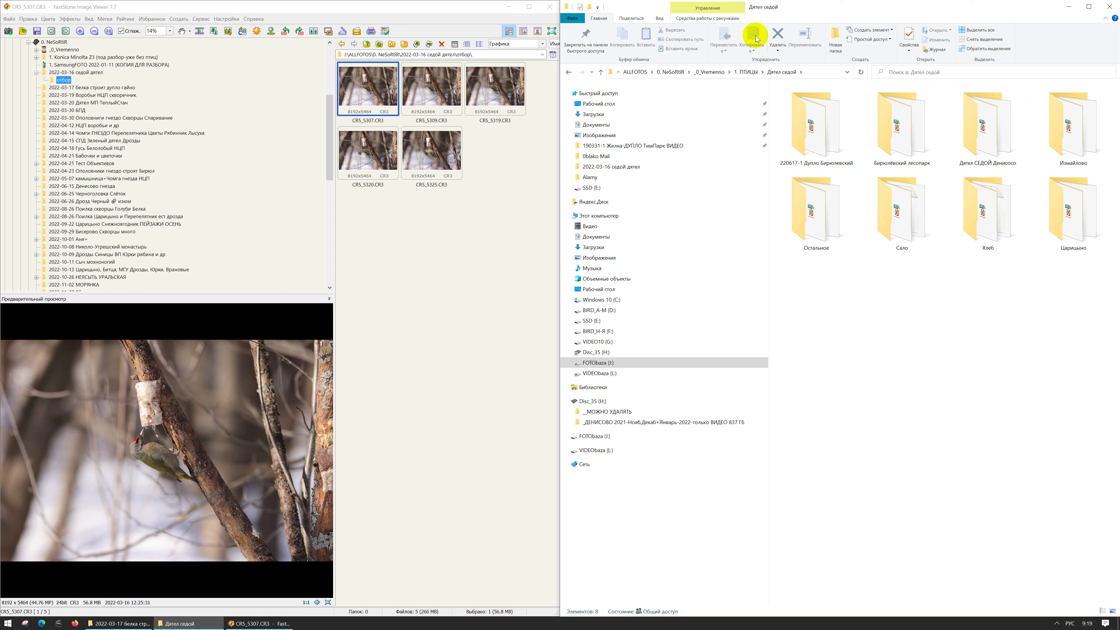
pyautogui.click(659, 18)
pyautogui.click(708, 39)
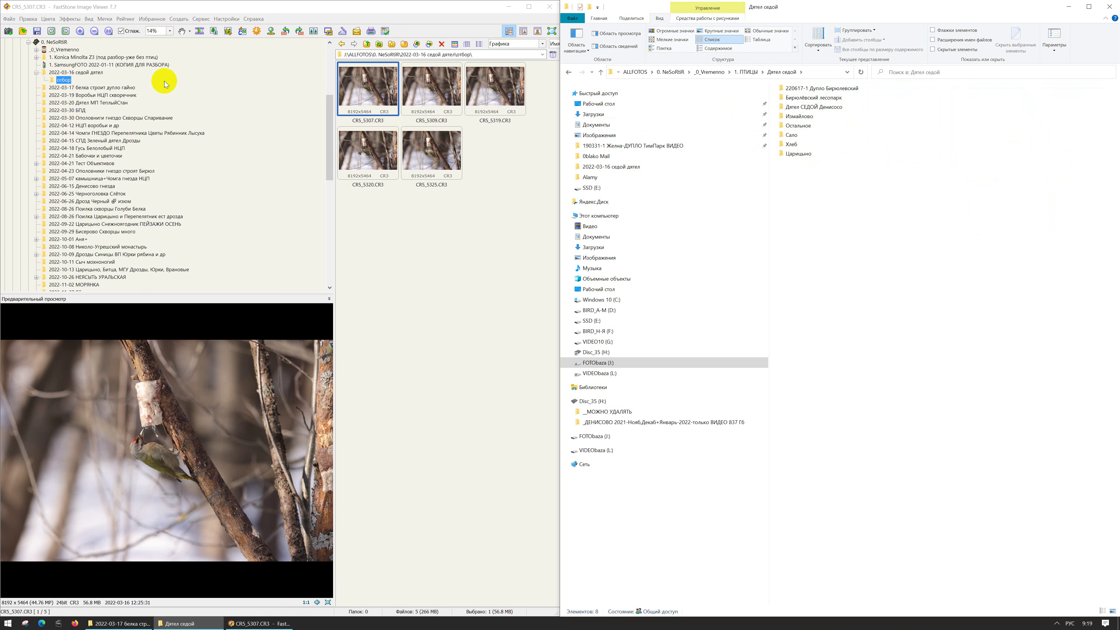
# Step: Move the "отбор" subfolder from "2022-03-16 седой дятел" in the image viewer into the "Дятел седой" folder in File Explorer
pyautogui.click(66, 72)
pyautogui.click(377, 85)
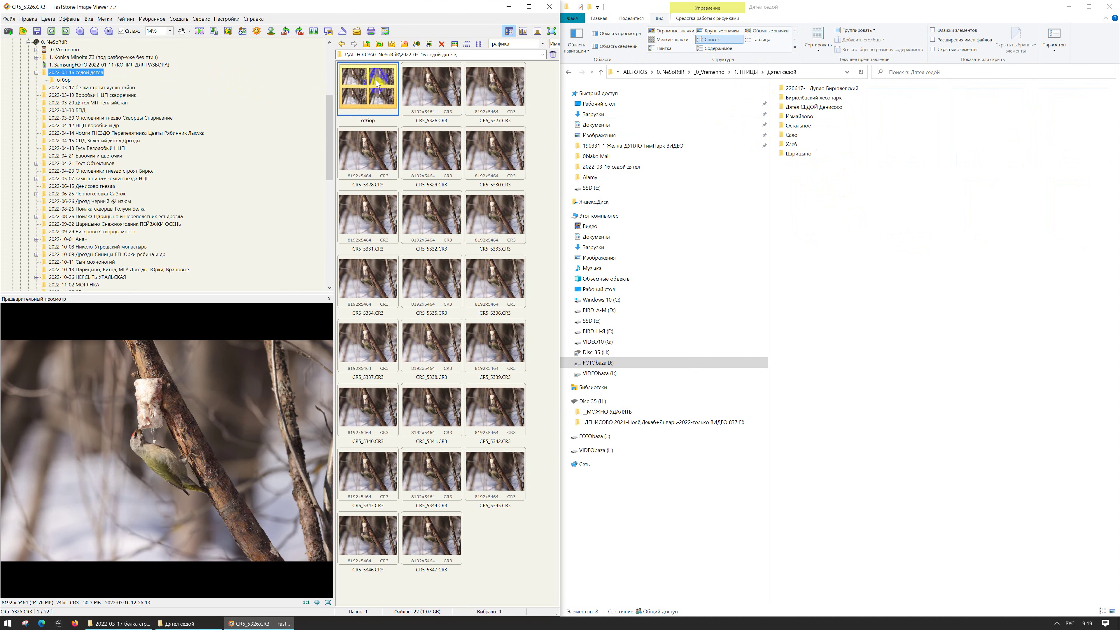
pyautogui.click(836, 213)
pyautogui.click(838, 213)
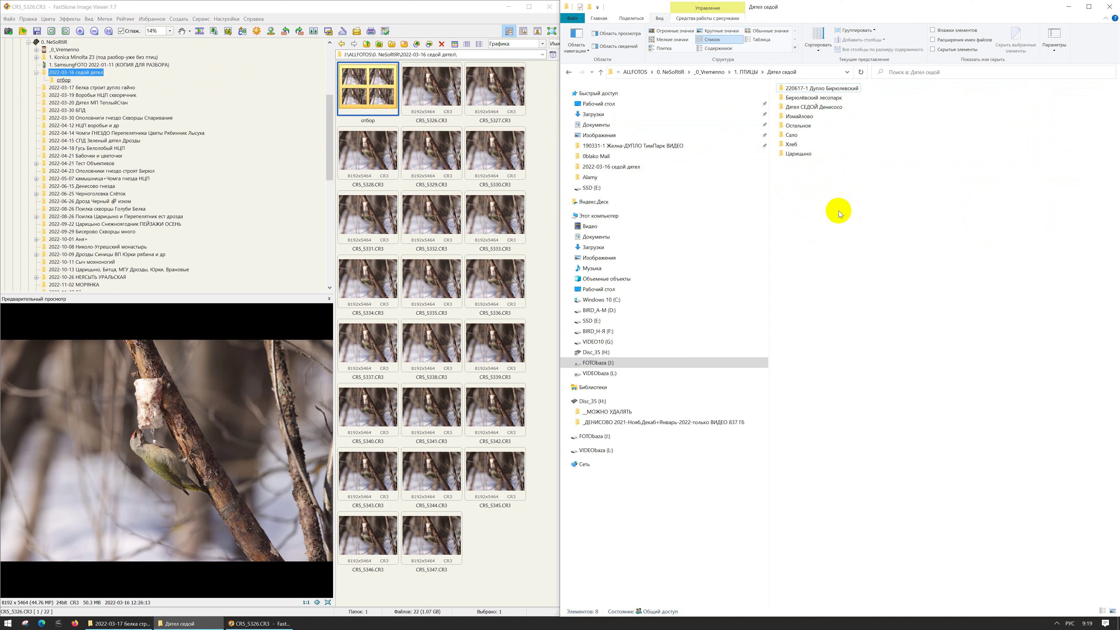
pyautogui.hotkey('ctrl', 'v')
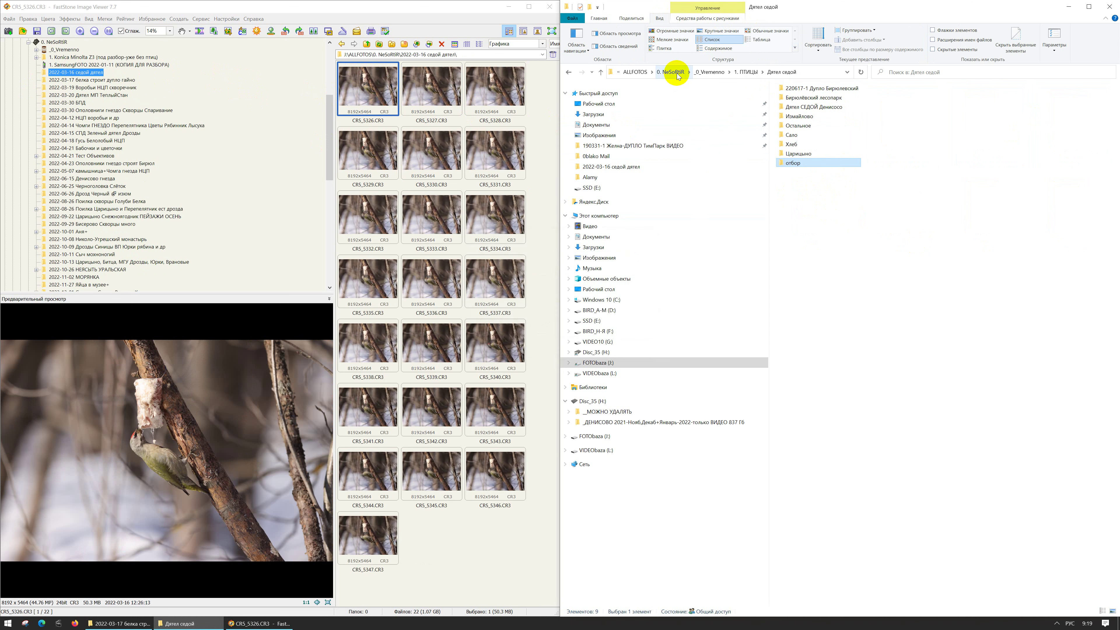
# Step: Close FastStone Image Viewer, deselect the moved "отбор" folder, and launch Lightroom from the desktop
pyautogui.click(549, 6)
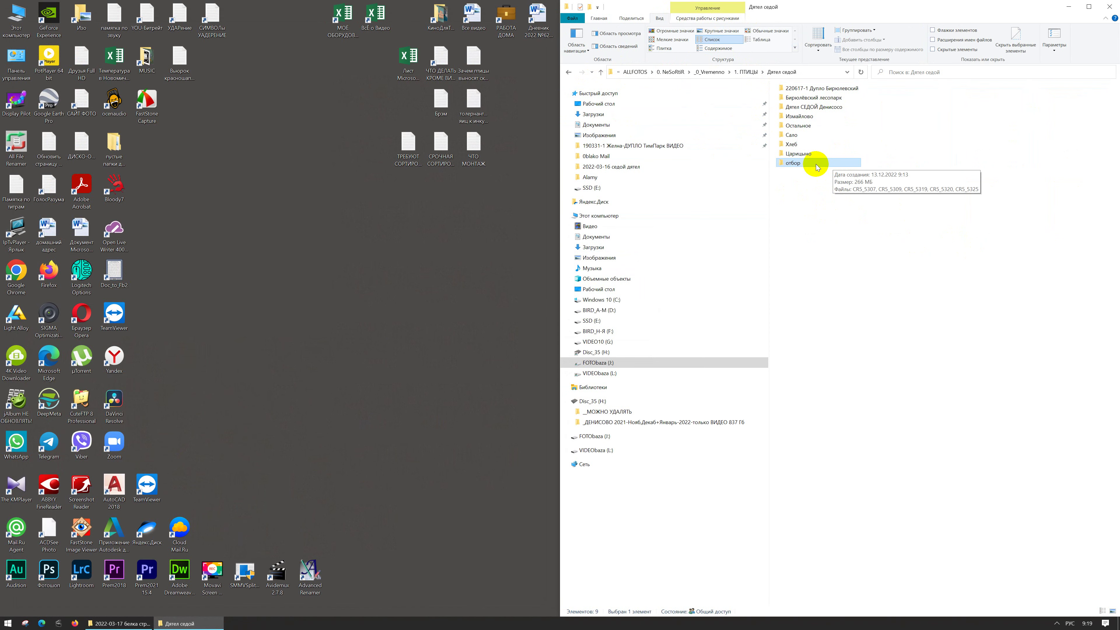
pyautogui.click(817, 205)
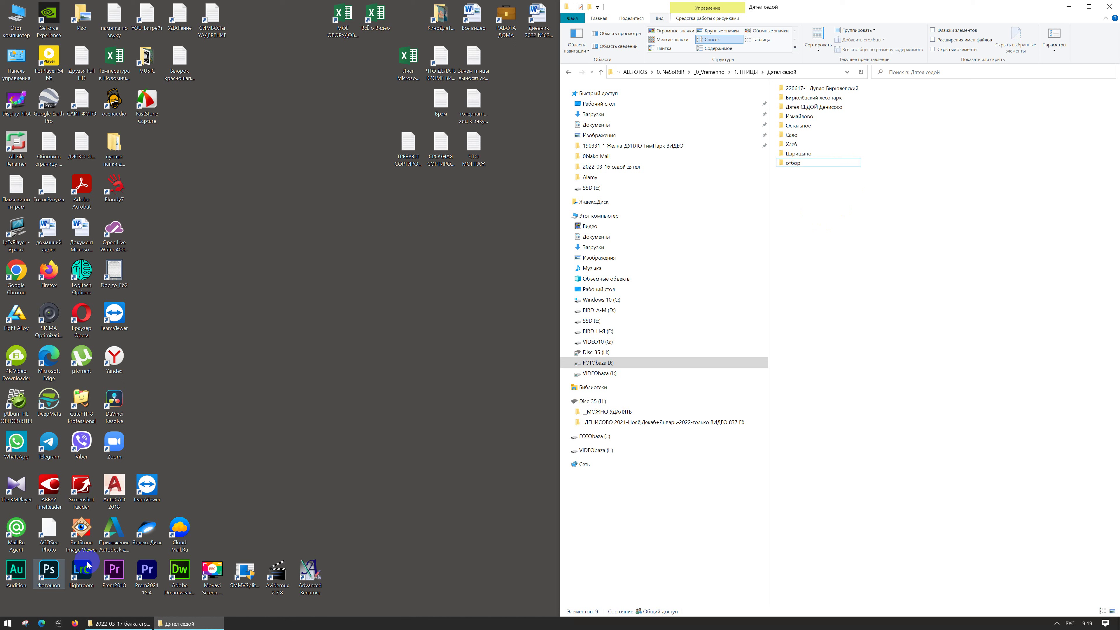
pyautogui.doubleClick(77, 569)
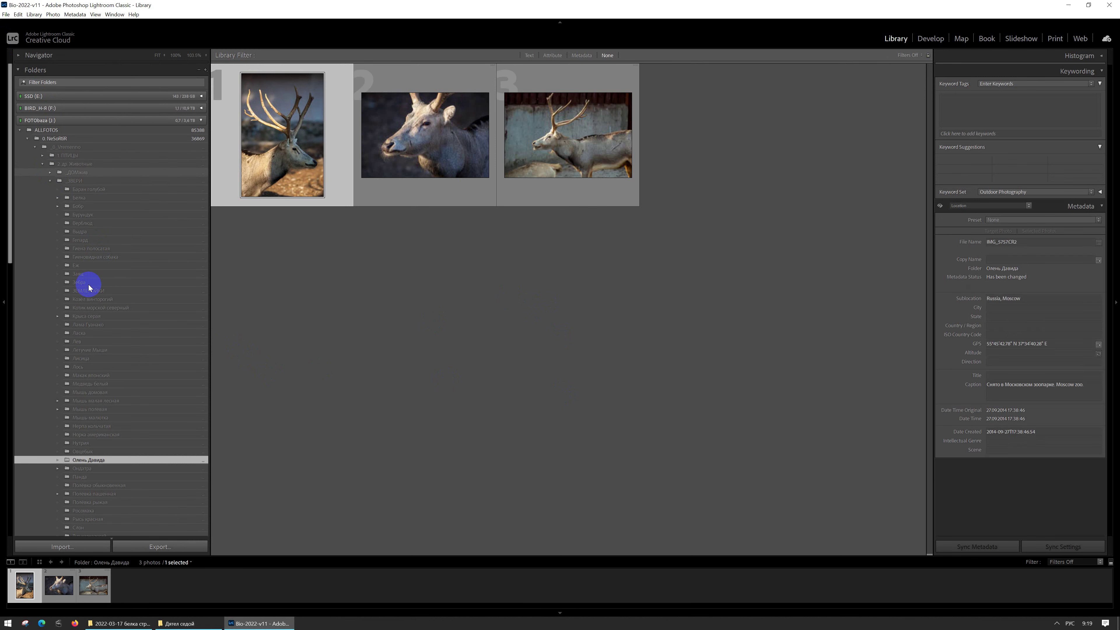
# Step: Collapse "2. др. Животные" in the library's folder tree and expand "1. ПТИЦЫ" to list its species folders
pyautogui.scroll(-5, 87, 287)
pyautogui.scroll(6, 79, 265)
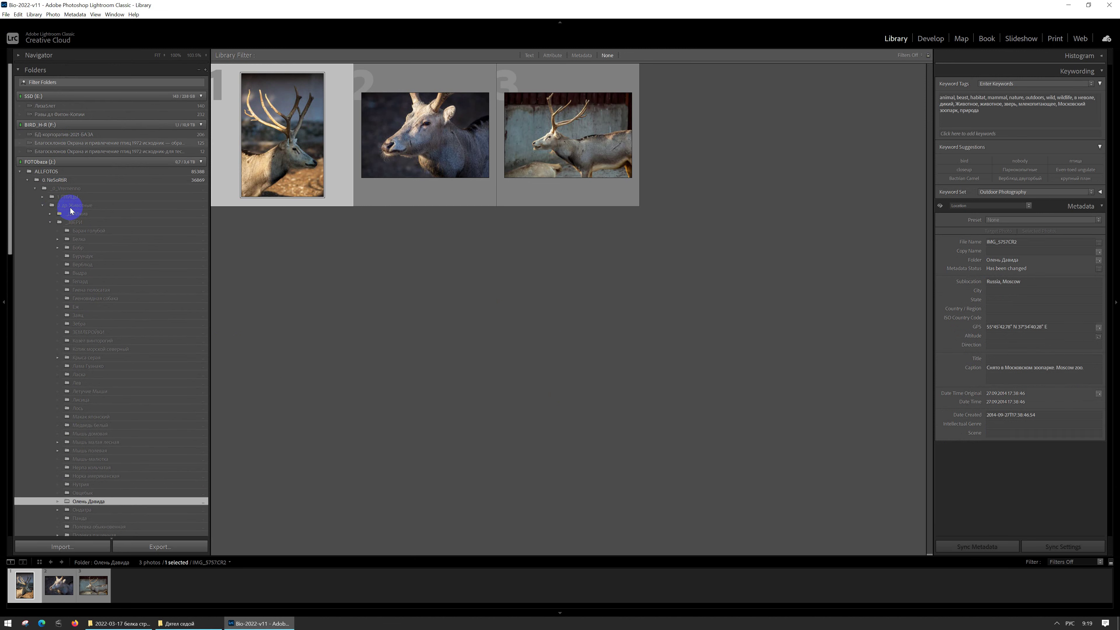
pyautogui.click(42, 206)
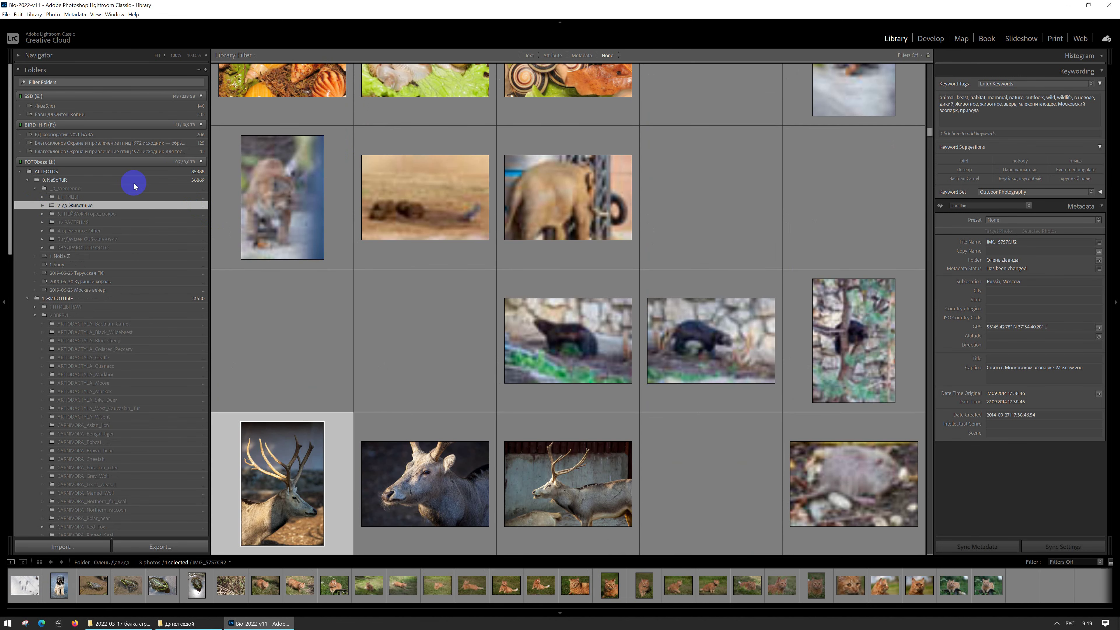
pyautogui.click(40, 204)
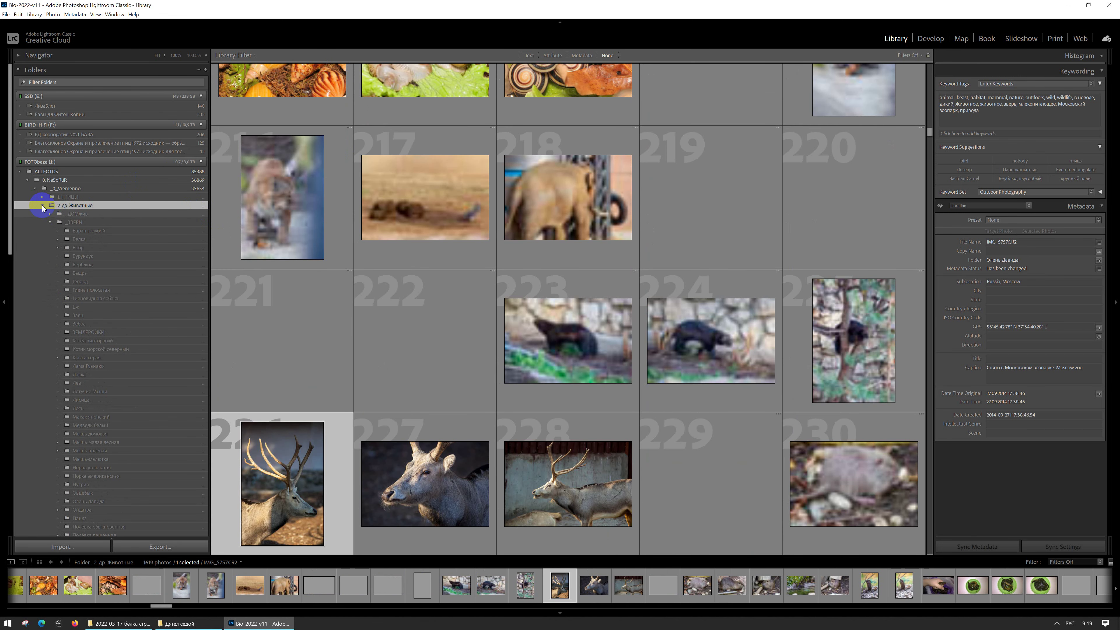
pyautogui.click(42, 204)
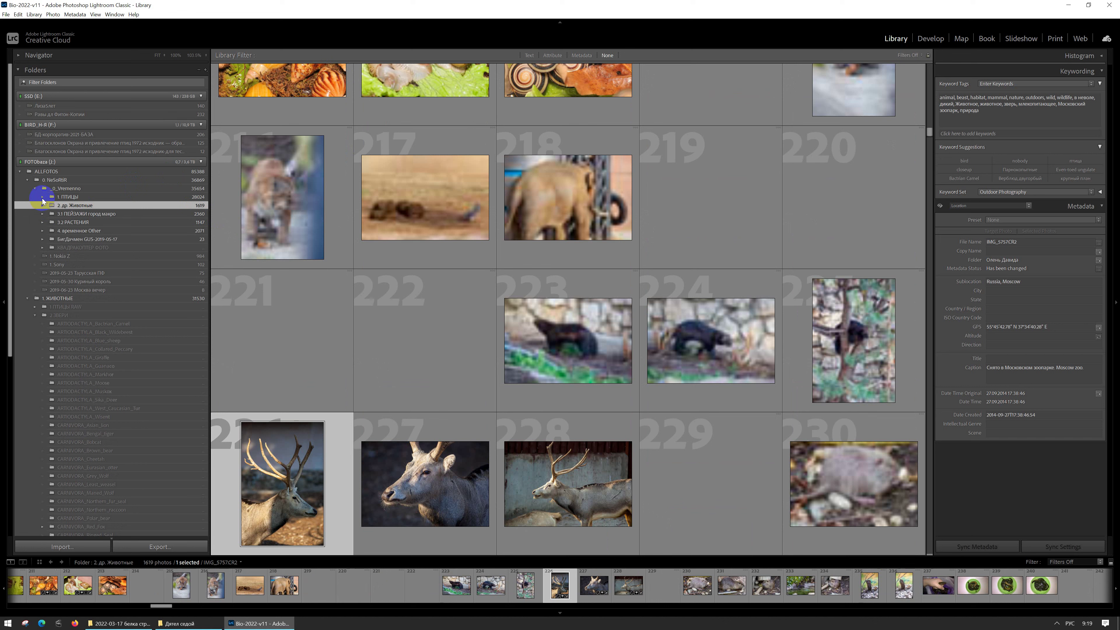
pyautogui.click(42, 197)
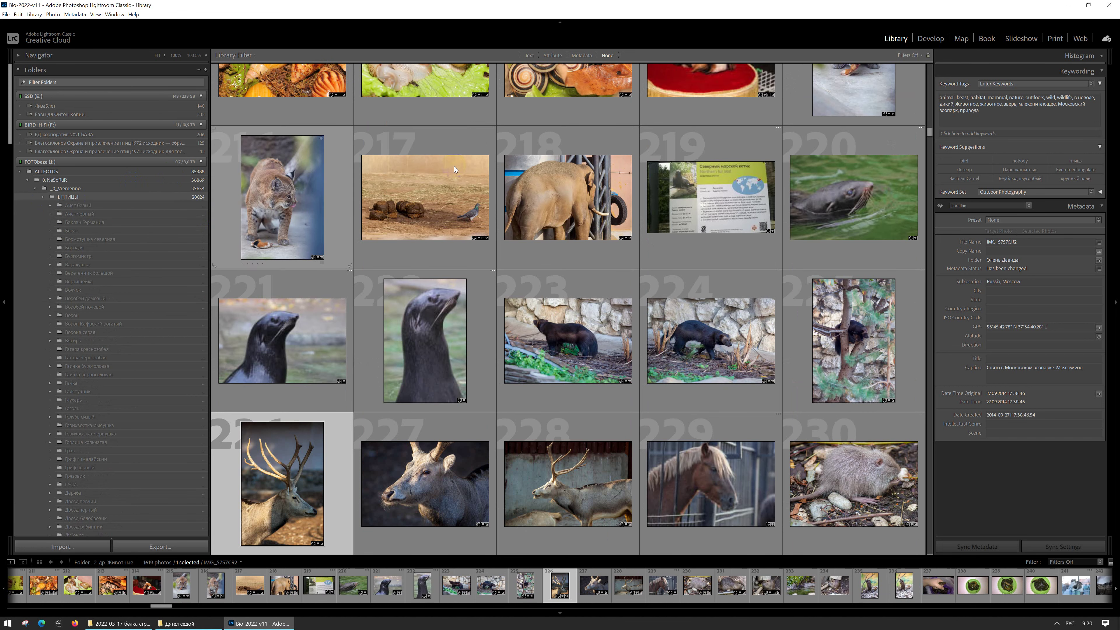
# Step: Browse the bird folders in the library, including "Веретенник большой", and display the photos of the "Дятел седой" folder
pyautogui.click(179, 202)
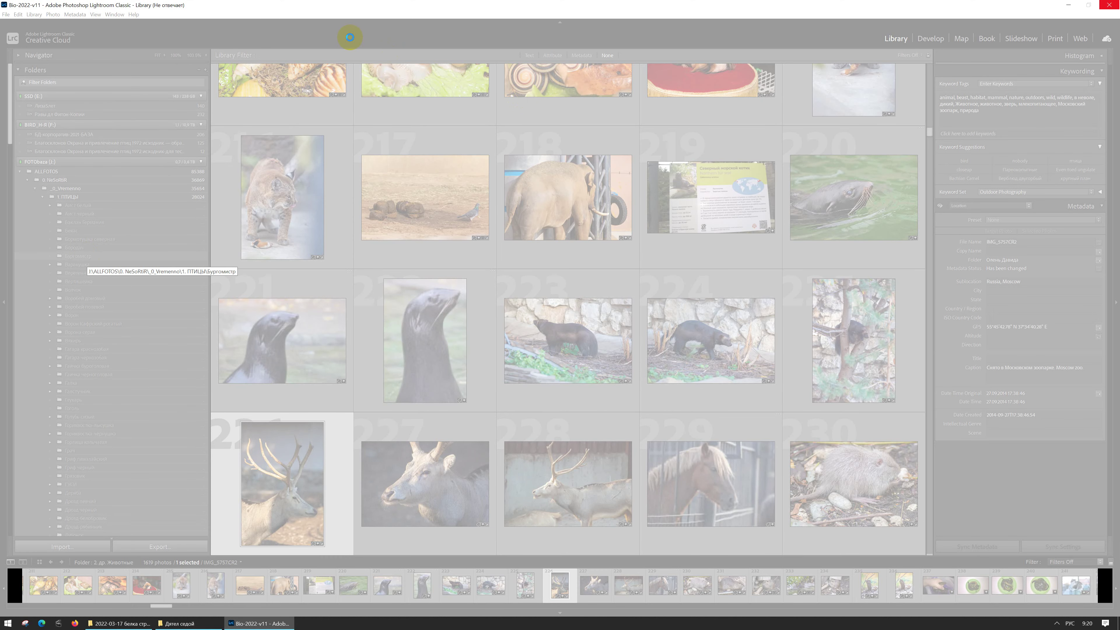
pyautogui.click(343, 22)
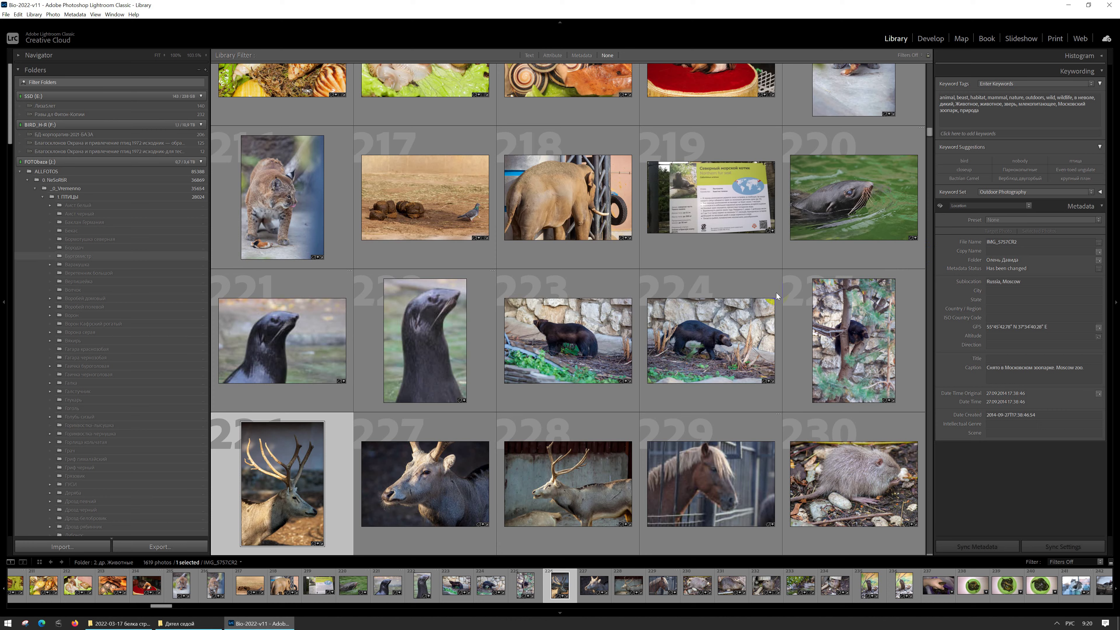
pyautogui.click(89, 264)
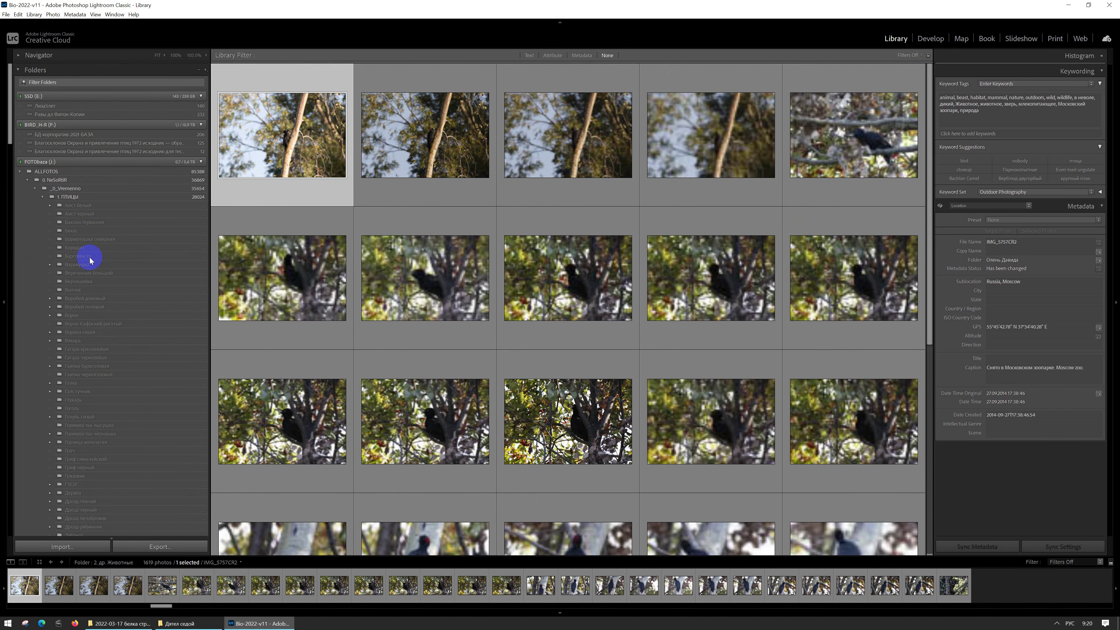
pyautogui.click(88, 273)
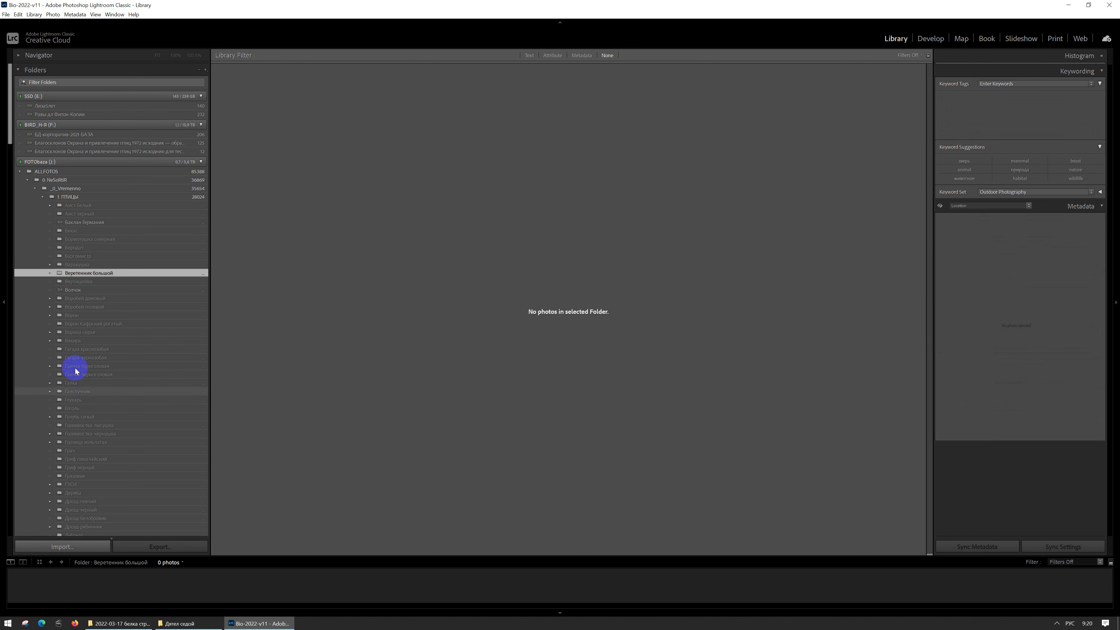
pyautogui.scroll(-3, 85, 418)
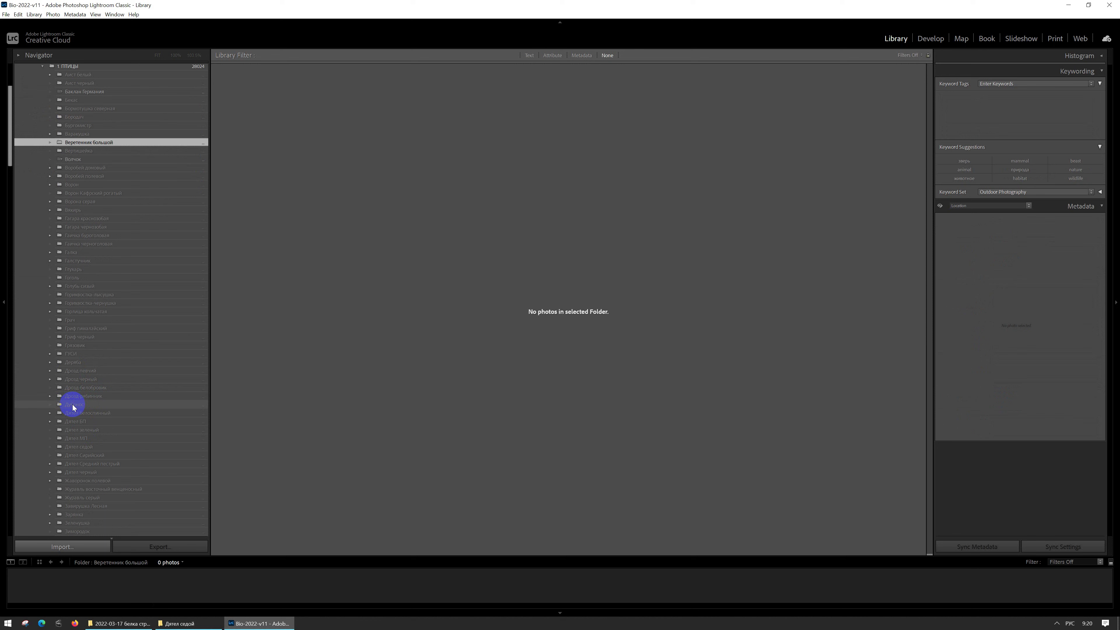
pyautogui.click(81, 447)
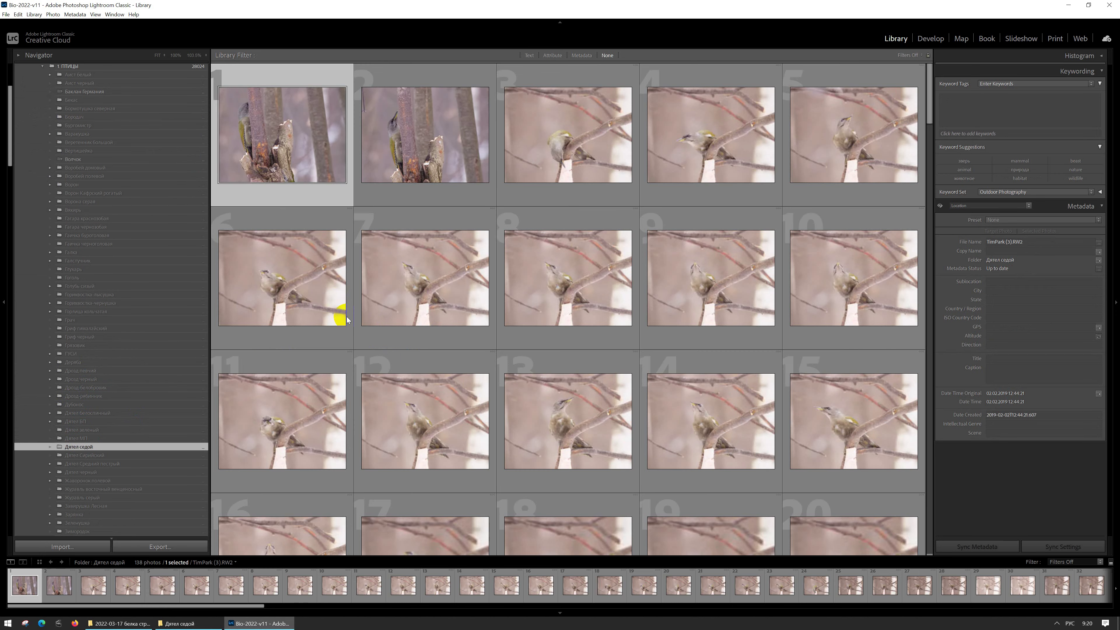
# Step: In the import source tree, collapse the "_ЗВЕРИ", "2. др. Животные" and "_0_Vremenno" folders
pyautogui.scroll(-15, 341, 321)
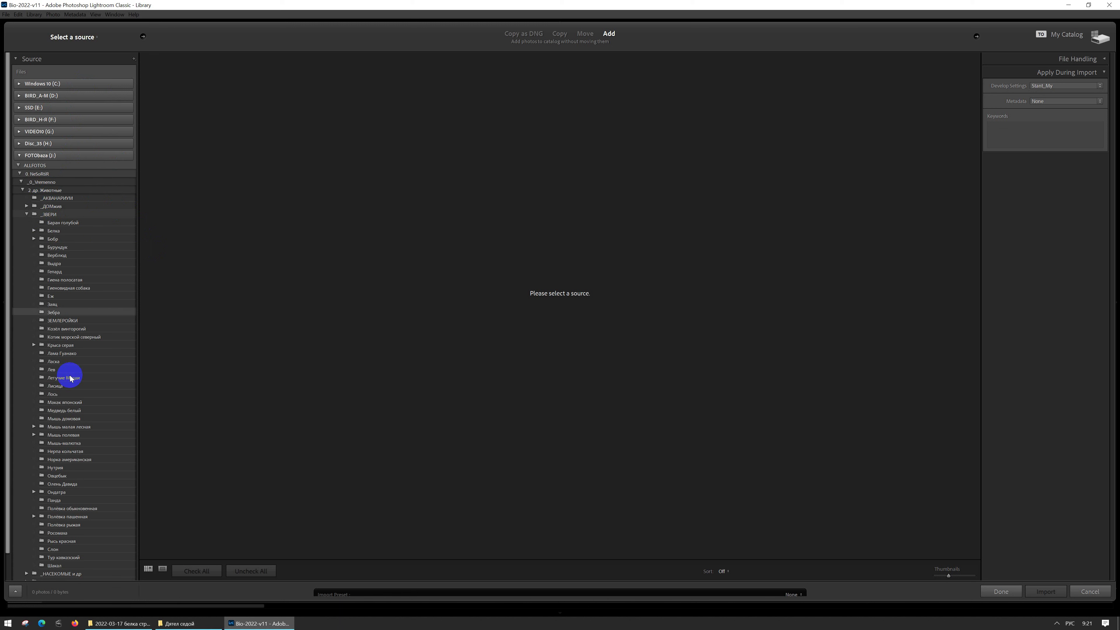
pyautogui.scroll(-1, 64, 421)
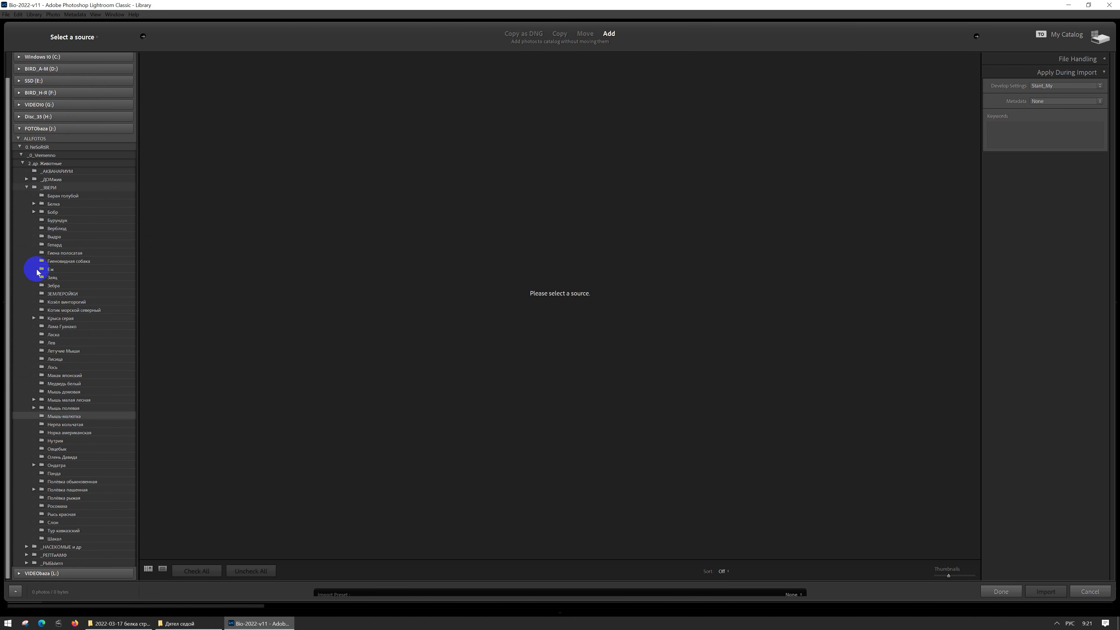
pyautogui.click(26, 188)
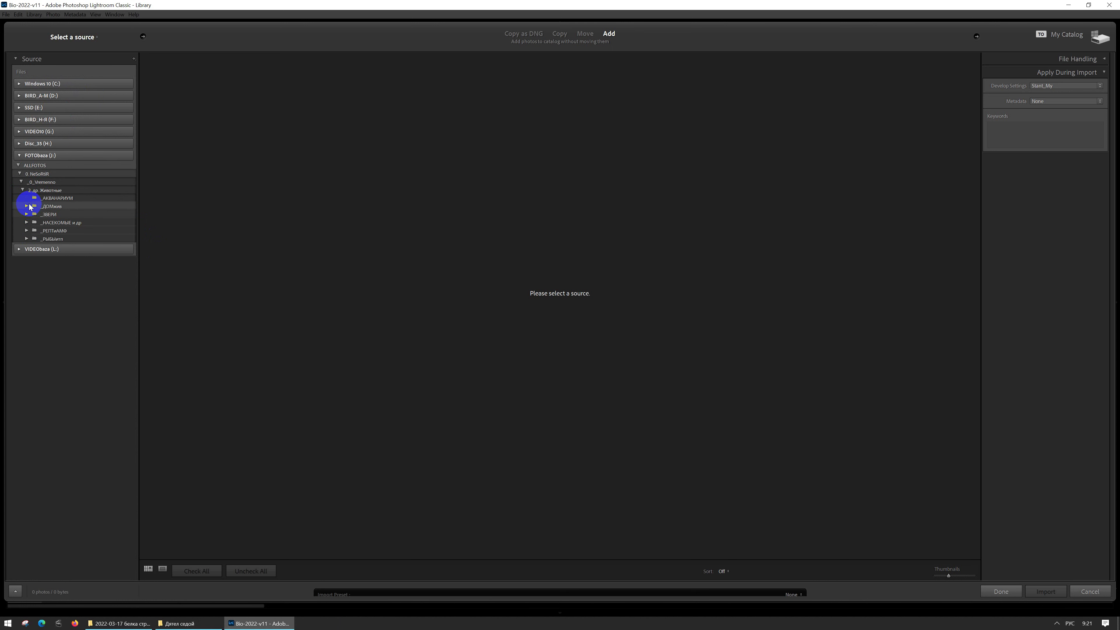
pyautogui.click(22, 188)
pyautogui.click(21, 182)
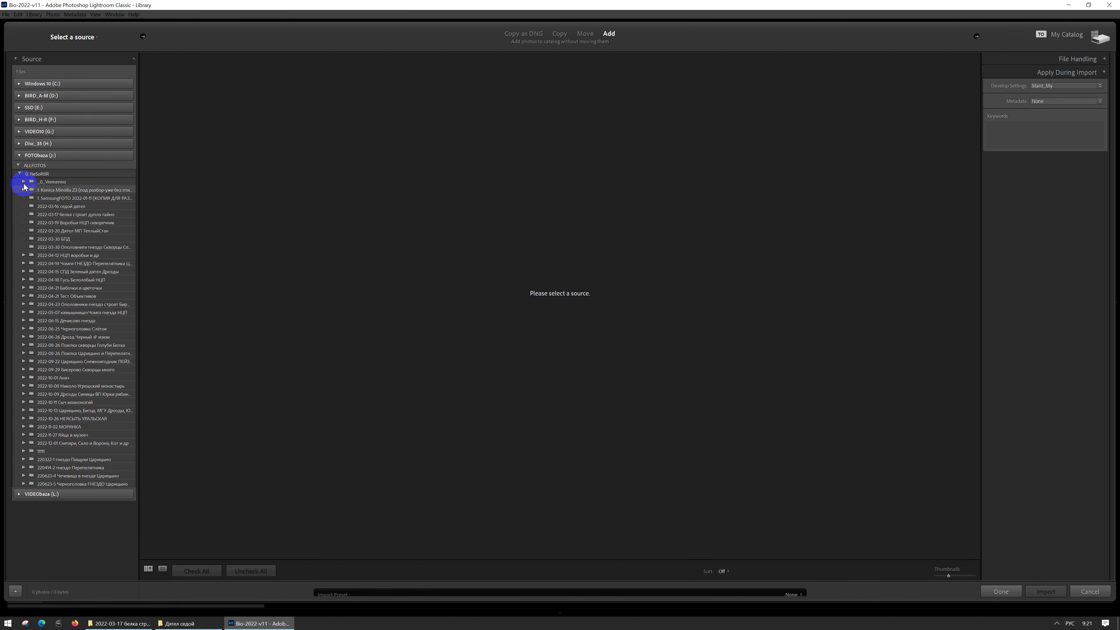
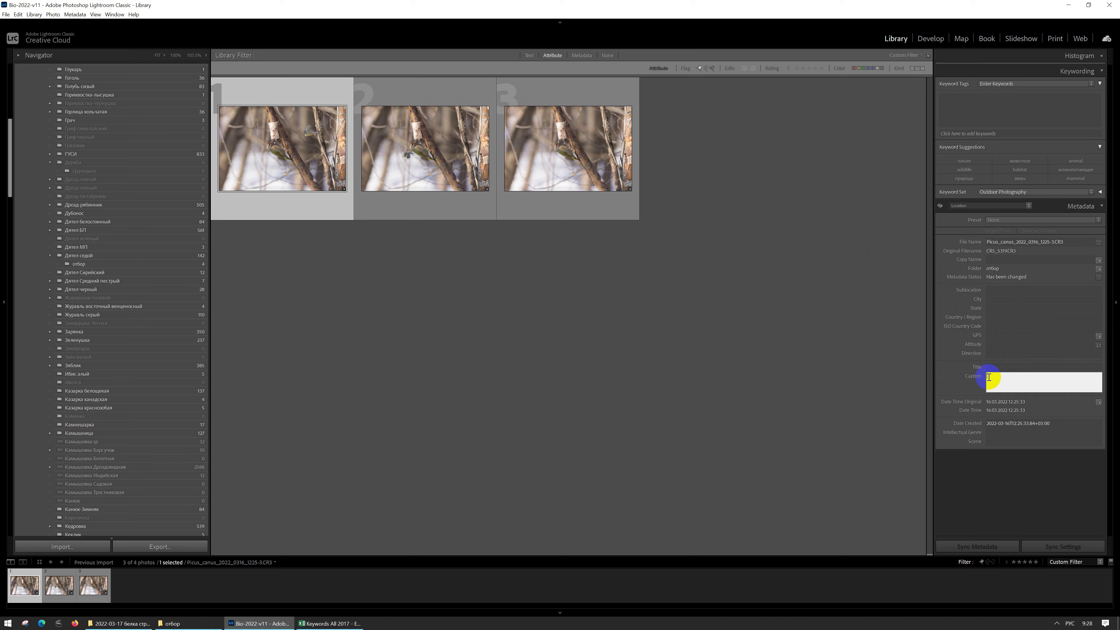
# Step: Switch to the "Keywords All 2017" workbook in Excel and select the Russian name cell "Дятел седой"
pyautogui.hotkey('alt', 'Tab')
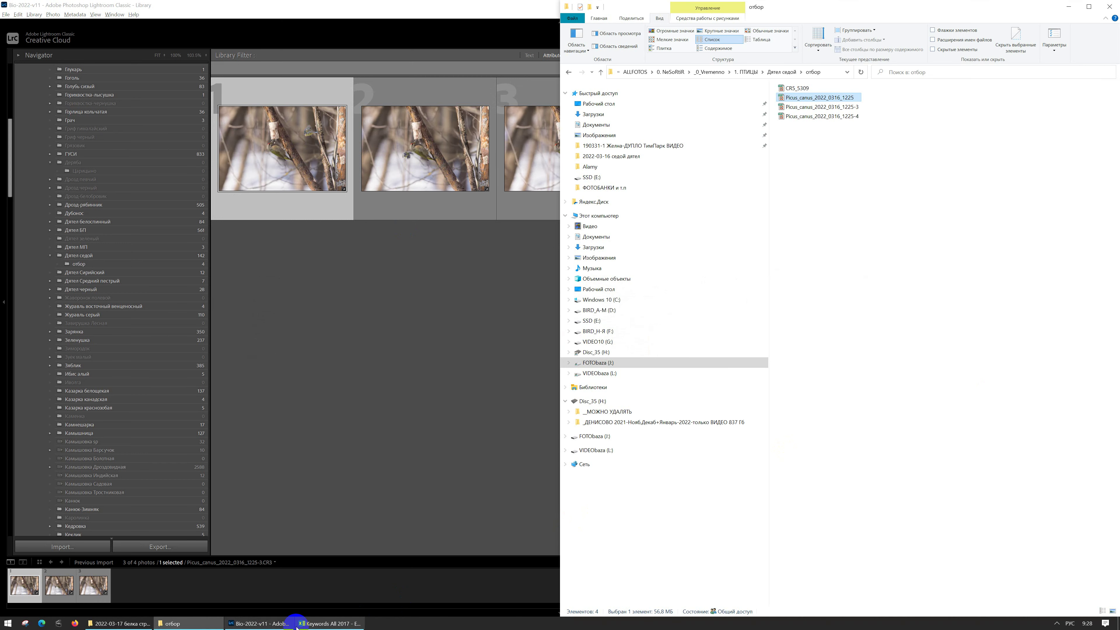
pyautogui.click(331, 623)
pyautogui.press('Tab')
pyautogui.press('Tab')
pyautogui.press('Tab')
pyautogui.click(594, 436)
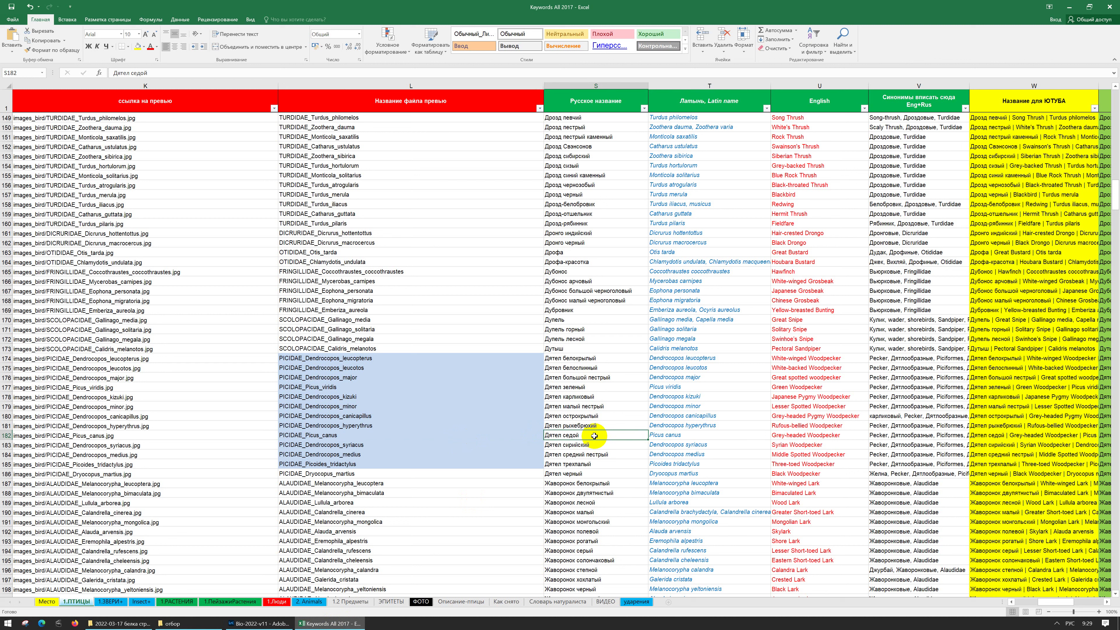
# Step: Examine the Latin, English, synonym and YouTube title cells in the "Дятел седой" row
pyautogui.press('Tab')
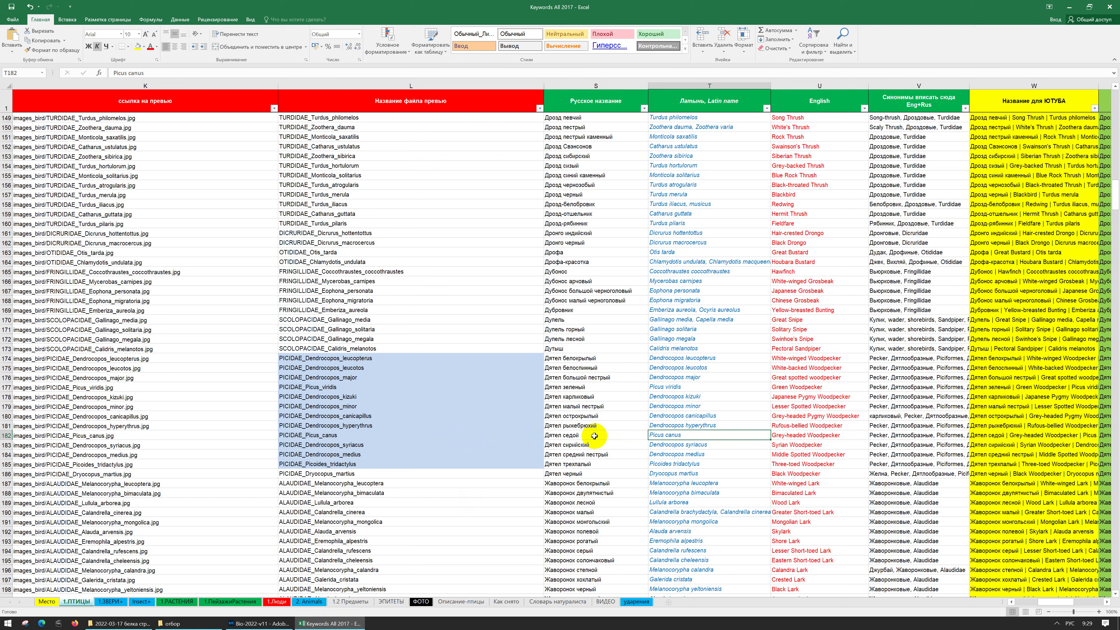
pyautogui.press('Tab')
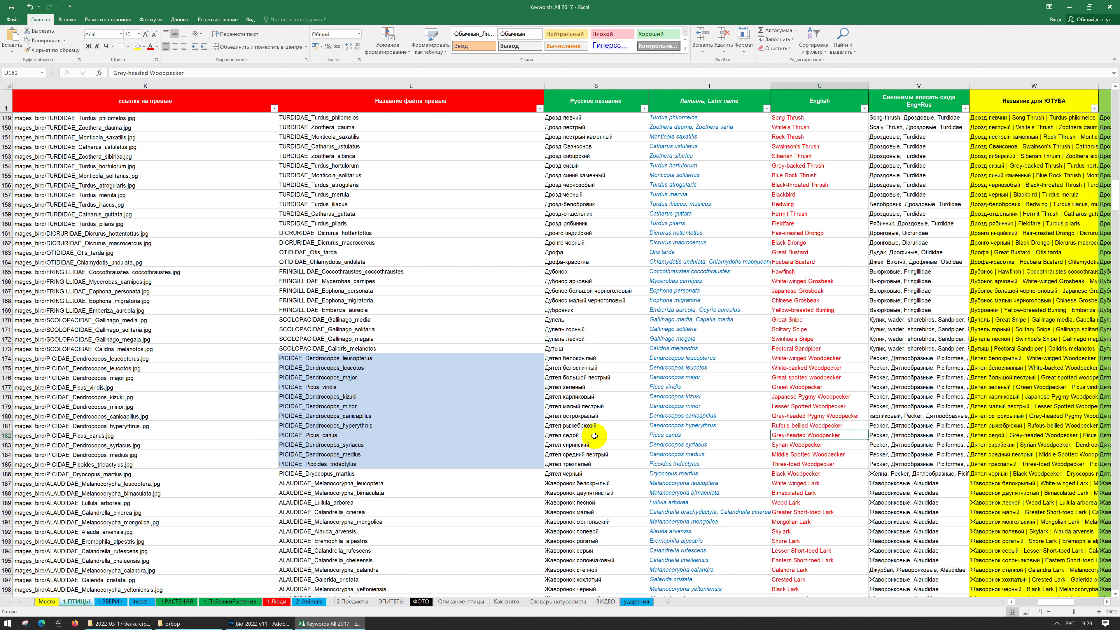
pyautogui.press('Tab')
pyautogui.press('Tab')
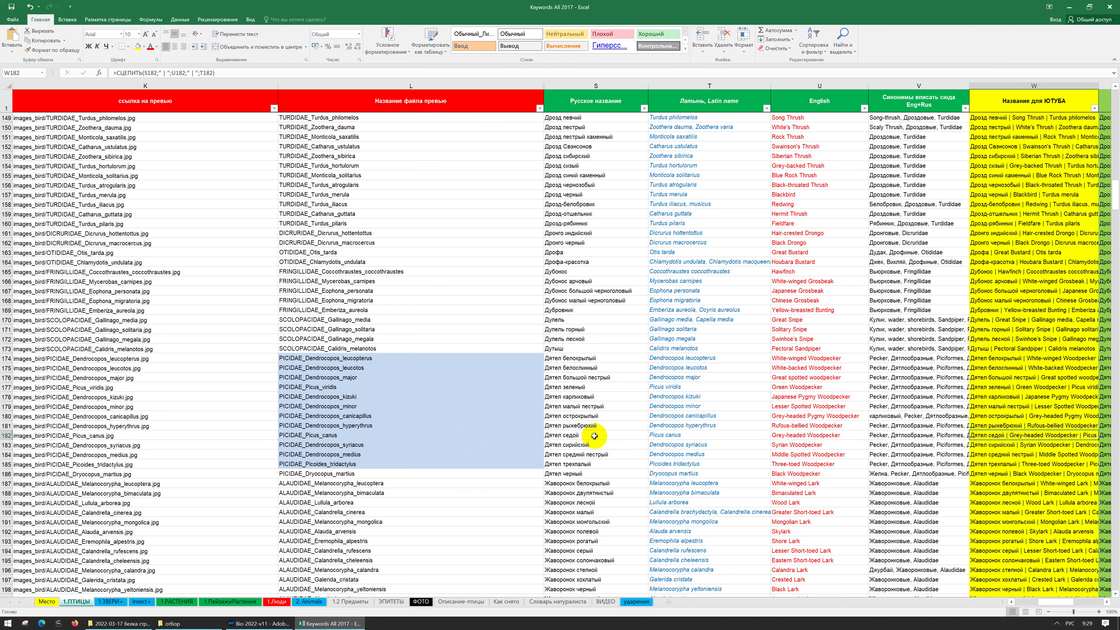
pyautogui.hotkey('shift', 'Tab')
pyautogui.hotkey('shift', 'Tab')
pyautogui.press('Tab')
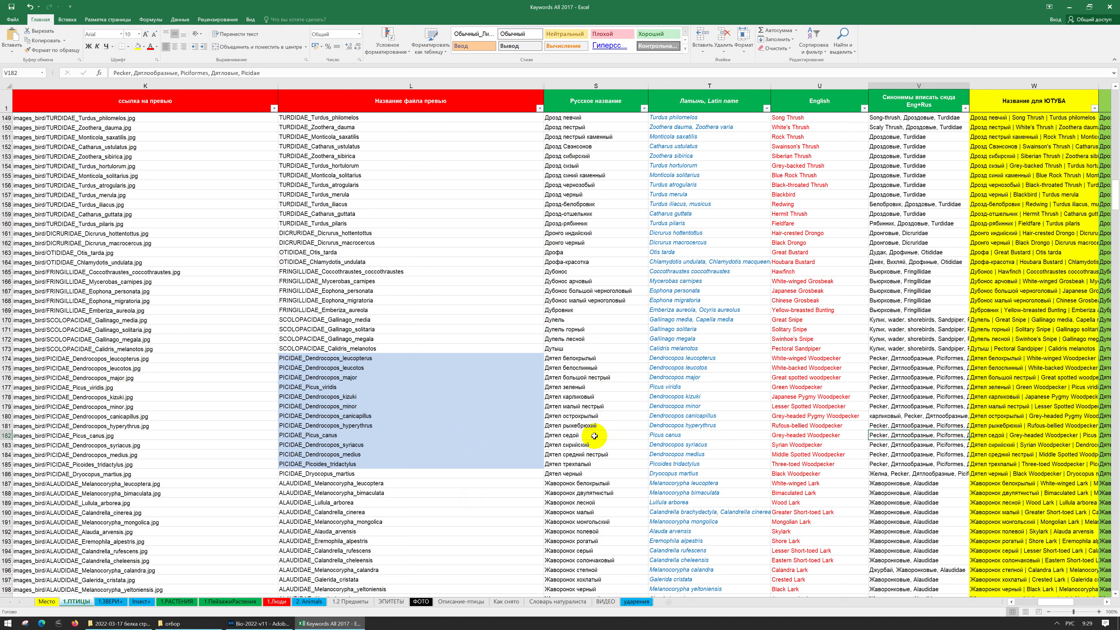
pyautogui.press('Tab')
pyautogui.hotkey('shift', 'Tab')
# Step: Hide the "Название для ЮТУБА" column in the bird sheet
pyautogui.click(984, 435)
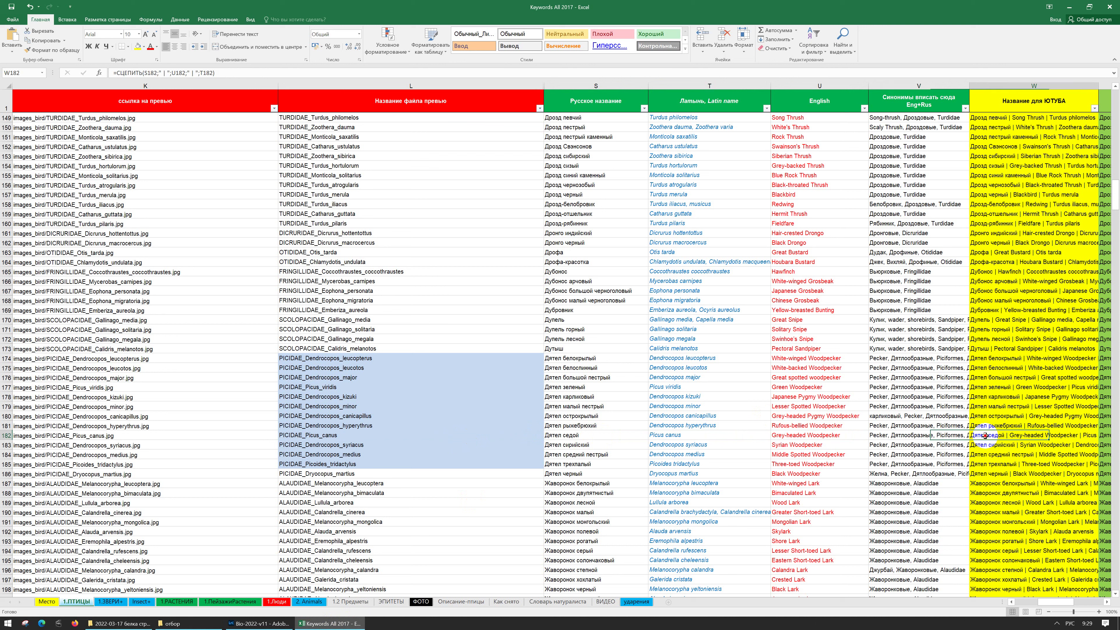
pyautogui.rightClick(1038, 87)
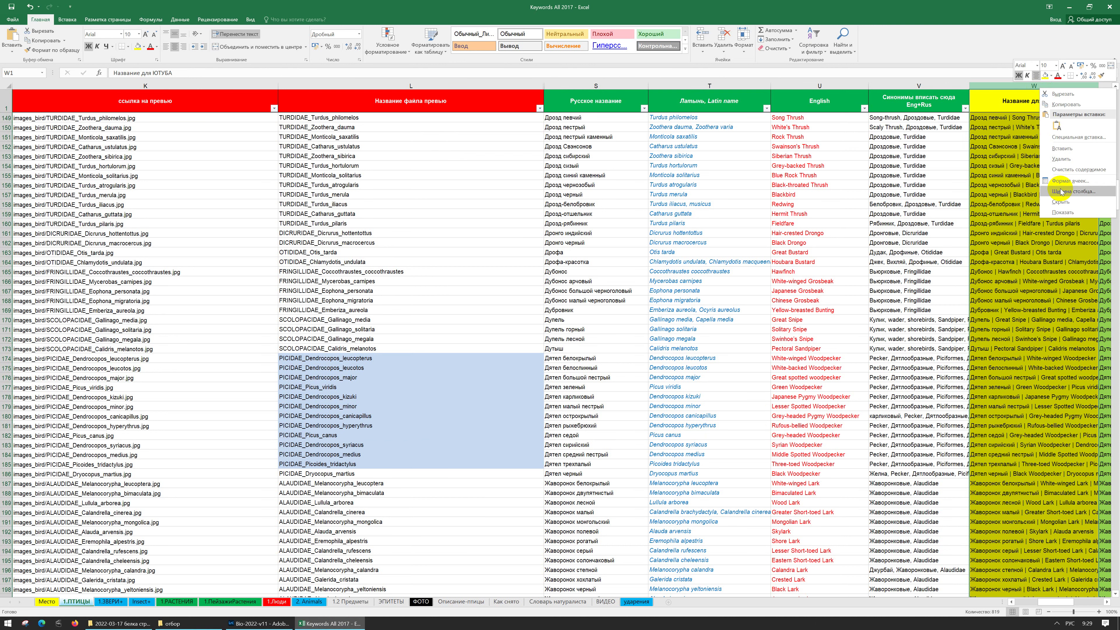
pyautogui.click(1060, 202)
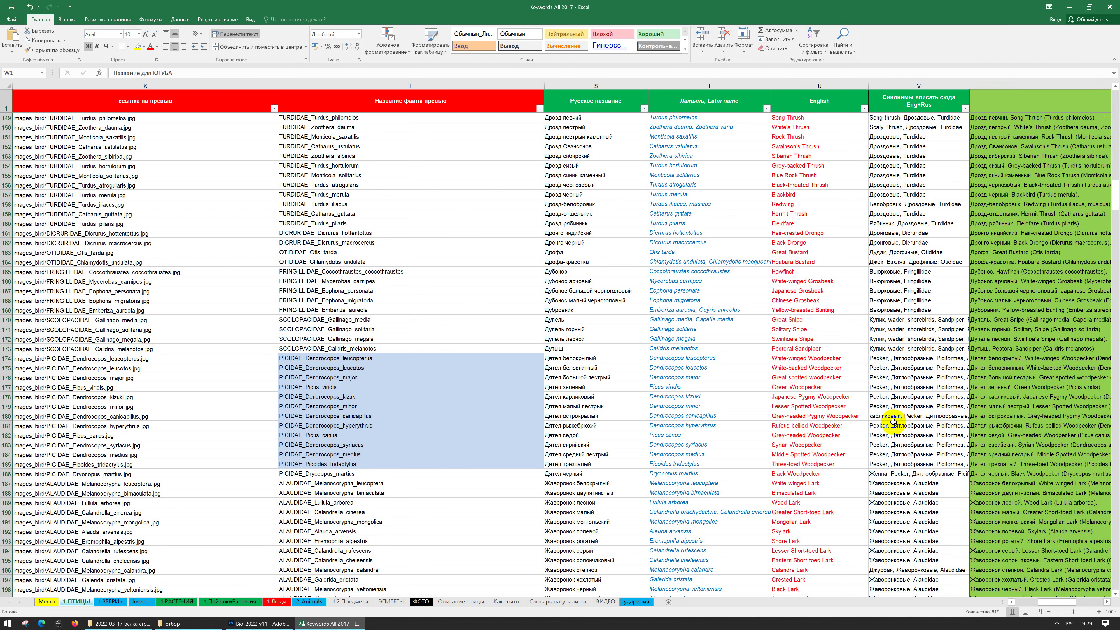
# Step: Copy the "Название для Лайтрума Птица" cell in the "Дятел седой" row
pyautogui.click(689, 436)
pyautogui.press('Right')
pyautogui.press('Right')
pyautogui.press('Right')
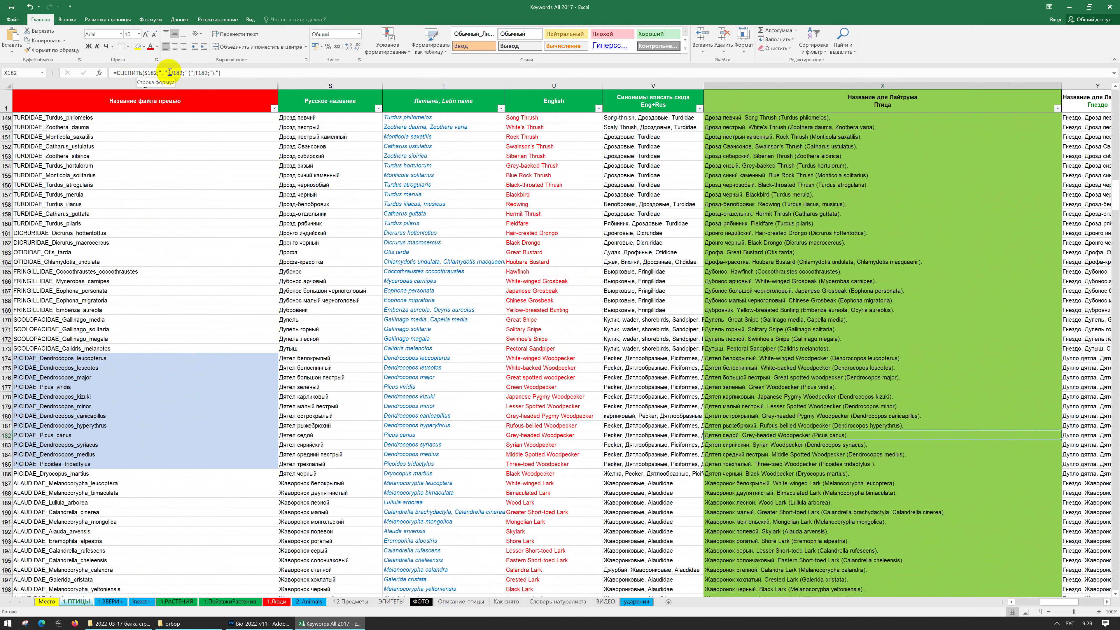
pyautogui.click(738, 446)
pyautogui.click(742, 436)
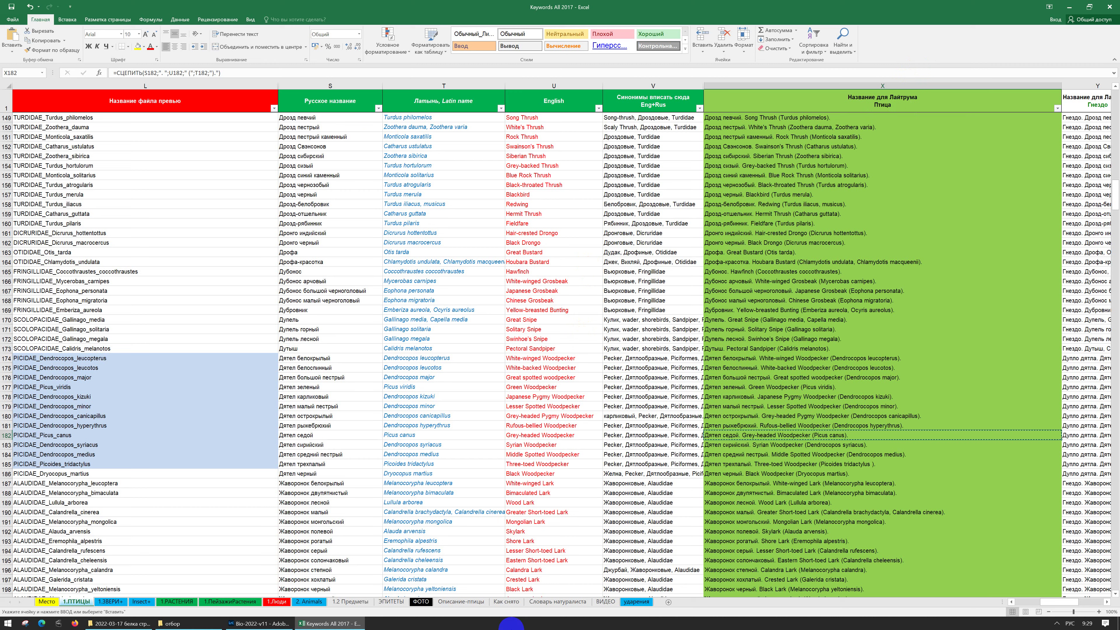
# Step: Switch to Lightroom and set the first photo's title and caption to "Дятел седой. Grey-headed Woodpecker (Picus canus)."
pyautogui.click(236, 624)
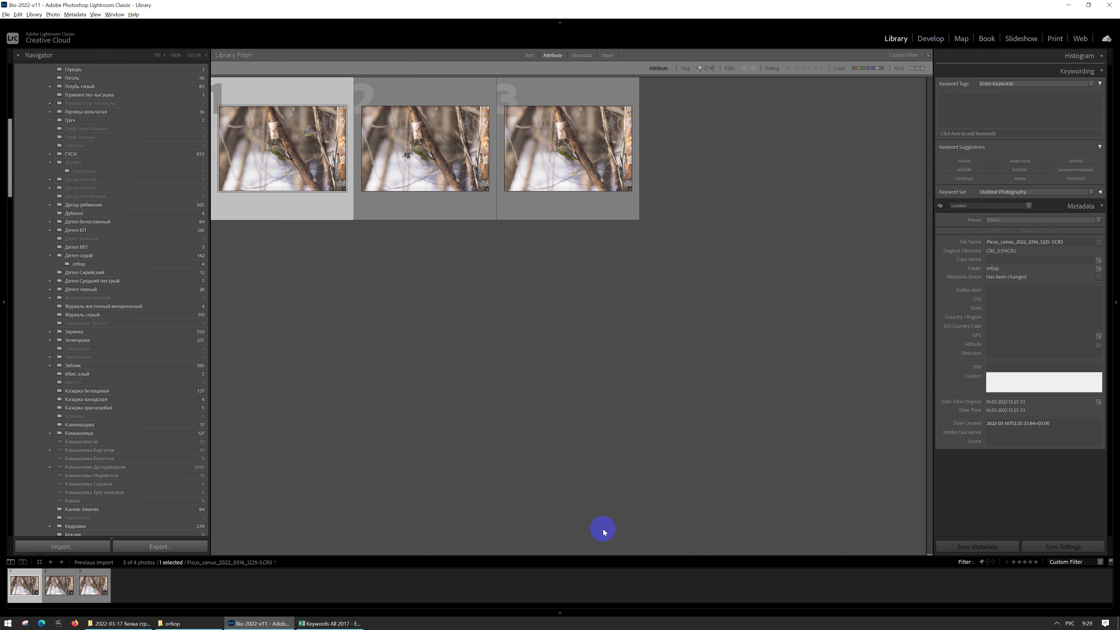
pyautogui.click(997, 367)
pyautogui.write('Дятел седой. Grey-headed Woodpecker (Picus canus).')
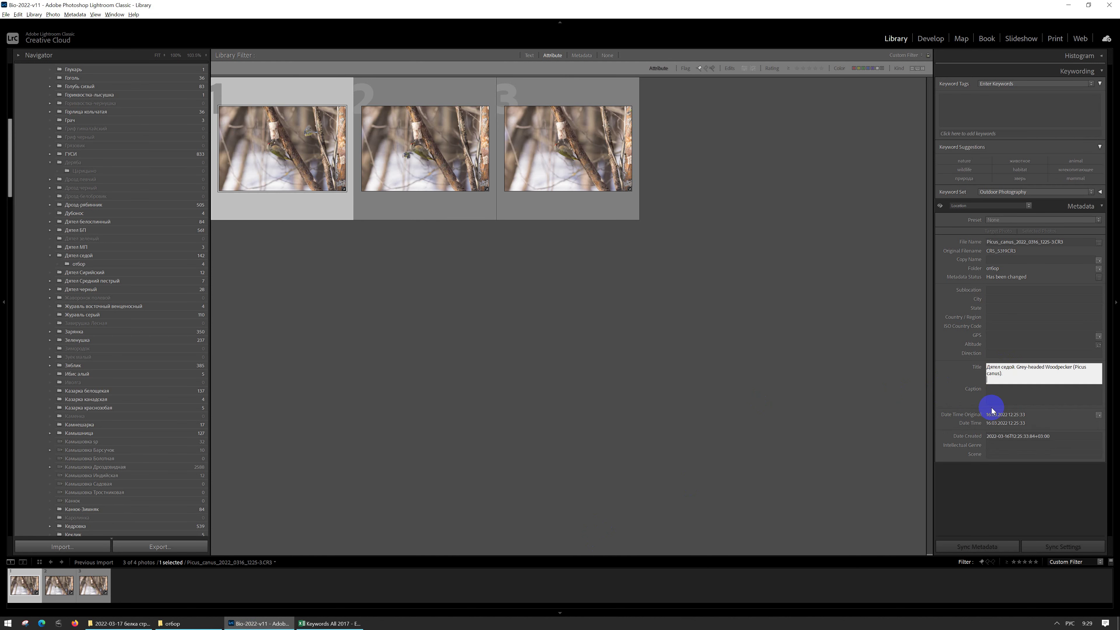
pyautogui.click(1012, 395)
pyautogui.write('Дятел седой. Grey-headed Woodpecker (Picus canus).')
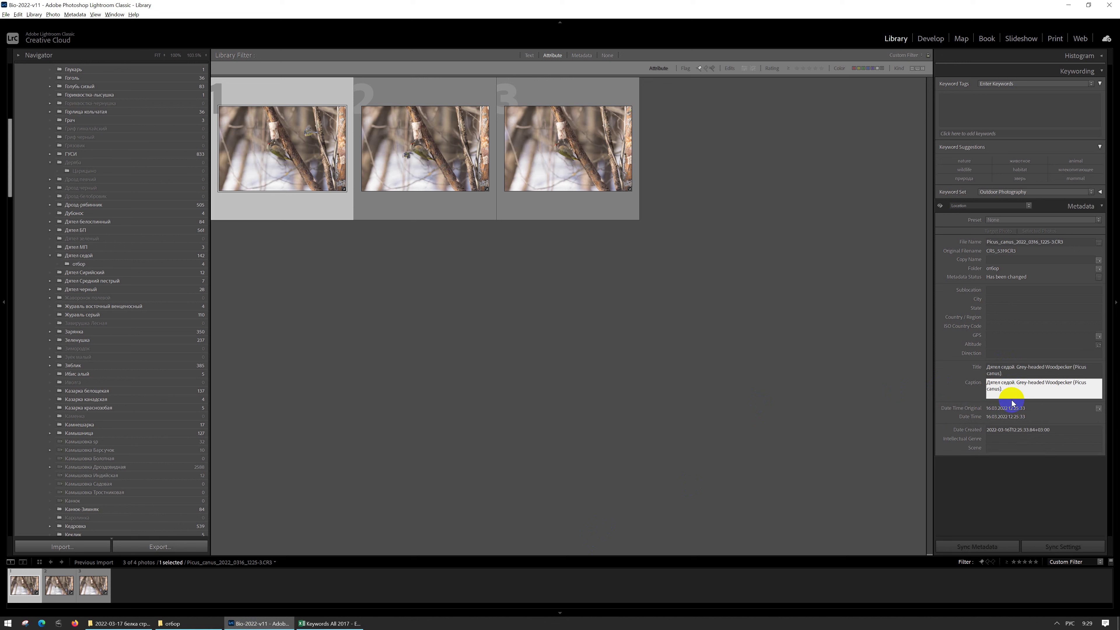
pyautogui.click(1017, 373)
pyautogui.hotkey('ctrl', 'a')
pyautogui.press('Return')
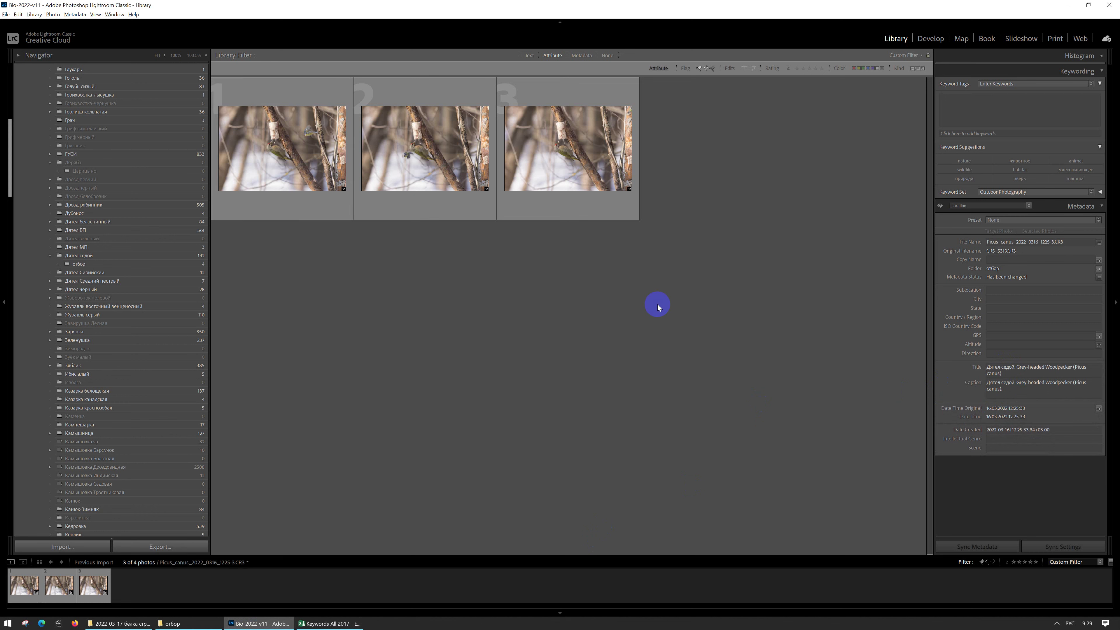
# Step: Select all three photos and apply "Дятел седой. Grey-headed Woodpecker (Picus canus)." as their shared title and caption
pyautogui.click(539, 153)
pyautogui.hotkey('ctrl', 'a')
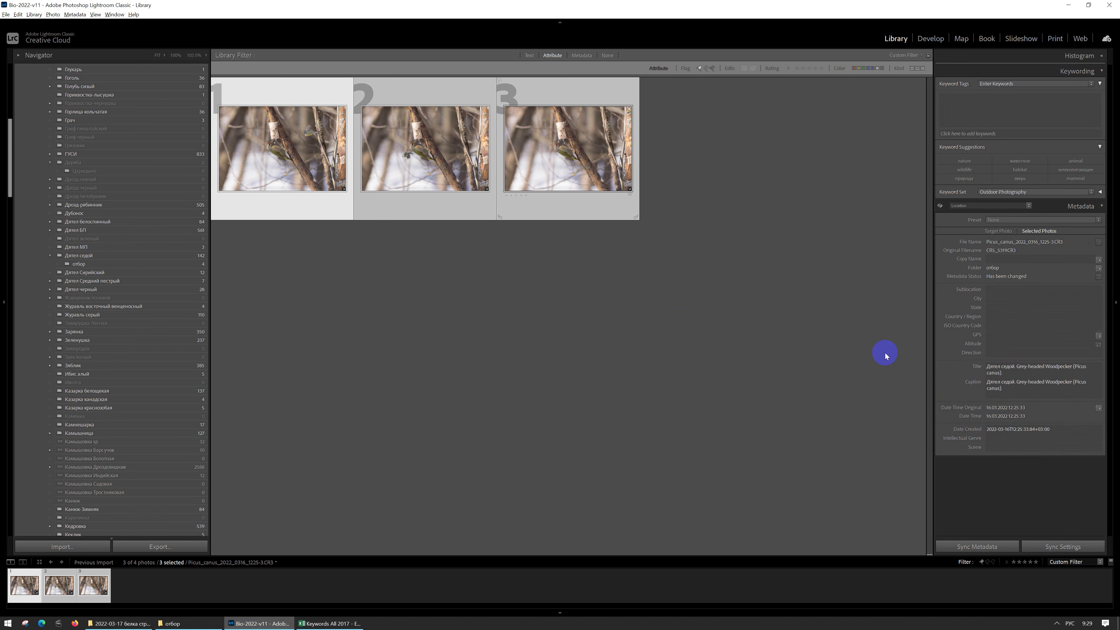
pyautogui.click(1021, 367)
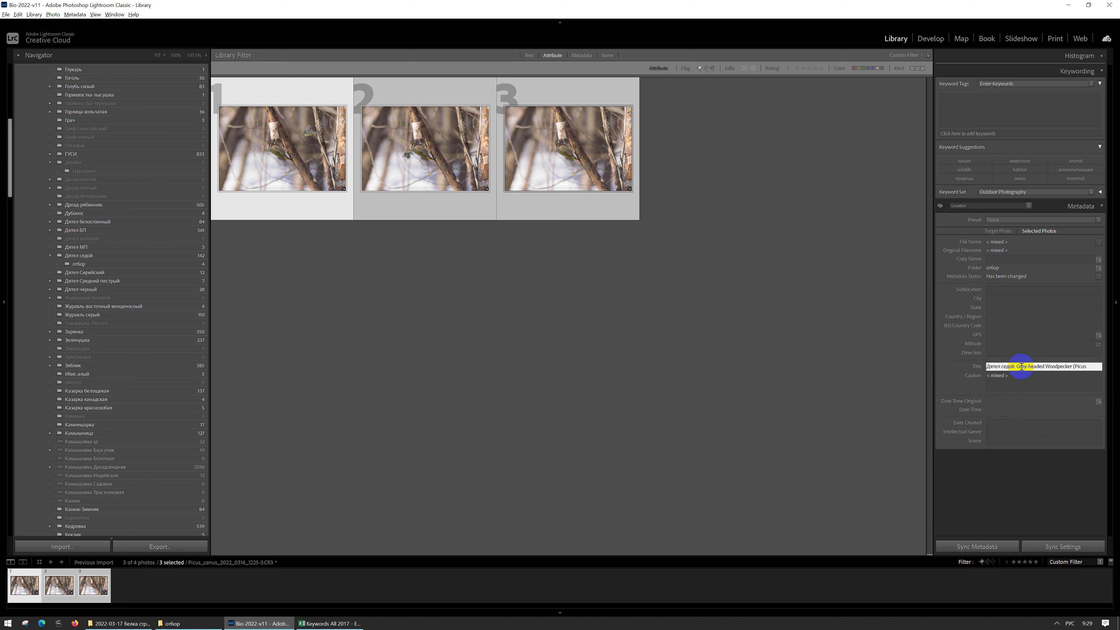
pyautogui.press('Return')
pyautogui.click(1021, 383)
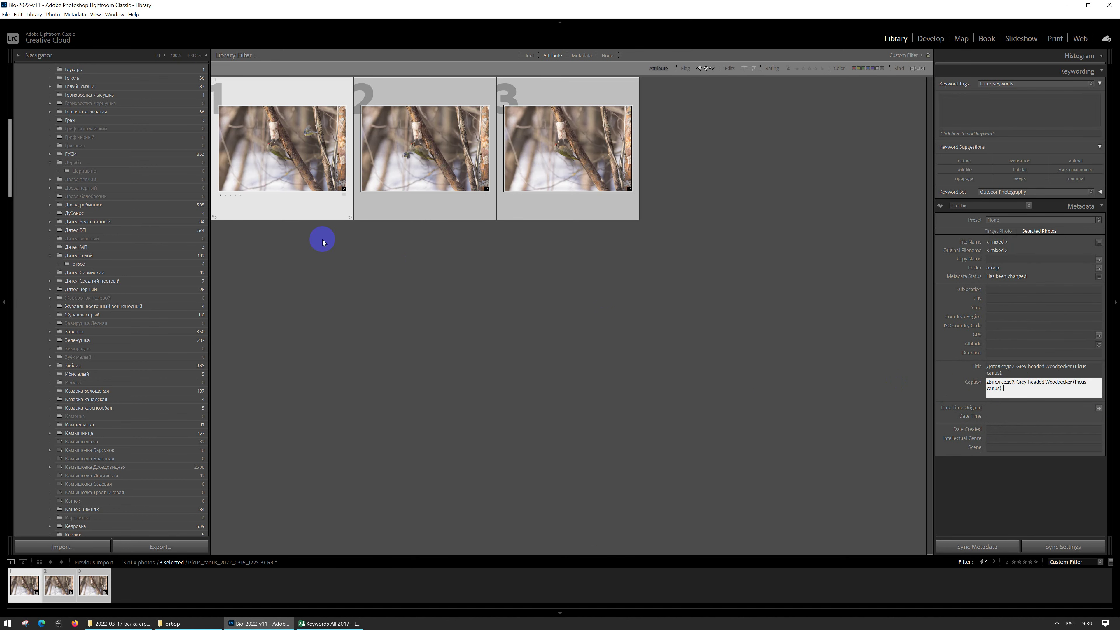
# Step: Switch to Excel and copy the location text "Парк Царицыно, Москва. Moscow. Russia." from the "Место" sheet
pyautogui.click(348, 624)
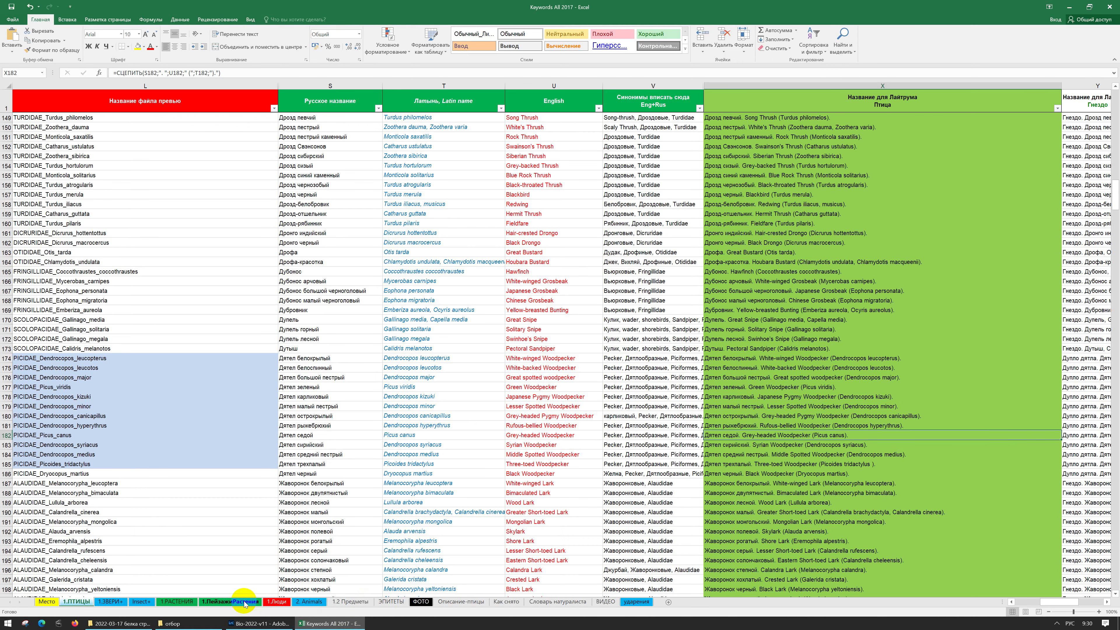
pyautogui.click(46, 602)
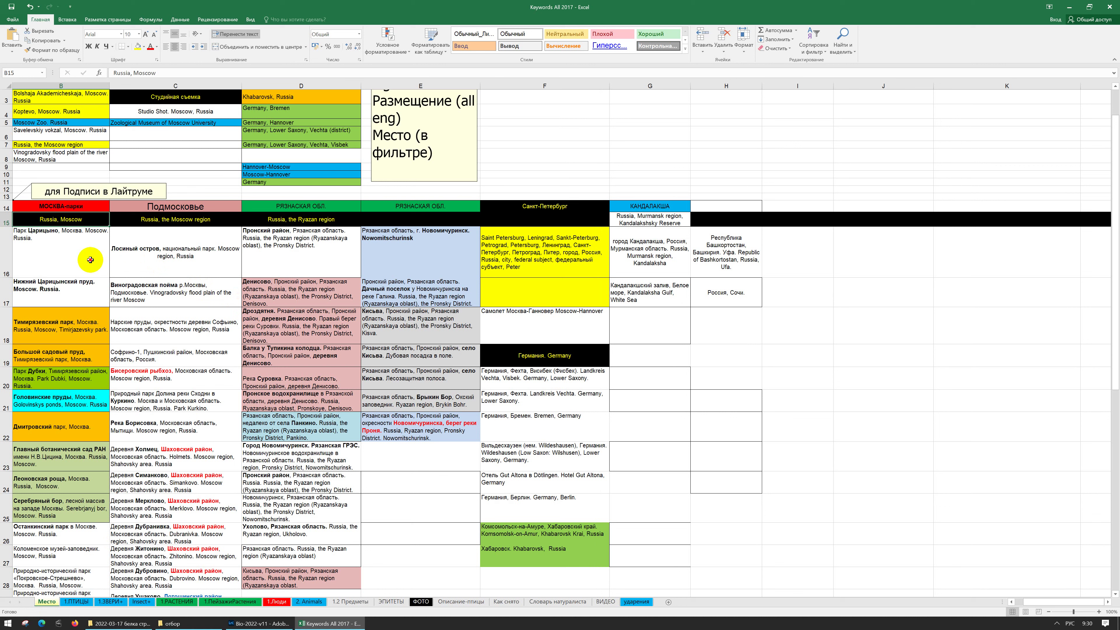
pyautogui.click(45, 243)
pyautogui.doubleClick(41, 242)
pyautogui.moveTo(41, 242); pyautogui.dragTo(2, 226)
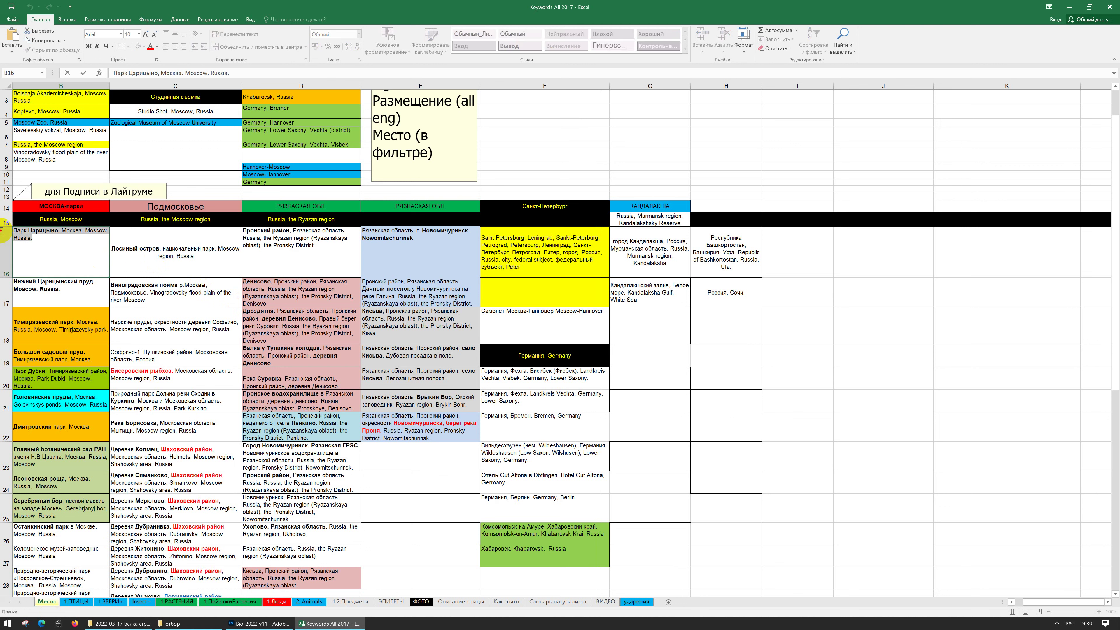
# Step: Back in Lightroom, append the copied location "Парк Царицыно, Москва. Moscow. Russia" to the three photos' caption
pyautogui.hotkey('alt', 'Tab')
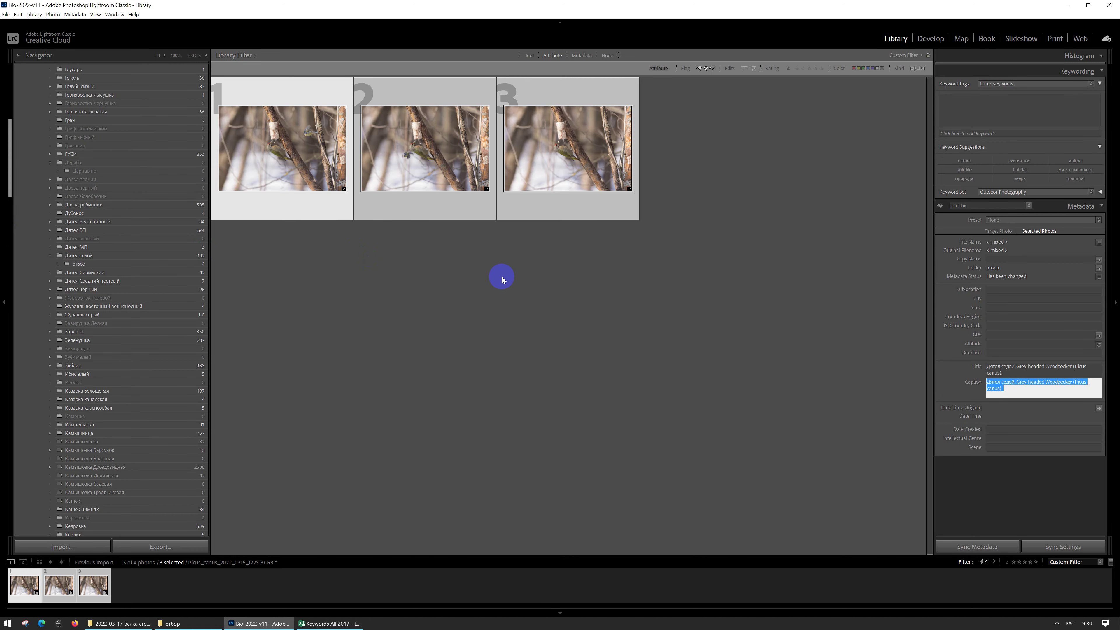
pyautogui.click(1066, 384)
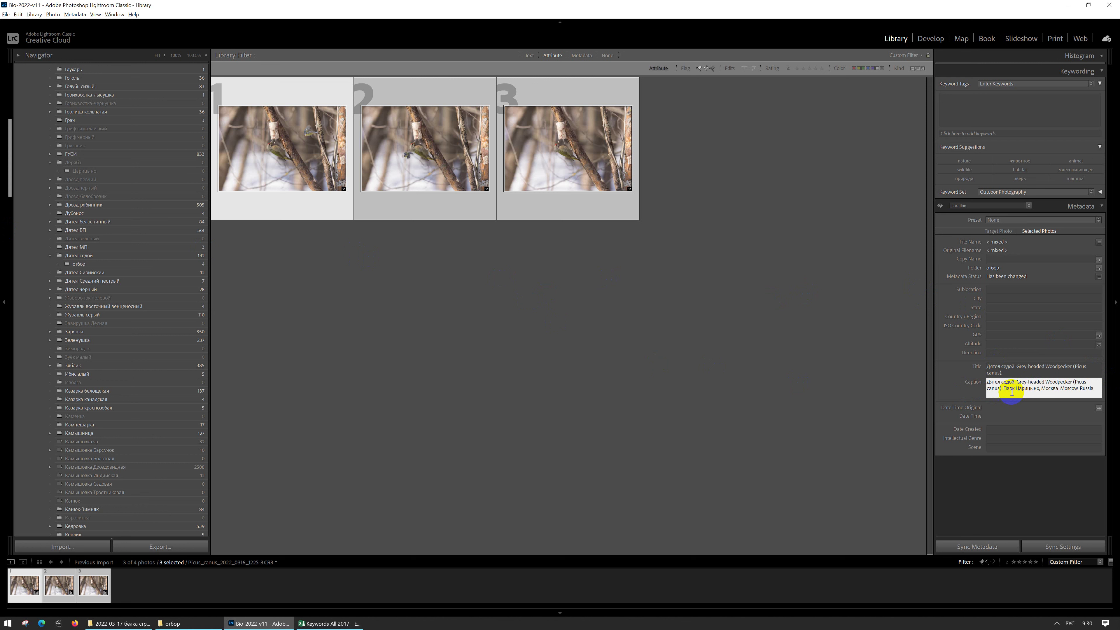
pyautogui.click(1059, 398)
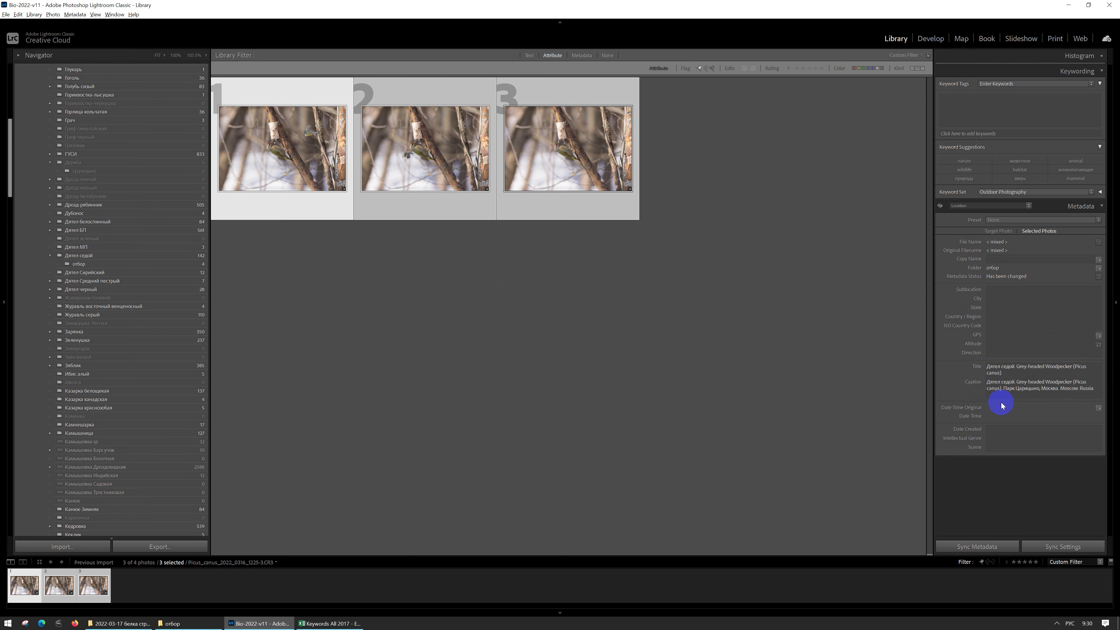
# Step: Reselect photos in the filtered grid, ending with only the third one, to check its metadata
pyautogui.click(710, 266)
pyautogui.click(584, 143)
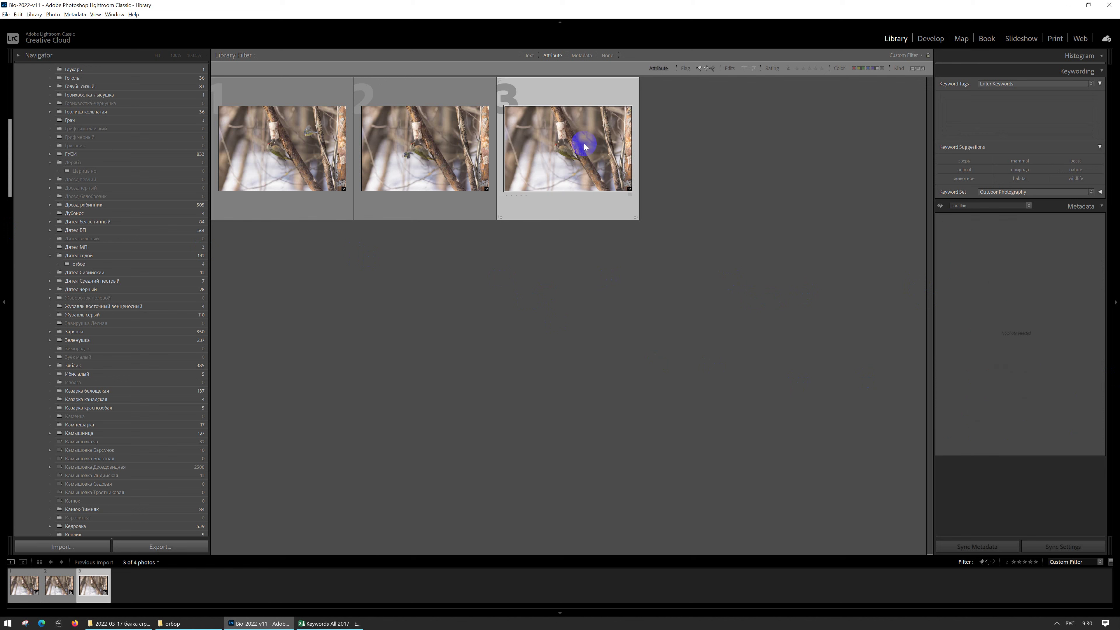
pyautogui.keyDown('shift'); pyautogui.click(270, 152); pyautogui.keyUp('shift')
pyautogui.click(577, 262)
pyautogui.click(567, 170)
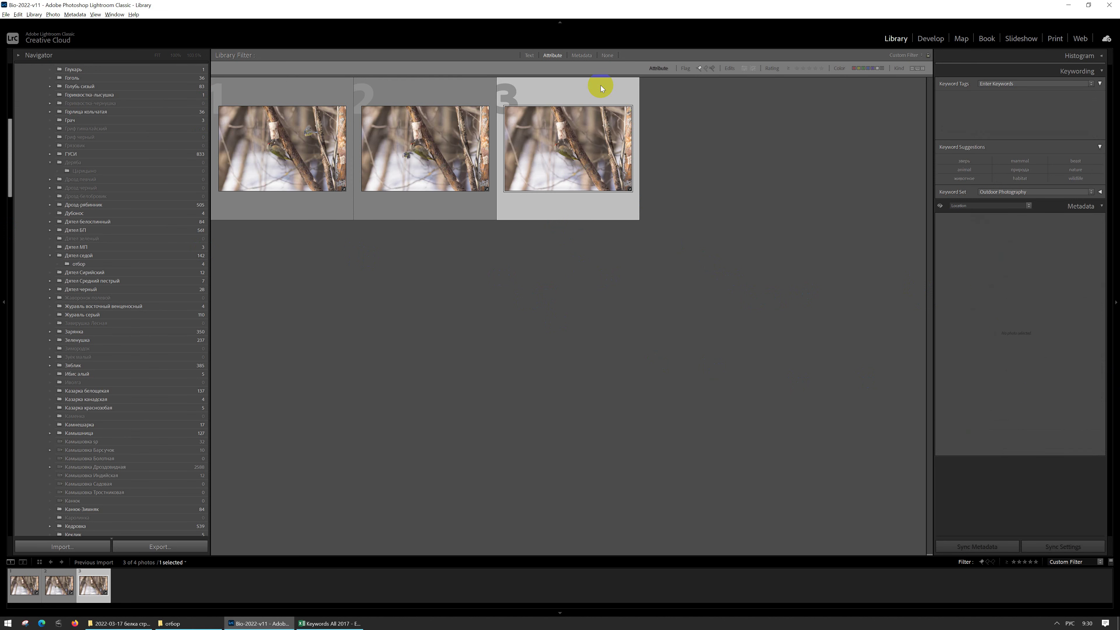
# Step: Turn off the attribute filter and display the Metadata filter for the previous import
pyautogui.click(607, 55)
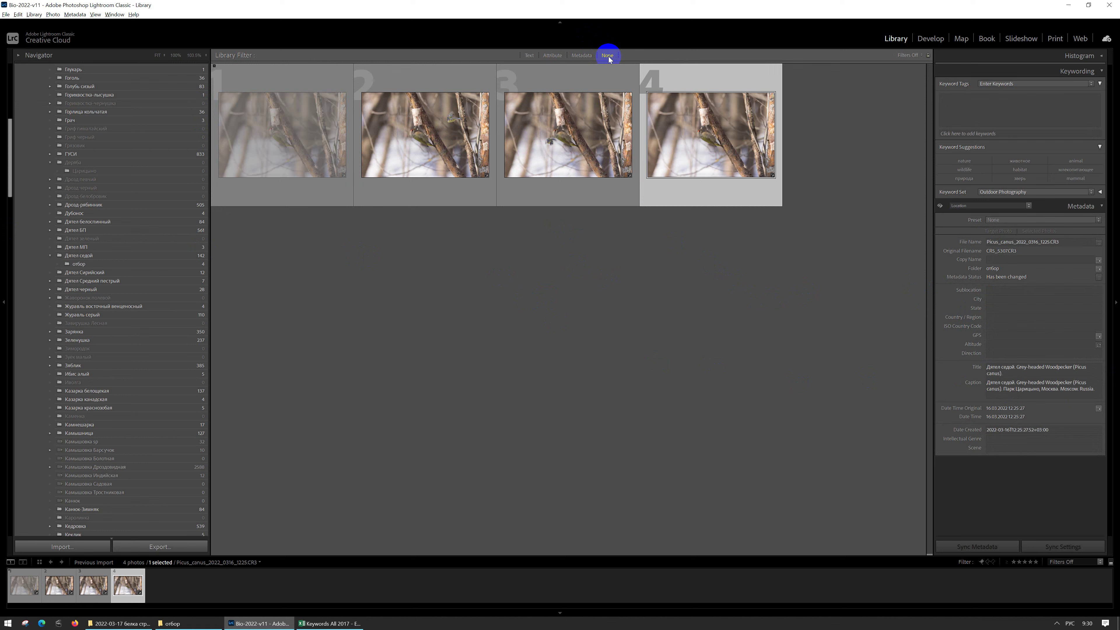
pyautogui.click(582, 55)
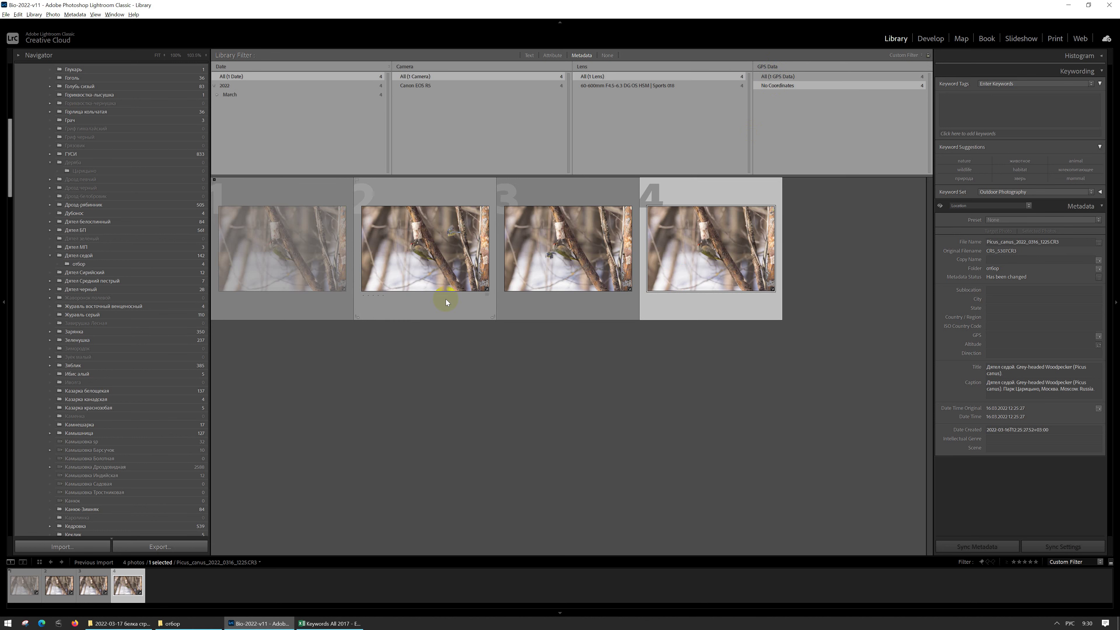
# Step: Check the first photo's metadata, and select the second through fourth photos together
pyautogui.click(394, 246)
pyautogui.click(307, 238)
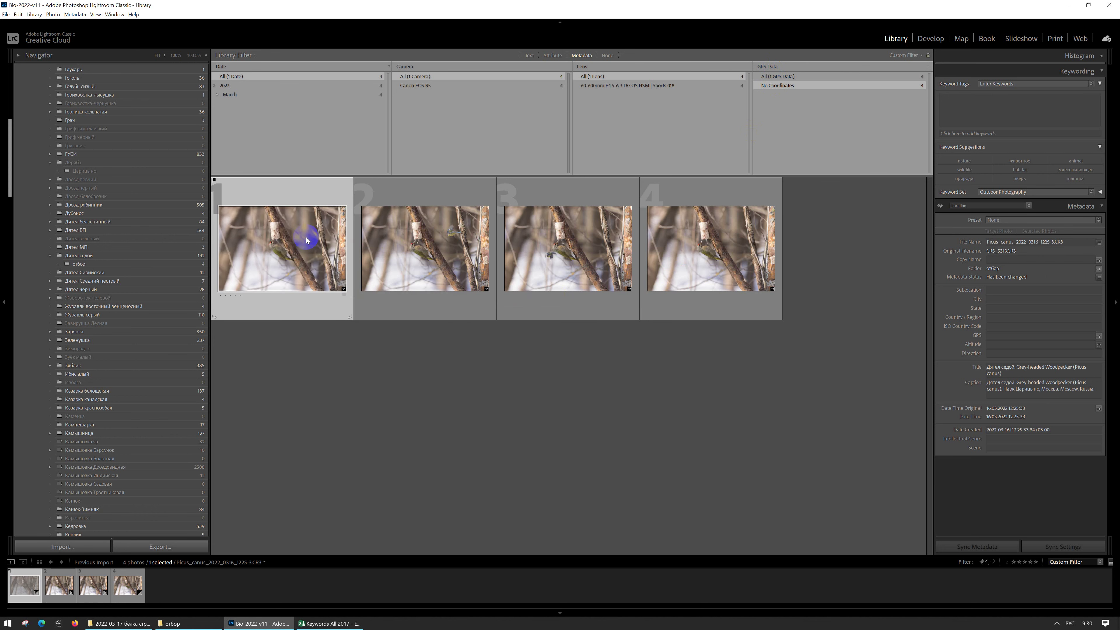
pyautogui.click(464, 358)
pyautogui.click(375, 236)
pyautogui.keyDown('shift'); pyautogui.click(651, 235); pyautogui.keyUp('shift')
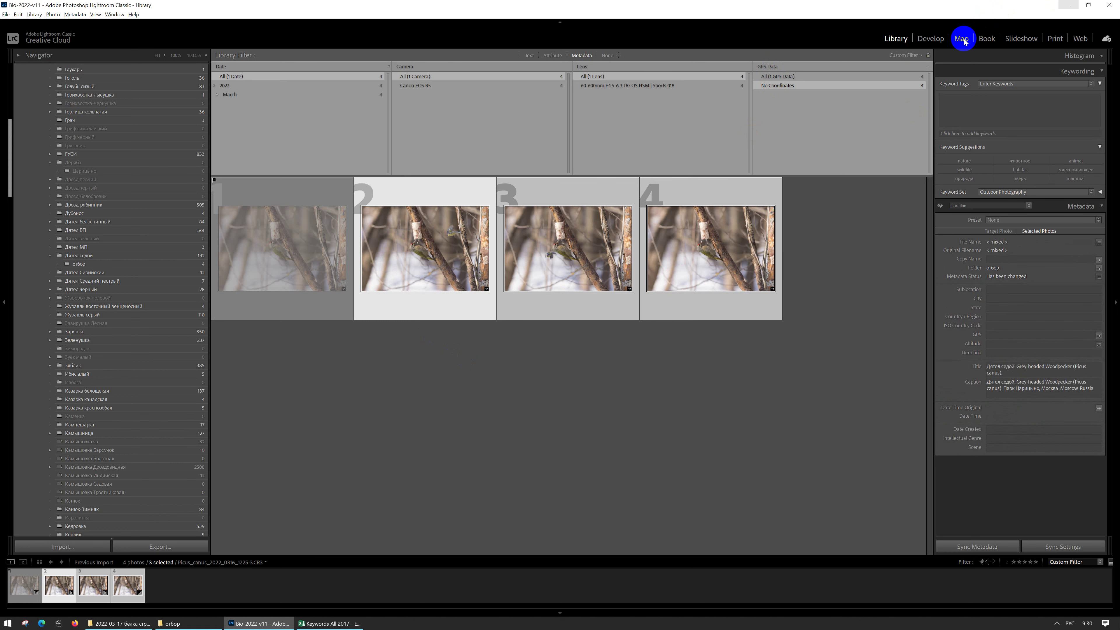
# Step: Open the Map module and go to the wooded park paths near the saved location "Орехово"
pyautogui.hotkey('ctrl', 'alt', '3')
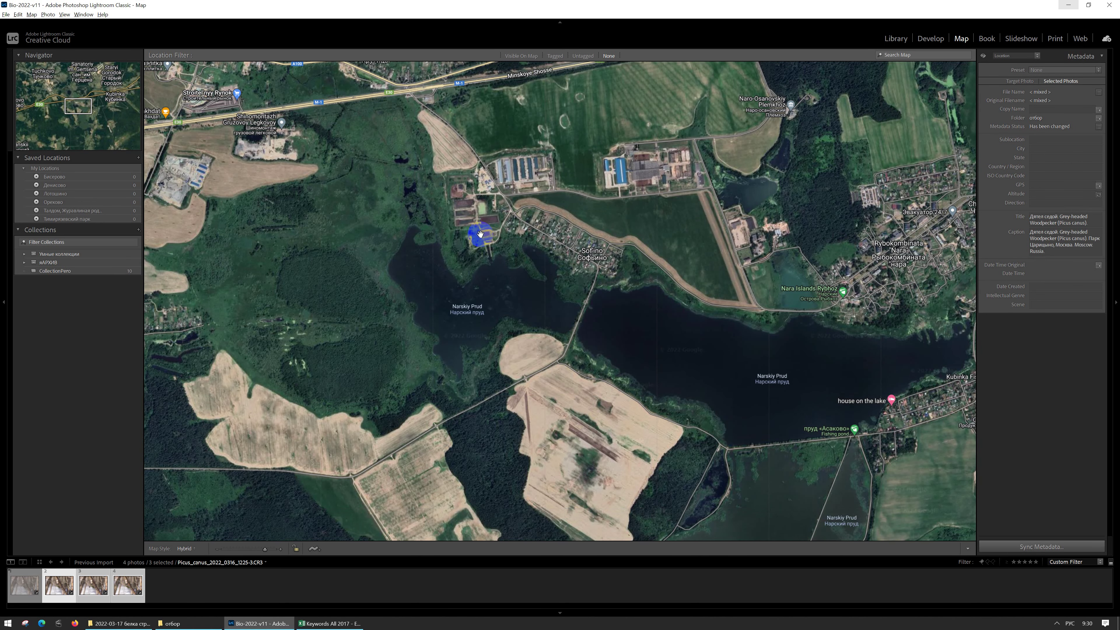
pyautogui.moveTo(517, 273); pyautogui.dragTo(439, 215)
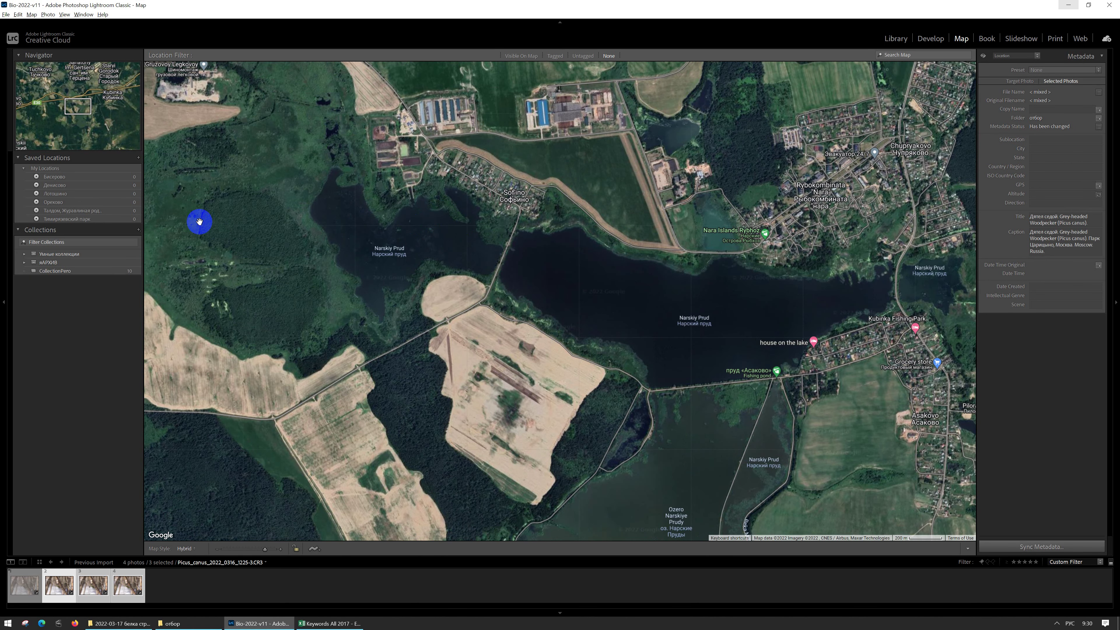
pyautogui.click(138, 203)
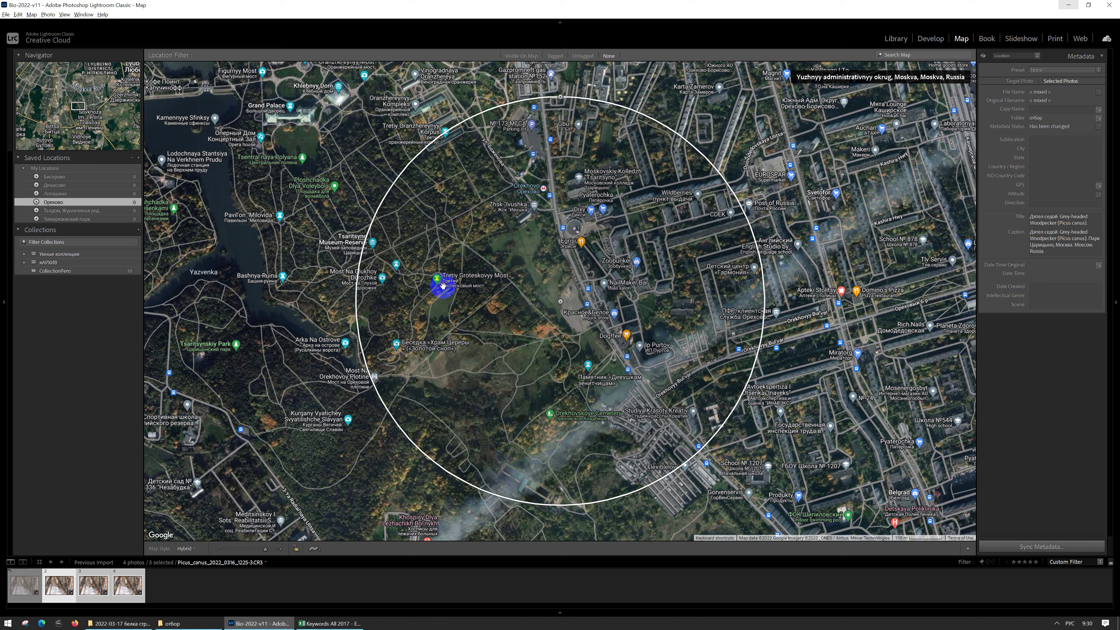
pyautogui.moveTo(443, 255); pyautogui.dragTo(476, 260)
pyautogui.scroll(3, 520, 299)
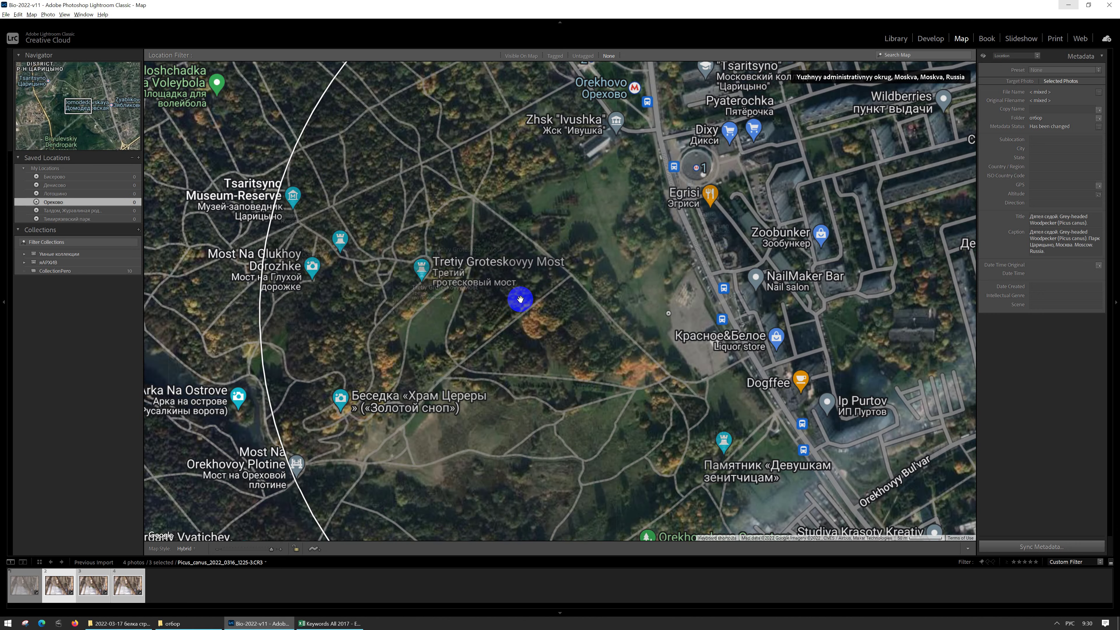
pyautogui.scroll(2, 570, 315)
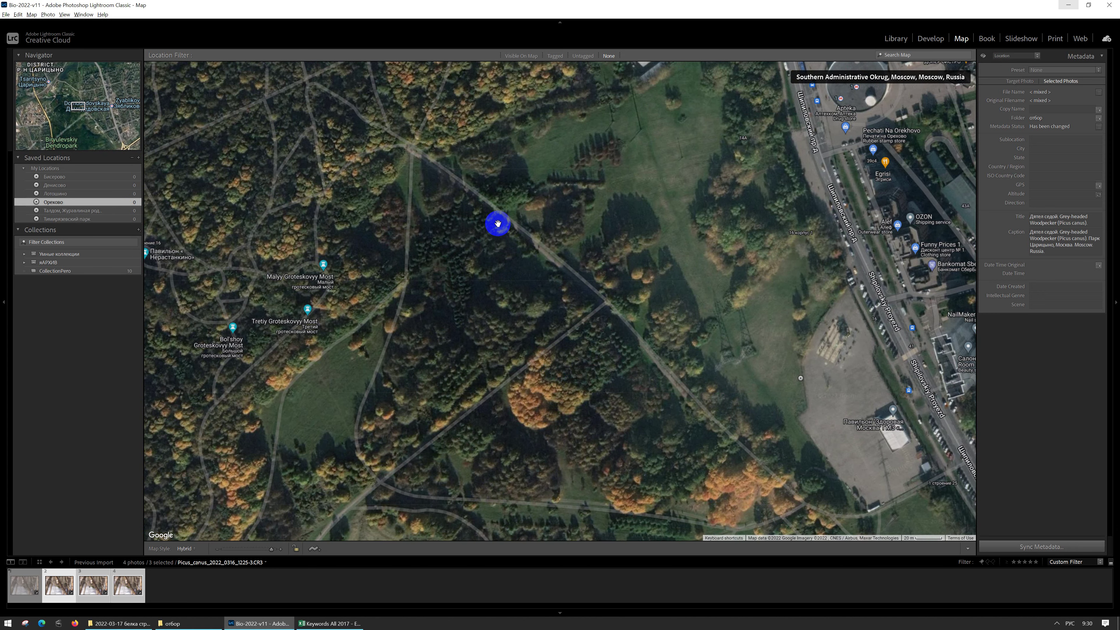
pyautogui.scroll(1, 479, 237)
pyautogui.scroll(-1, 482, 238)
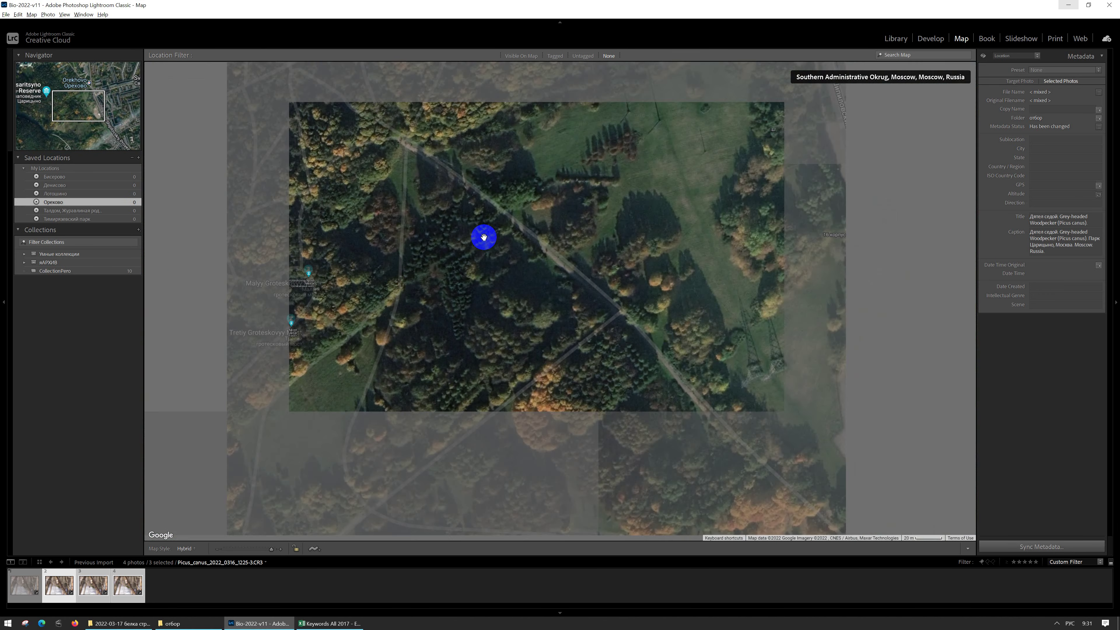
# Step: Geotag the three selected woodpecker photos by placing them on the map in the woods beside the diagonal park path
pyautogui.click(132, 595)
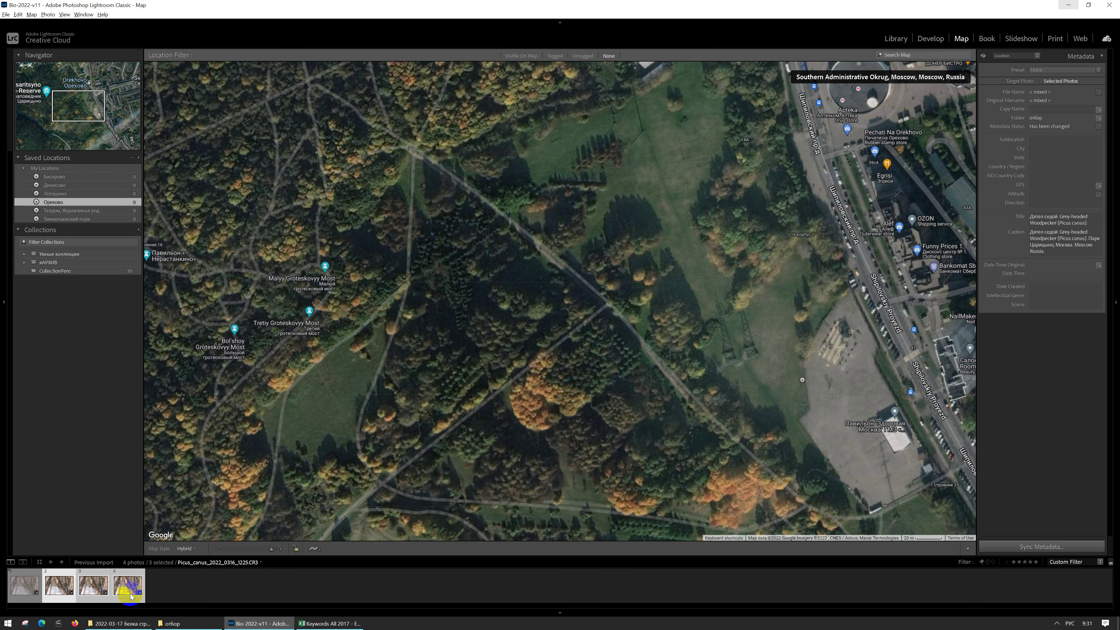
pyautogui.click(158, 561)
pyautogui.moveTo(136, 586); pyautogui.dragTo(500, 254)
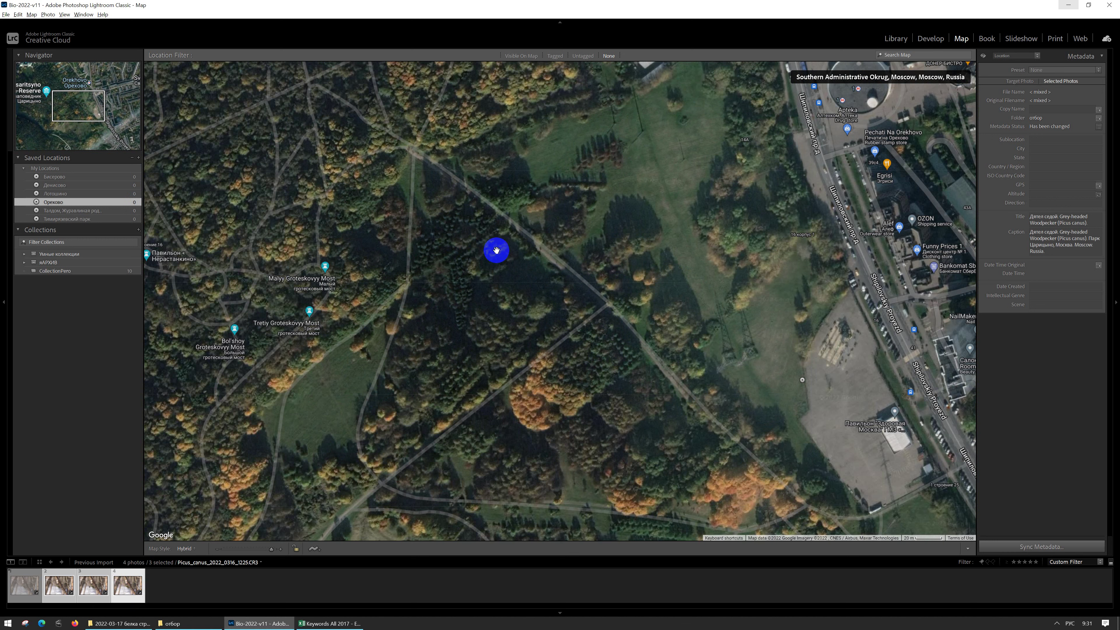
pyautogui.click(497, 293)
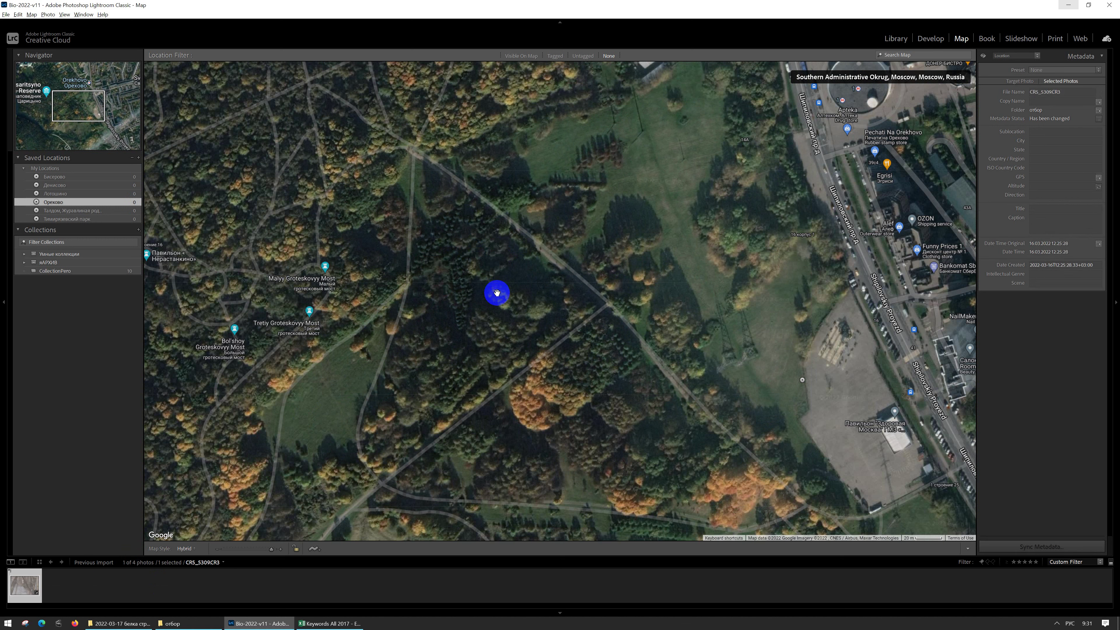
pyautogui.click(117, 591)
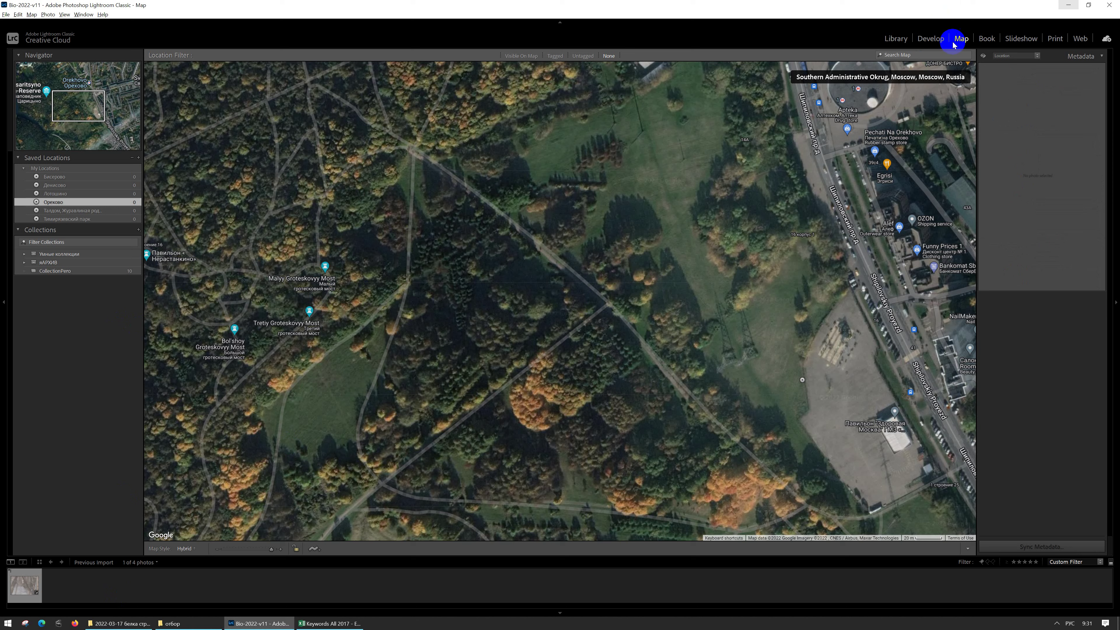
# Step: Return to the Library and check the metadata of the photo listed under No Coordinates
pyautogui.click(897, 38)
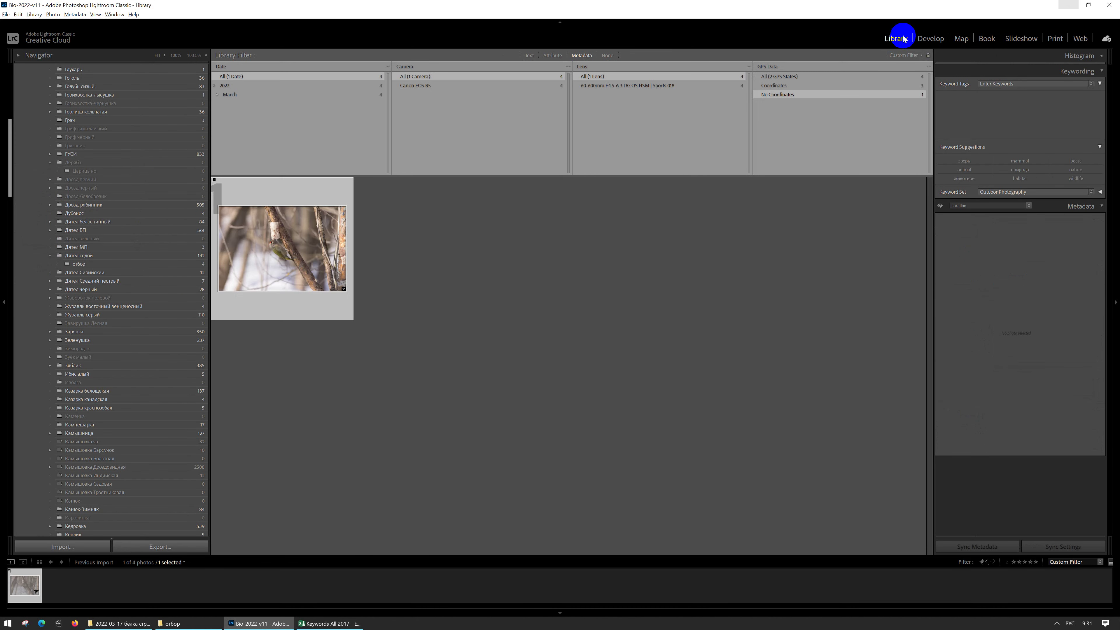
pyautogui.click(390, 236)
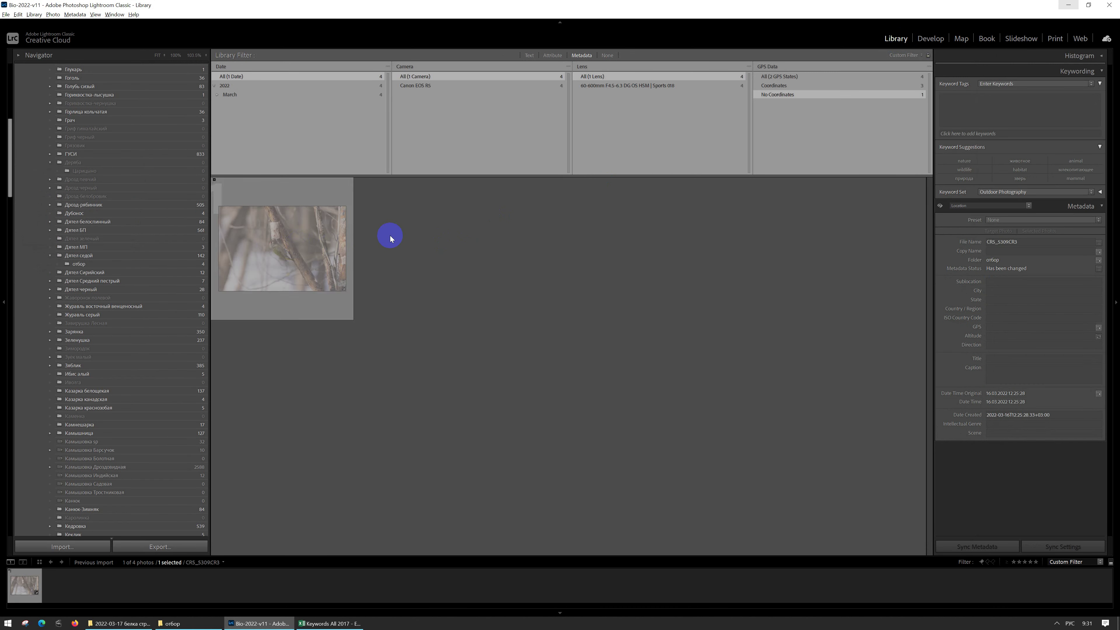
pyautogui.click(316, 235)
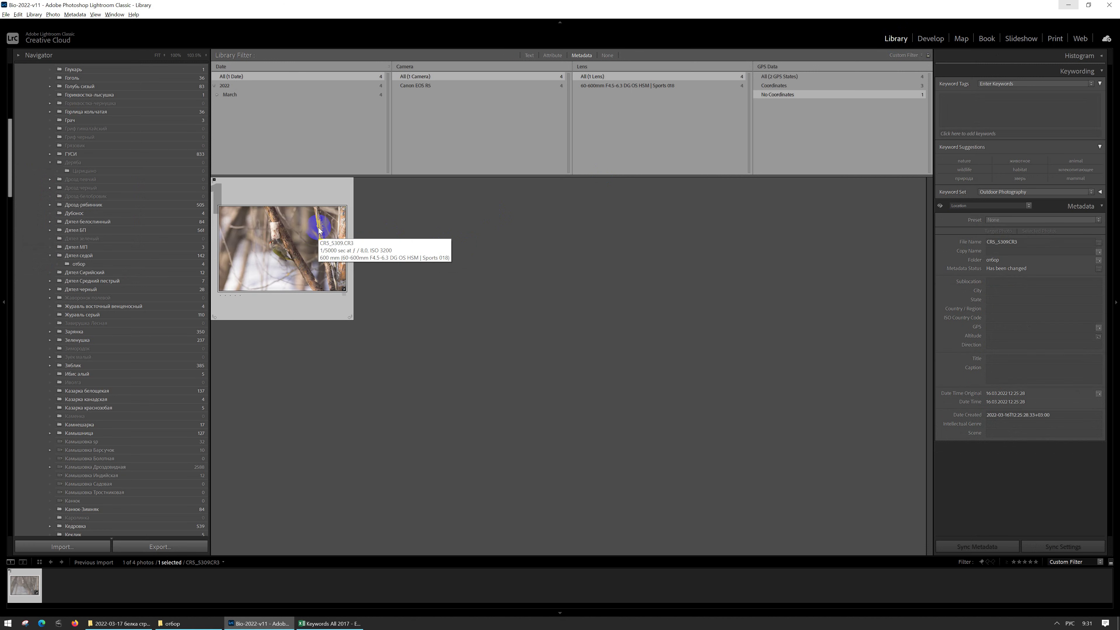
# Step: Switch the Library Filter to Attribute for the previous import's photos, and display the Metadata filter alongside it
pyautogui.click(556, 56)
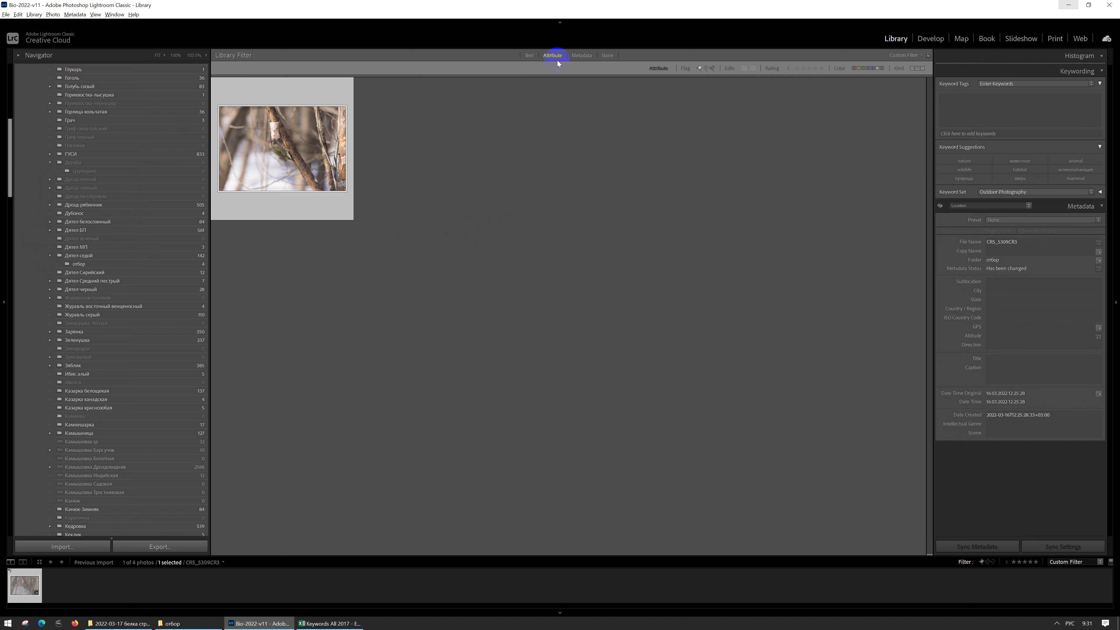
pyautogui.click(568, 148)
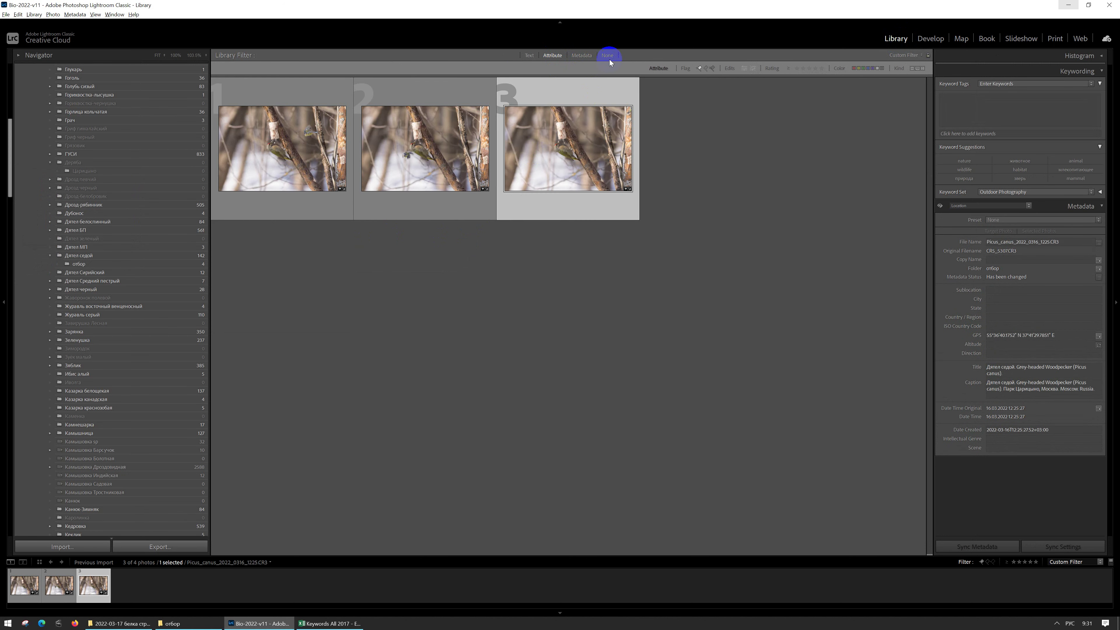
pyautogui.click(581, 56)
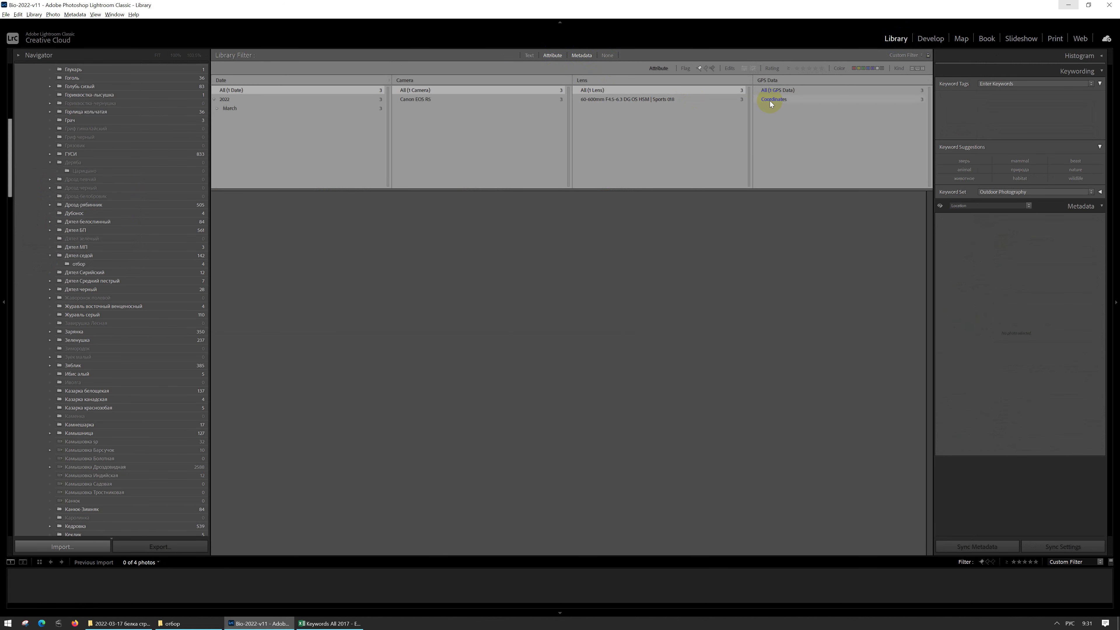
# Step: Filter the photos by GPS data to those with coordinates and check the GPS field of the third and second photos
pyautogui.click(782, 98)
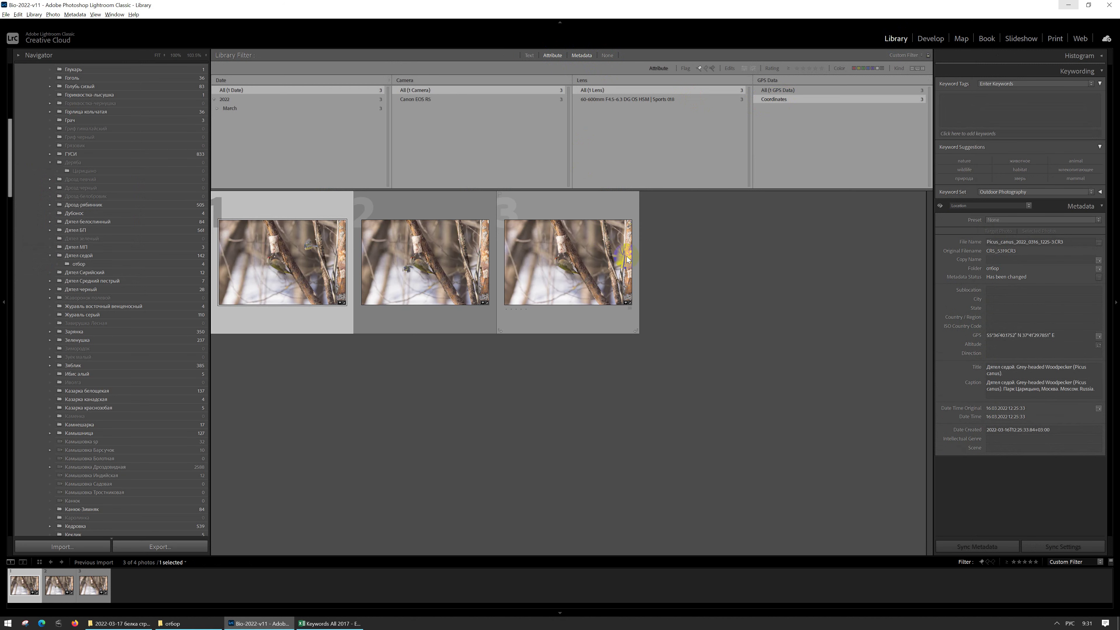
pyautogui.click(586, 258)
pyautogui.doubleClick(1037, 336)
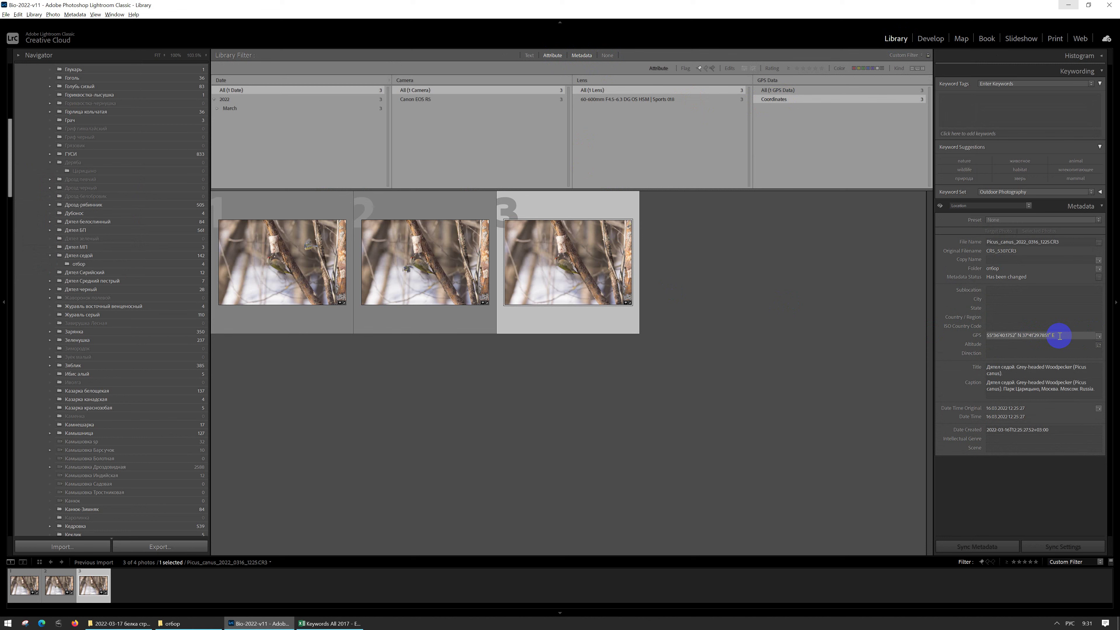
pyautogui.press('Return')
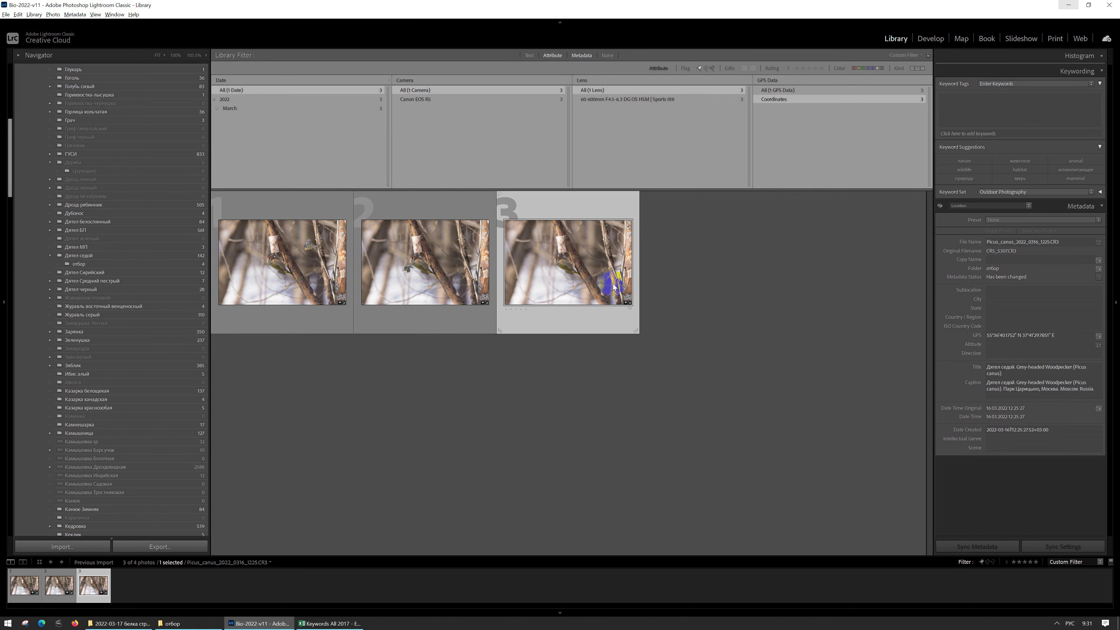
pyautogui.click(425, 259)
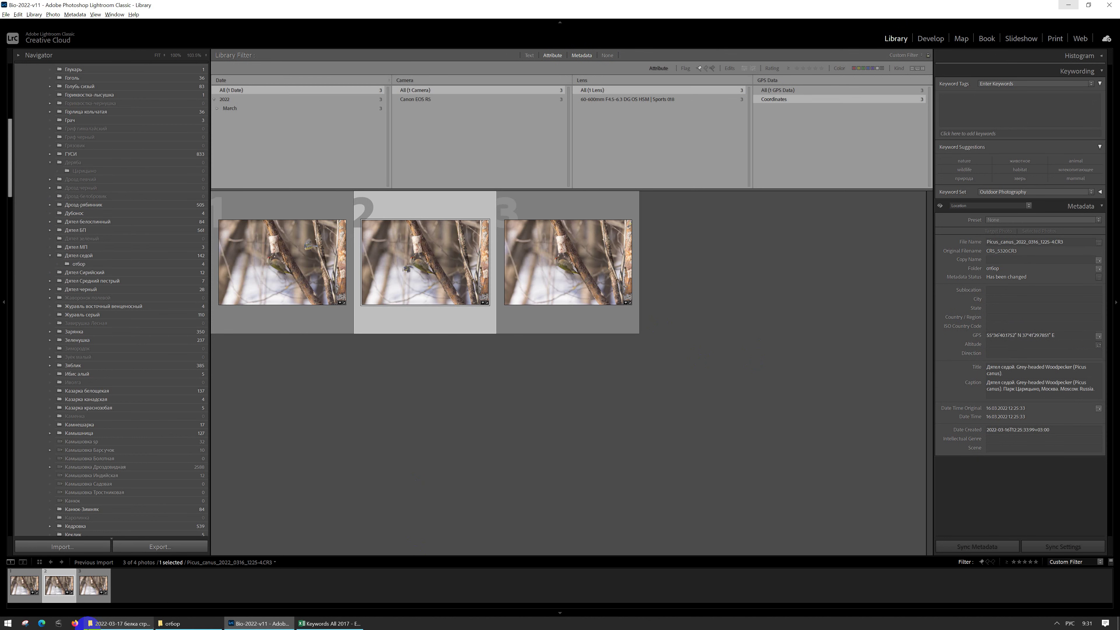
# Step: Switch to Firefox, open the fotoparus.com site and open its alphabetical bird list for the letters ДЕЁЖ
pyautogui.click(74, 623)
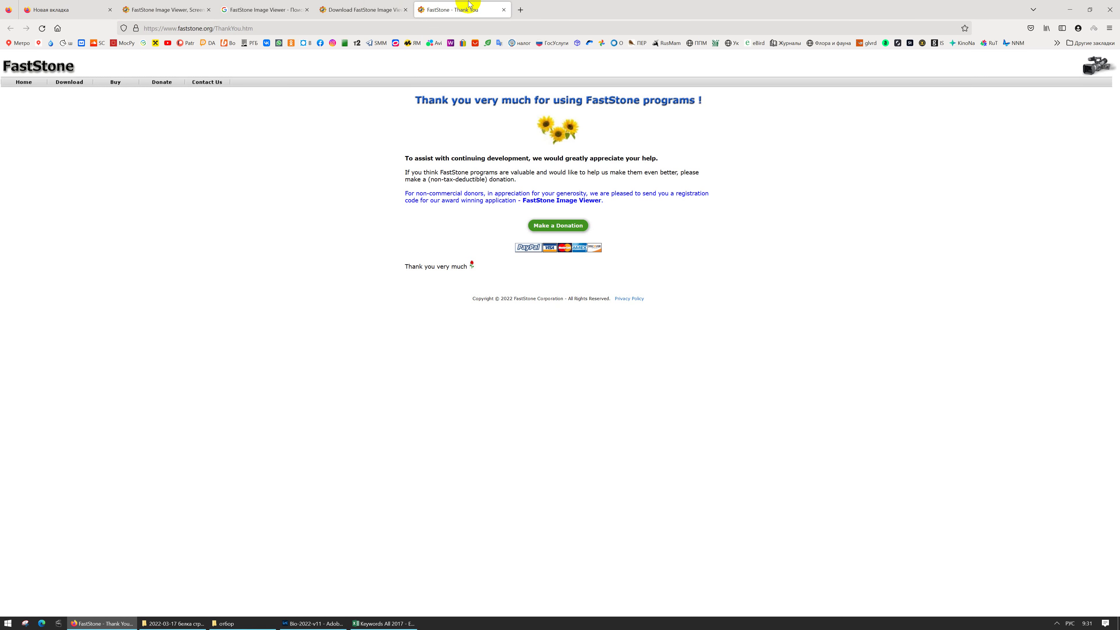
pyautogui.click(345, 43)
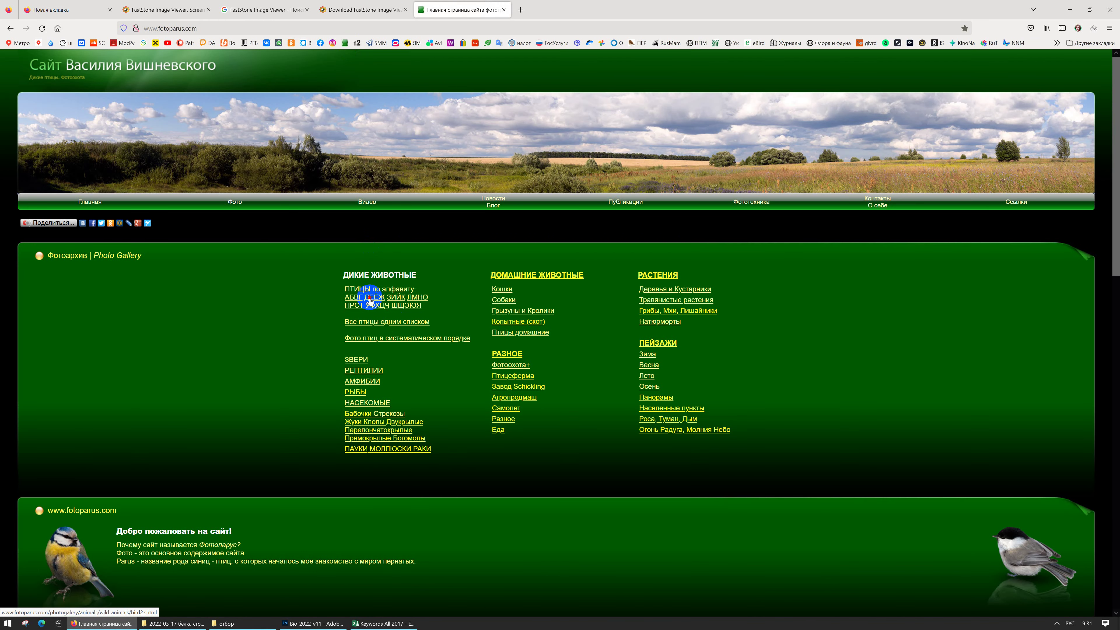
pyautogui.click(370, 300)
# Step: Open the Дятел седой (Picus canus) gallery from the bird list and view its first photo
pyautogui.scroll(-5, 510, 413)
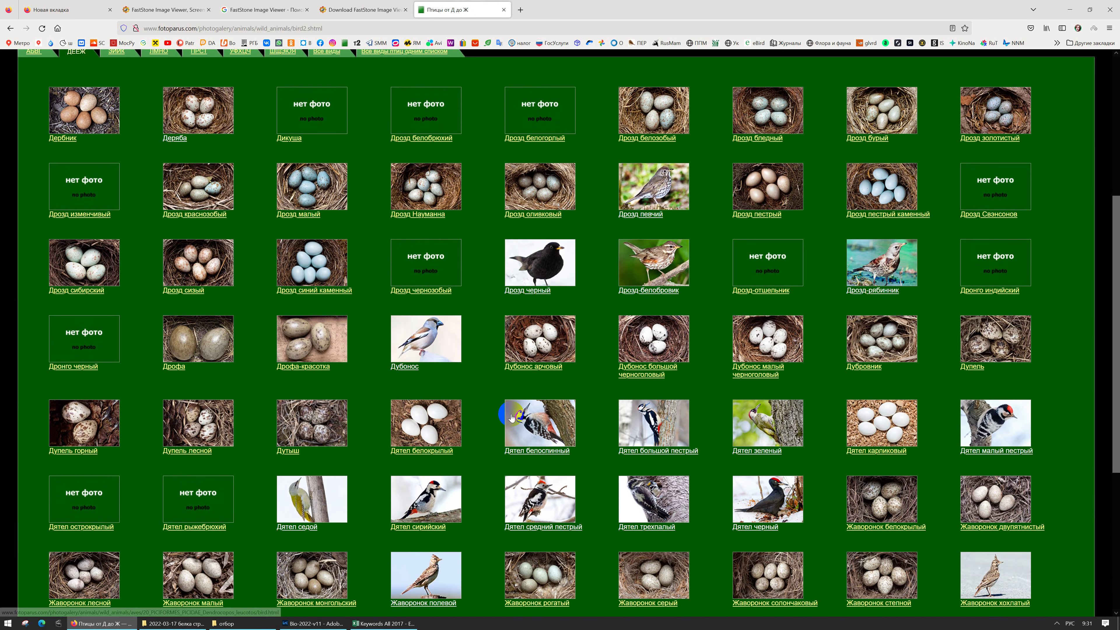
pyautogui.scroll(-2, 511, 416)
pyautogui.click(316, 403)
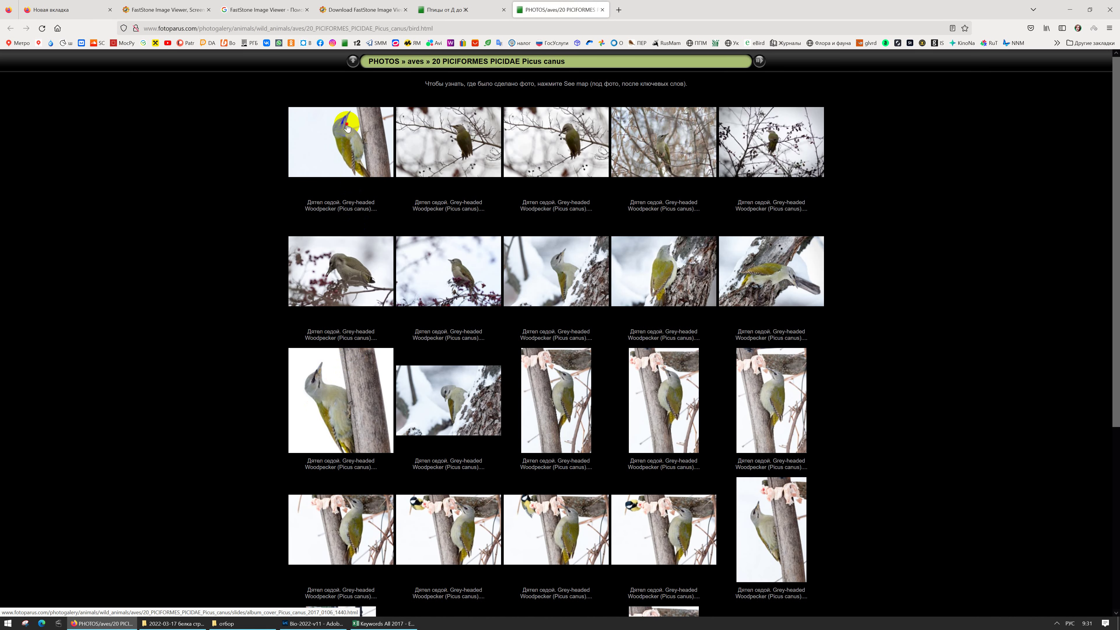
pyautogui.click(347, 128)
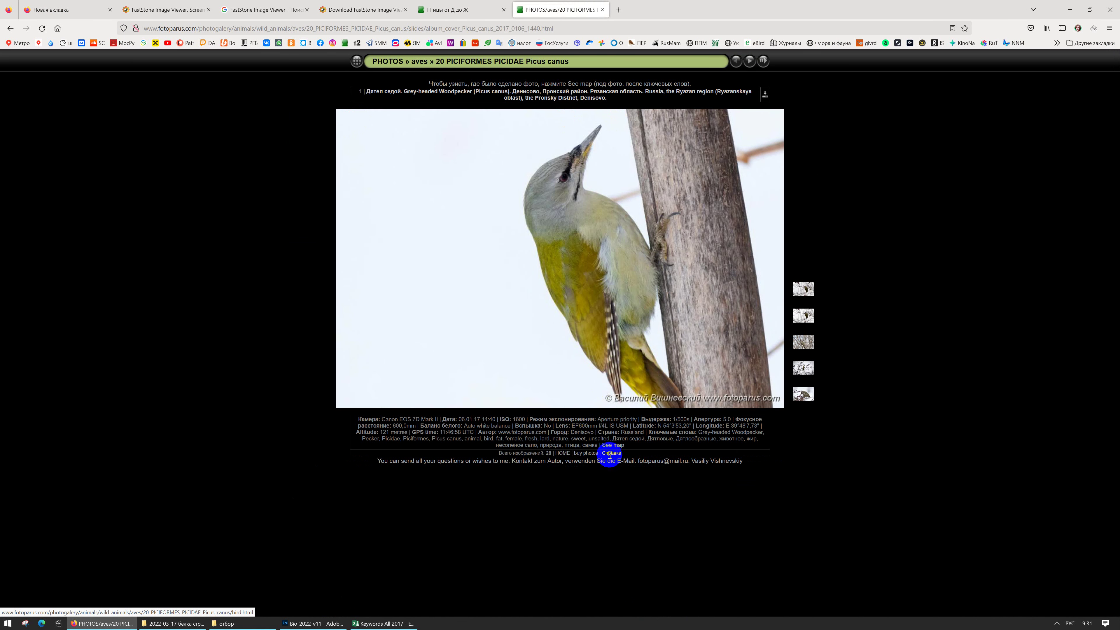
# Step: Examine the first woodpecker photo's shooting location on its linked map, including the surrounding area and the nearby reservoir
pyautogui.click(613, 446)
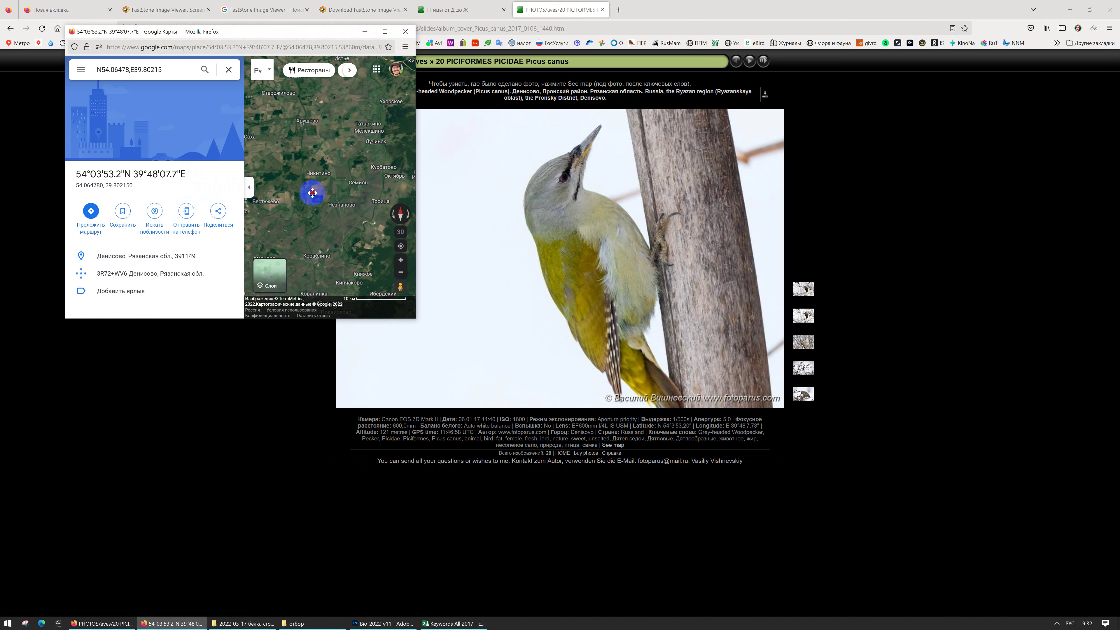
pyautogui.moveTo(312, 193); pyautogui.dragTo(346, 155)
pyautogui.click(384, 31)
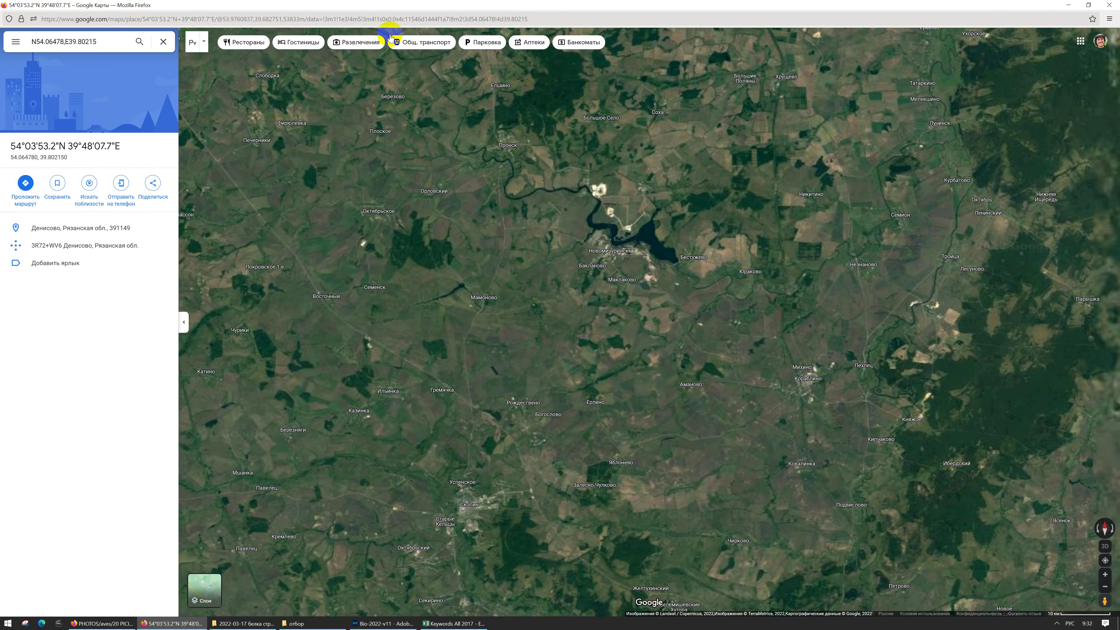
pyautogui.click(646, 309)
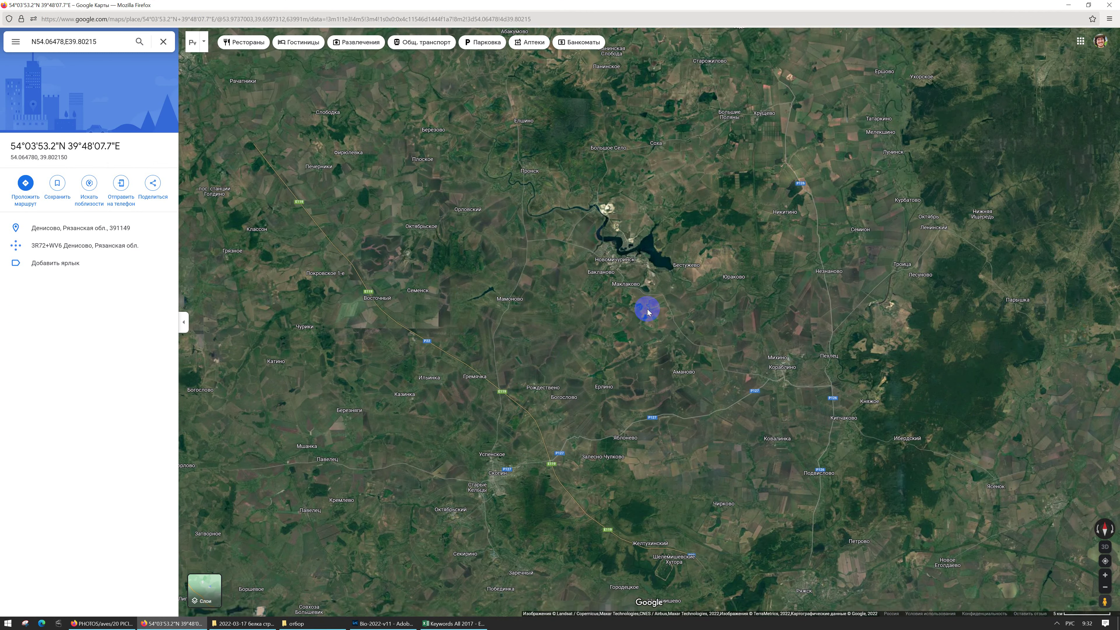
pyautogui.scroll(-2, 646, 312)
pyautogui.moveTo(637, 262); pyautogui.dragTo(647, 269)
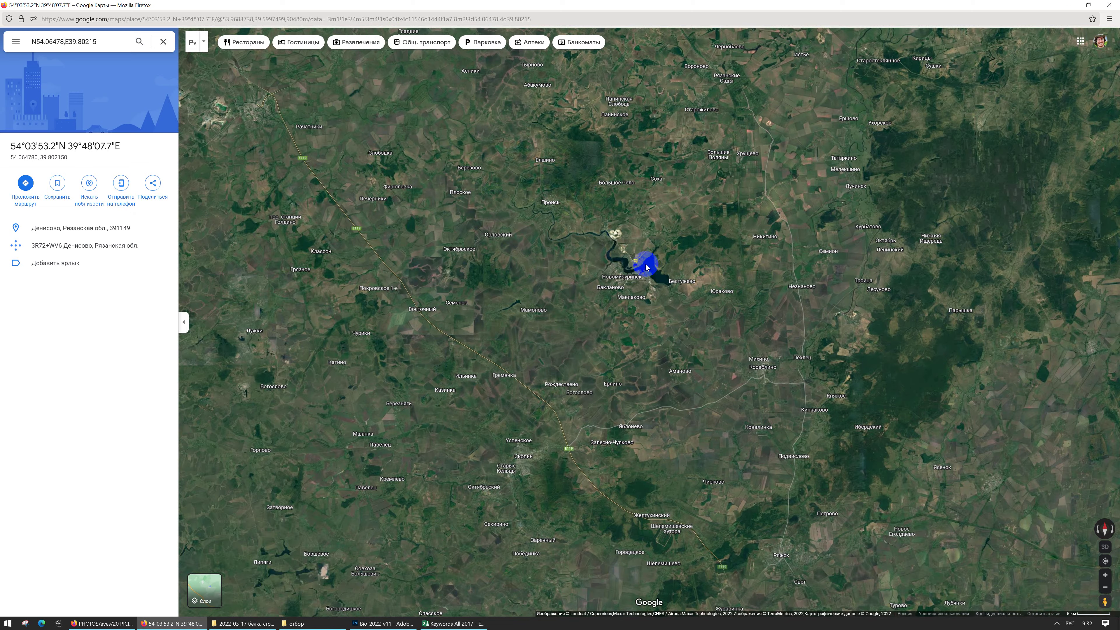
pyautogui.scroll(2, 647, 268)
pyautogui.scroll(2, 632, 260)
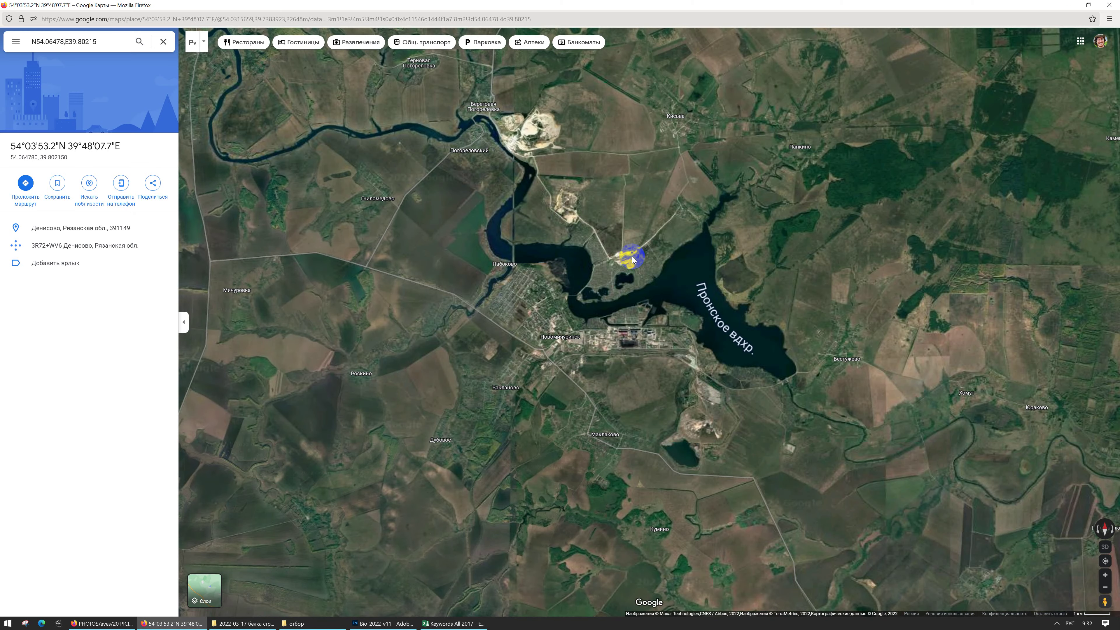
pyautogui.scroll(1, 633, 259)
pyautogui.moveTo(659, 177); pyautogui.dragTo(590, 248)
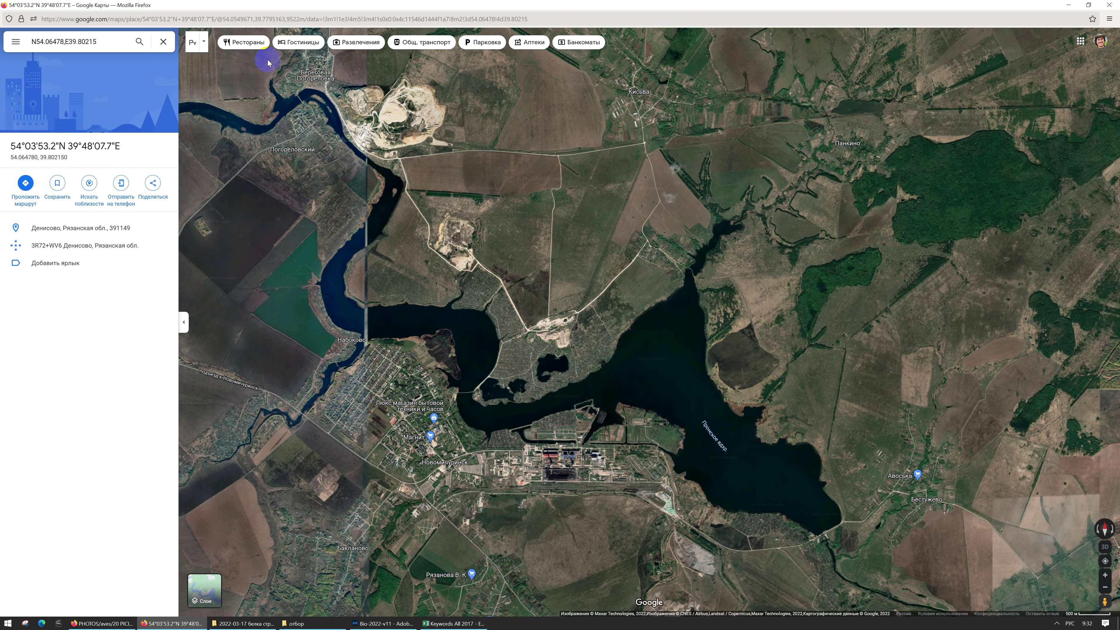
pyautogui.click(1109, 5)
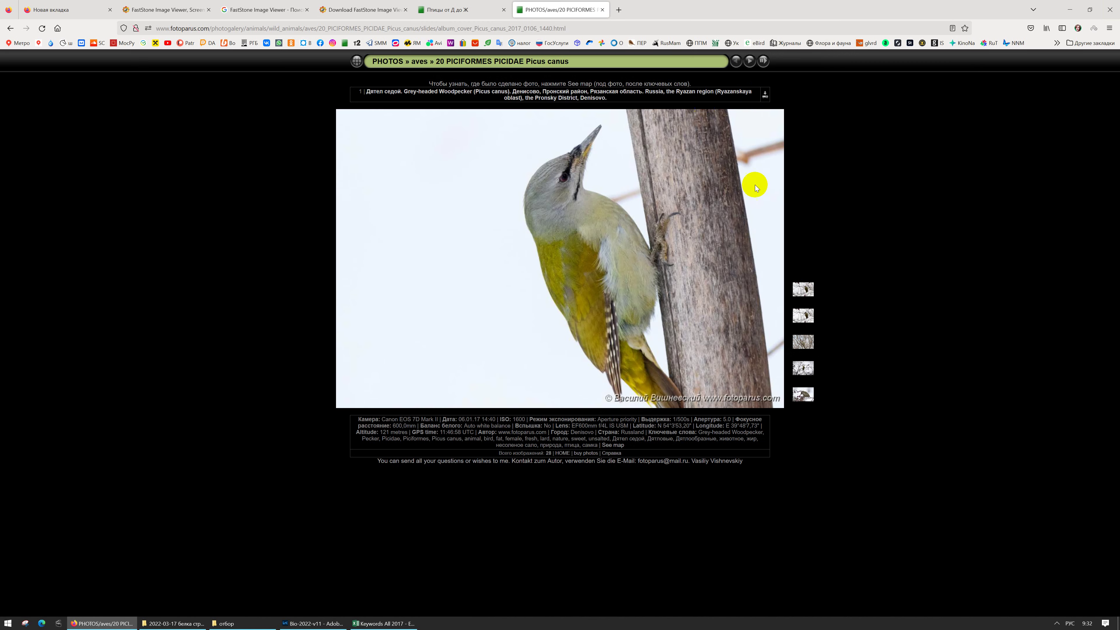
# Step: Go to the second woodpecker photo and view its shooting location in Moscow on the linked map
pyautogui.click(741, 262)
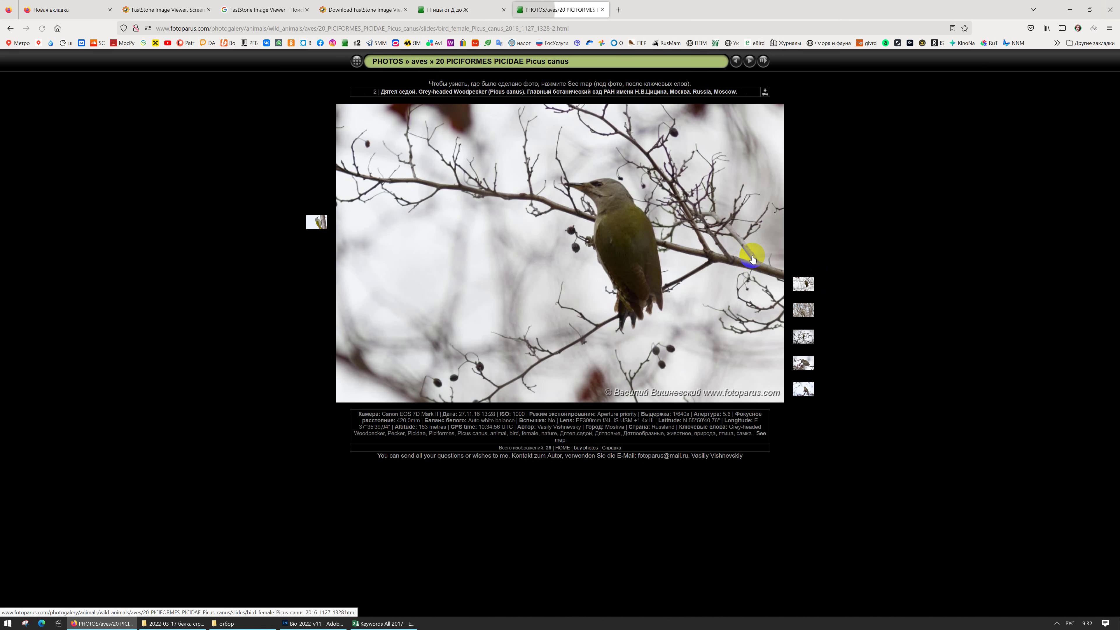
pyautogui.click(560, 440)
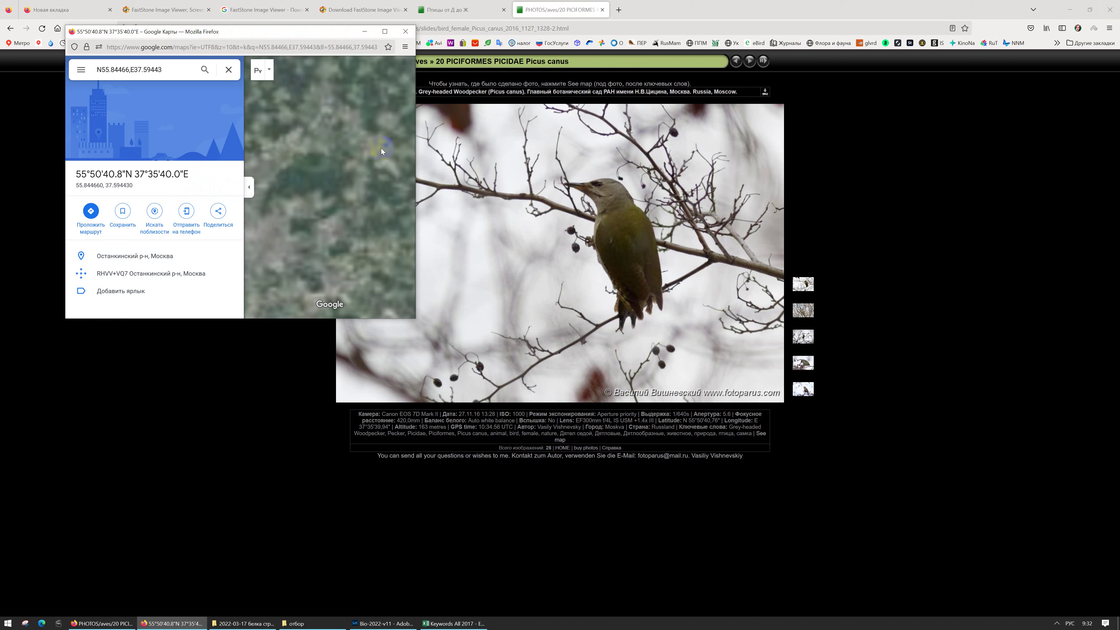
pyautogui.moveTo(378, 149); pyautogui.dragTo(367, 168)
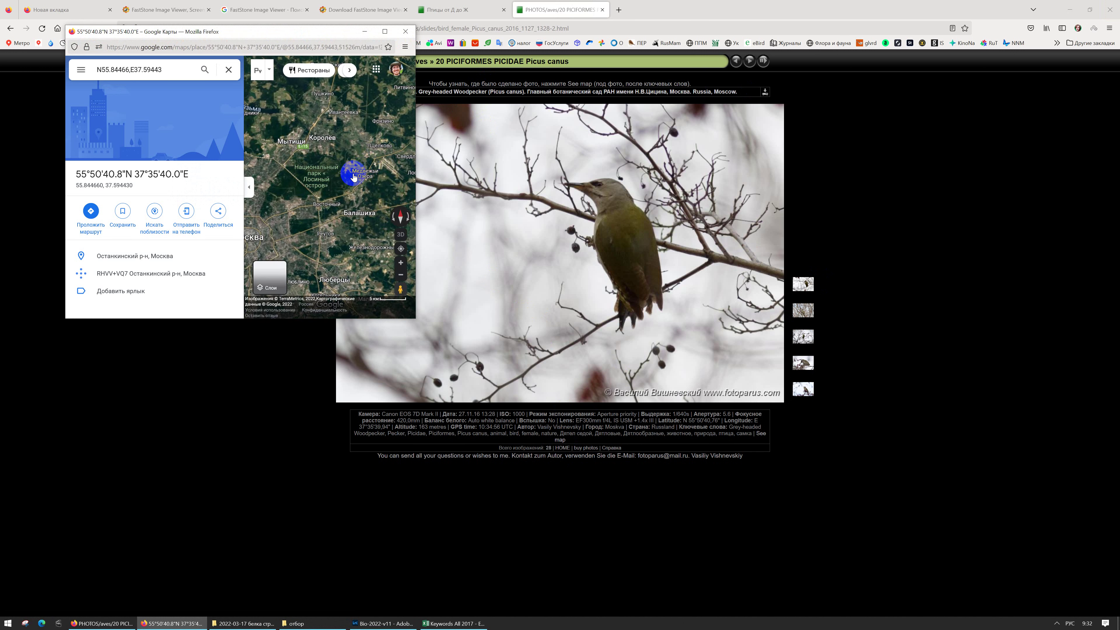
pyautogui.moveTo(325, 190)
pyautogui.mouseDown()
pyautogui.moveTo(391, 167)
pyautogui.moveTo(325, 170)
pyautogui.moveTo(346, 194)
pyautogui.mouseUp()
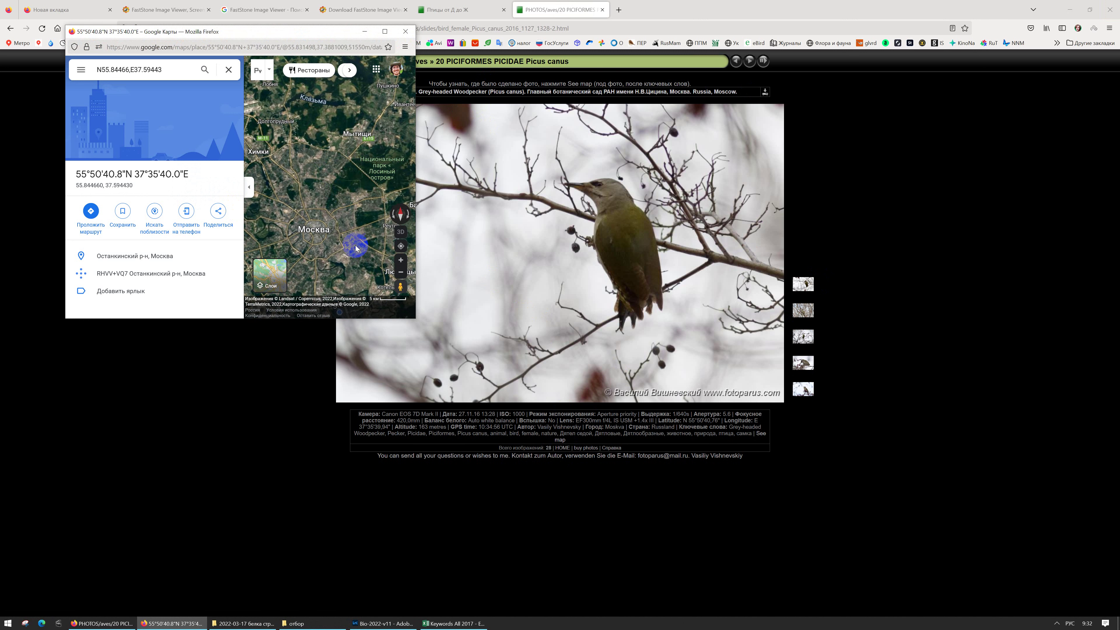
# Step: Get driving directions from the current location to the second photo's shooting spot and inspect the route's end on the map
pyautogui.click(91, 211)
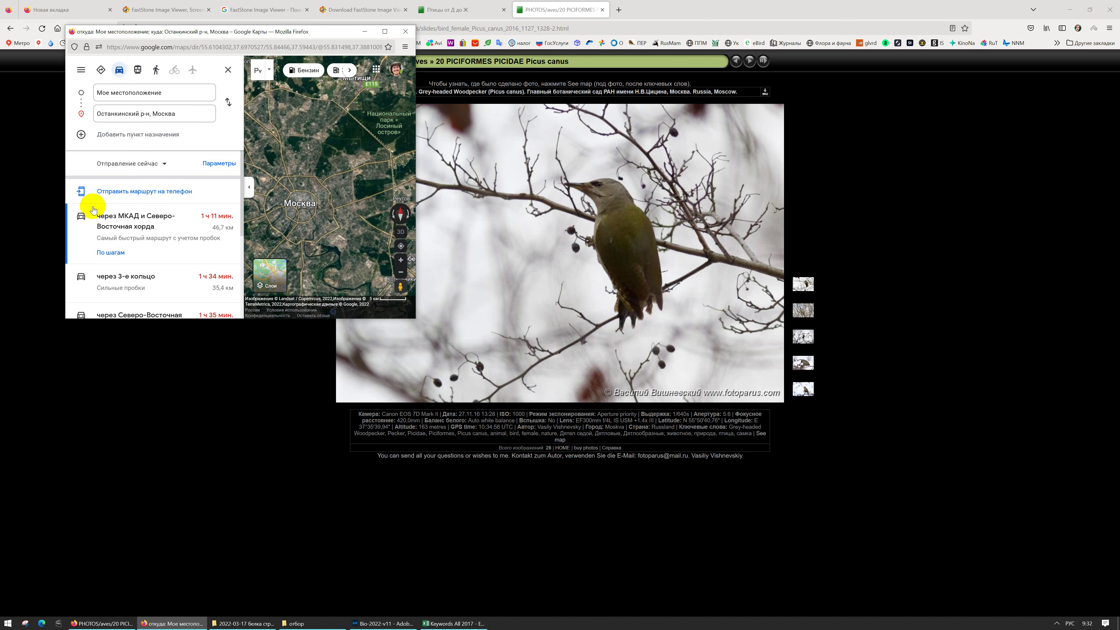
pyautogui.moveTo(297, 134); pyautogui.dragTo(322, 194)
pyautogui.moveTo(293, 106); pyautogui.dragTo(323, 161)
pyautogui.scroll(5, 323, 161)
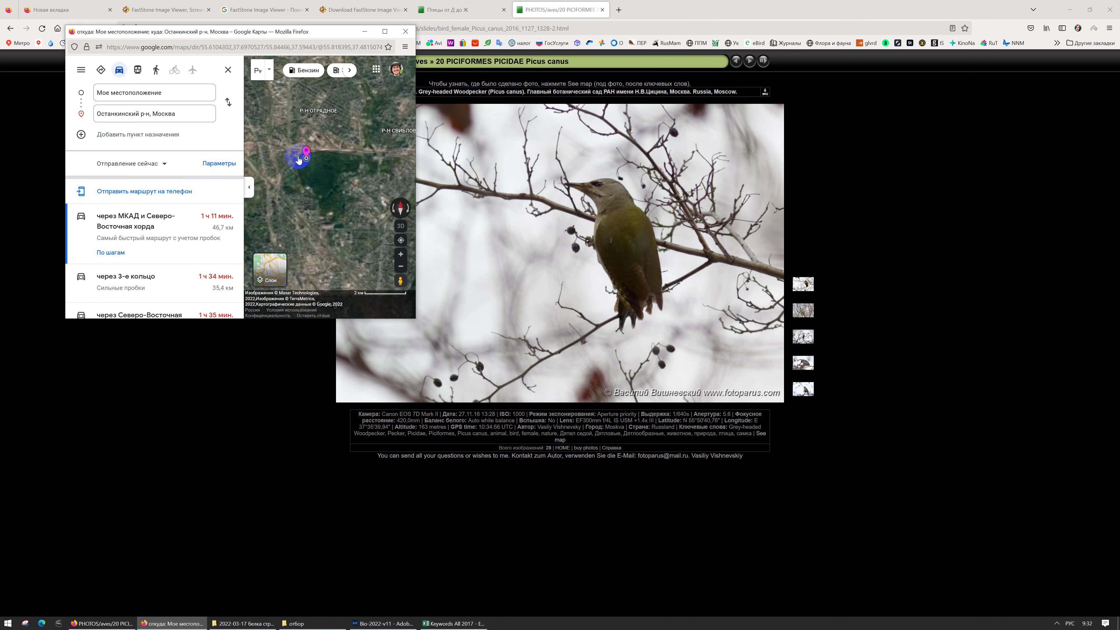
pyautogui.scroll(4, 323, 162)
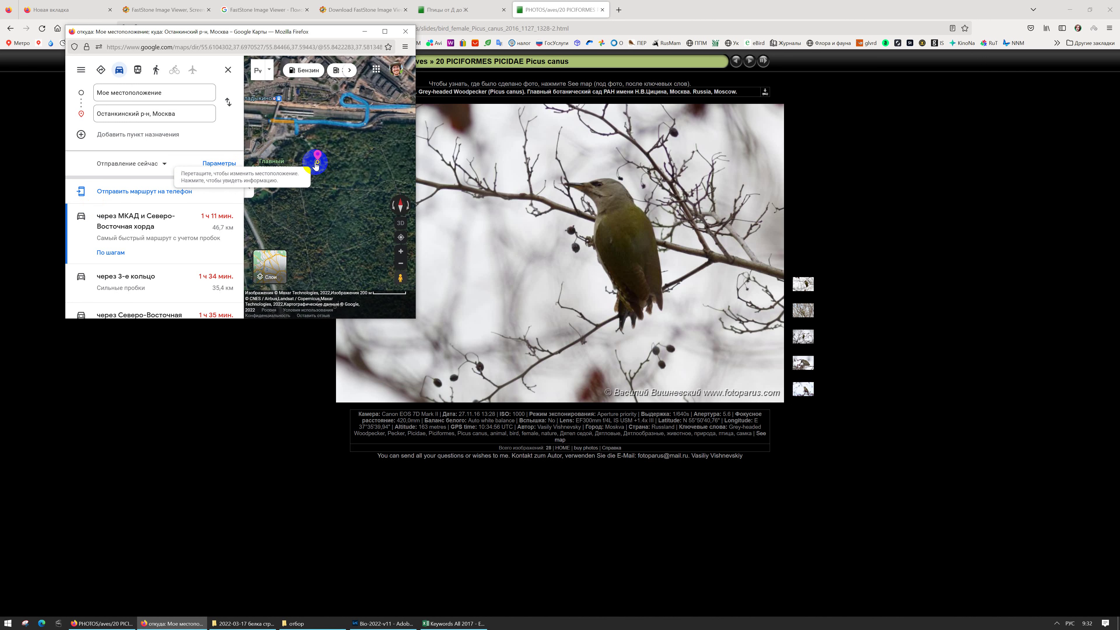
pyautogui.moveTo(316, 161)
pyautogui.mouseDown()
pyautogui.moveTo(390, 165)
pyautogui.moveTo(379, 168)
pyautogui.mouseUp()
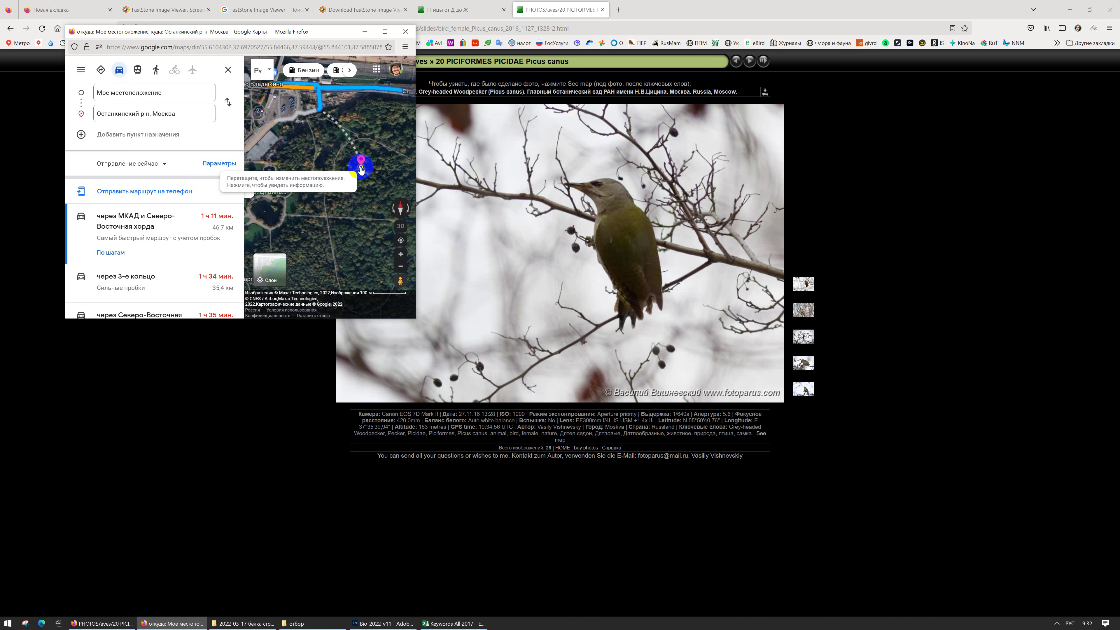
pyautogui.click(407, 31)
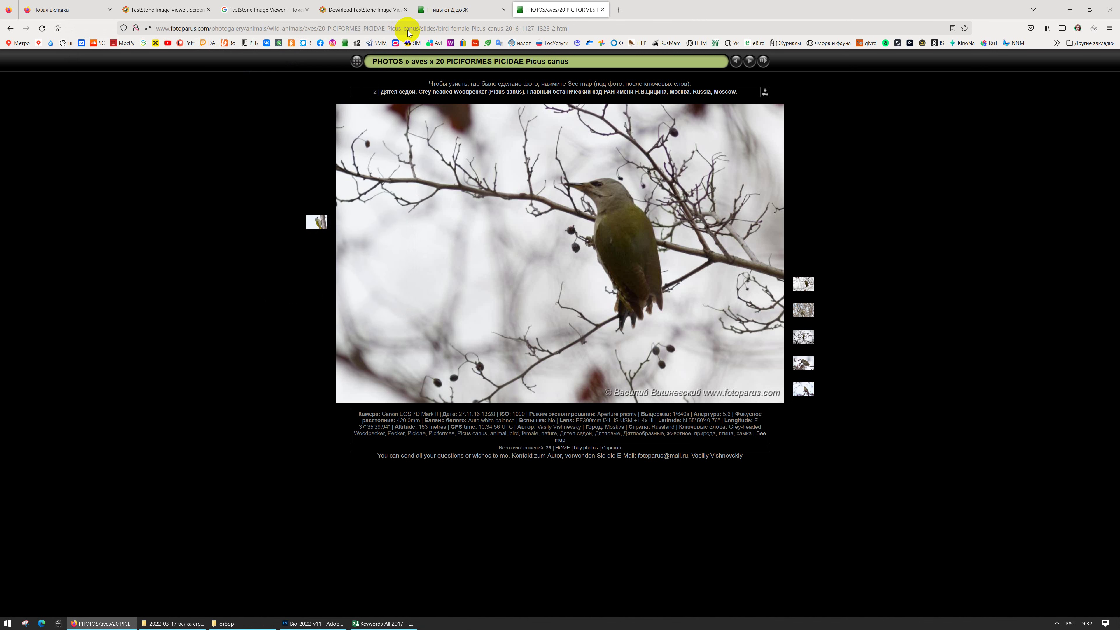
# Step: Browse to the fourth woodpecker photo, highlight the camera model in its caption, and close the browser
pyautogui.click(733, 228)
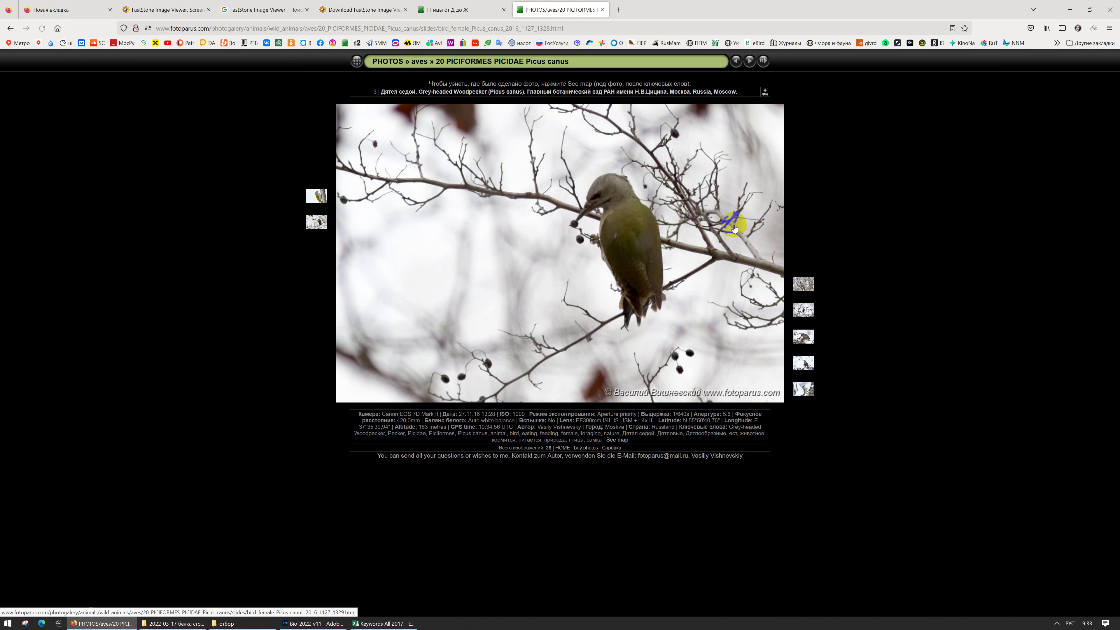
pyautogui.click(734, 228)
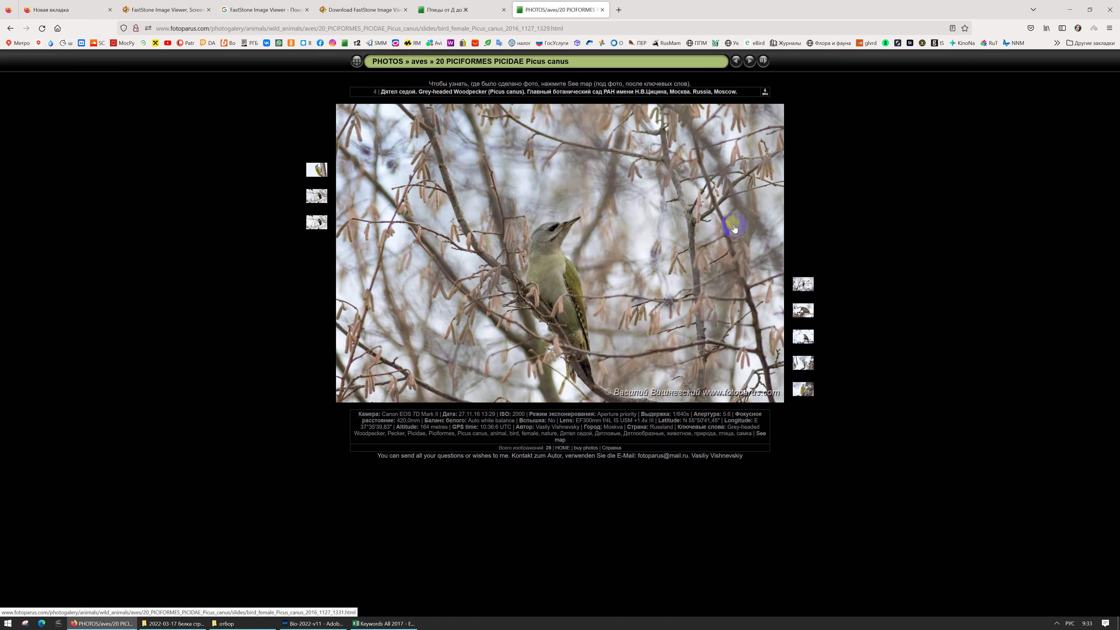
pyautogui.moveTo(413, 414); pyautogui.dragTo(437, 414)
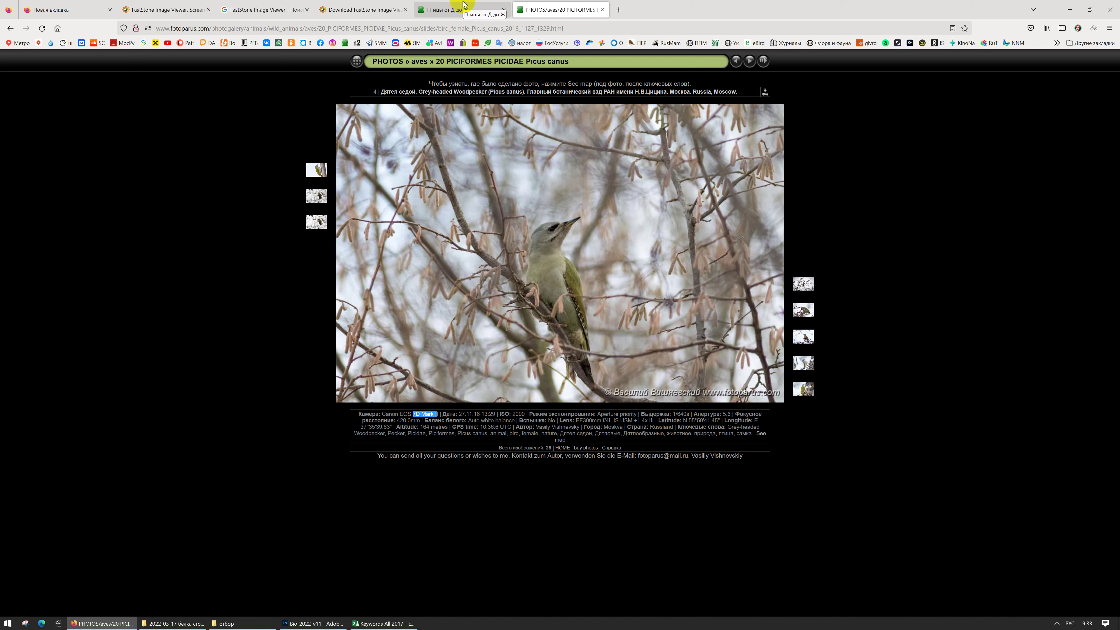
pyautogui.click(1108, 8)
# Step: Select all three filtered woodpecker photos in the Lightroom grid
pyautogui.click(537, 425)
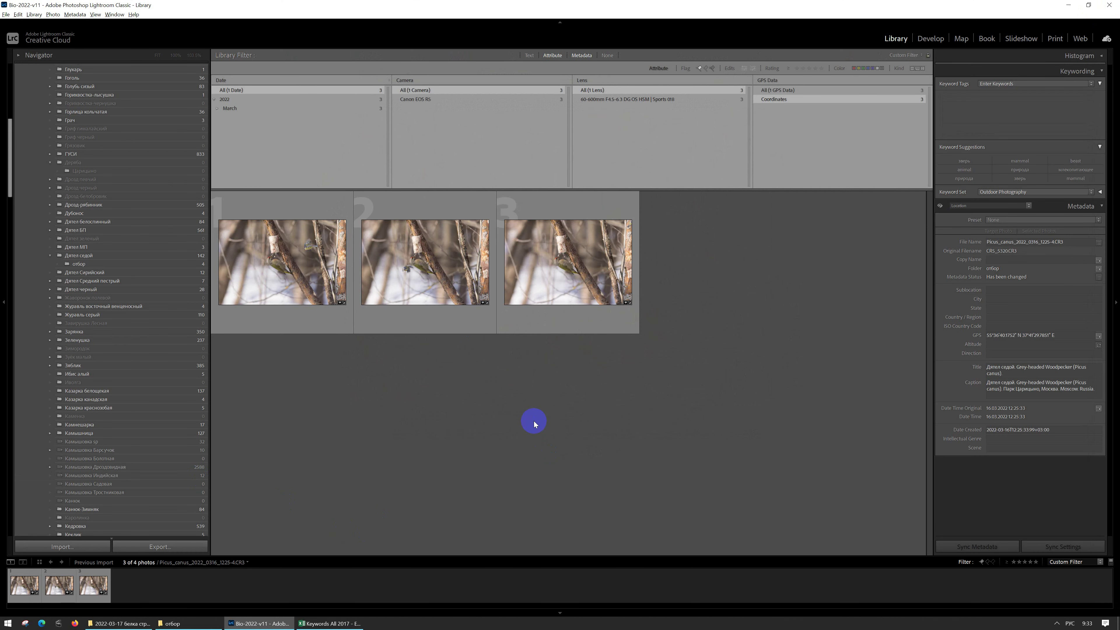
pyautogui.click(536, 288)
pyautogui.click(439, 267)
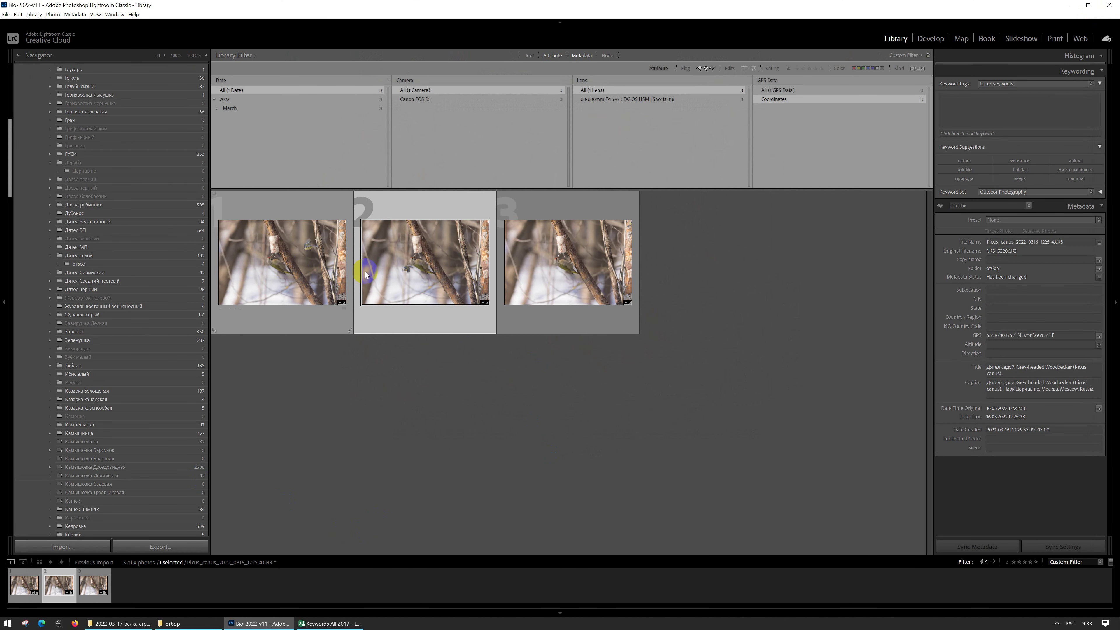
pyautogui.click(562, 249)
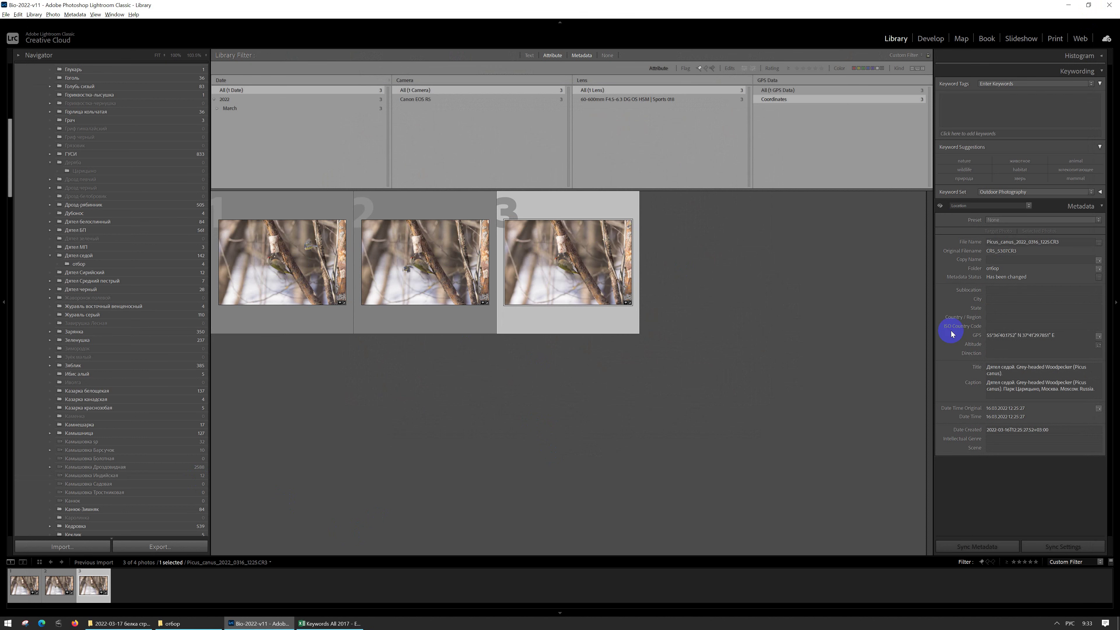
pyautogui.keyDown('shift'); pyautogui.click(320, 263); pyautogui.keyUp('shift')
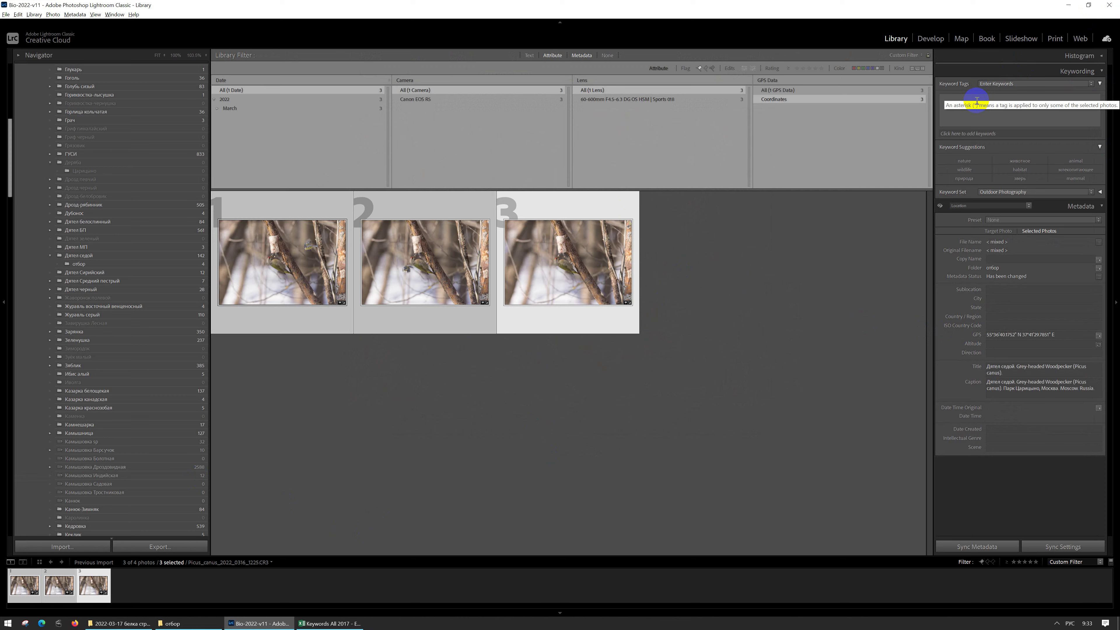
# Step: Switch to the Excel keyword workbook and go to the grey-headed woodpecker's all-keywords cell, AB182, on the 1.ПТИЦЫ sheet
pyautogui.hotkey('alt', 'Tab')
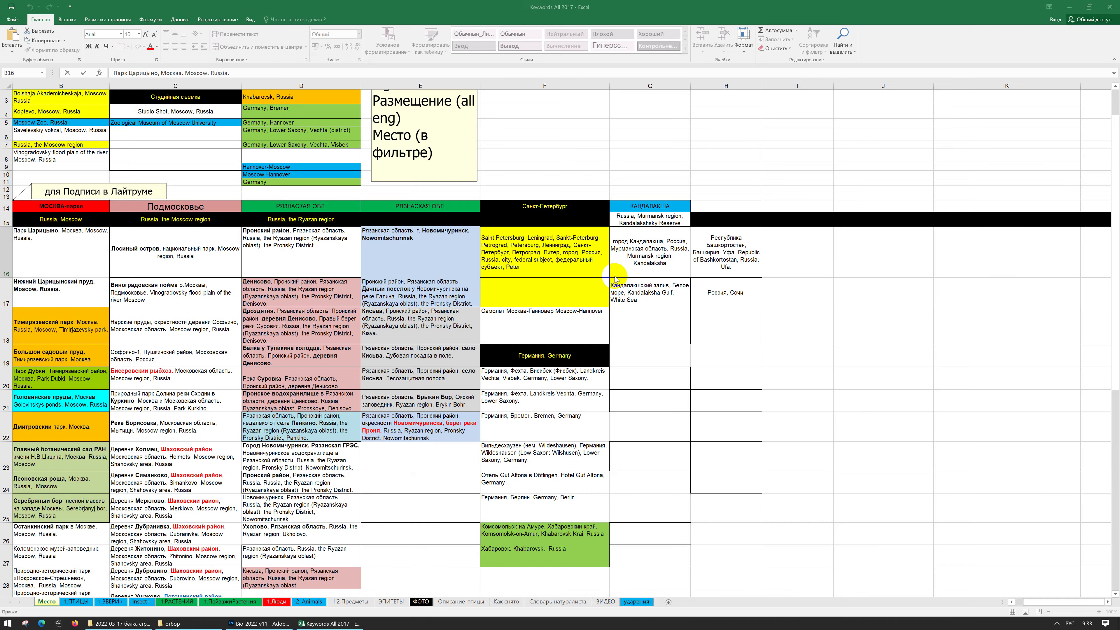
pyautogui.click(77, 602)
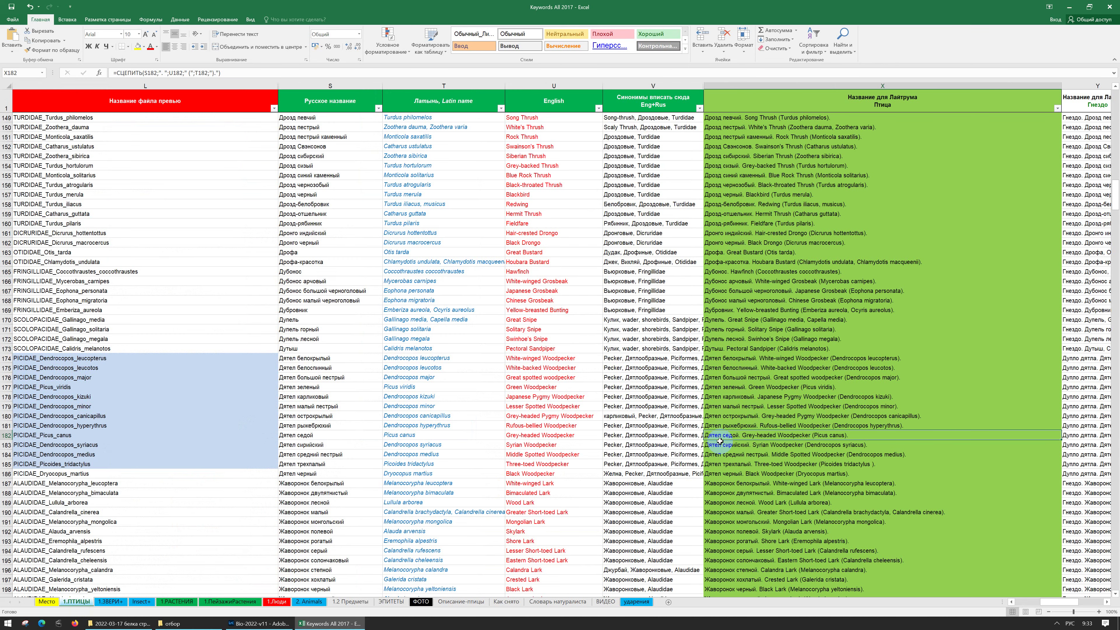
pyautogui.press('Right')
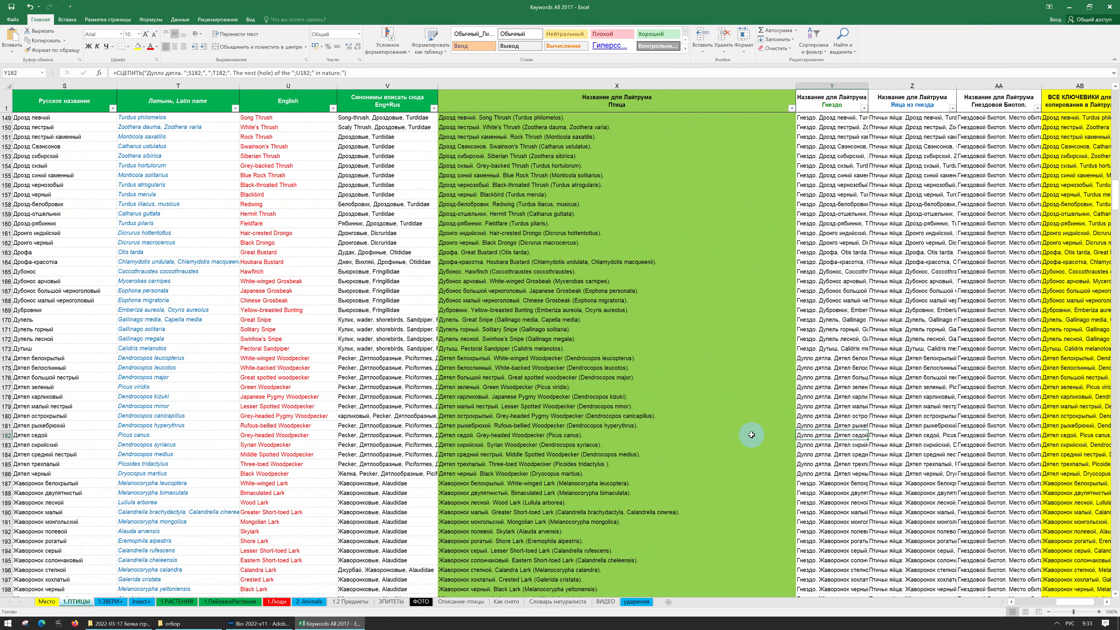
pyautogui.press('Right')
pyautogui.press('Right')
pyautogui.press('Right')
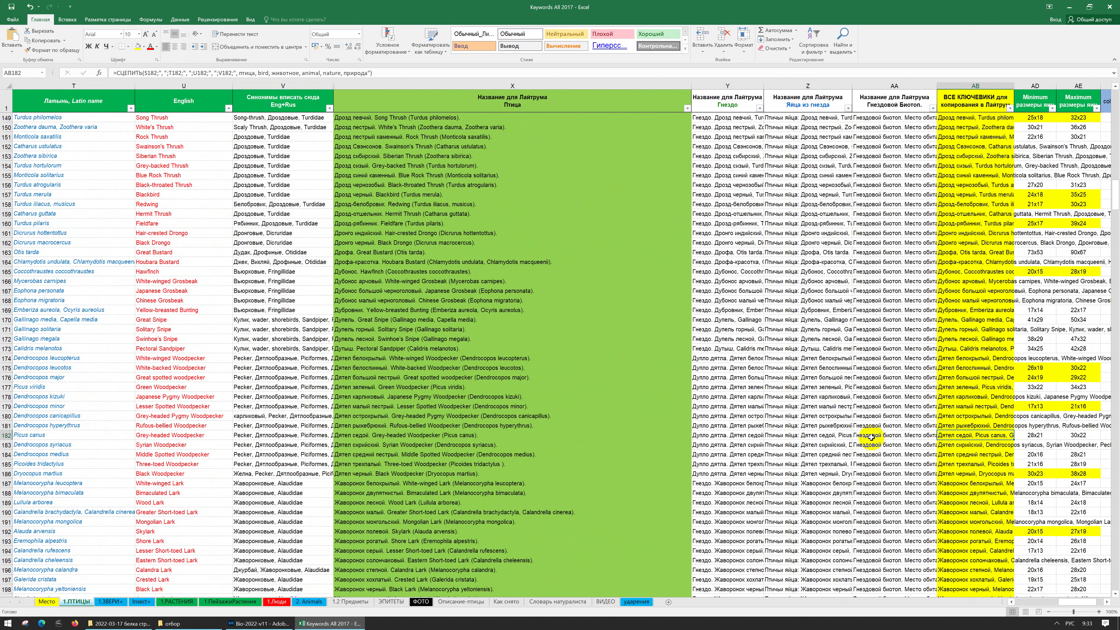
# Step: Check the grey-headed woodpecker's synonyms and Lightroom title in row 182, and copy its combined keyword cell AB182
pyautogui.click(805, 436)
pyautogui.press('Left')
pyautogui.press('Left')
pyautogui.press('Left')
pyautogui.press('Left')
pyautogui.press('Right')
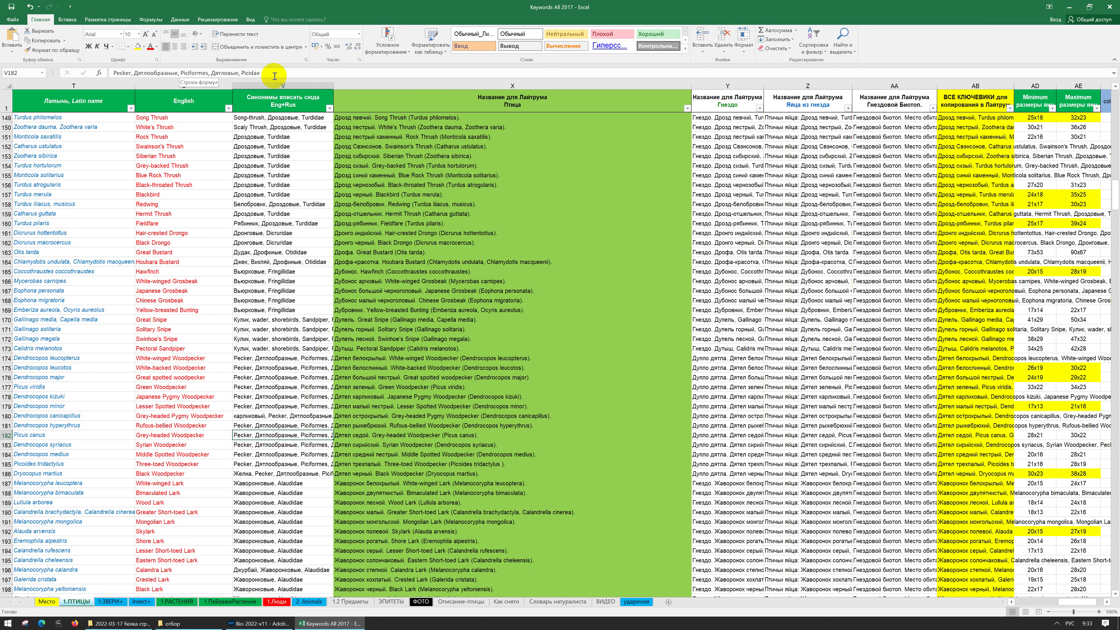
pyautogui.press('Right')
pyautogui.press('Right')
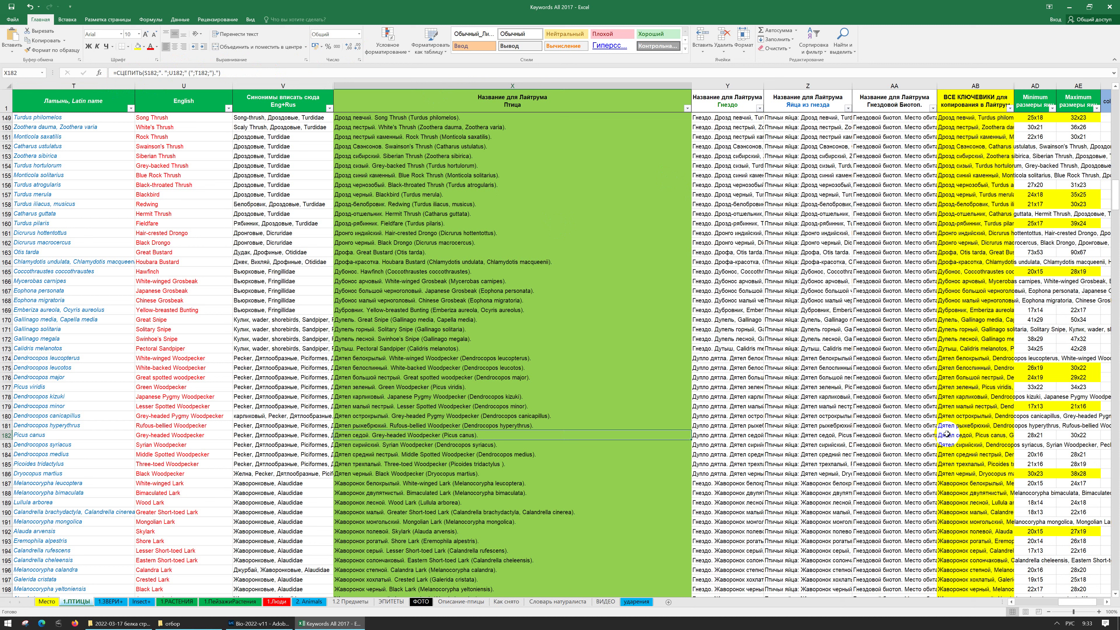
pyautogui.press('Right')
pyautogui.press('Right')
pyautogui.press('Right')
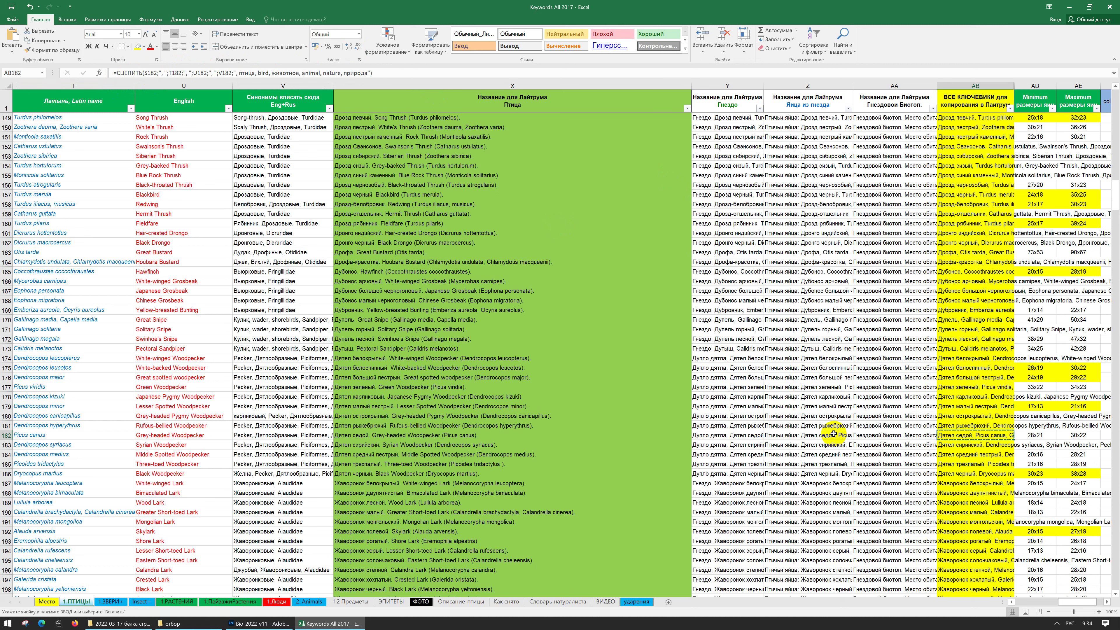
# Step: Switch back to Lightroom and add the copied grey-headed woodpecker keywords to the three selected photos
pyautogui.hotkey('alt', 'Tab')
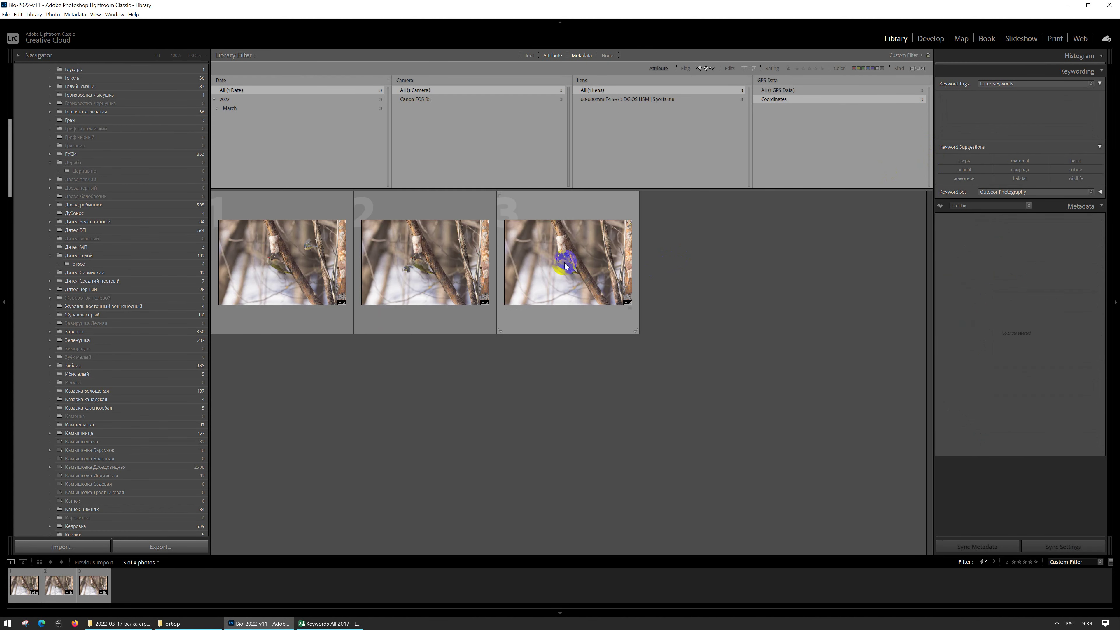
pyautogui.click(951, 133)
pyautogui.hotkey('ctrl', 'v')
pyautogui.press('Escape')
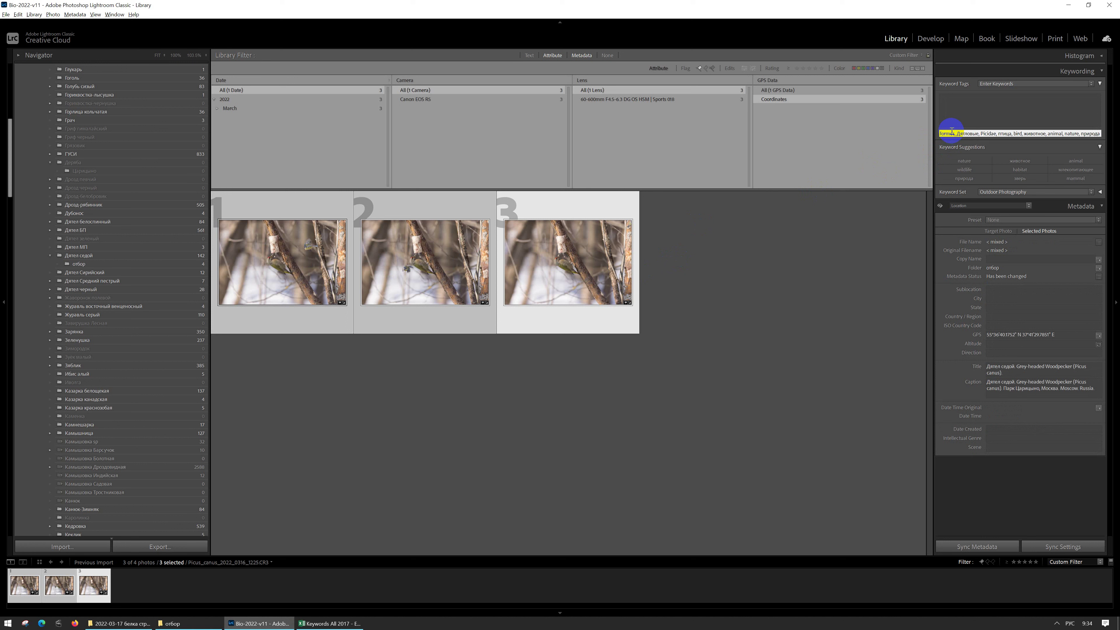
pyautogui.press('Return')
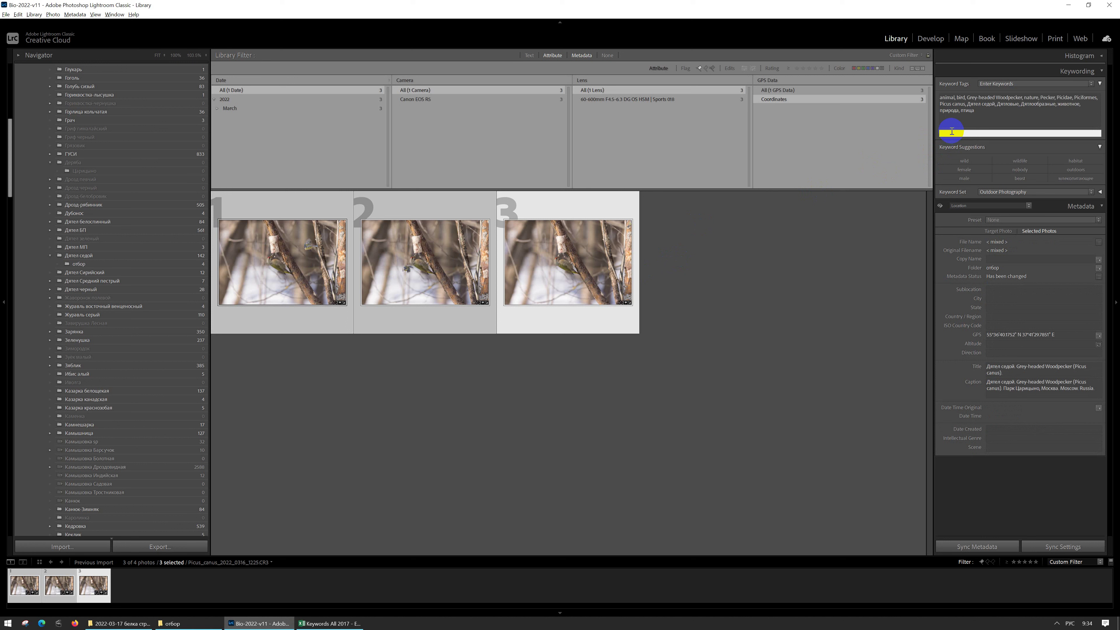
# Step: Add the suggested keywords wildlife, male, самец and дикий to the three selected photos
pyautogui.click(983, 149)
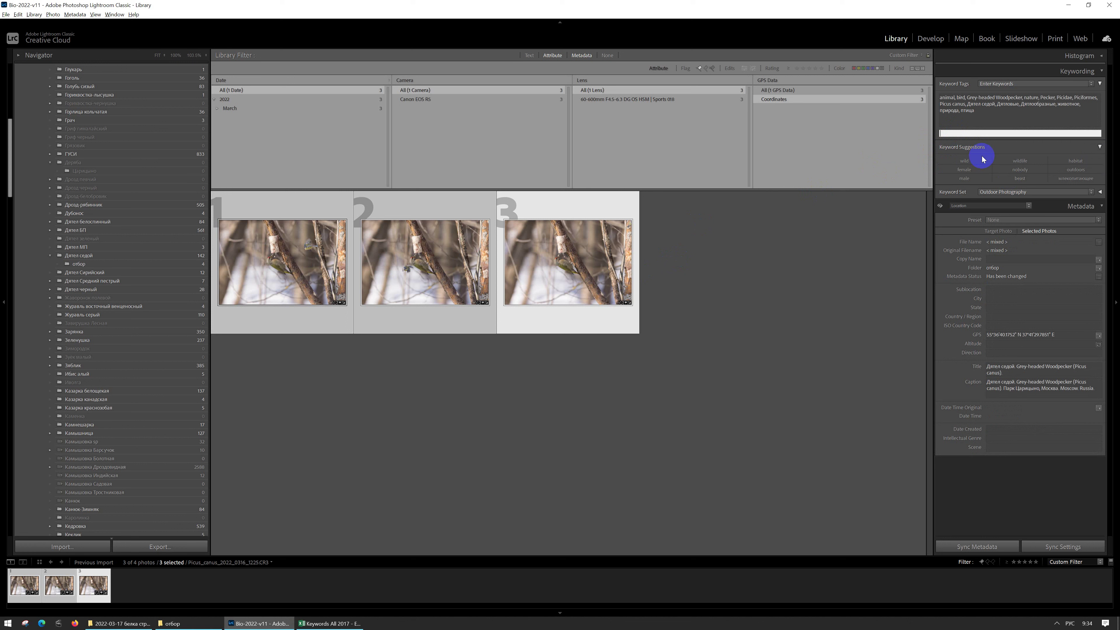
pyautogui.click(1019, 163)
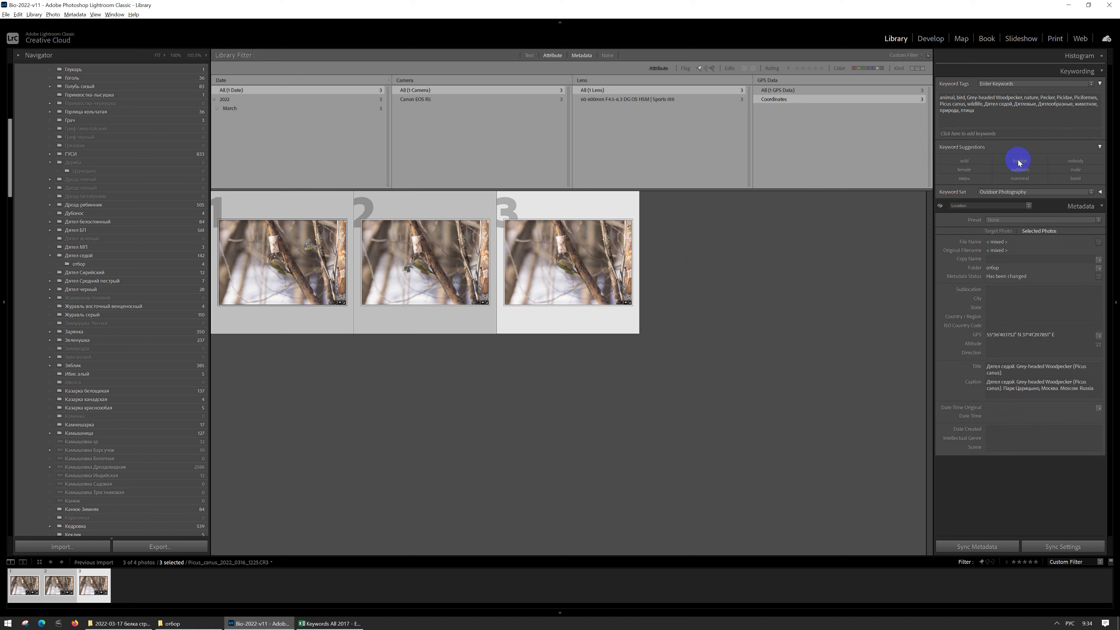
pyautogui.click(1075, 169)
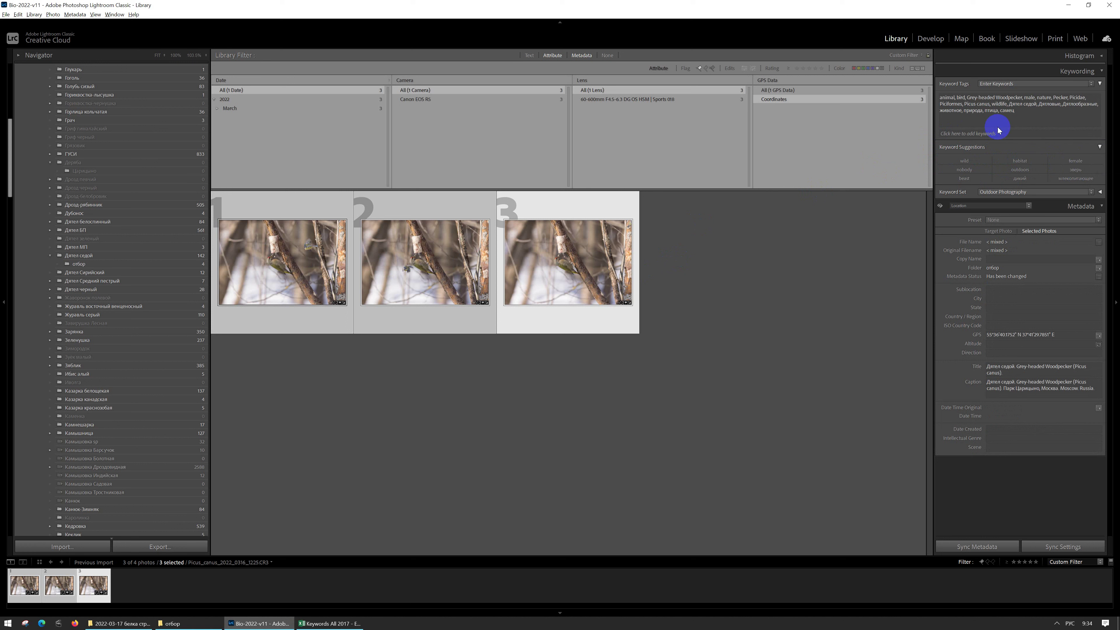
pyautogui.click(1020, 179)
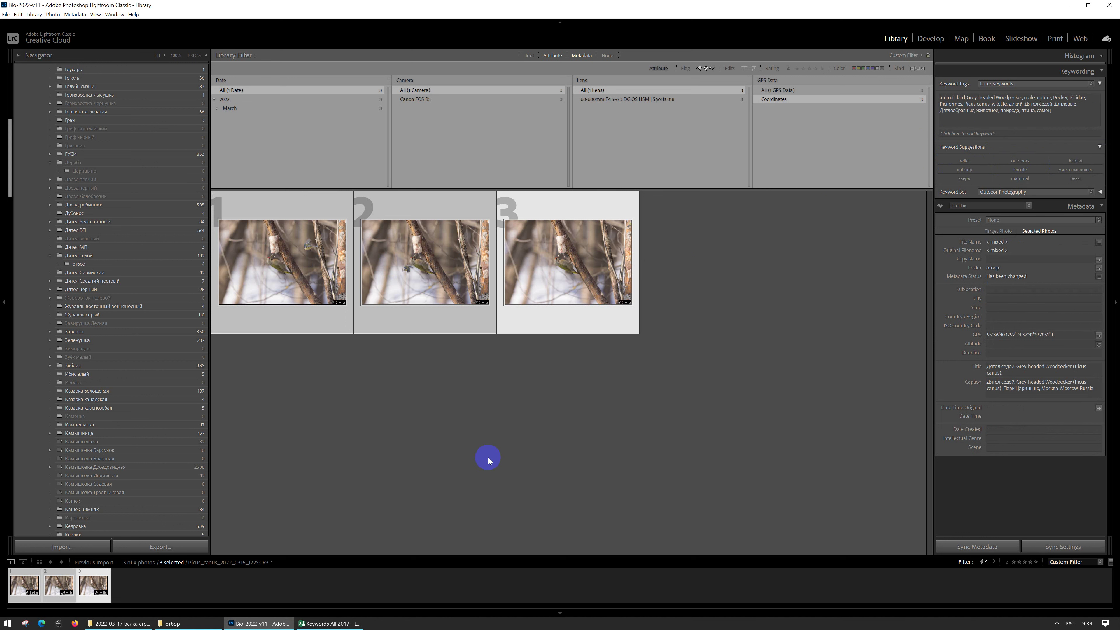
# Step: Switch to Excel and copy the general bird keywords from cell A2 of the 2. Animals sheet
pyautogui.click(342, 623)
pyautogui.click(303, 605)
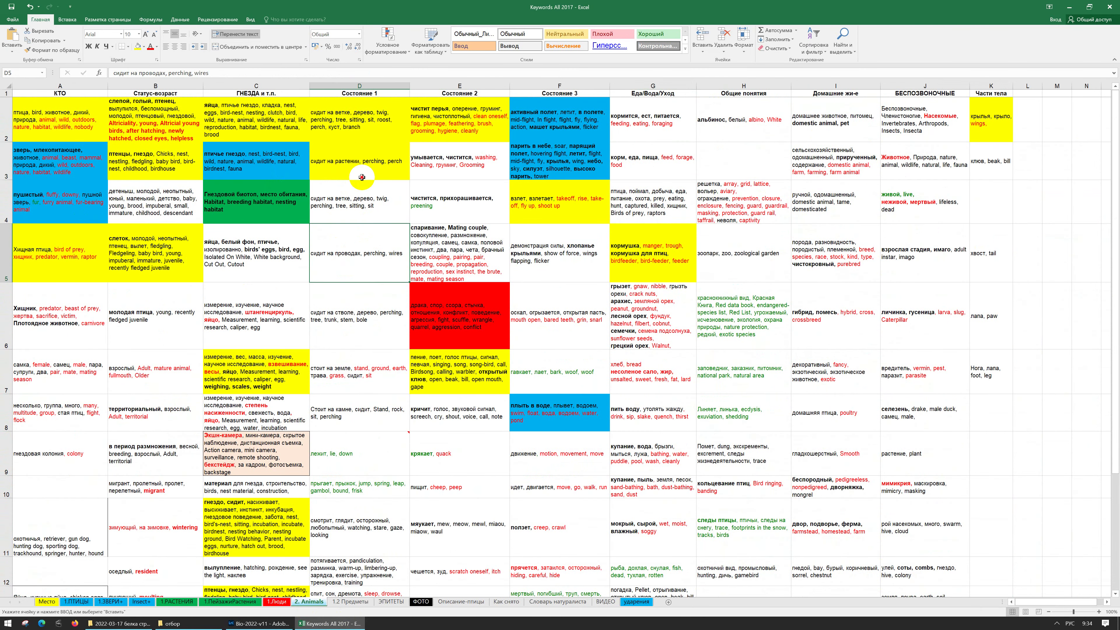
pyautogui.click(361, 174)
pyautogui.click(28, 131)
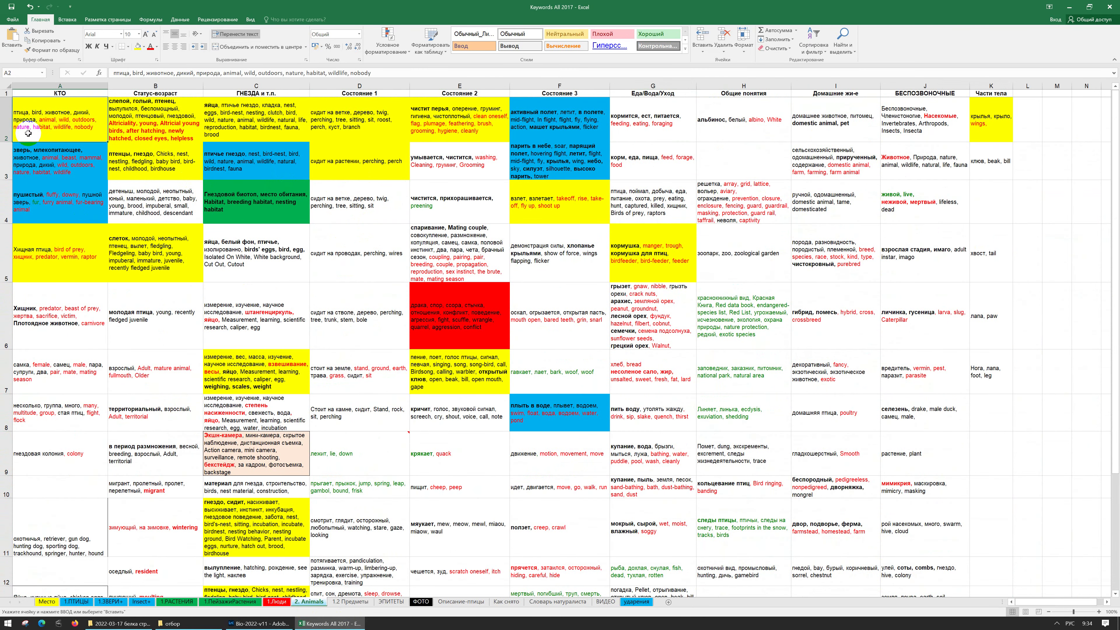
pyautogui.click(58, 166)
pyautogui.click(63, 118)
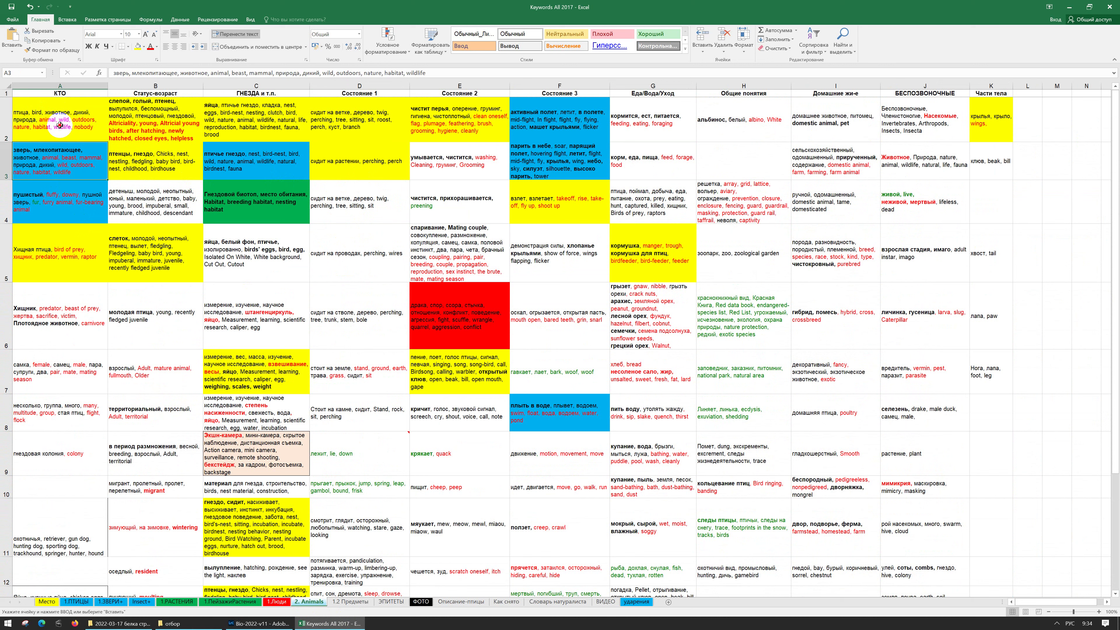
# Step: Return to Lightroom, add the copied general bird keywords to the three woodpecker photos, and clear the selection
pyautogui.hotkey('alt', 'Tab')
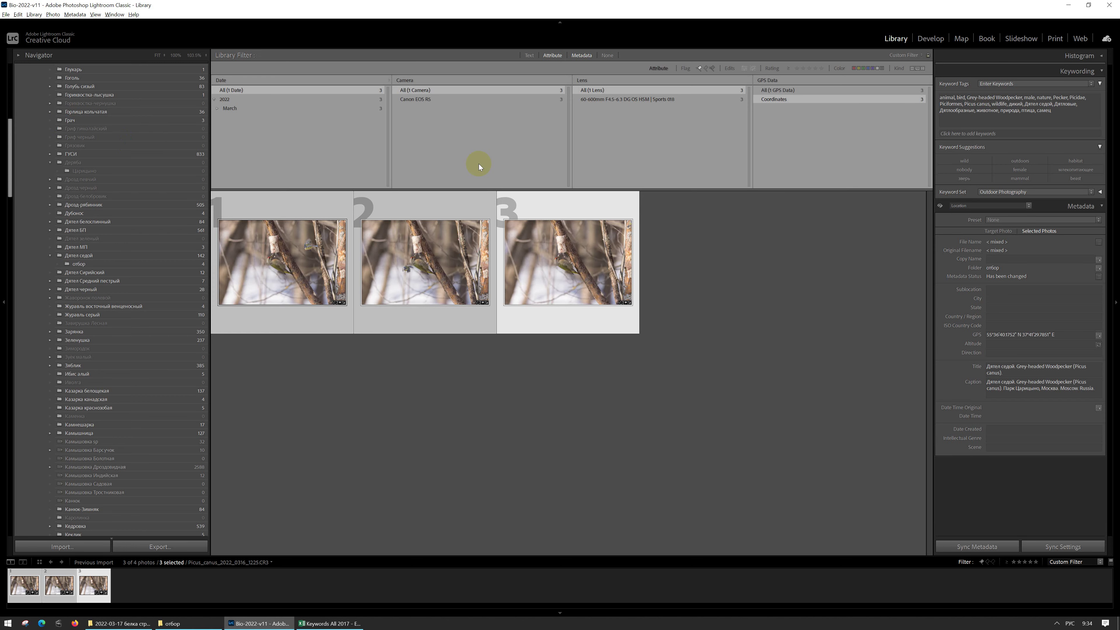
pyautogui.click(991, 133)
pyautogui.hotkey('ctrl', 'v')
pyautogui.press('Return')
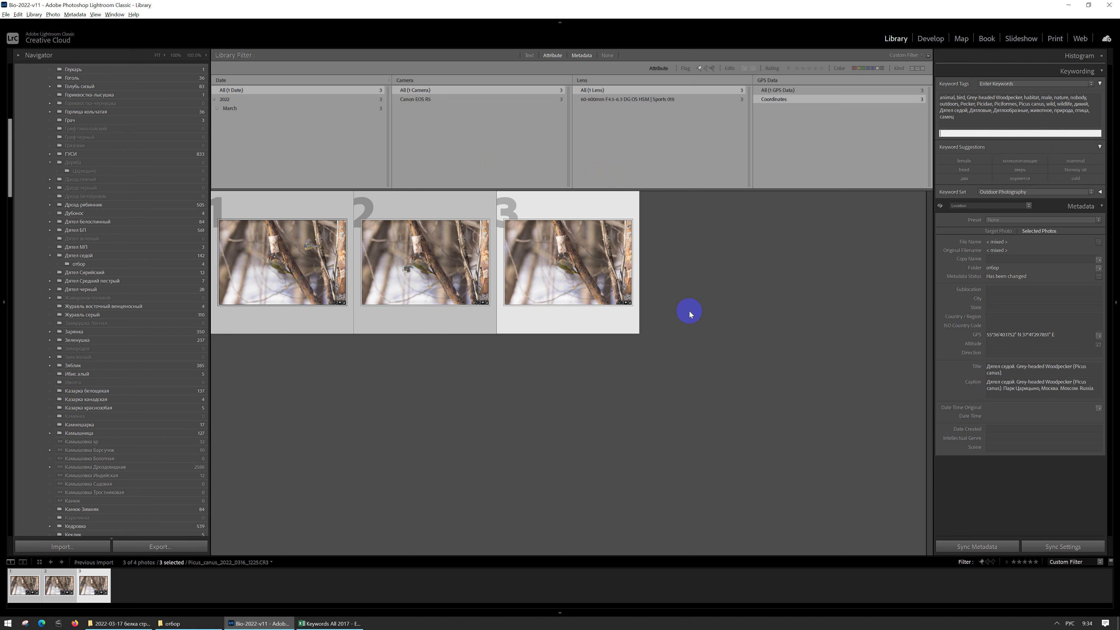
pyautogui.click(689, 311)
# Step: Go through the three woodpecker photos one by one and select only the first and second
pyautogui.click(533, 237)
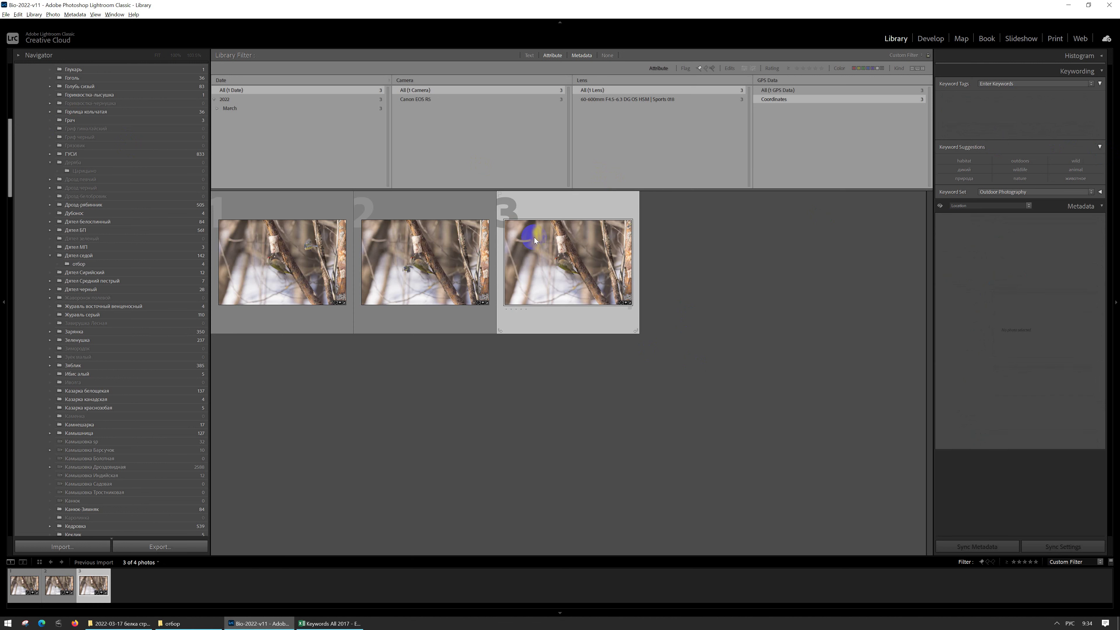
pyautogui.click(446, 271)
pyautogui.click(313, 270)
pyautogui.click(540, 271)
pyautogui.click(450, 264)
pyautogui.keyDown('ctrl'); pyautogui.click(318, 271); pyautogui.keyUp('ctrl')
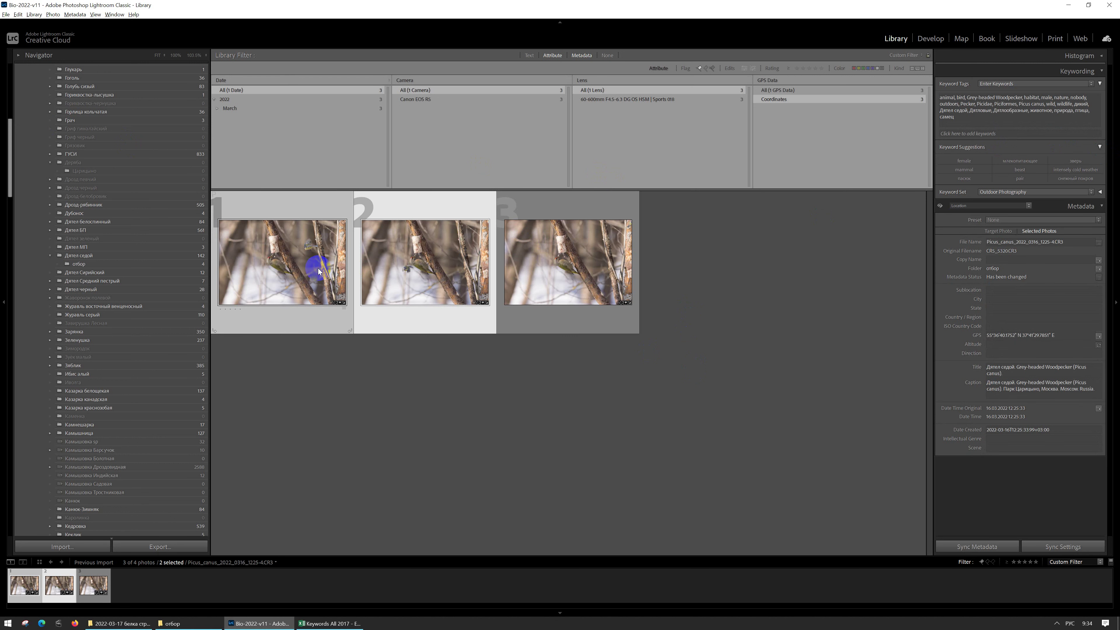
# Step: Switch to Excel and search the Russian name column of the 1.ПТИЦЫ sheet for "лазоре"
pyautogui.hotkey('alt', 'Tab')
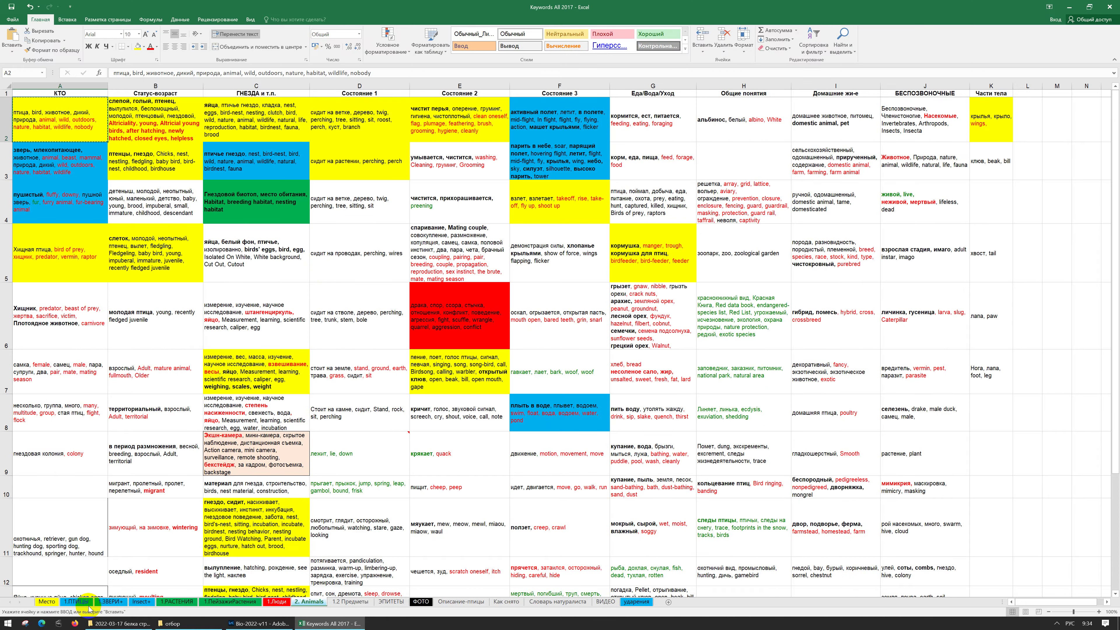
pyautogui.click(76, 601)
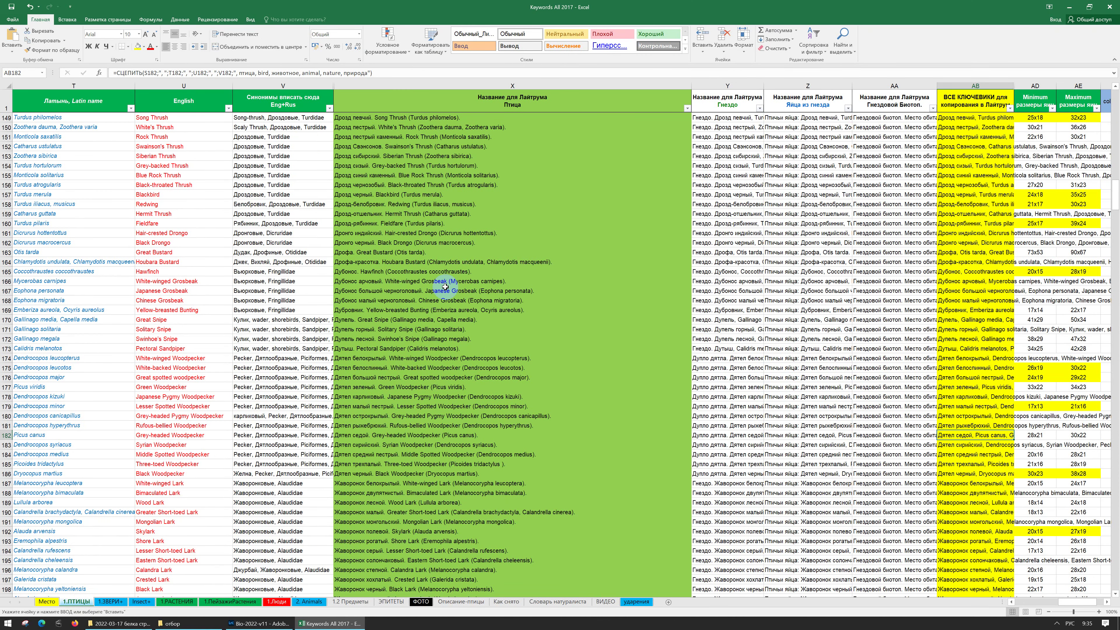
pyautogui.click(148, 146)
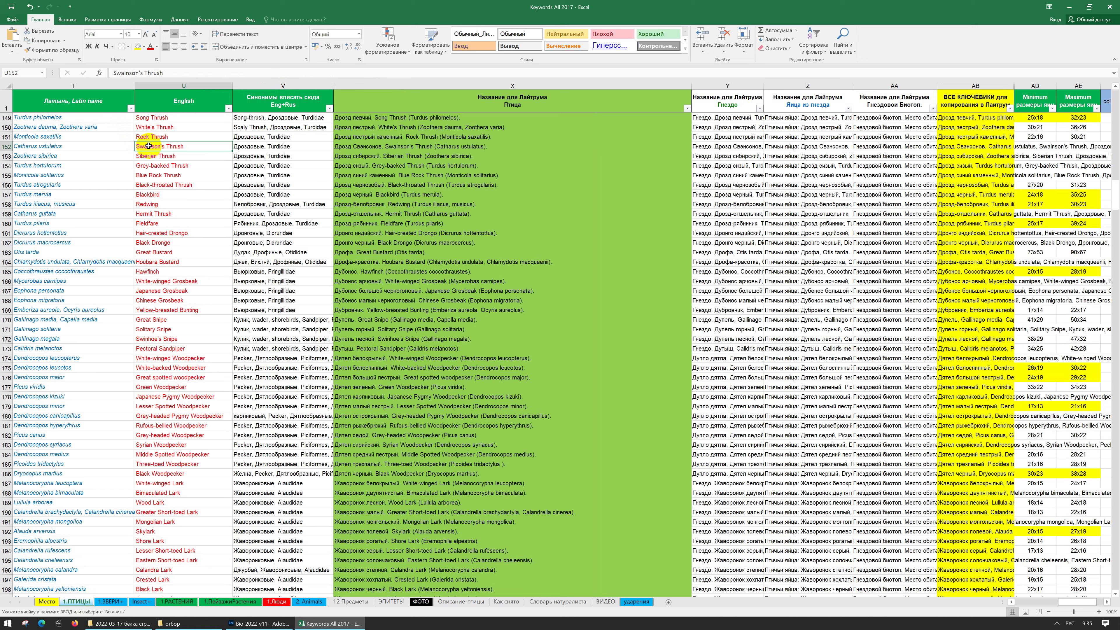
pyautogui.press('Left')
pyautogui.press('Left')
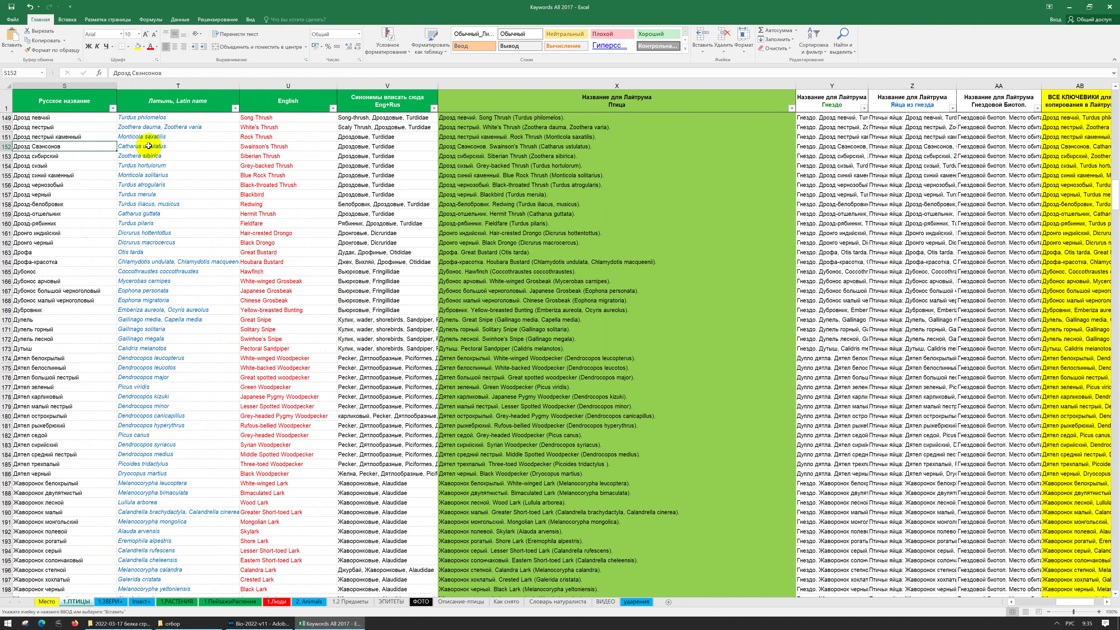
pyautogui.click(77, 86)
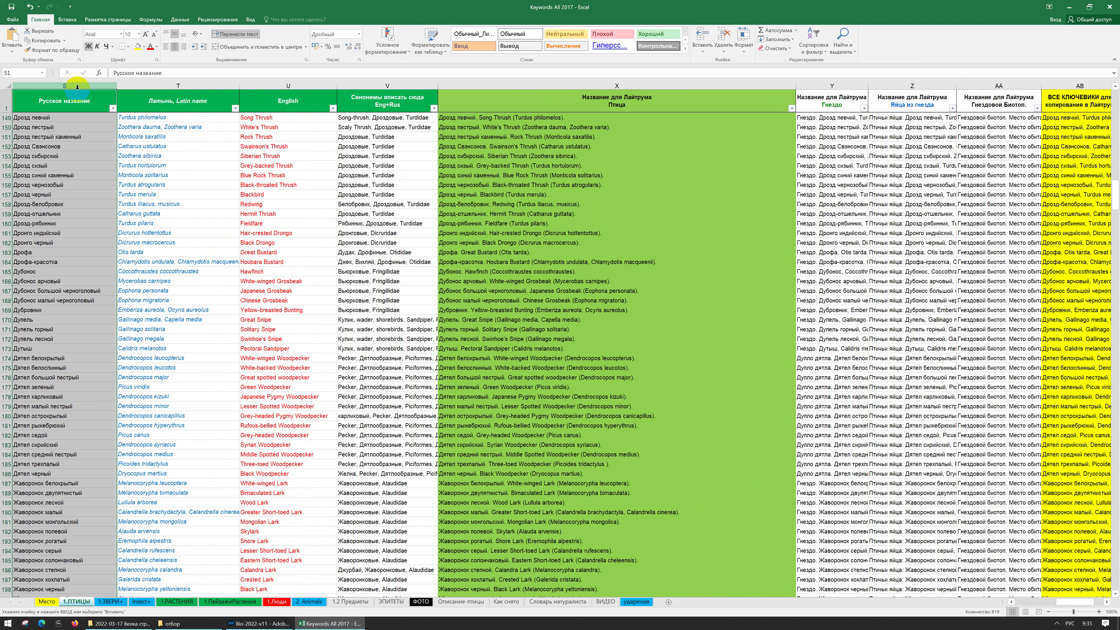
pyautogui.hotkey('ctrl', 'f')
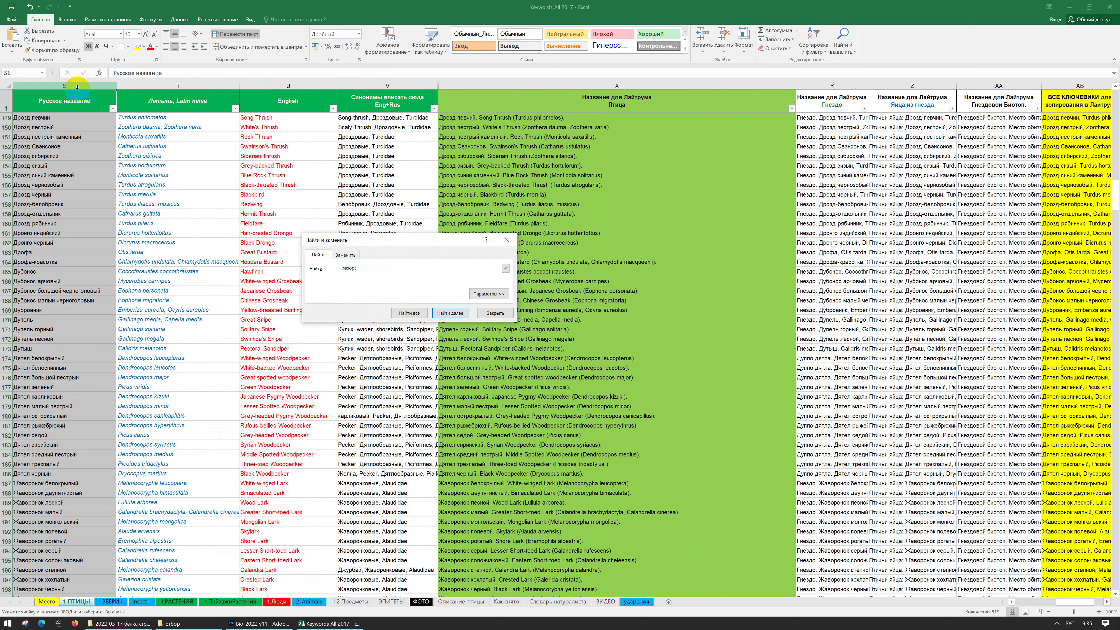
pyautogui.press('Return')
pyautogui.press('Escape')
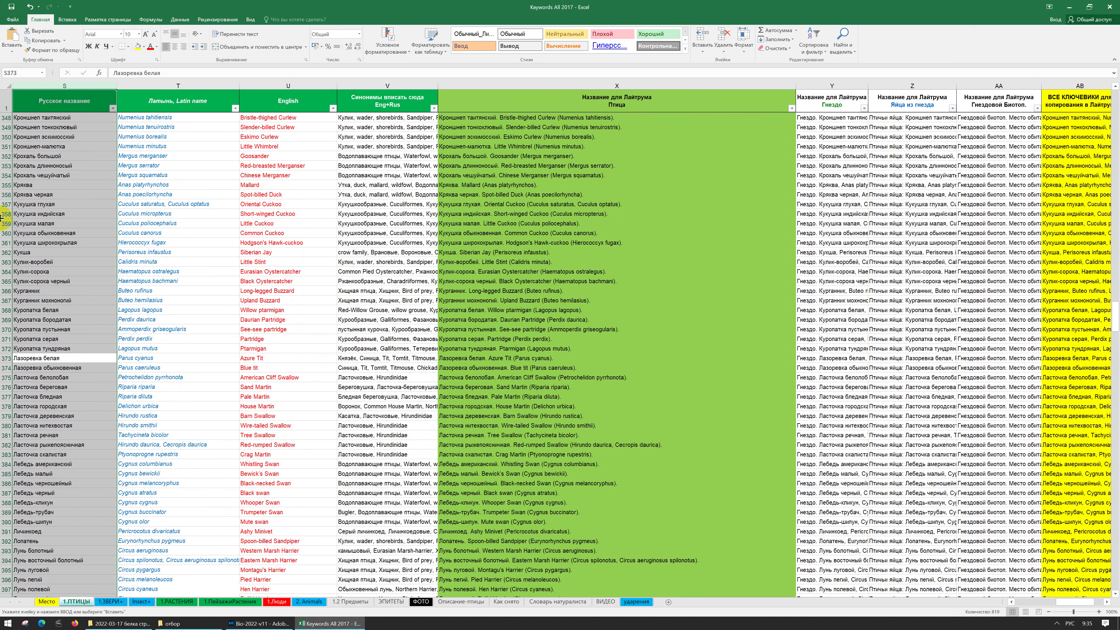
# Step: Select Лазоревка обыкновенная and copy the combined keyword cell AB374 from its row
pyautogui.click(55, 371)
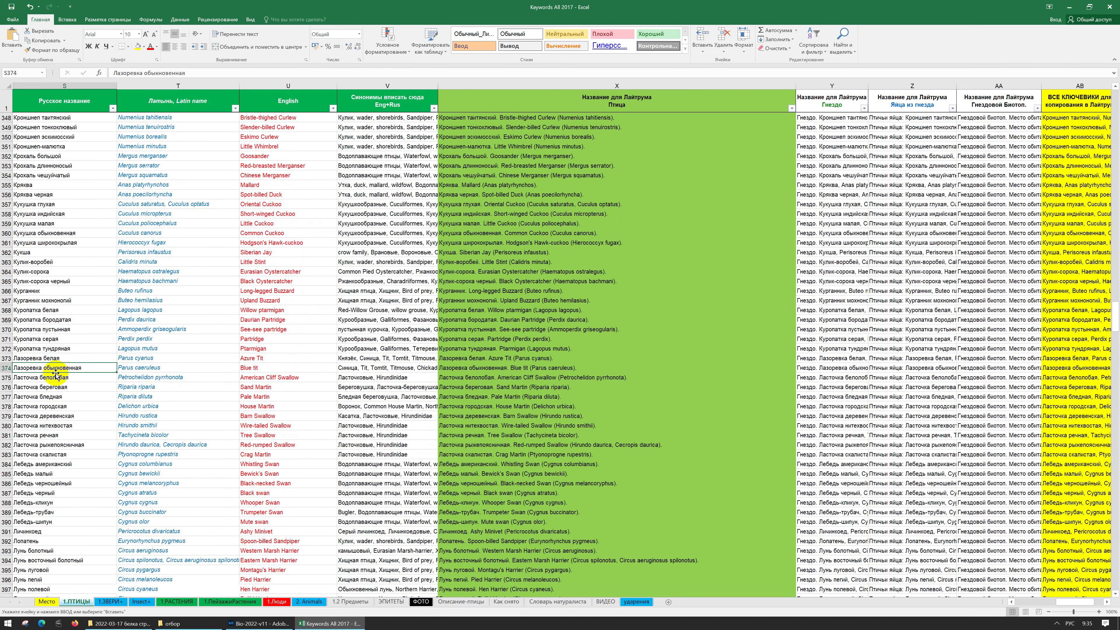
pyautogui.press('Right')
pyautogui.press('Right')
pyautogui.press('Right')
pyautogui.press('Right')
pyautogui.press('Right')
pyautogui.press('Right')
pyautogui.press('Right')
pyautogui.press('Right')
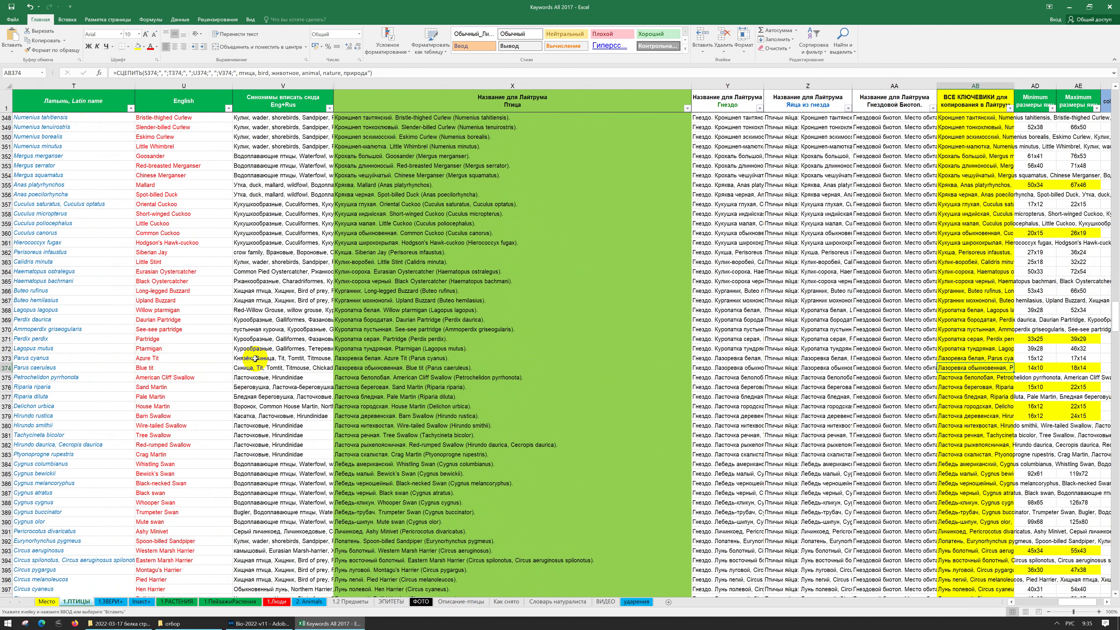
# Step: Switch back to Lightroom and add the copied blue tit keywords to the two selected photos
pyautogui.hotkey('alt', 'Tab')
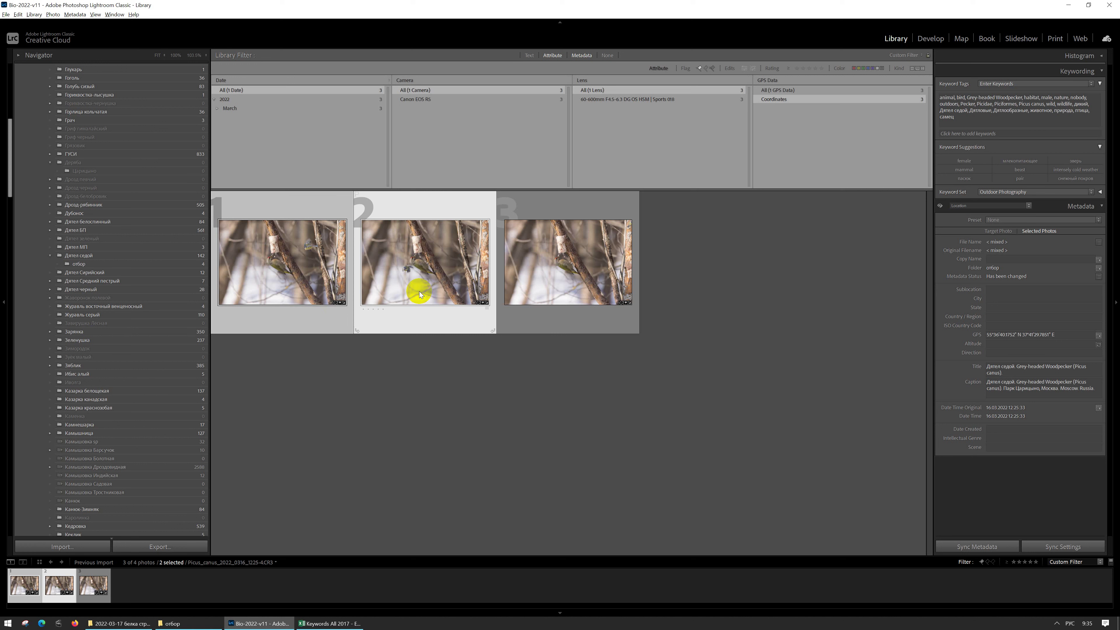
pyautogui.click(945, 134)
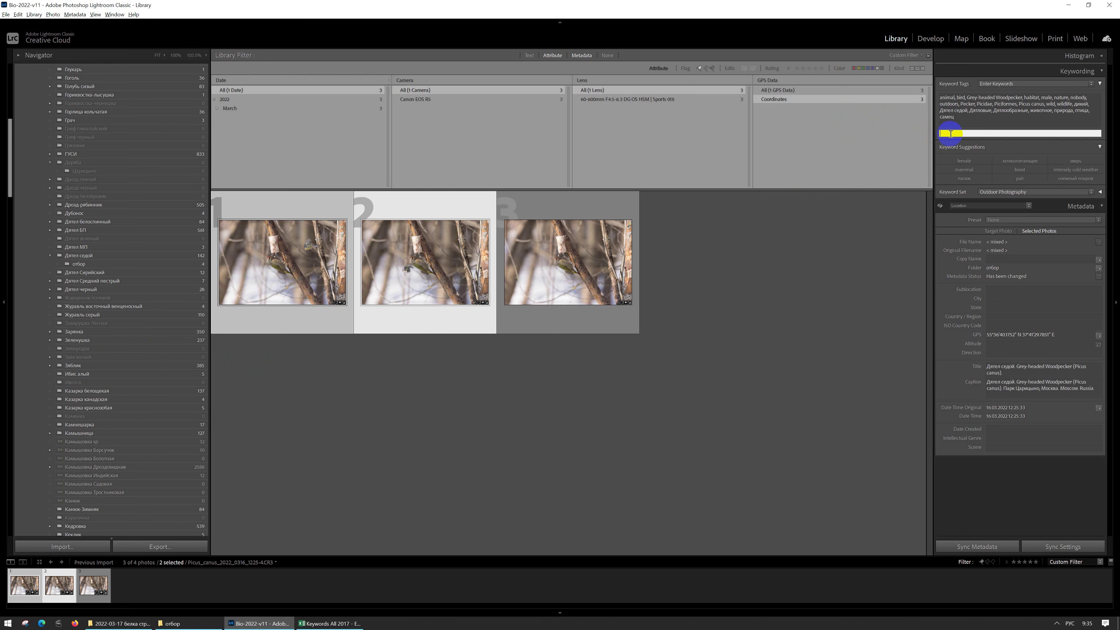
pyautogui.click(962, 116)
pyautogui.click(960, 126)
pyautogui.click(955, 134)
pyautogui.hotkey('ctrl', 'v')
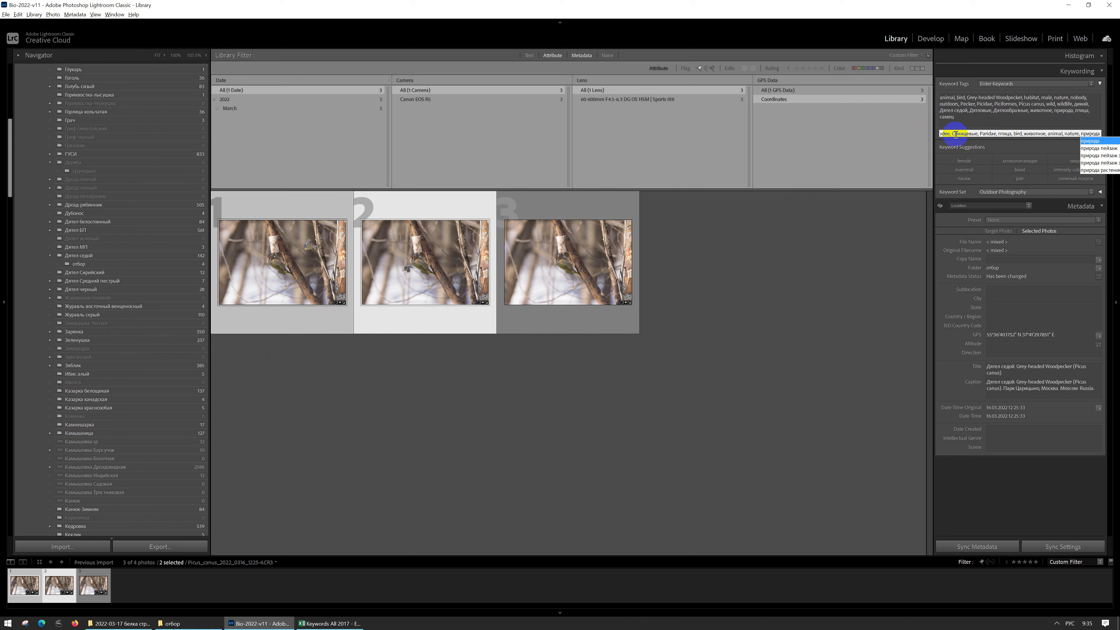
pyautogui.press('Escape')
pyautogui.press('Return')
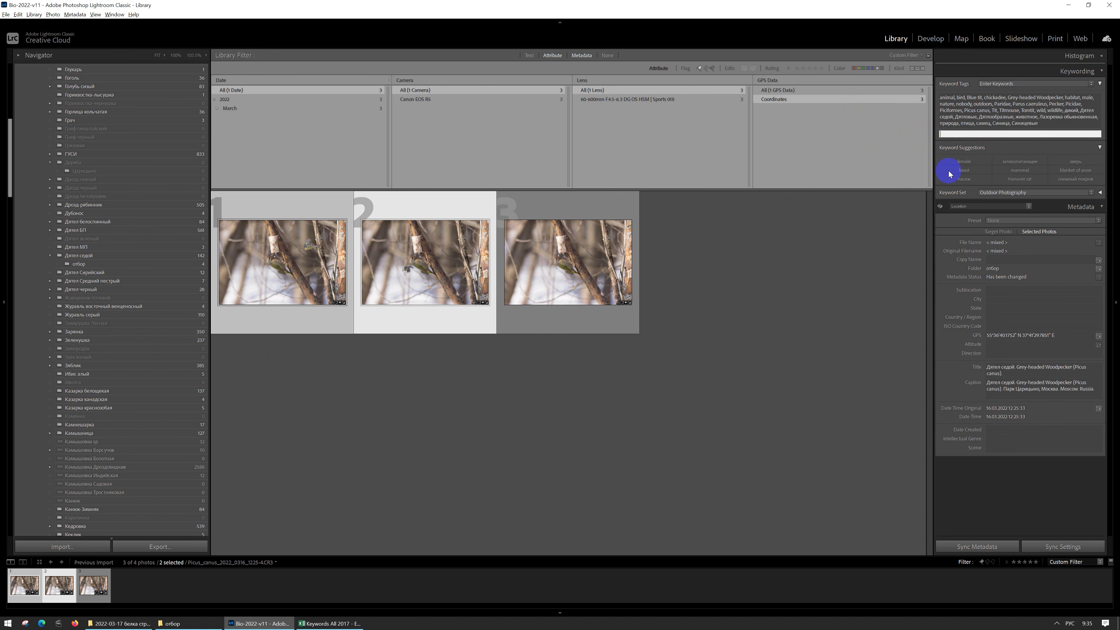
# Step: Select all three woodpecker photos in the grid
pyautogui.click(782, 304)
pyautogui.click(555, 285)
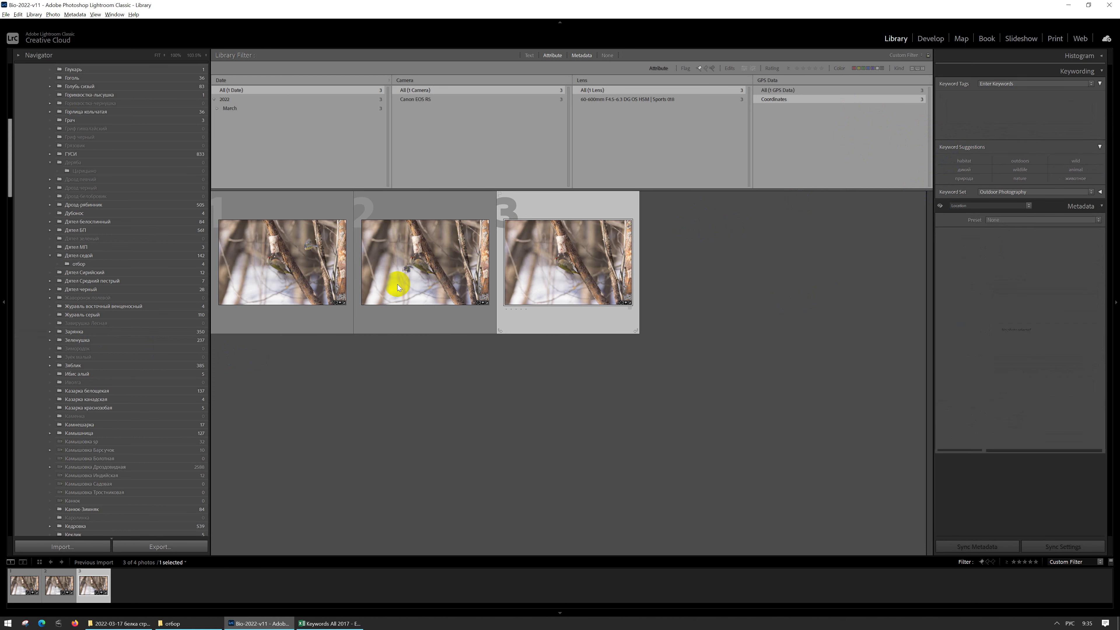
pyautogui.keyDown('shift'); pyautogui.click(286, 262); pyautogui.keyUp('shift')
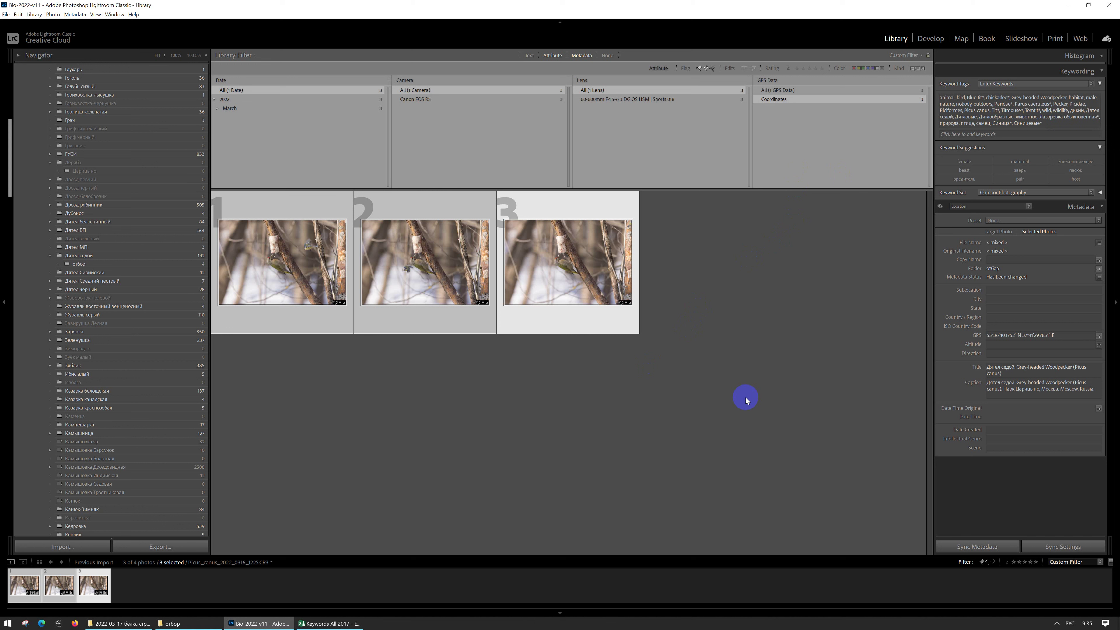
# Step: Switch to Excel and search the 2. Animals sheet for "сало"
pyautogui.hotkey('alt', 'Tab')
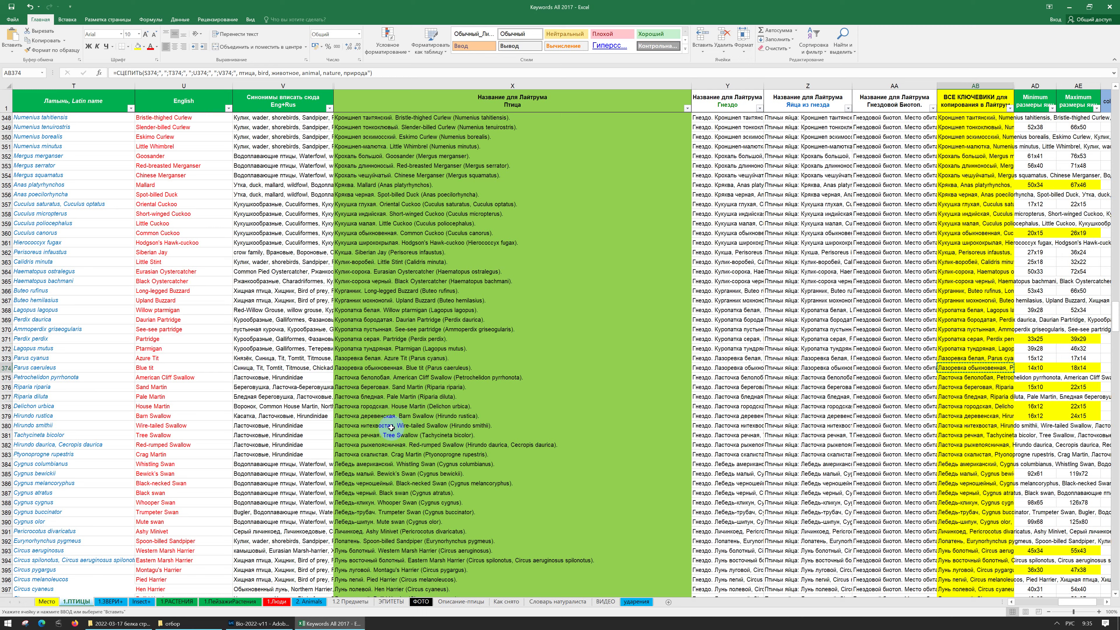
pyautogui.click(309, 602)
pyautogui.click(644, 154)
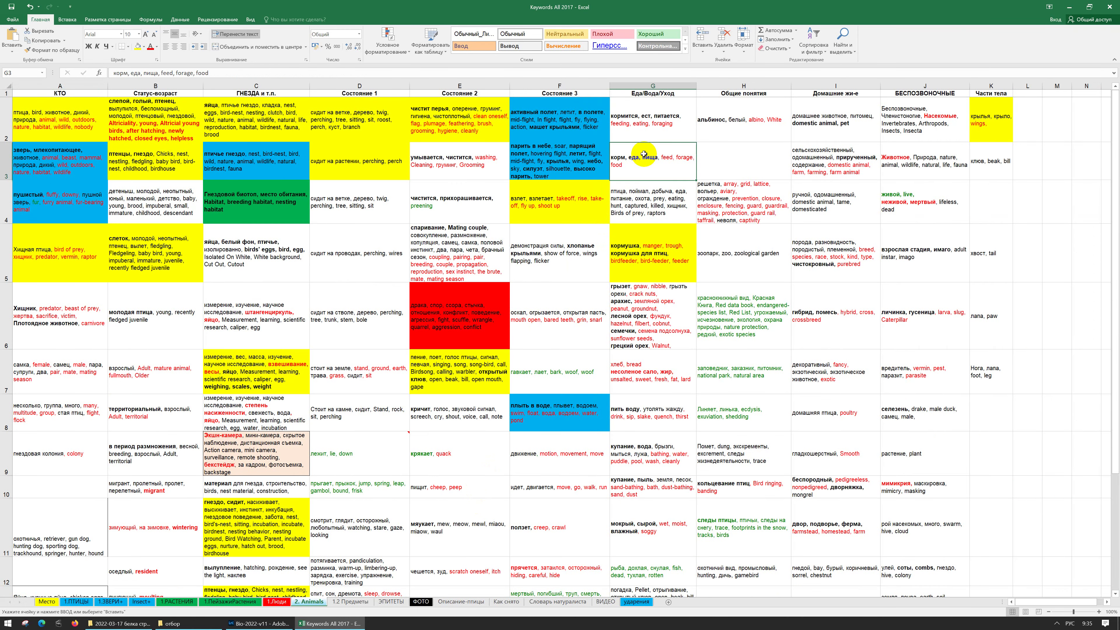
pyautogui.click(638, 308)
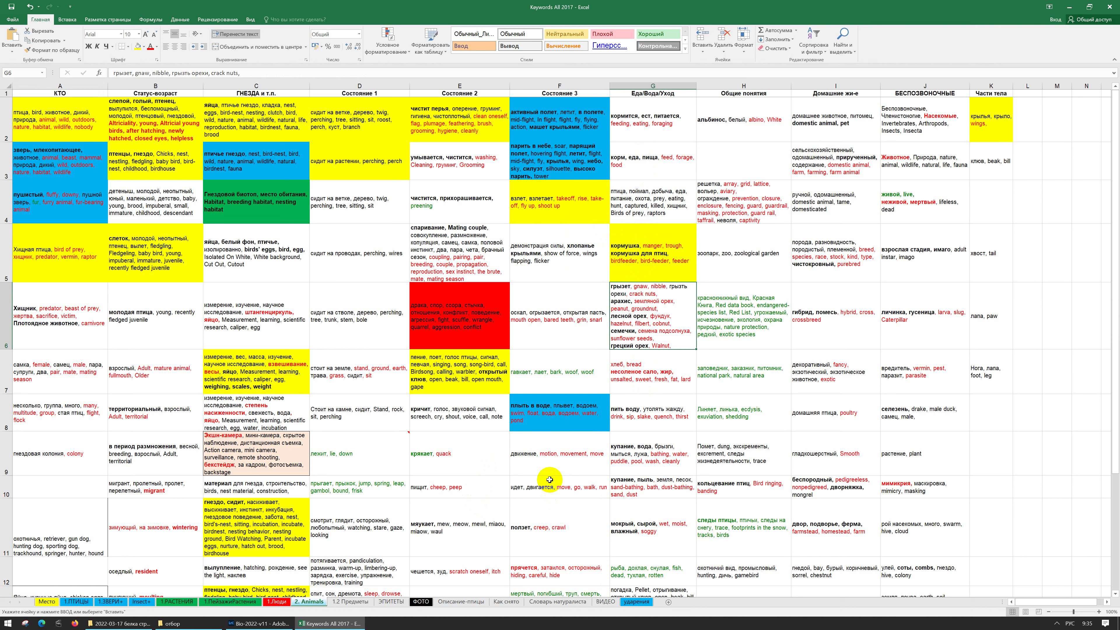
pyautogui.hotkey('ctrl', 'f')
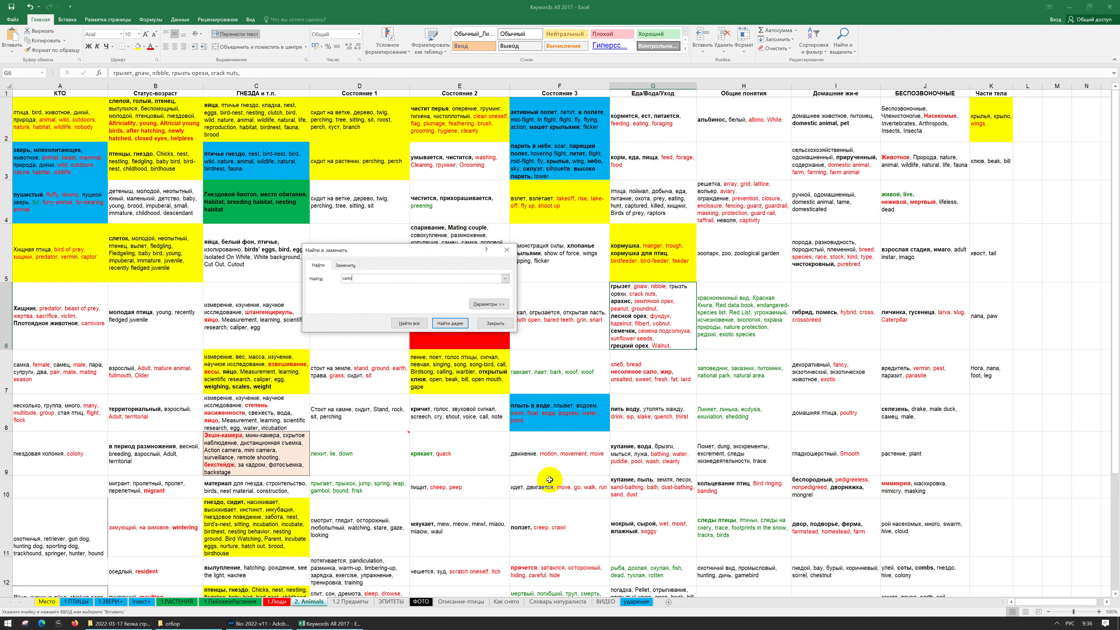
pyautogui.press('Return')
pyautogui.press('Escape')
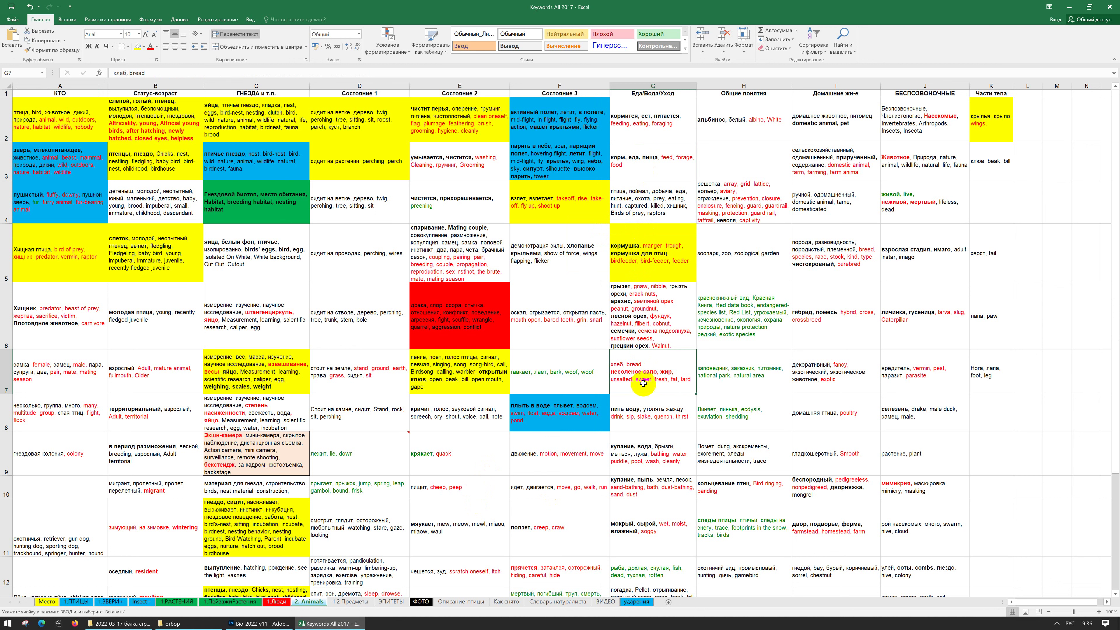
# Step: Copy "несоленое сало, жир, unsalted, sweet, fresh, fat, lard" from cell G7 and add it to the selected photos' keywords in Lightroom
pyautogui.doubleClick(668, 371)
pyautogui.moveTo(694, 380); pyautogui.dragTo(611, 373)
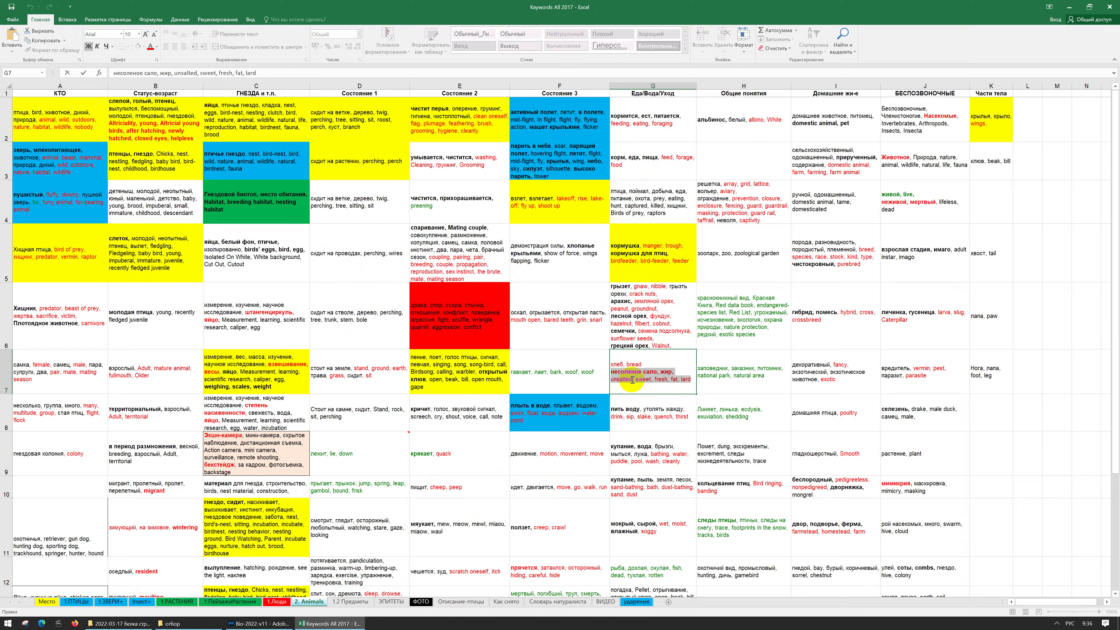
pyautogui.hotkey('alt', 'Tab')
pyautogui.click(958, 136)
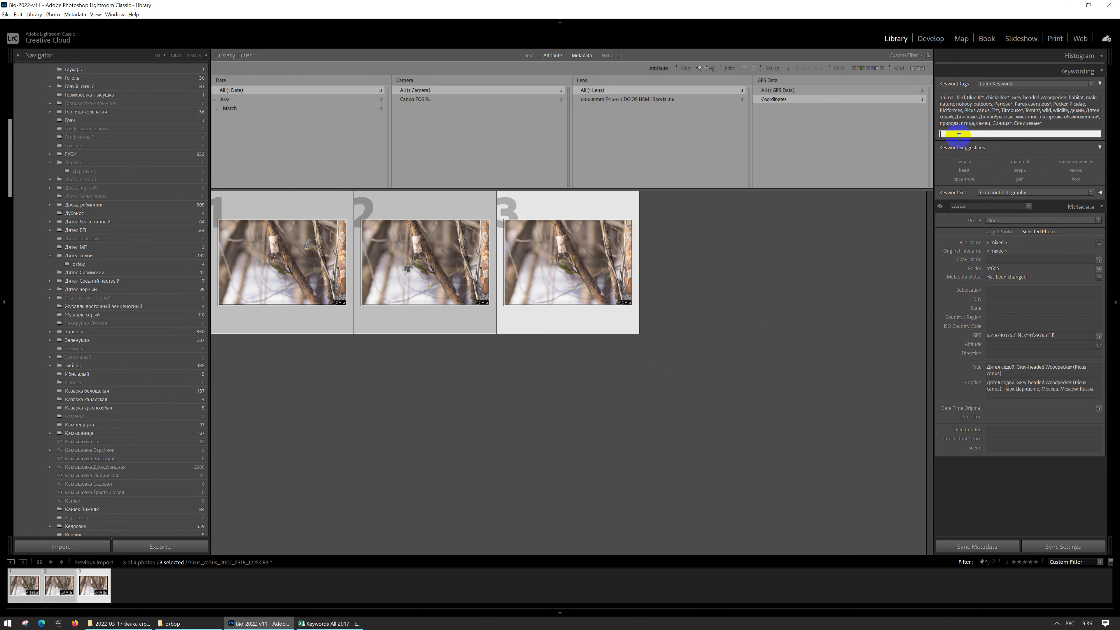
pyautogui.press('Return')
# Step: Copy the feeding keywords "кормится, ест, питается, feeding, eating, foraging" from Excel and add them to the three photos in Lightroom
pyautogui.hotkey('alt', 'Tab')
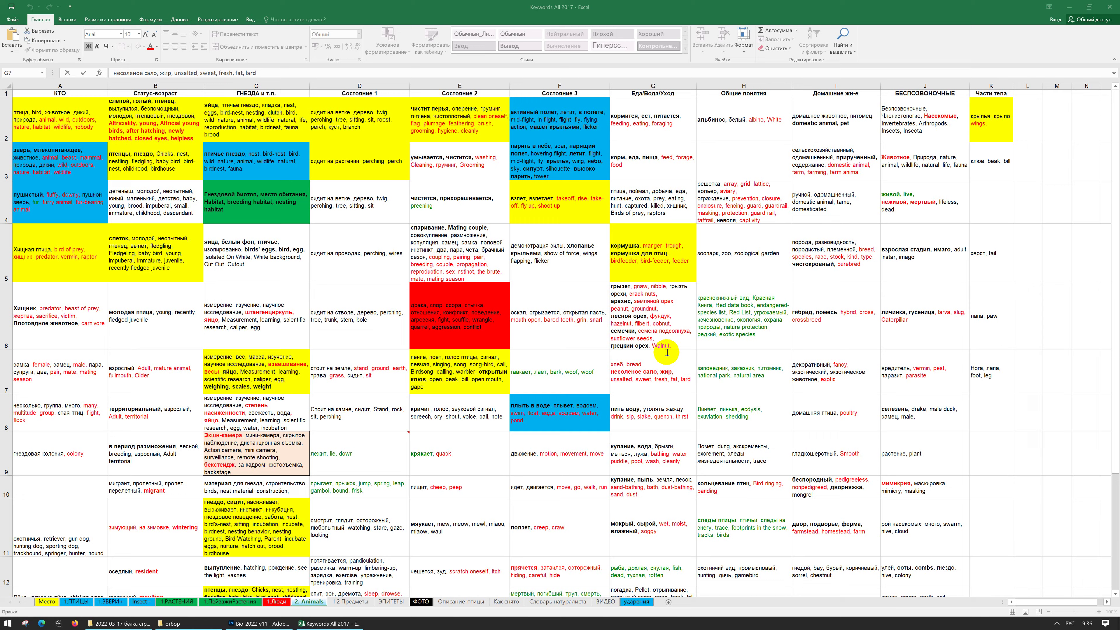
pyautogui.hotkey('alt', 'Tab')
pyautogui.click(949, 141)
pyautogui.hotkey('ctrl', 'v')
pyautogui.press('Return')
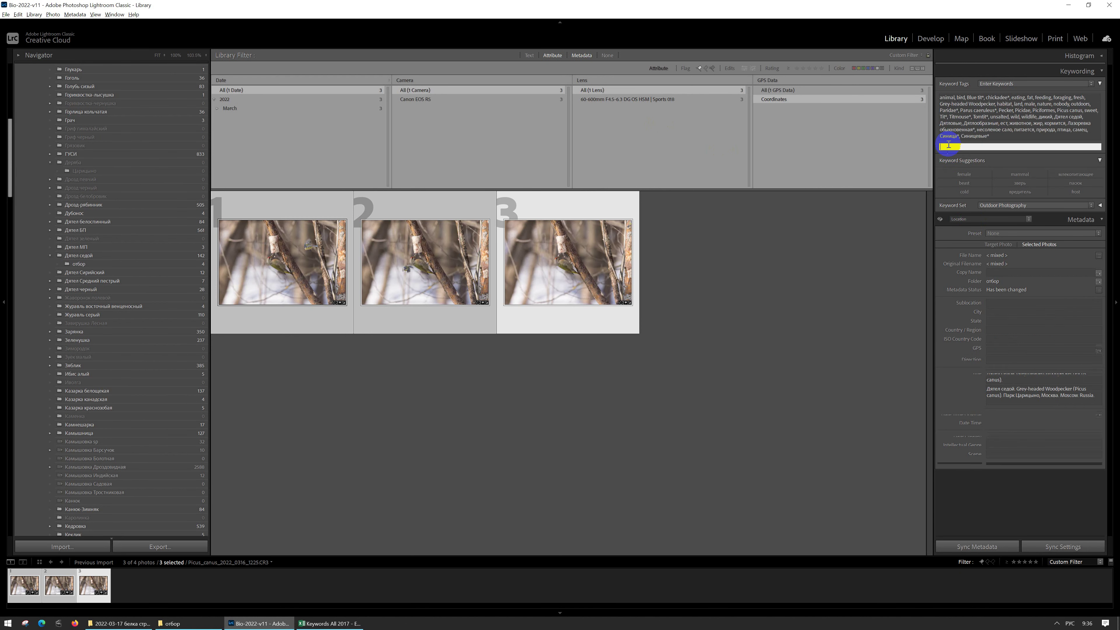
# Step: Select all three woodpecker photos and export them with the JPEG100 user preset into the JPEG100 subfolder of E:\BuferFOTO
pyautogui.click(749, 301)
pyautogui.click(574, 283)
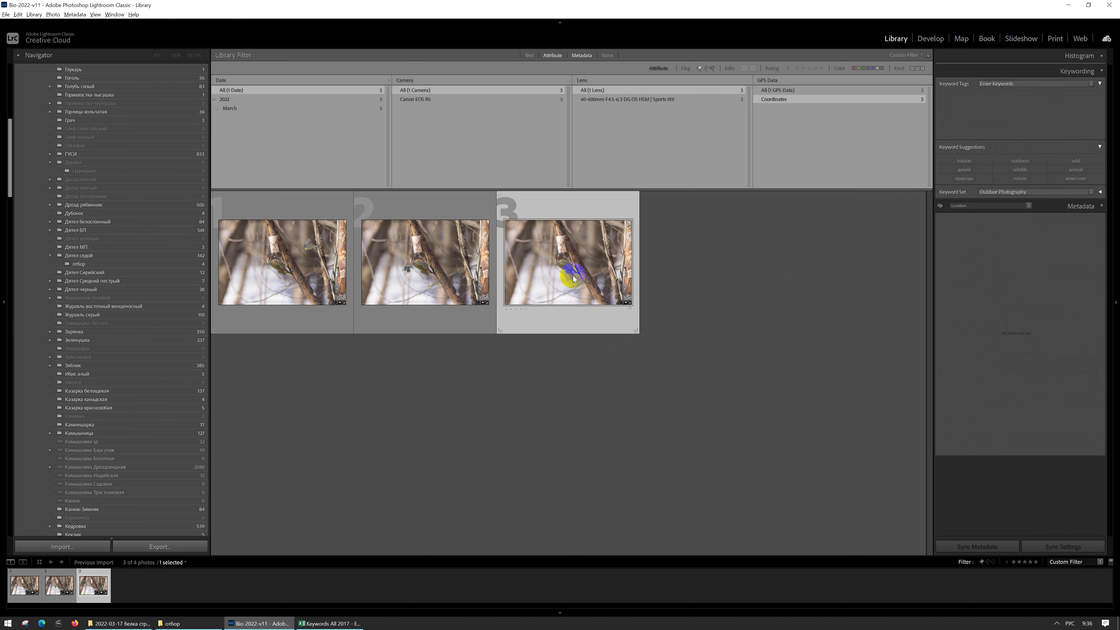
pyautogui.keyDown('shift'); pyautogui.click(264, 286); pyautogui.keyUp('shift')
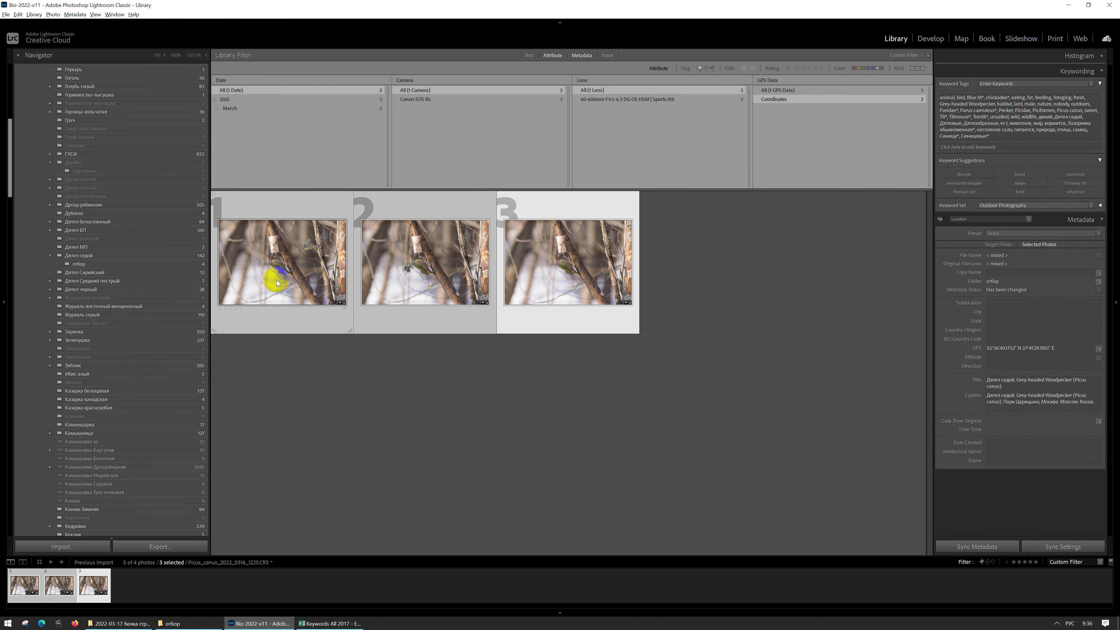
pyautogui.hotkey('ctrl', 'shift', 'e')
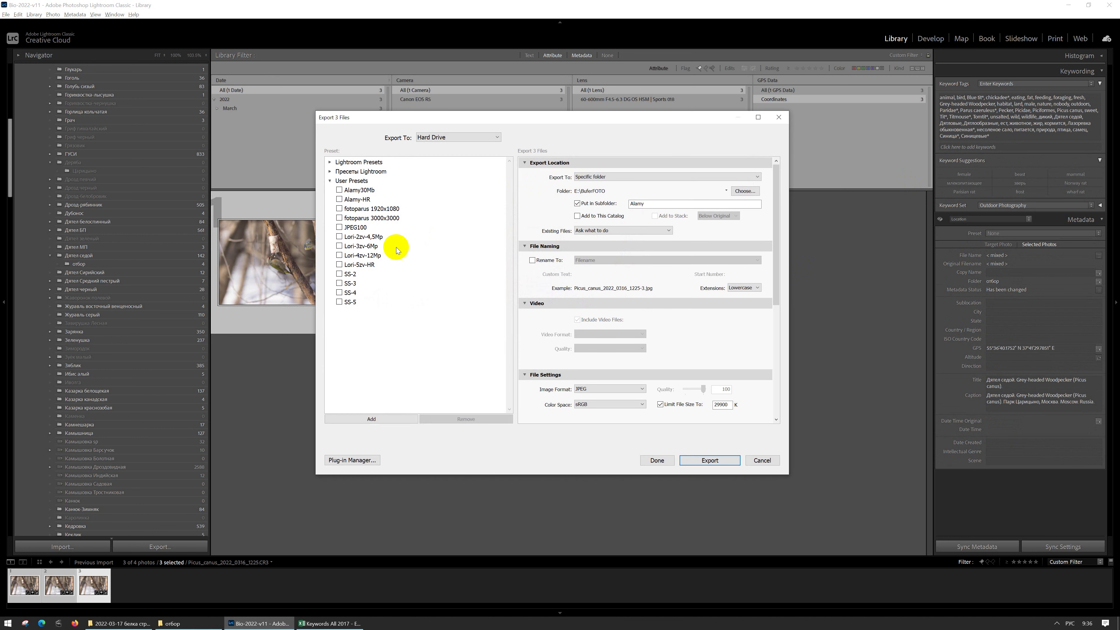
pyautogui.click(366, 227)
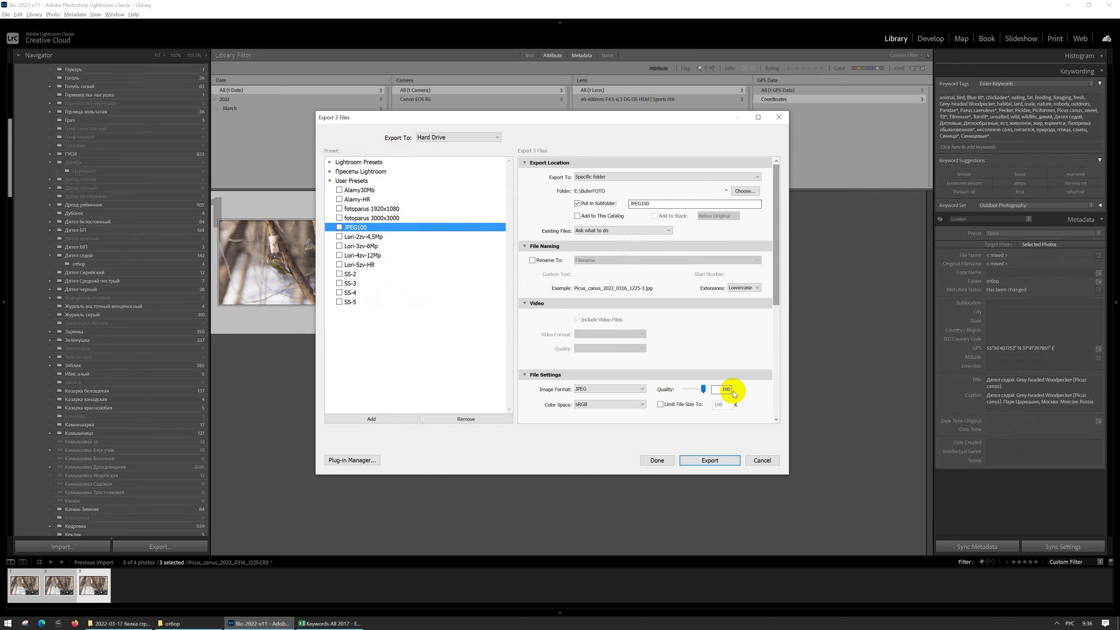
pyautogui.scroll(-3, 774, 294)
pyautogui.scroll(3, 774, 292)
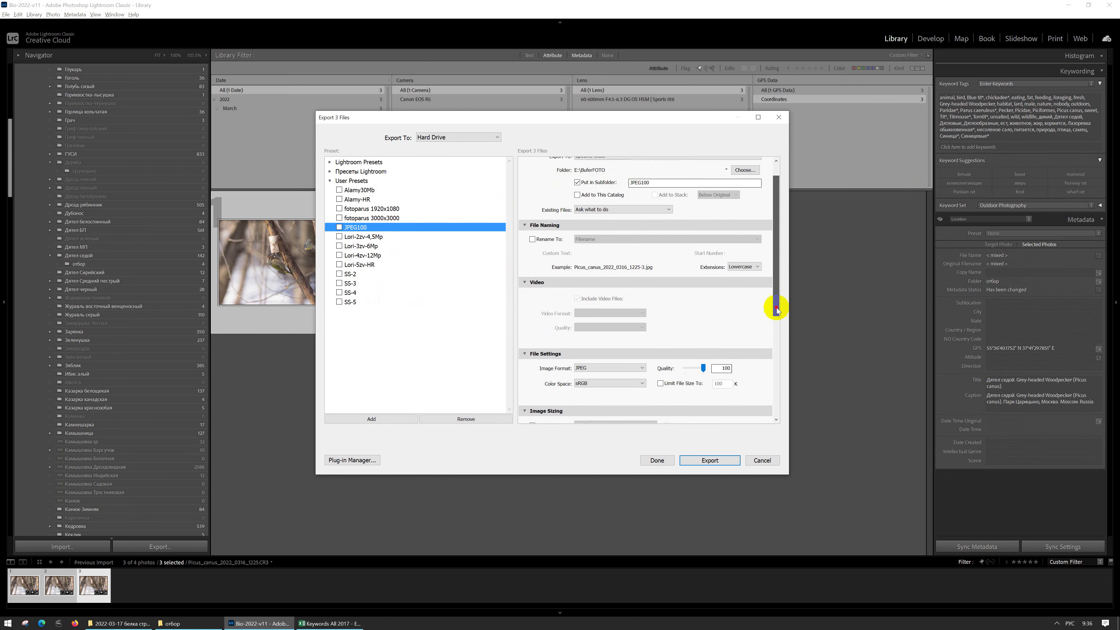
pyautogui.click(715, 461)
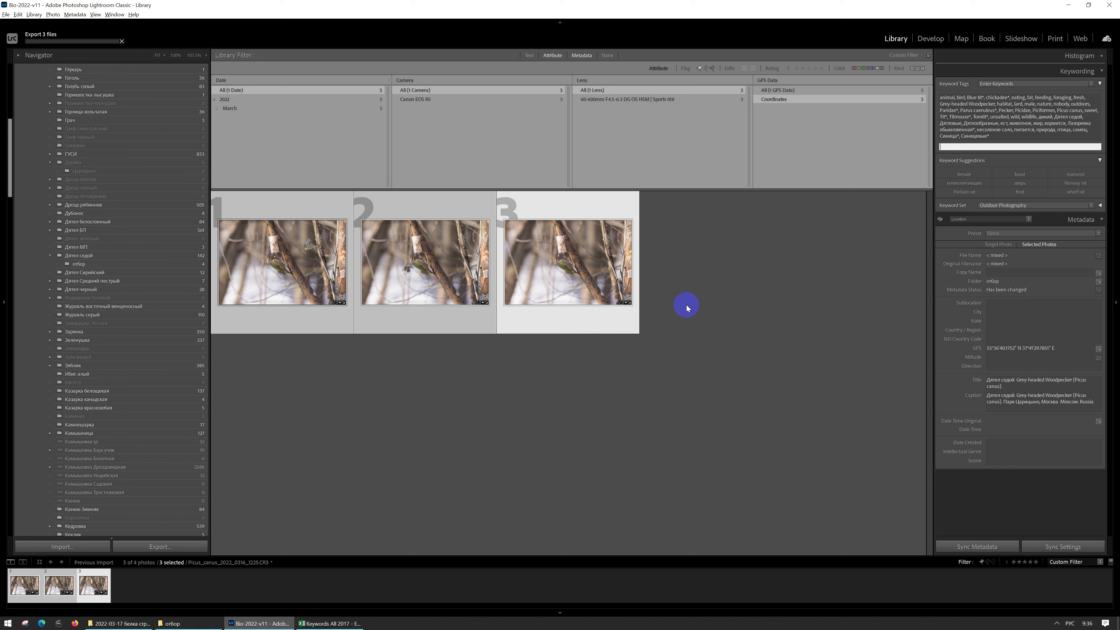
# Step: Switch to Firefox to show the Птицы-Салоеды video on YouTube, and close the video tab and the browser
pyautogui.click(76, 623)
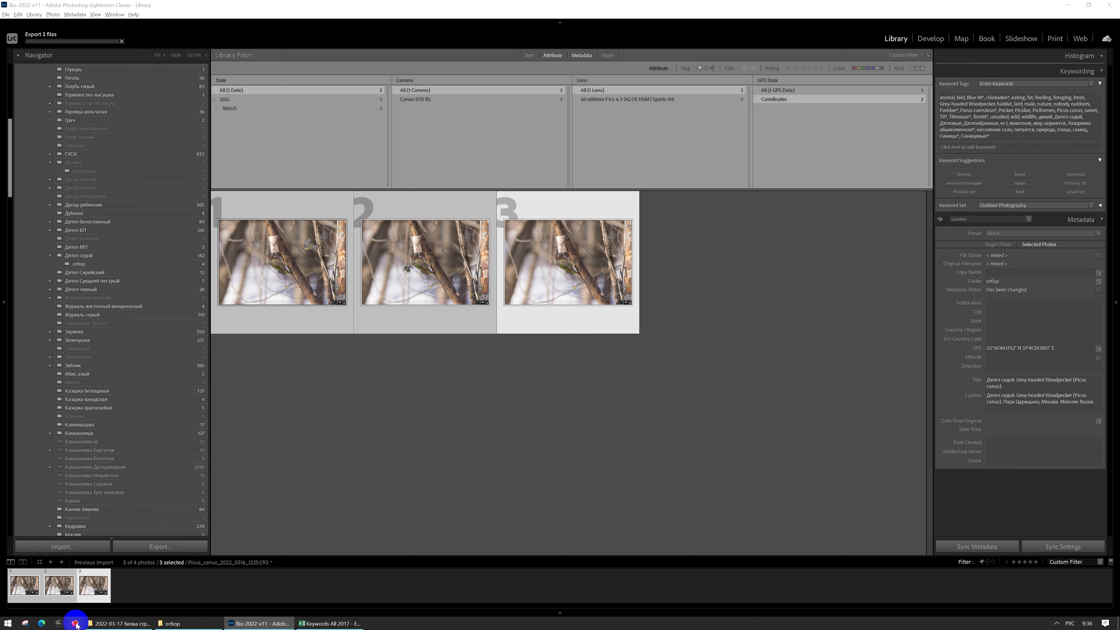
pyautogui.click(317, 376)
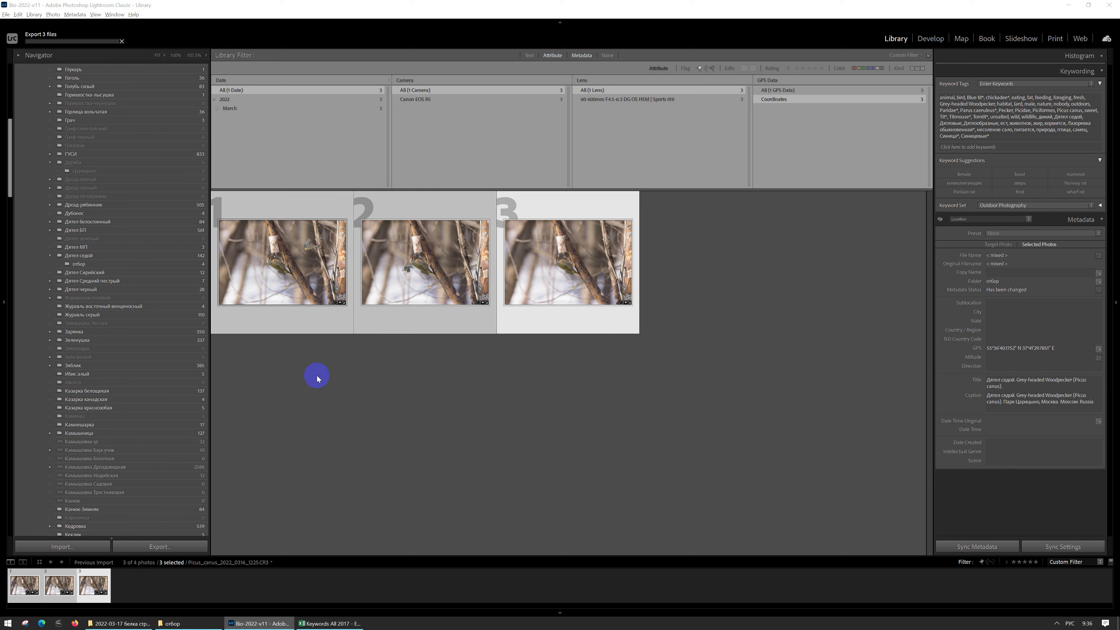
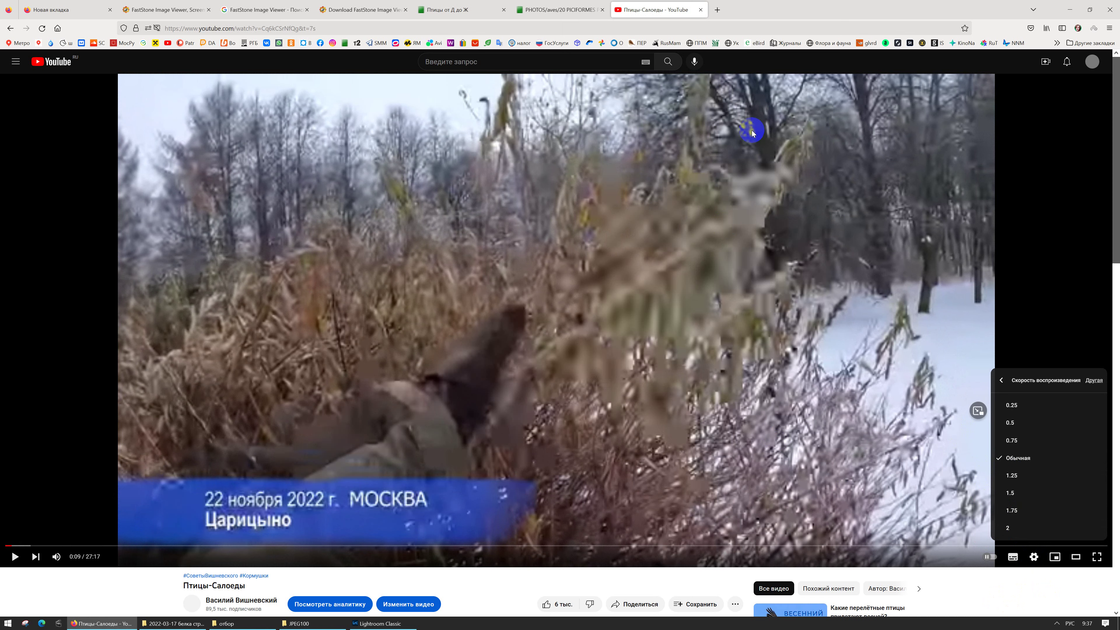
pyautogui.click(701, 9)
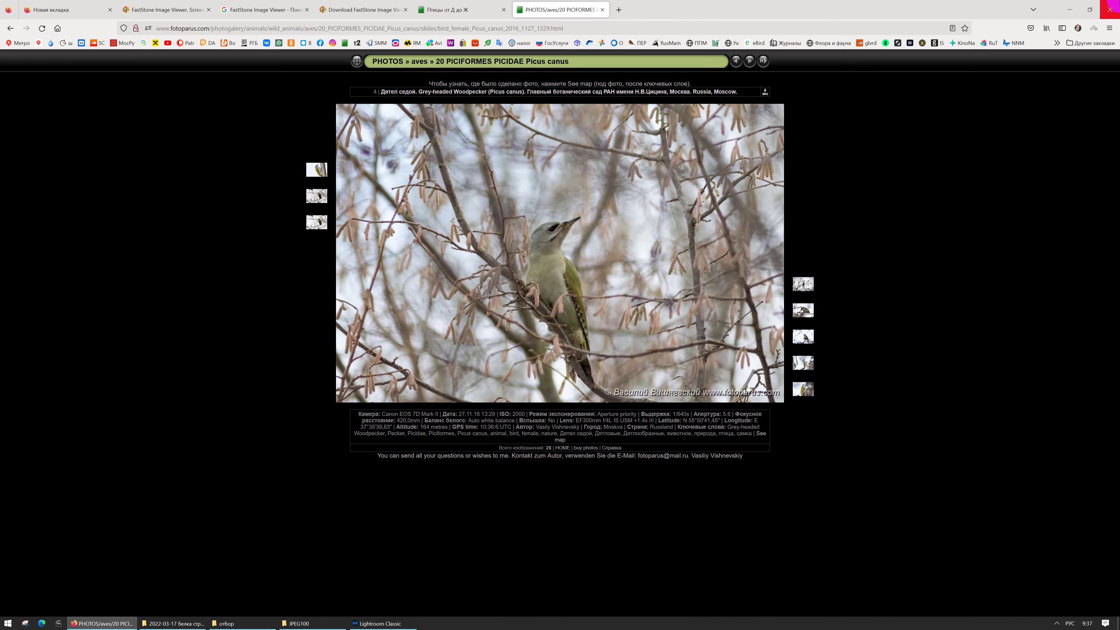
pyautogui.click(1115, 4)
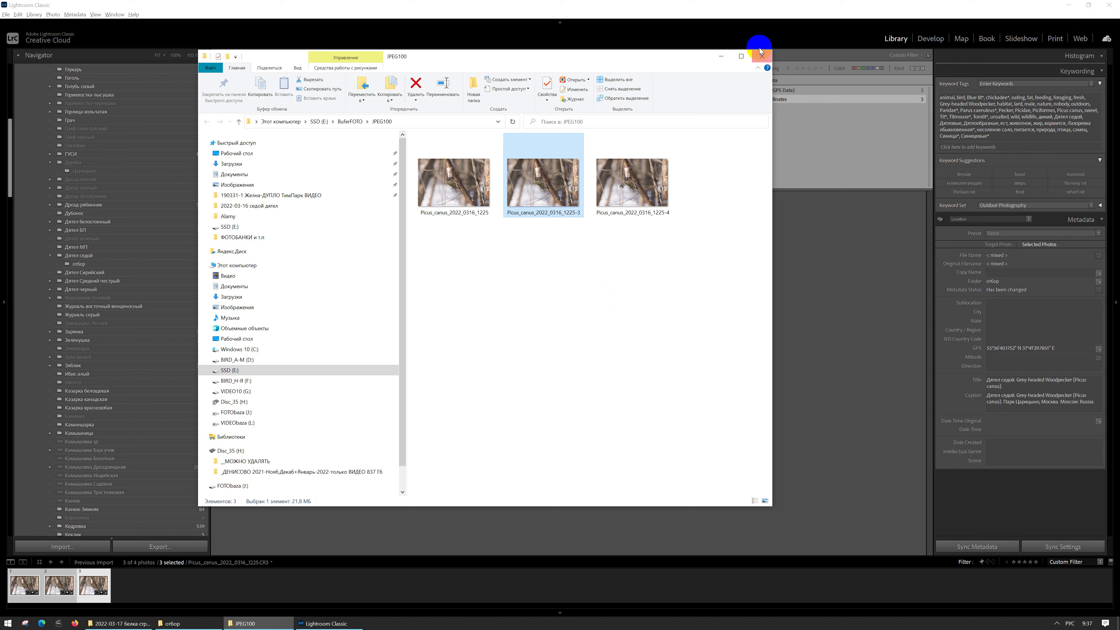
# Step: View the three exported Picus_canus JPEGs full screen, examine the woodpecker in the first one up close, and return to the folder
pyautogui.click(450, 183)
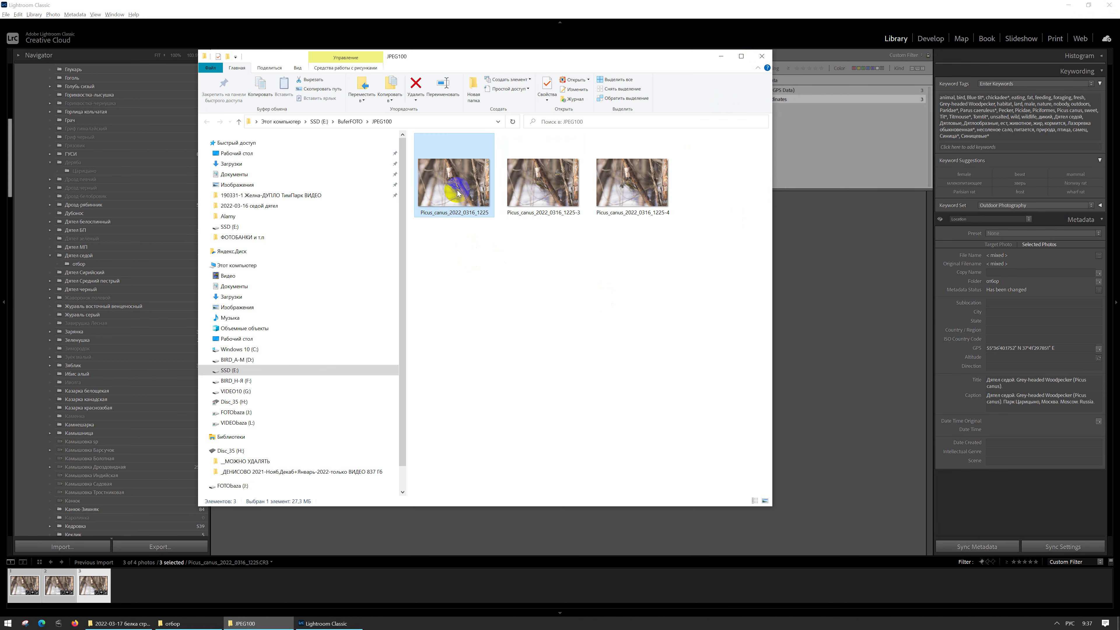
pyautogui.doubleClick(457, 189)
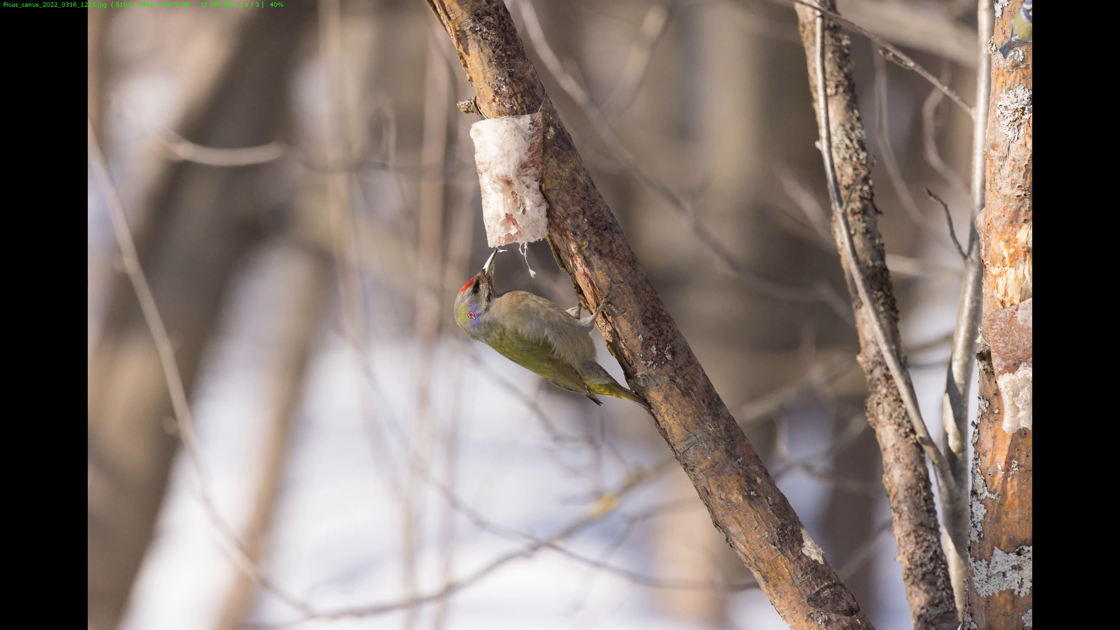
pyautogui.scroll(3, 480, 295)
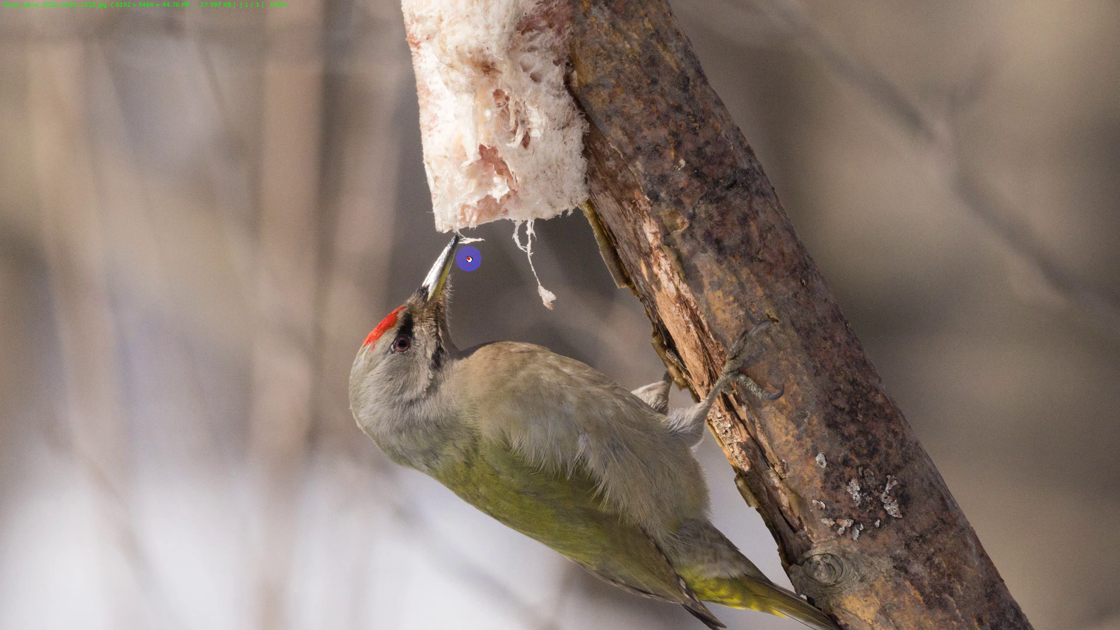
pyautogui.moveTo(465, 255); pyautogui.dragTo(439, 303)
pyautogui.scroll(-3, 446, 313)
pyautogui.press('Right')
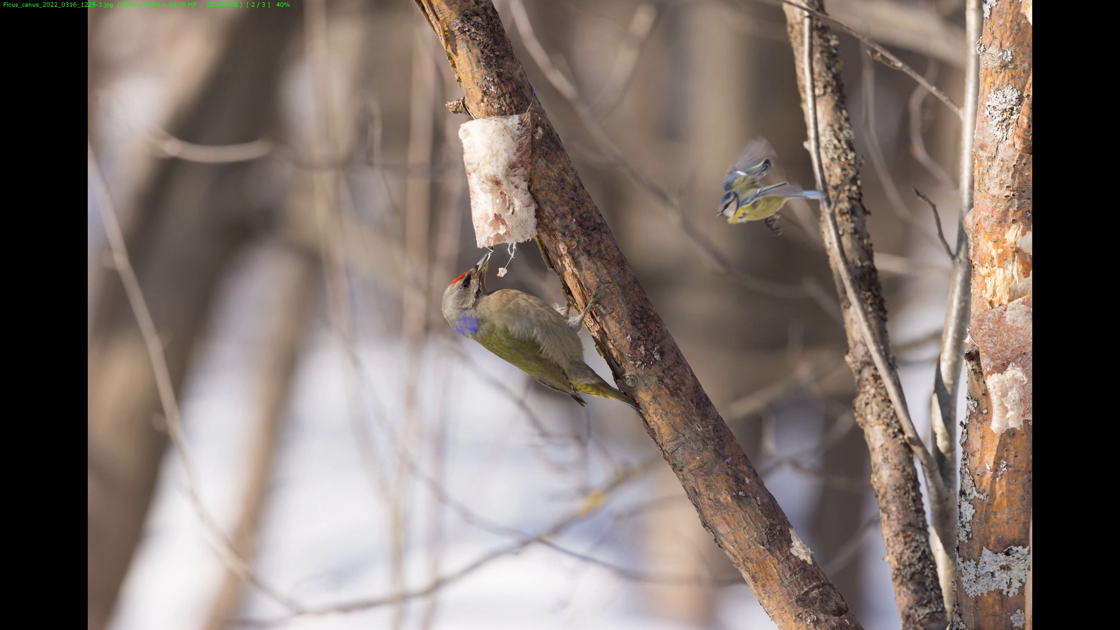
pyautogui.press('Right')
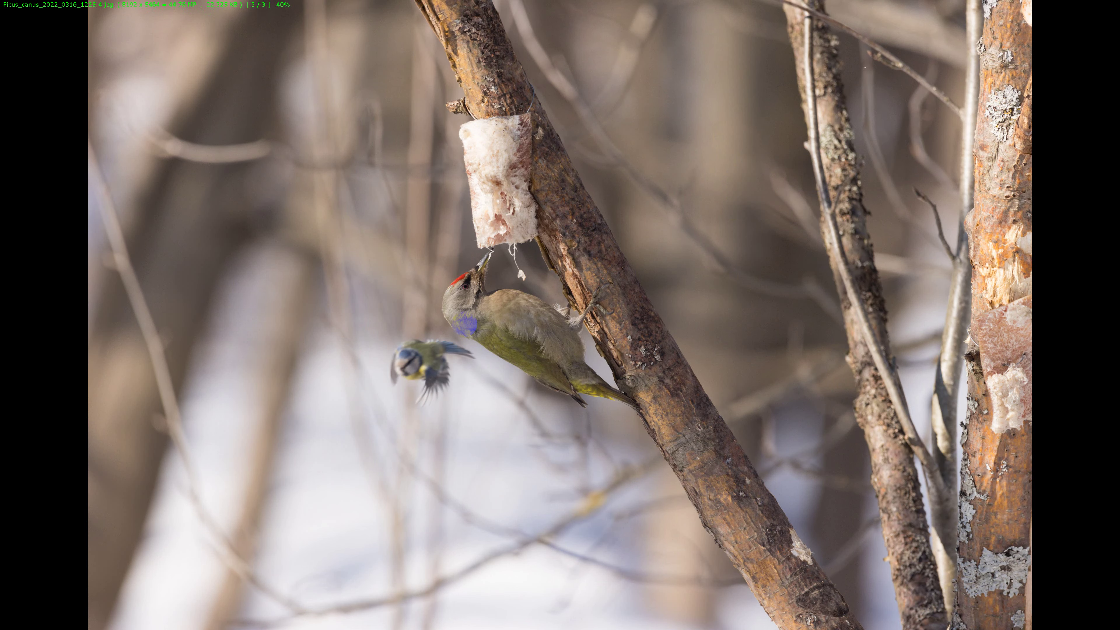
pyautogui.press('Left')
pyautogui.press('Left')
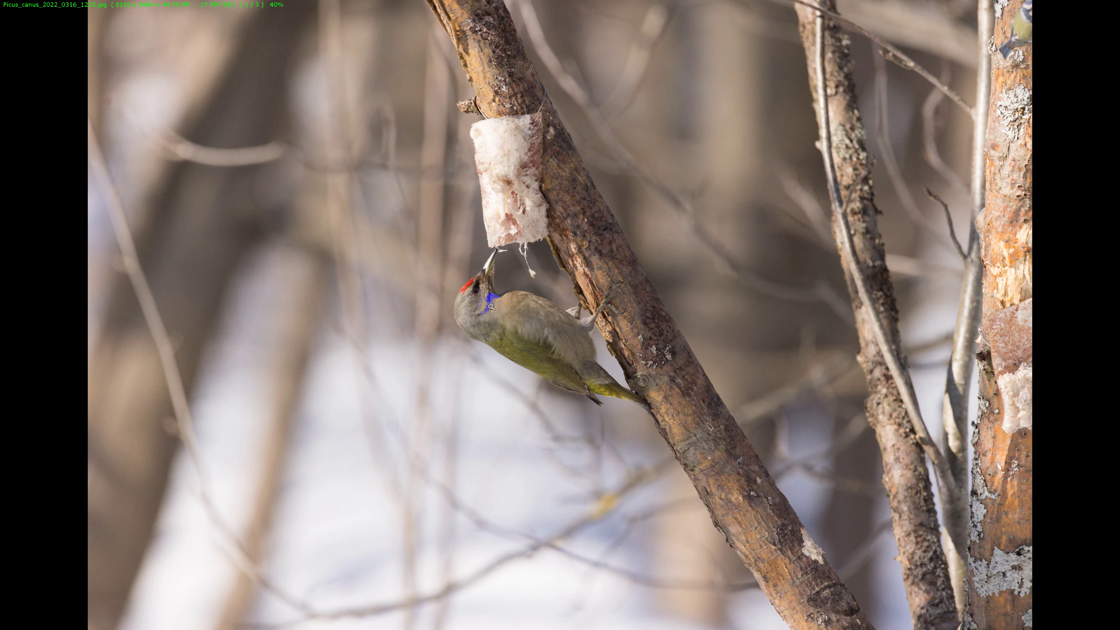
pyautogui.click(491, 306)
pyautogui.click(491, 306)
pyautogui.press('Escape')
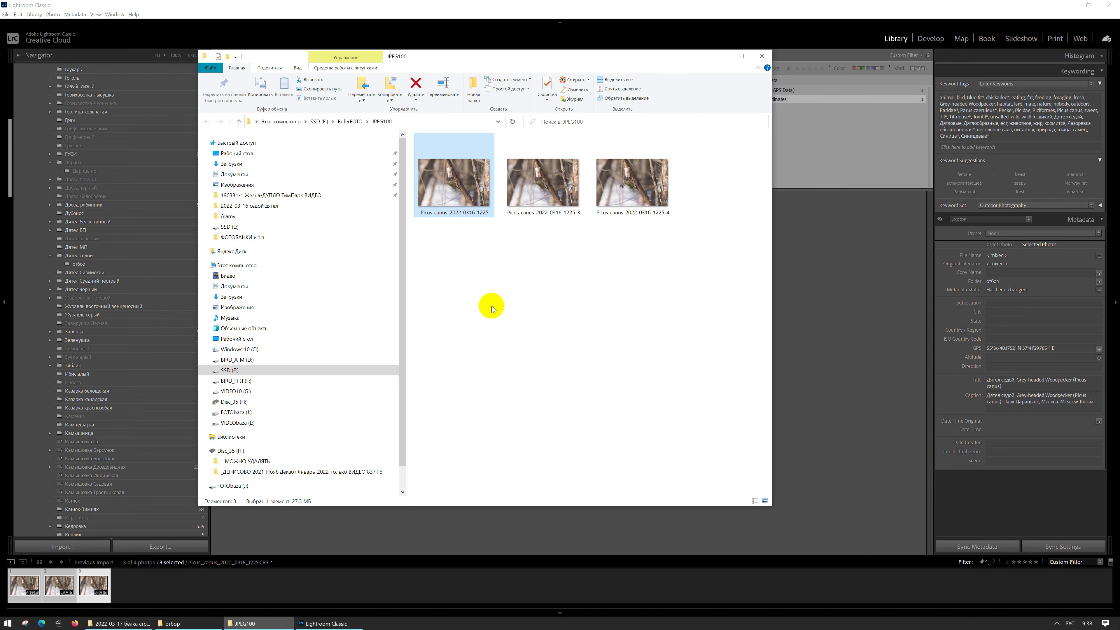
# Step: Minimise Lightroom and the отбор folder window, and open the aves folder from its desktop shortcut
pyautogui.moveTo(628, 57); pyautogui.dragTo(537, 85)
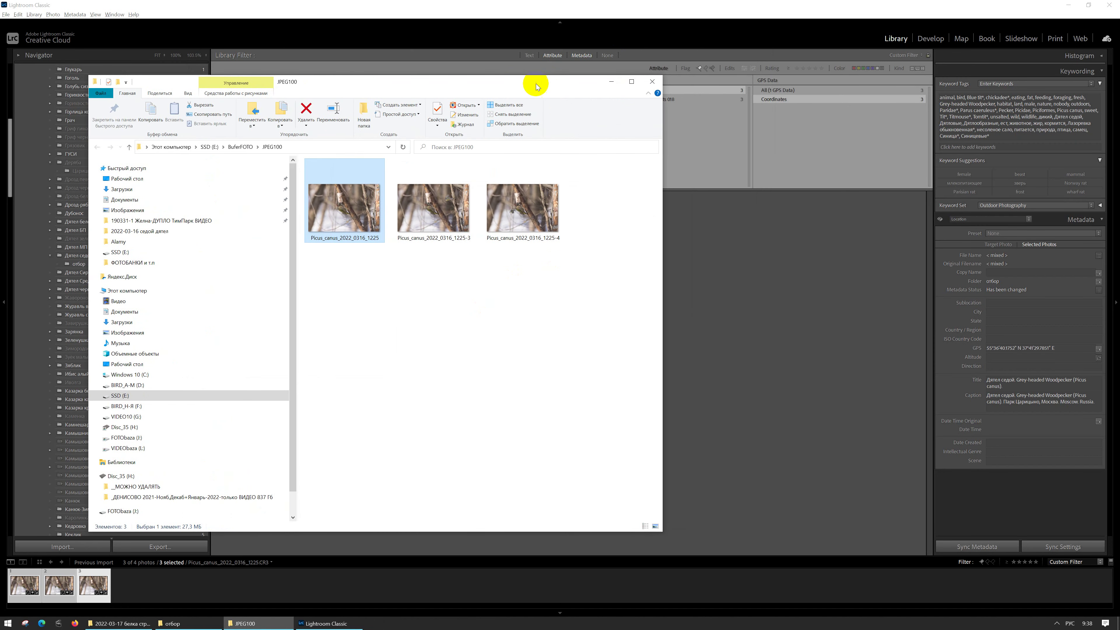
pyautogui.click(1070, 6)
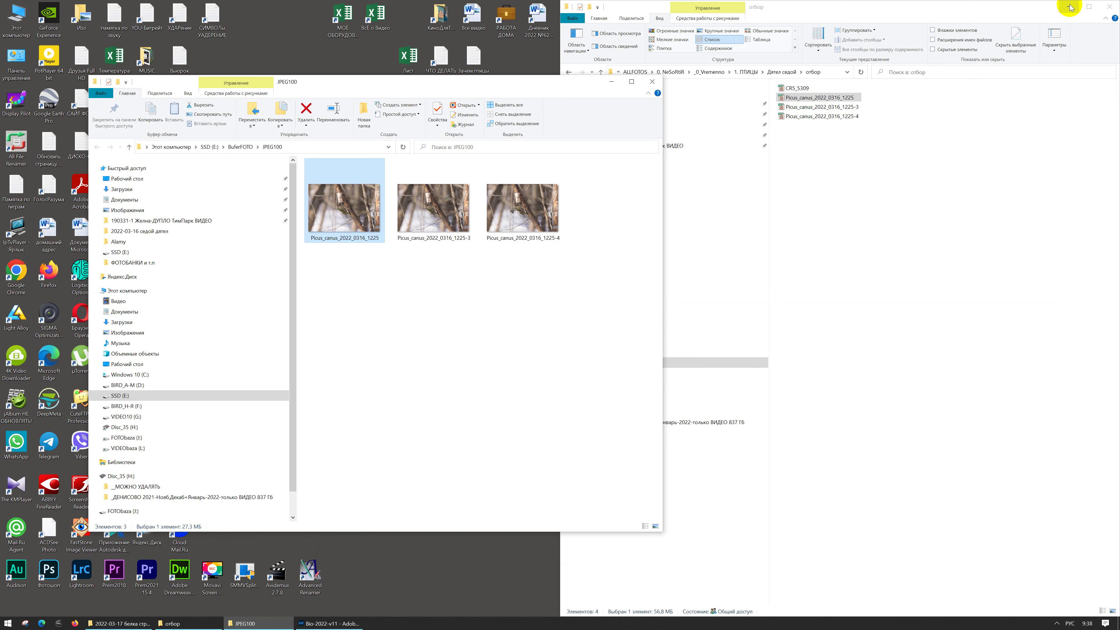
pyautogui.click(1070, 6)
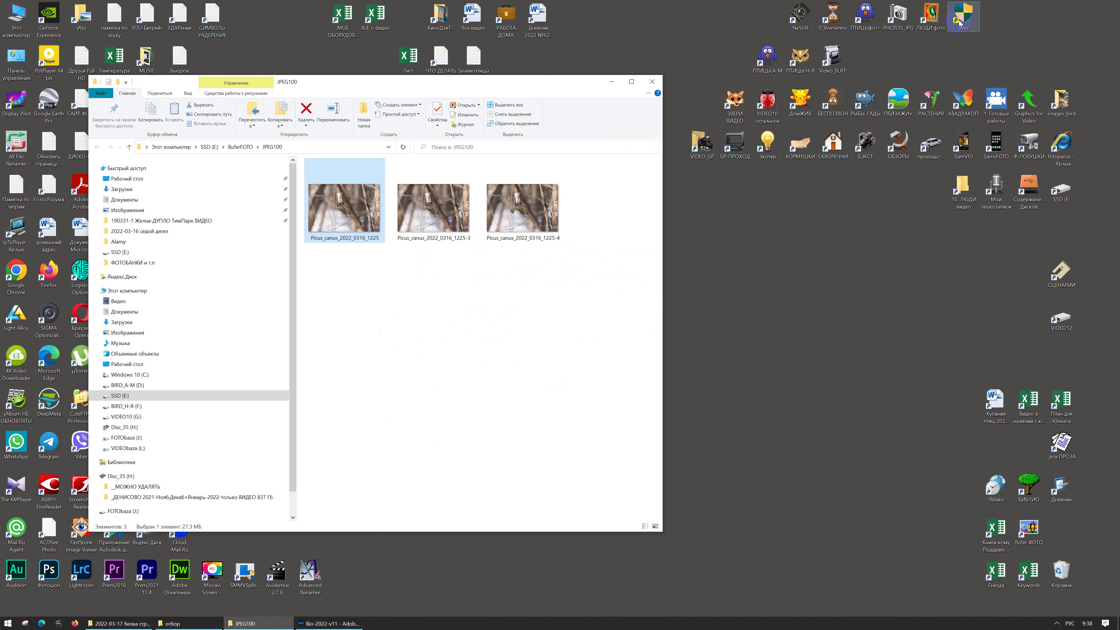
pyautogui.click(957, 20)
pyautogui.doubleClick(957, 19)
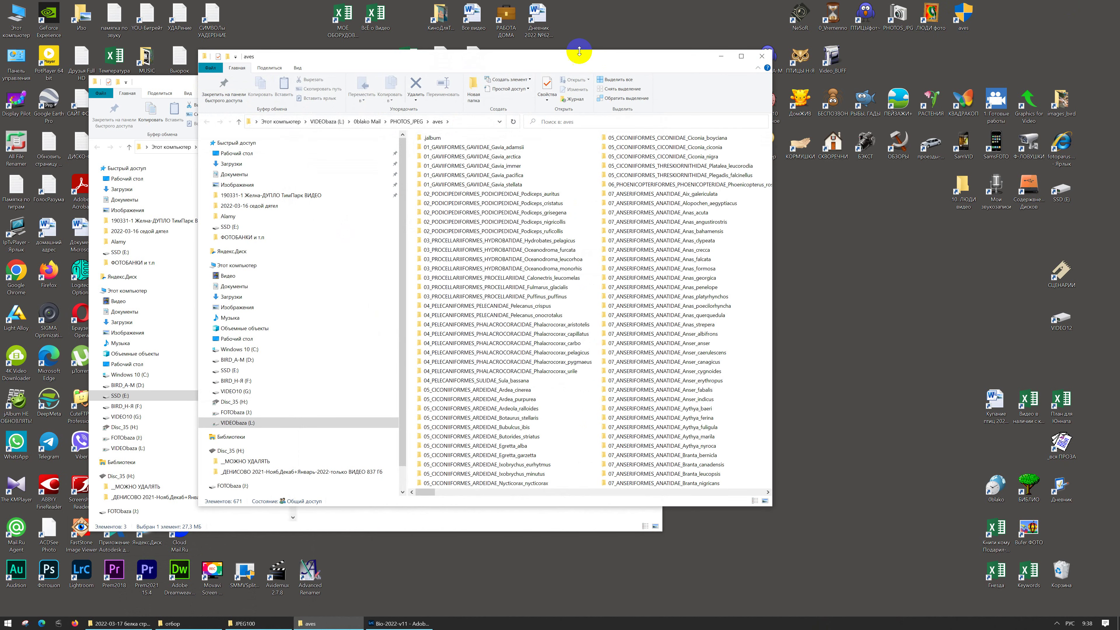
# Step: Place the aves and JPEG100 folder windows side by side, look through the species folders, and maximise the aves window
pyautogui.moveTo(511, 60); pyautogui.dragTo(1119, 30)
pyautogui.click(291, 265)
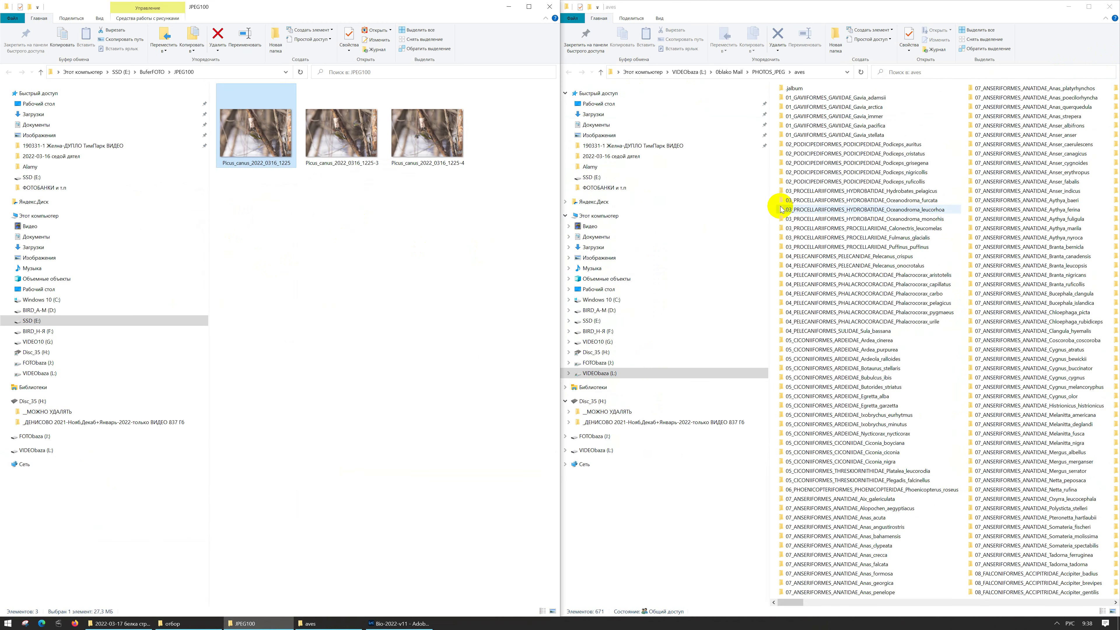
pyautogui.scroll(-5, 869, 220)
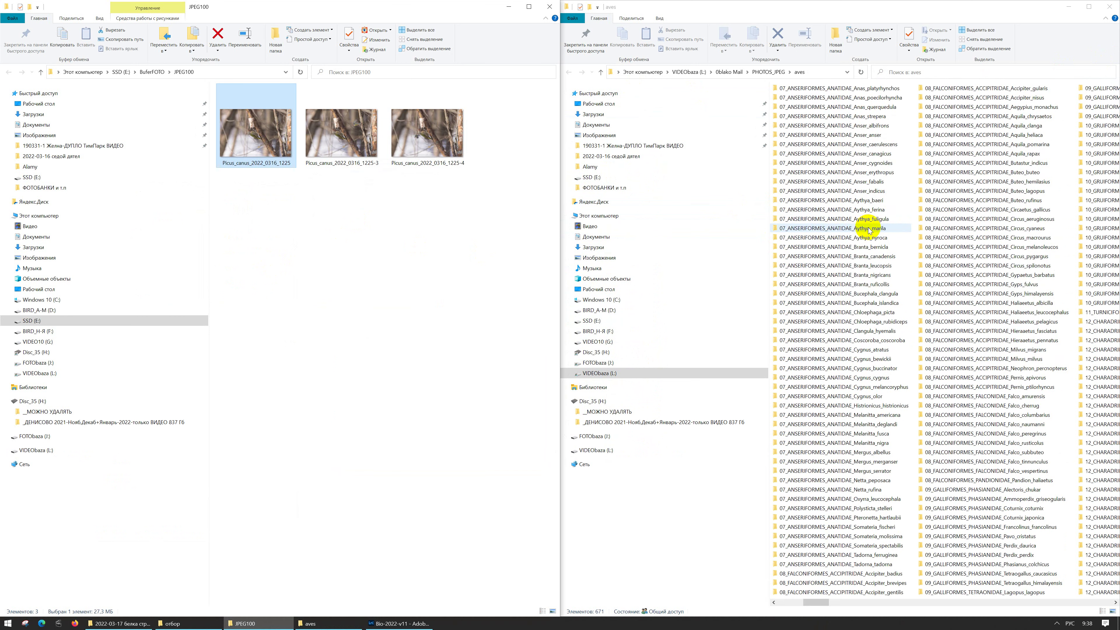
pyautogui.scroll(-4, 869, 229)
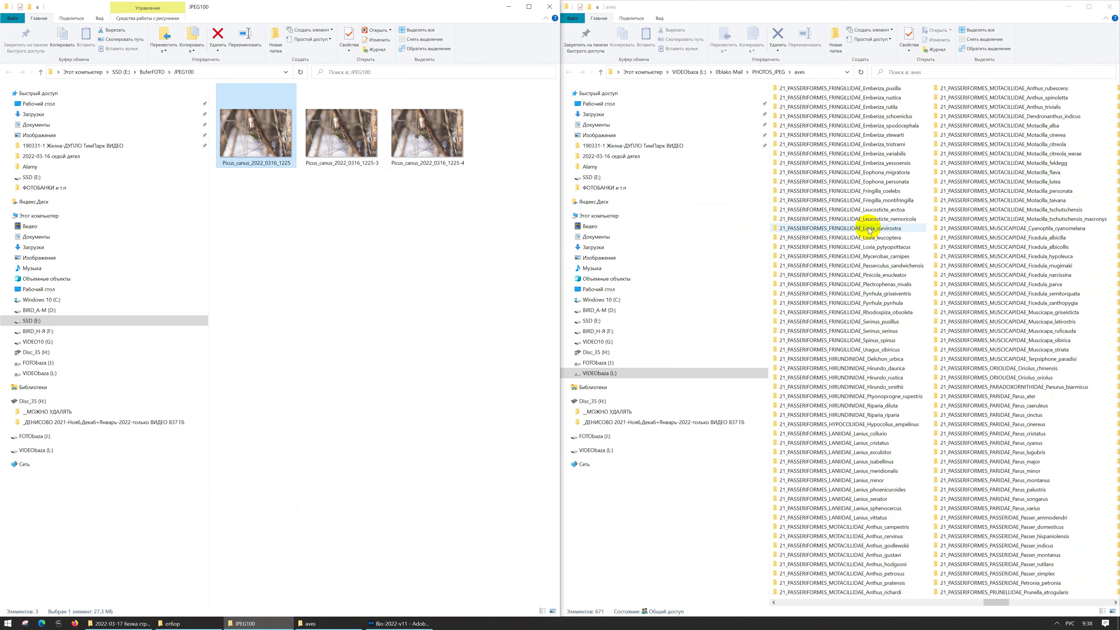
pyautogui.click(1087, 7)
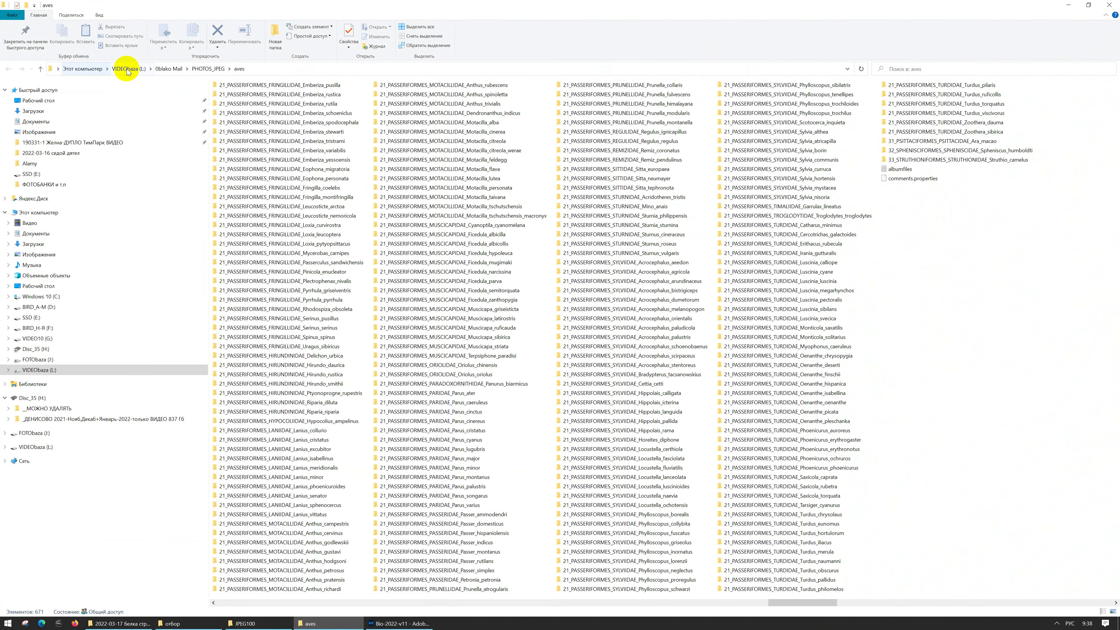
# Step: Open the 21_PASSERIFORMES_MOTACILLIDAE_Dendronanthus_indicus folder, check its eggs_apart and eggs_museum files, and return to the aves folder
pyautogui.doubleClick(425, 112)
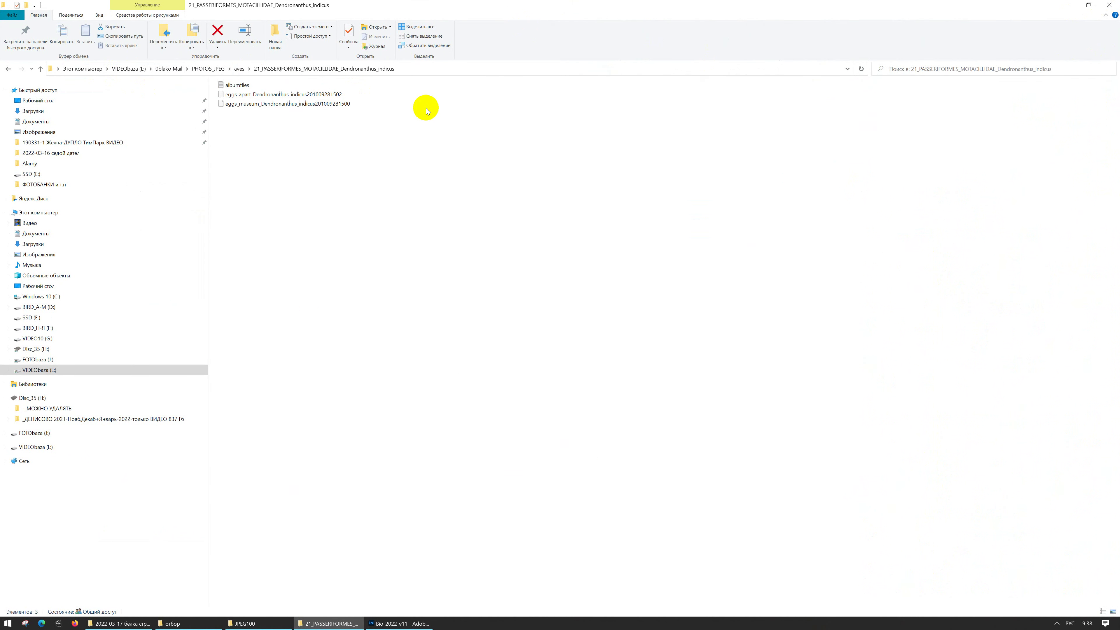
pyautogui.click(293, 105)
pyautogui.click(301, 95)
pyautogui.click(303, 104)
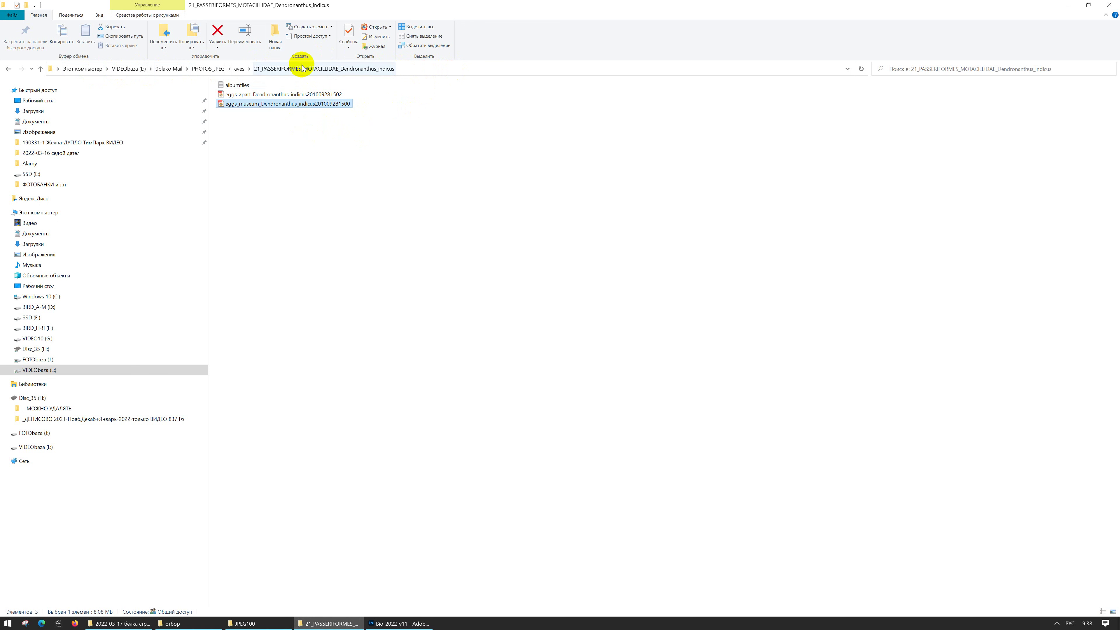
pyautogui.click(361, 150)
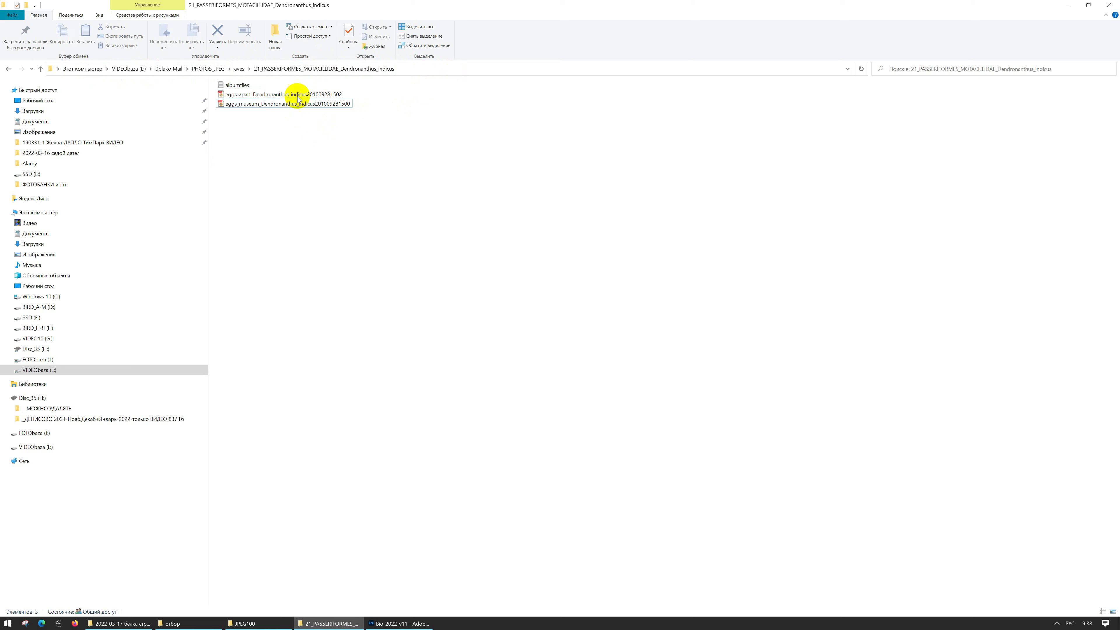
pyautogui.click(241, 69)
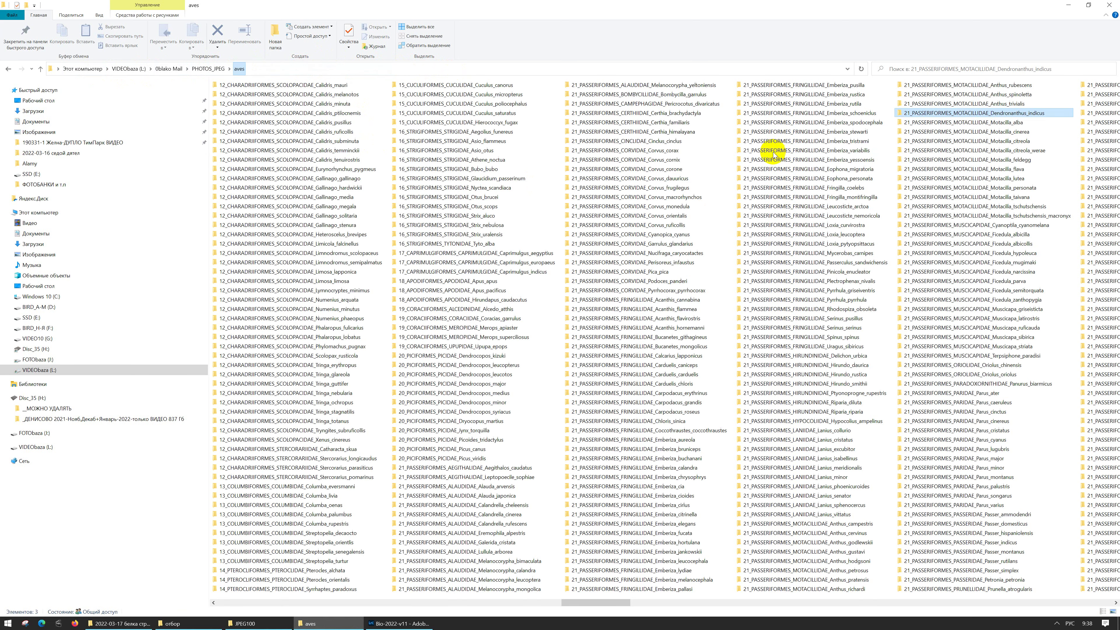
# Step: Look through the aves species folders from the first numbered order to the last, picking out the Aythya_fuligula folder along the way
pyautogui.hscroll(-5, 475, 125)
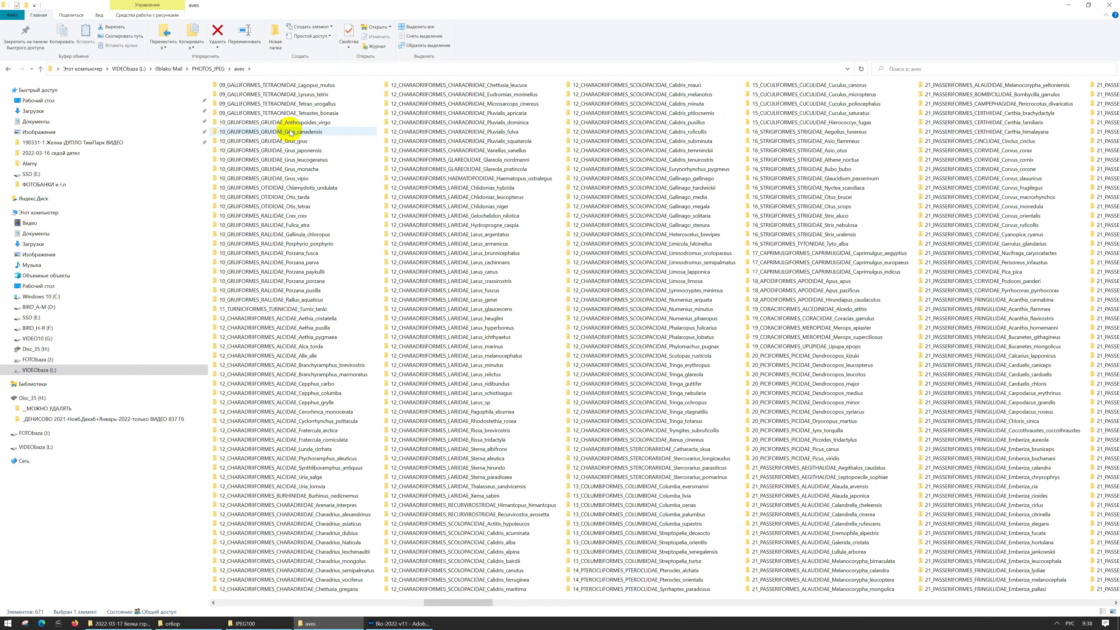
pyautogui.hscroll(-2, 289, 131)
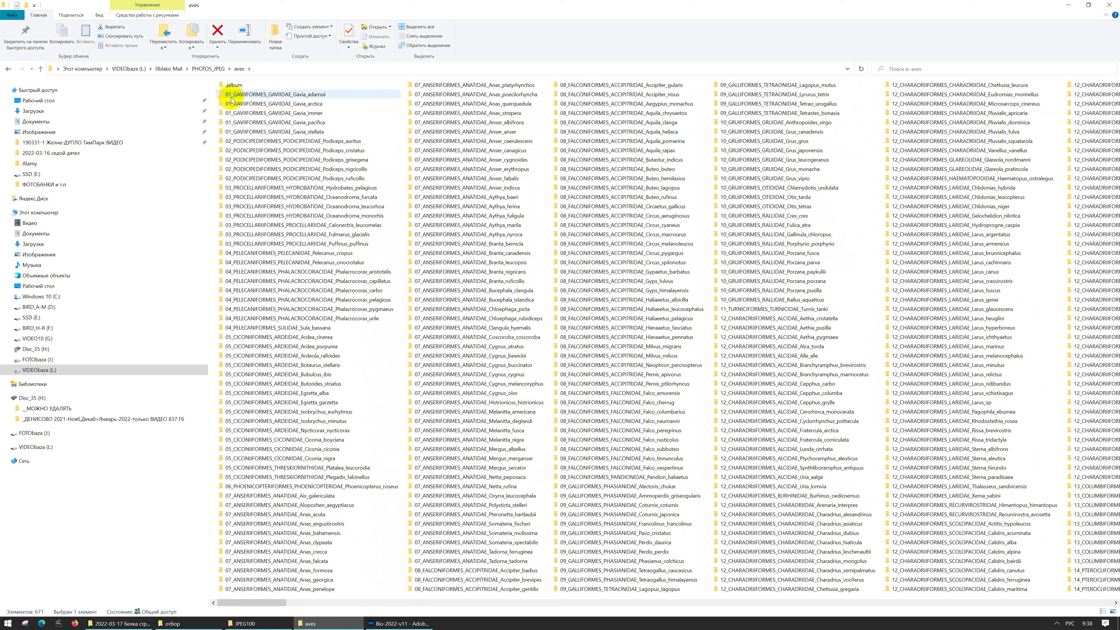
pyautogui.moveTo(238, 99)
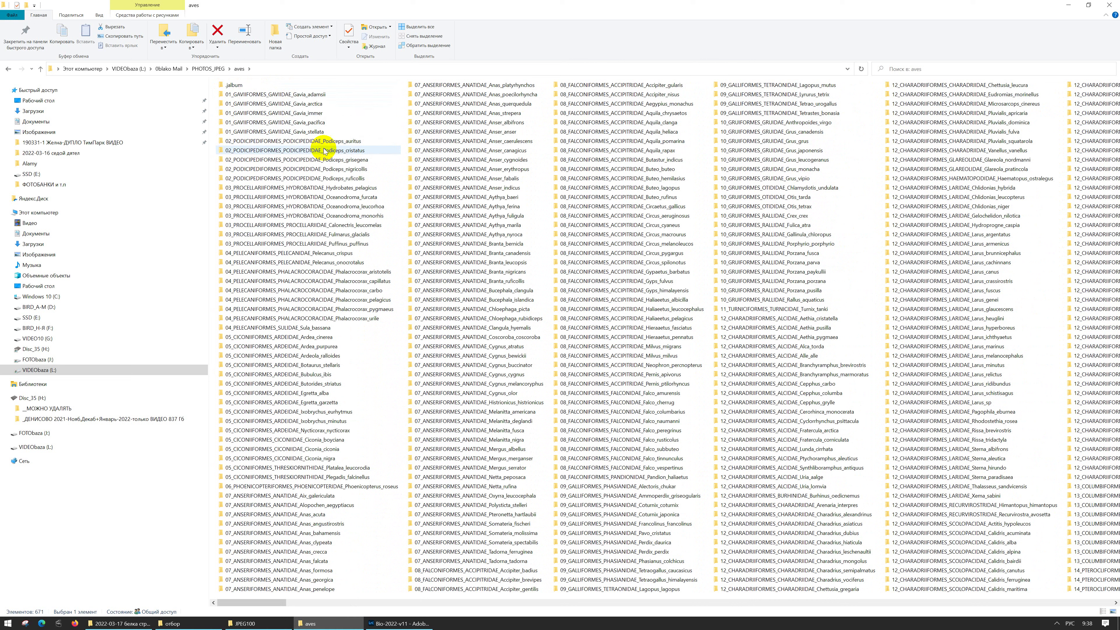
pyautogui.click(478, 217)
pyautogui.hscroll(5, 782, 293)
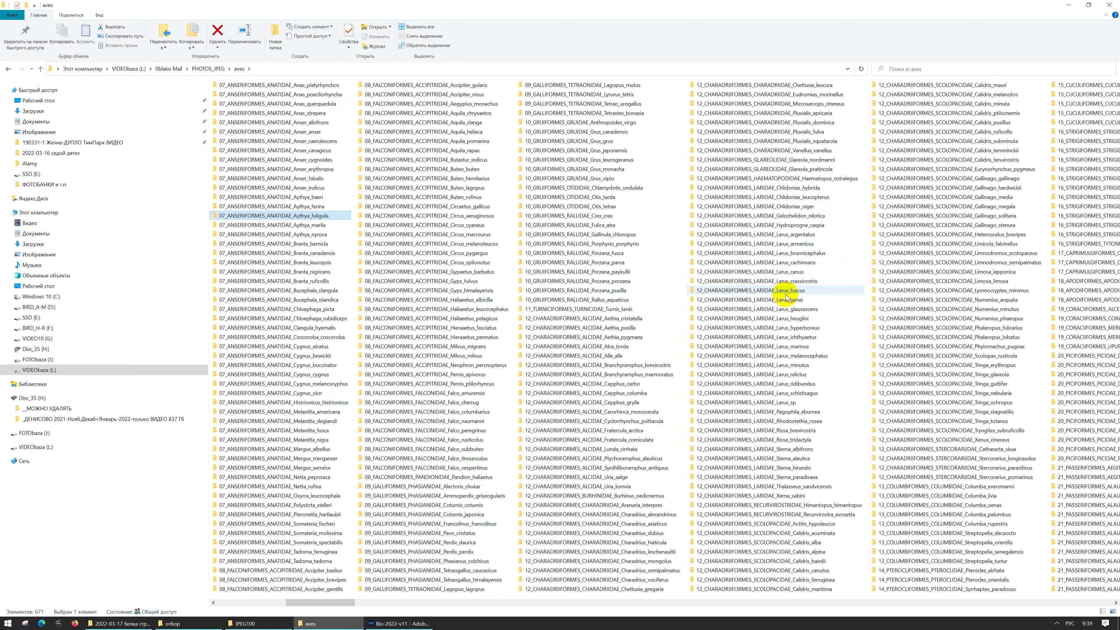
pyautogui.hscroll(3, 786, 297)
pyautogui.hscroll(3, 782, 295)
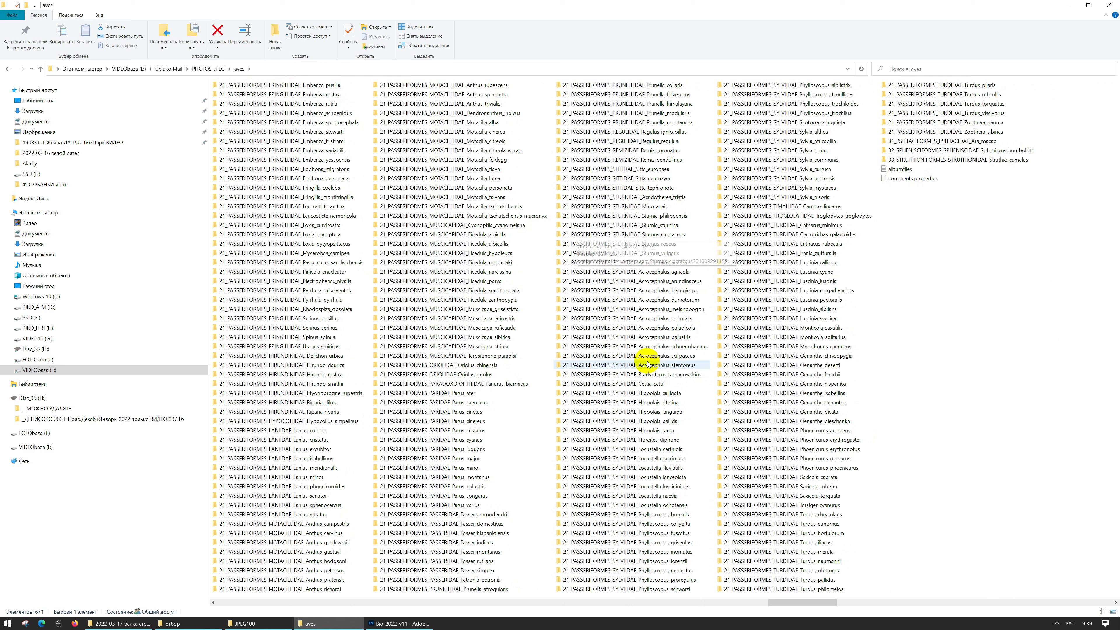
# Step: Point out individual Passeriformes species folders in turn: Hippolais_rama, several Passer sparrows and Parus_minor
pyautogui.click(638, 430)
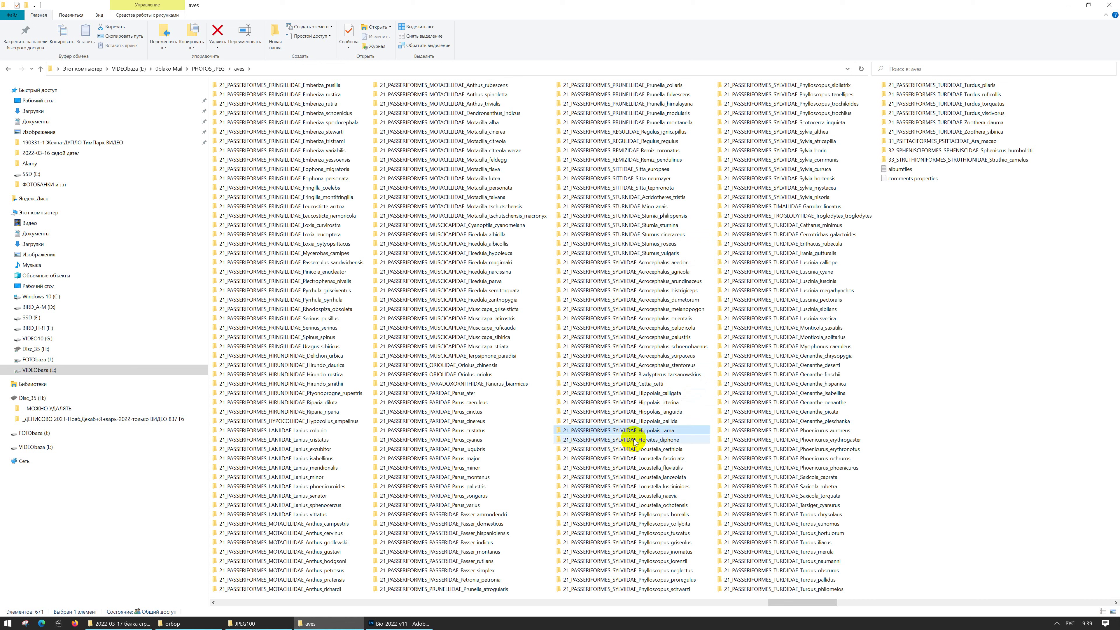
pyautogui.click(434, 514)
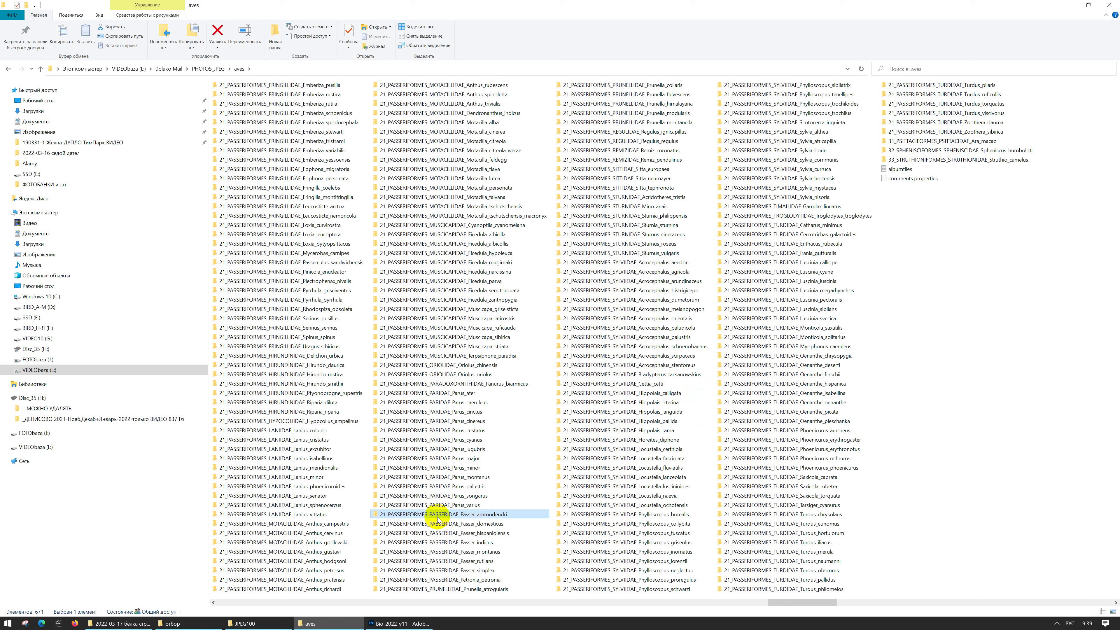
pyautogui.click(444, 534)
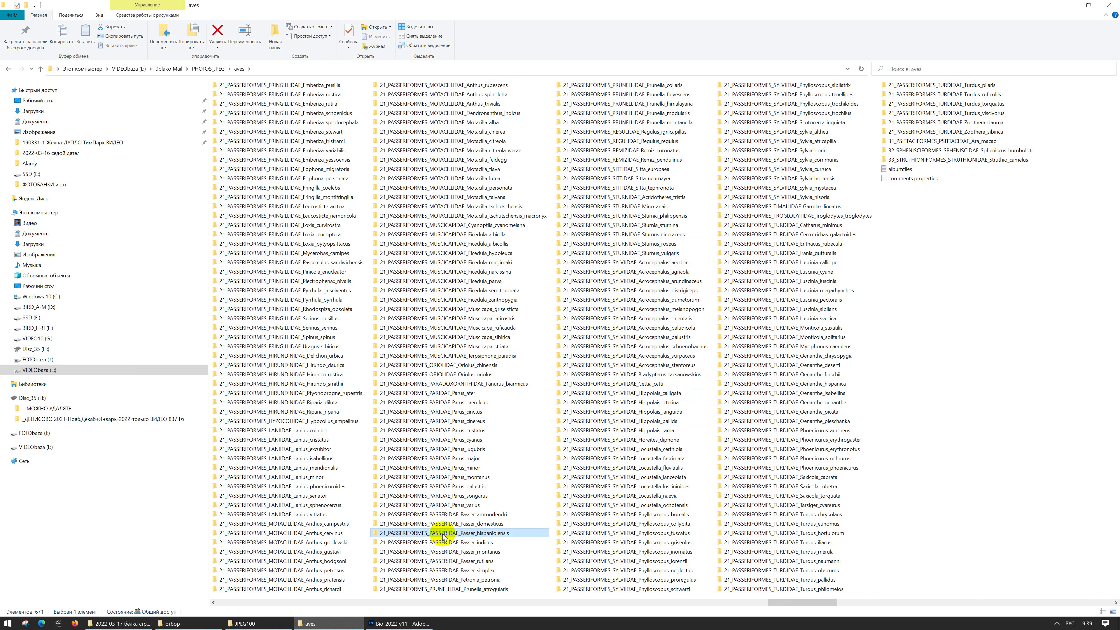
pyautogui.click(443, 562)
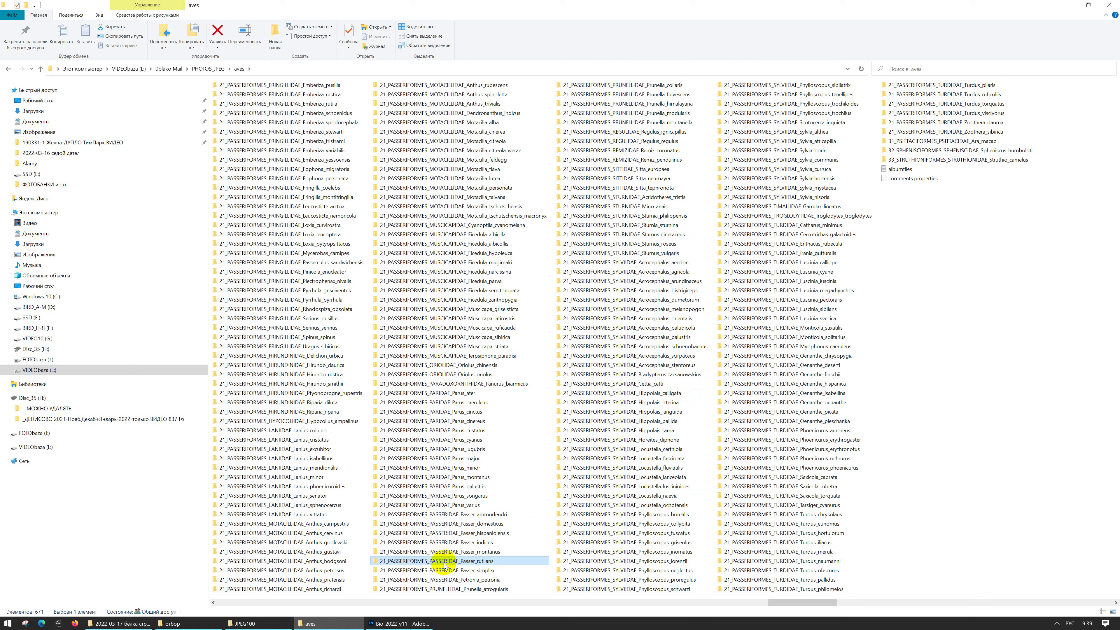
pyautogui.click(459, 523)
pyautogui.click(459, 551)
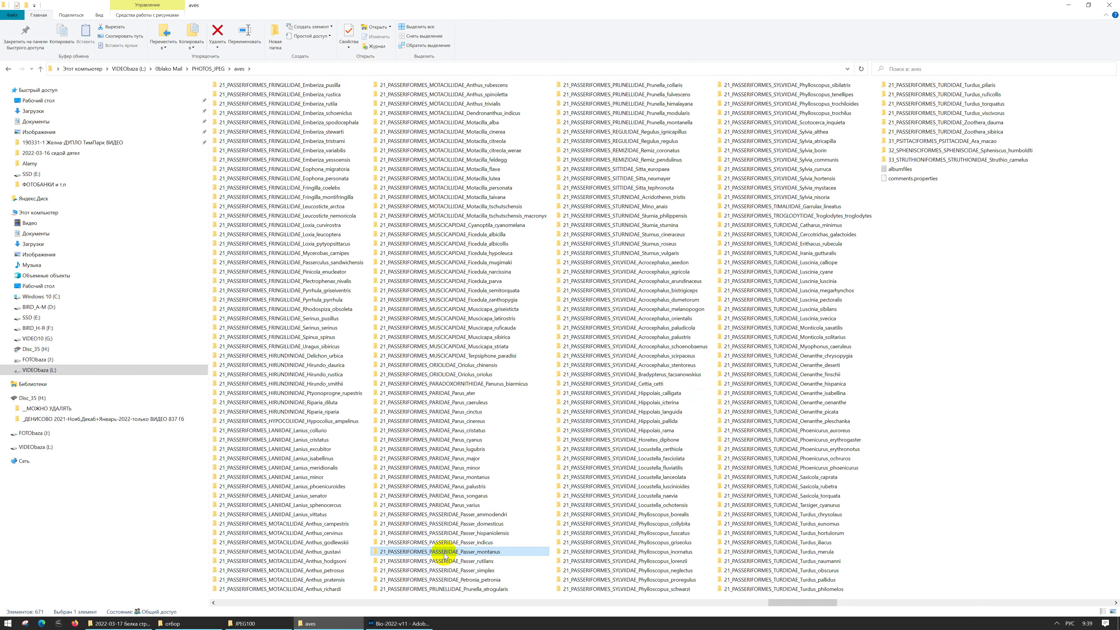
pyautogui.click(394, 467)
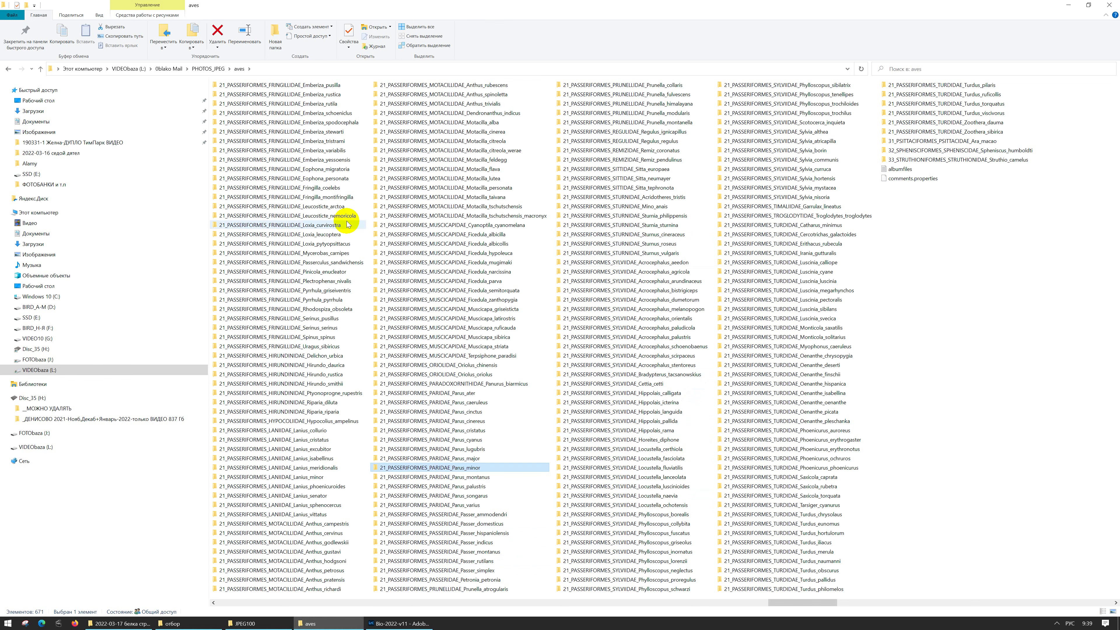
# Step: Examine the order and family prefixes of the first aves folders, picking out Gavia_adamsii, Podiceps_grisegena and Oceanodroma_furcata
pyautogui.scroll(2, 347, 224)
pyautogui.scroll(6, 346, 224)
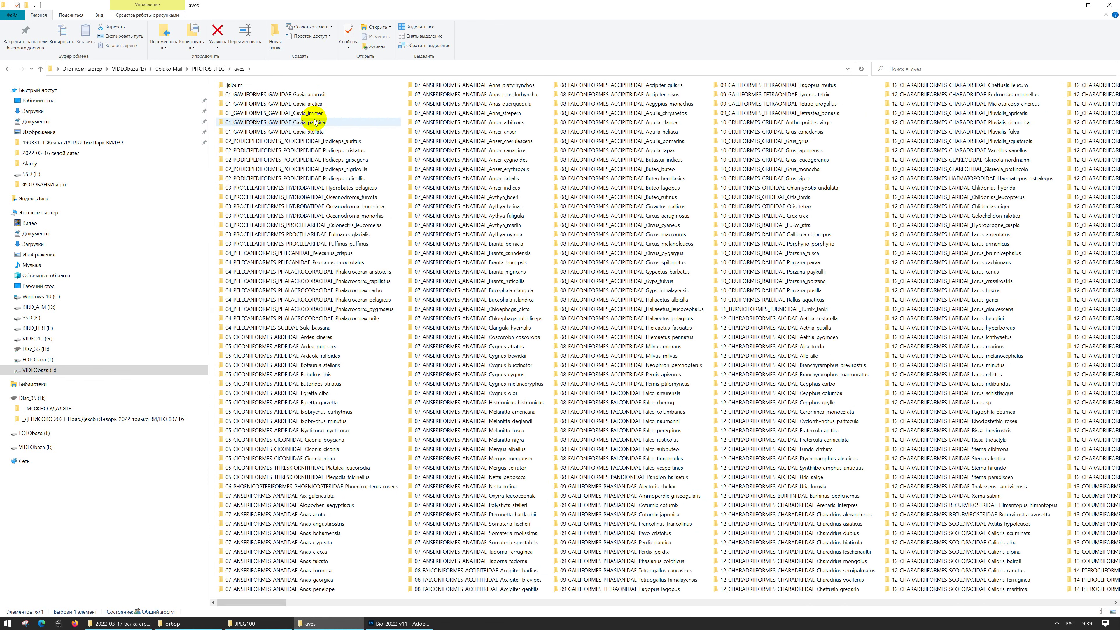
pyautogui.click(268, 95)
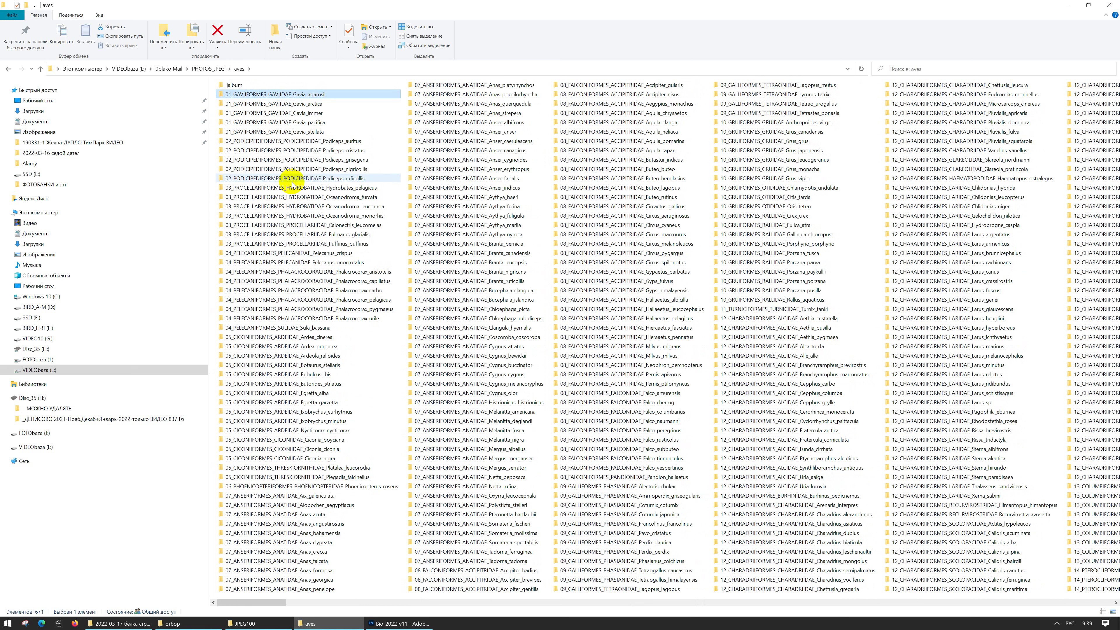
pyautogui.click(291, 159)
pyautogui.click(287, 197)
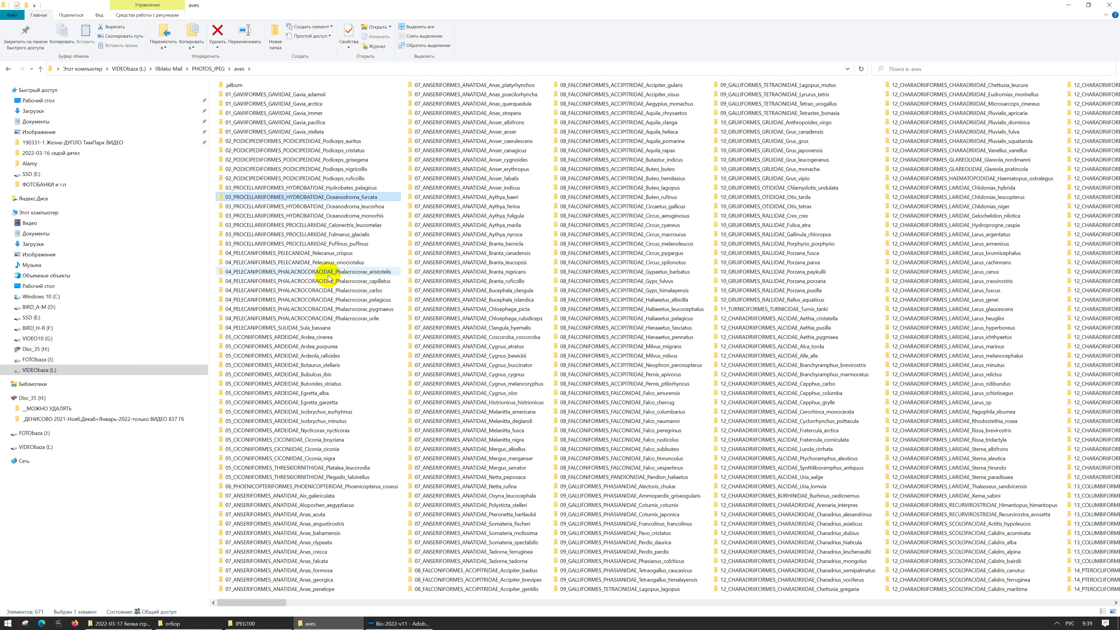
pyautogui.scroll(-10, 691, 309)
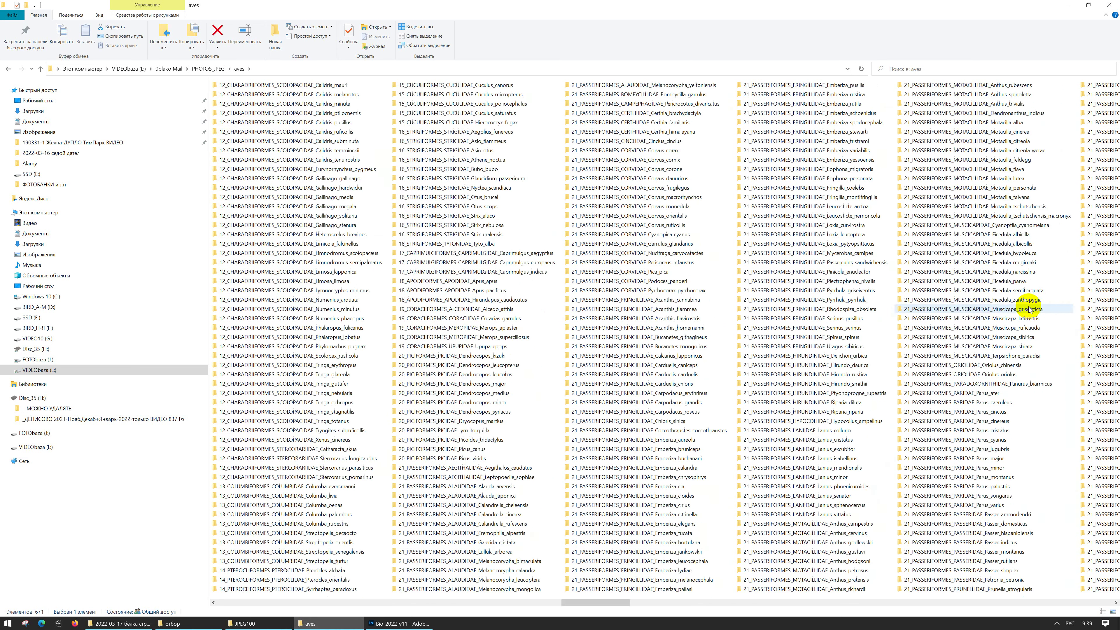
pyautogui.scroll(15, 742, 258)
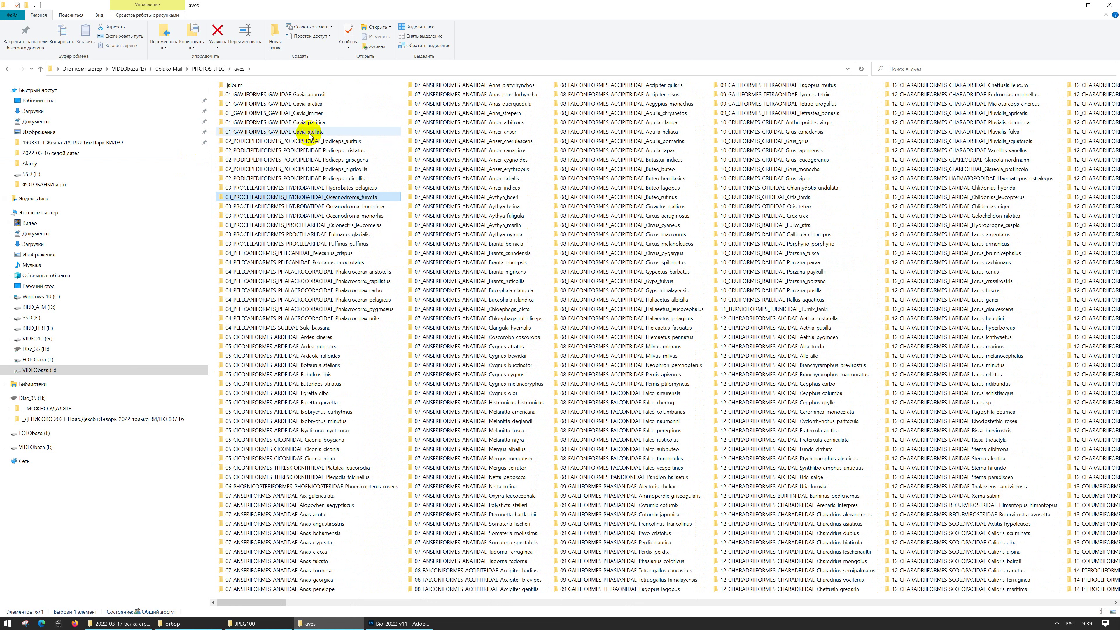
# Step: Switch to Firefox to show the Picus canus page on fotoparus.com, minimise it, and launch jAlbum from the desktop
pyautogui.click(300, 98)
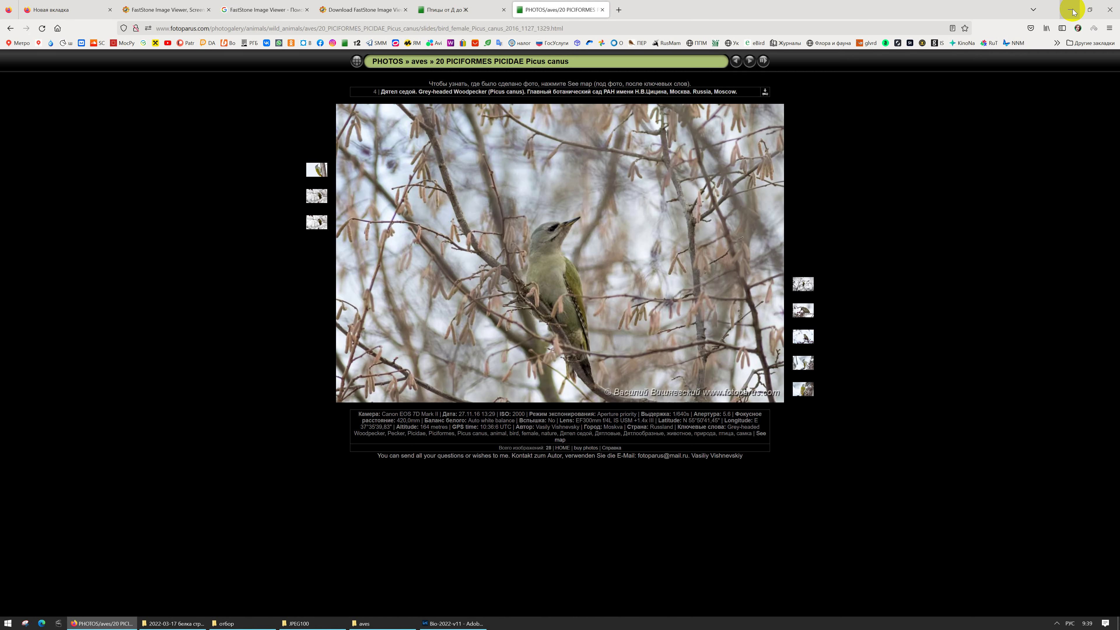
pyautogui.click(1071, 10)
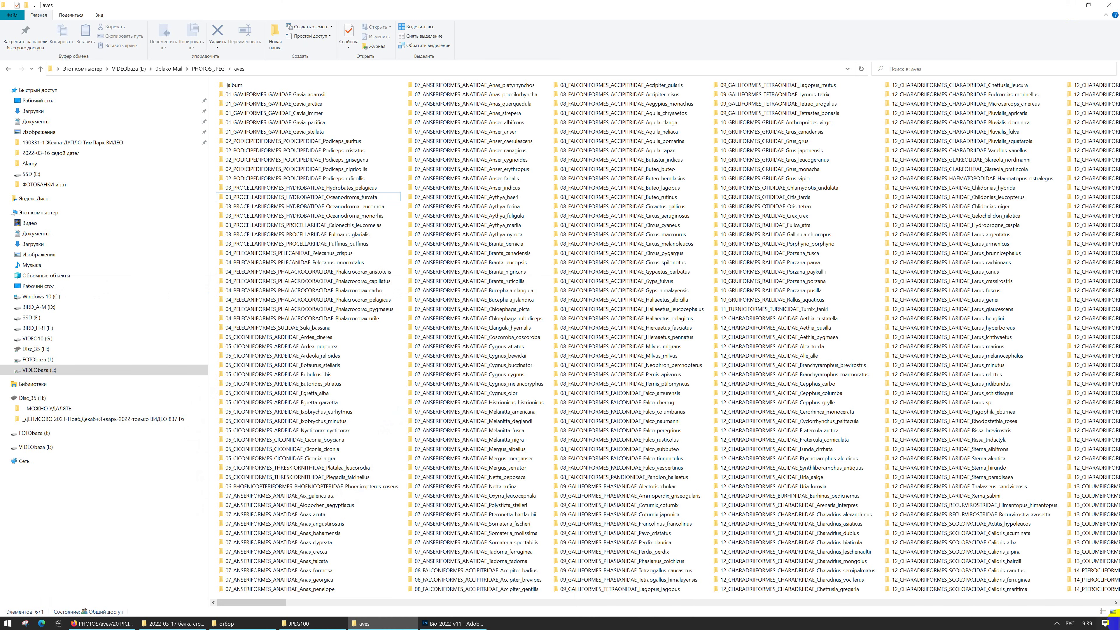
pyautogui.click(1118, 624)
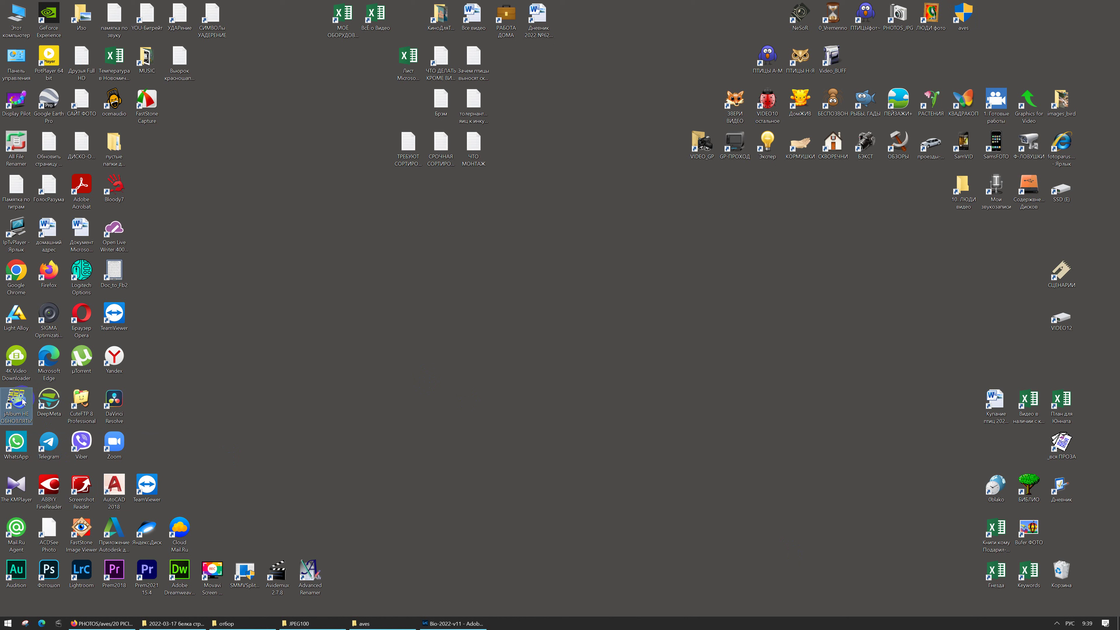
pyautogui.doubleClick(17, 394)
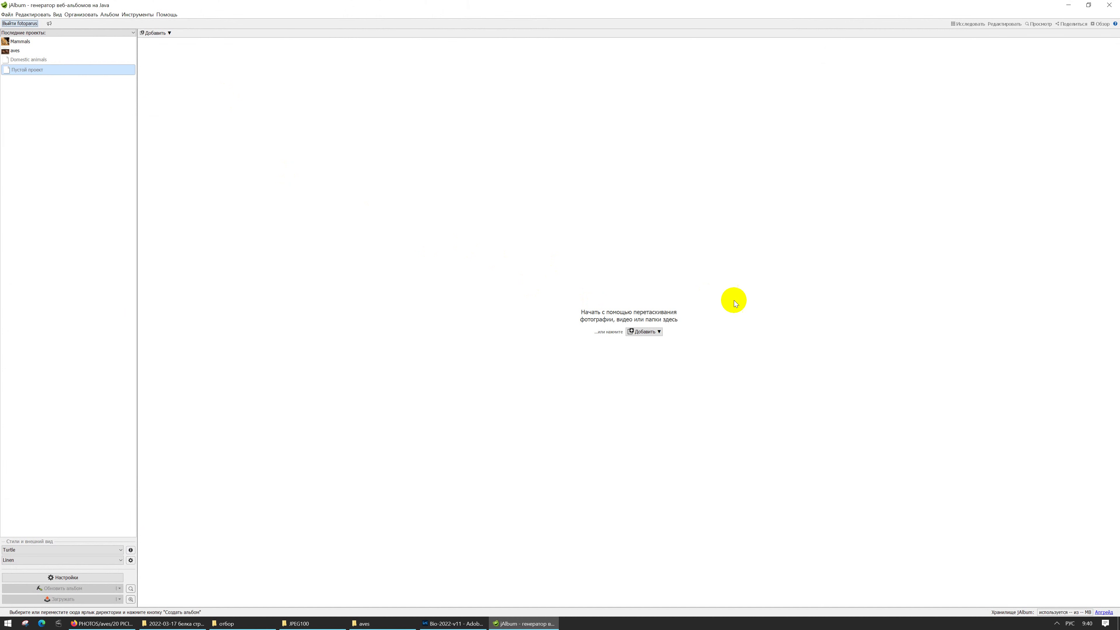
# Step: View jAlbum's version and licence information and close the dialog
pyautogui.click(167, 15)
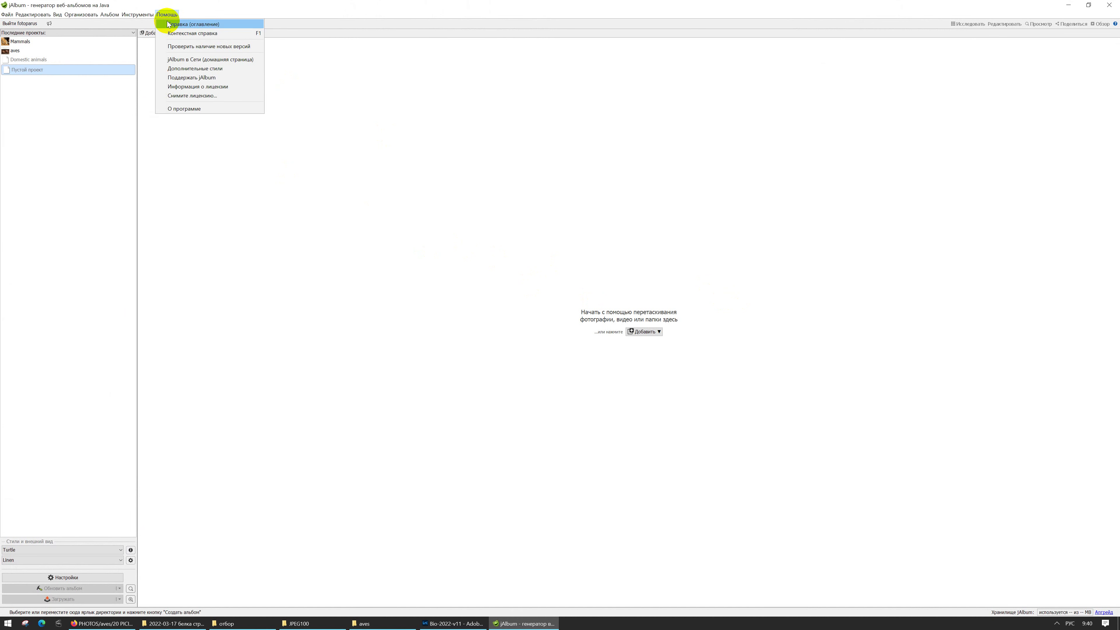
pyautogui.click(199, 109)
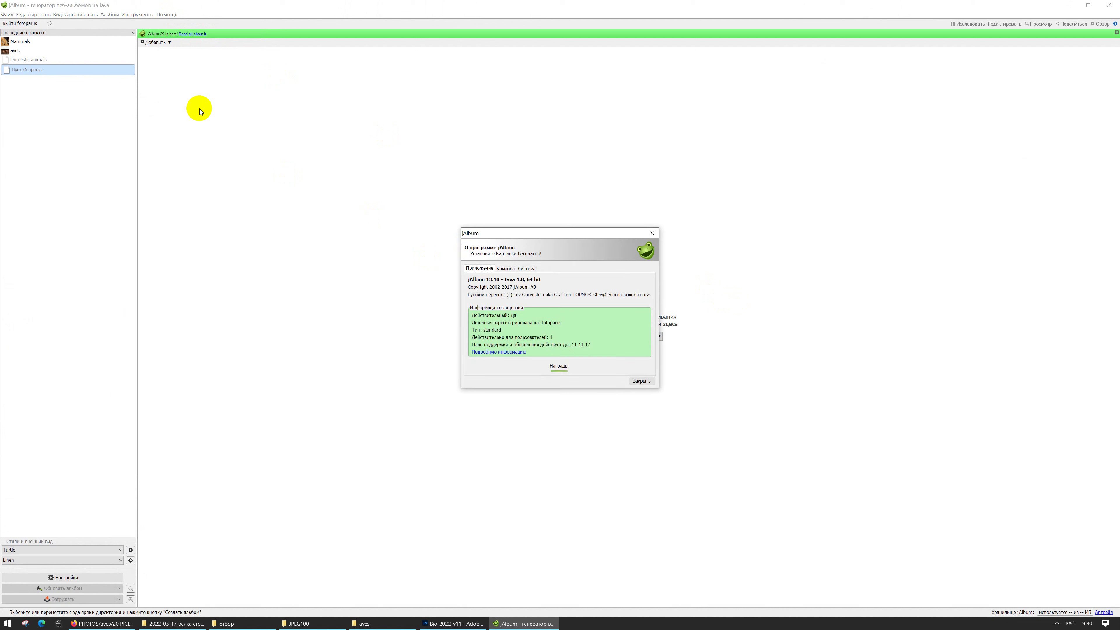
pyautogui.click(651, 234)
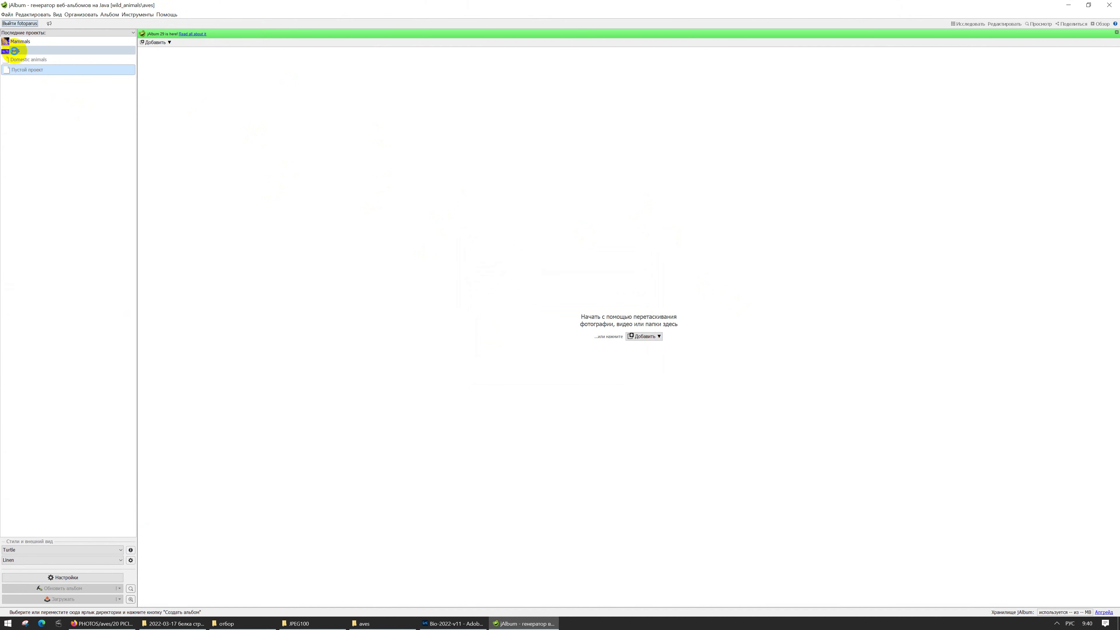
# Step: Open the recent aves project in jAlbum and compare its species folder list with the aves folder in File Explorer
pyautogui.click(19, 52)
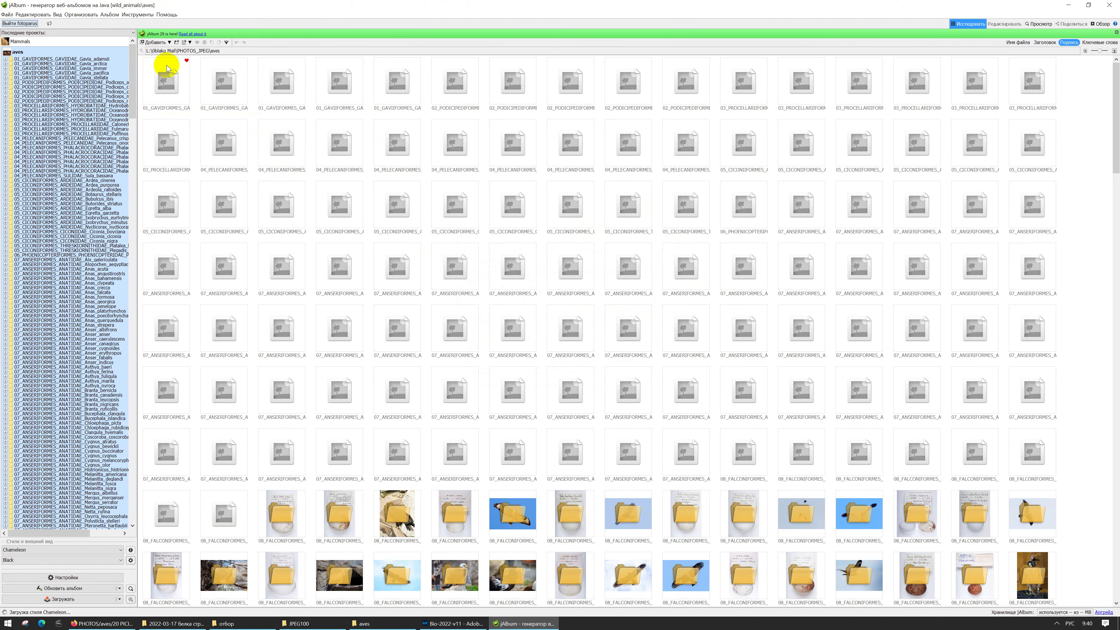
pyautogui.scroll(-3, 85, 71)
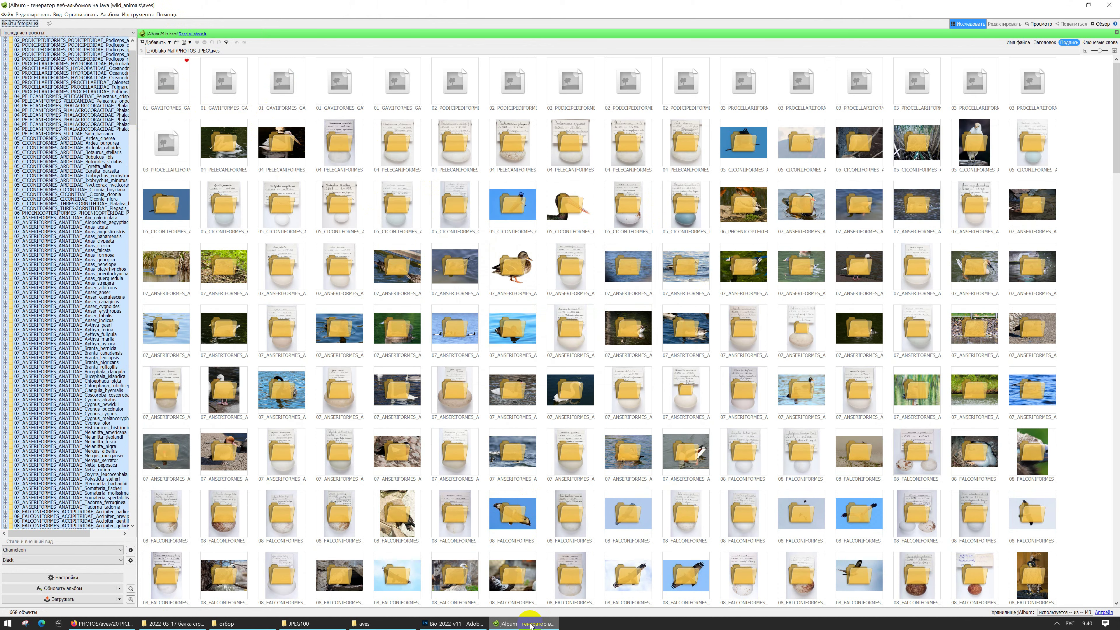
pyautogui.click(366, 623)
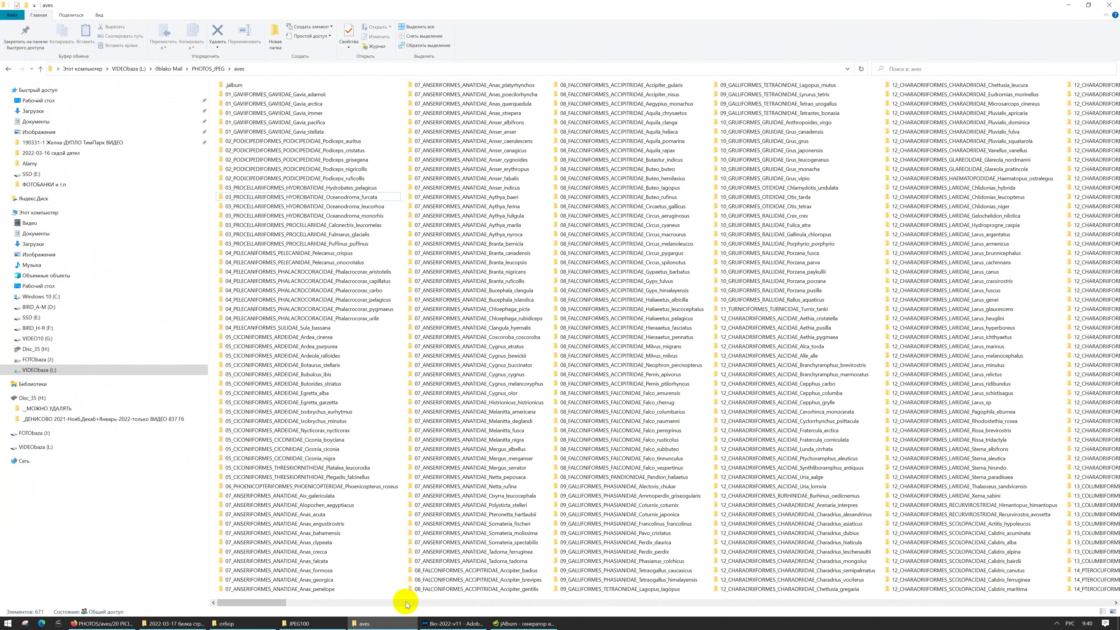
pyautogui.click(513, 623)
pyautogui.scroll(3, 75, 138)
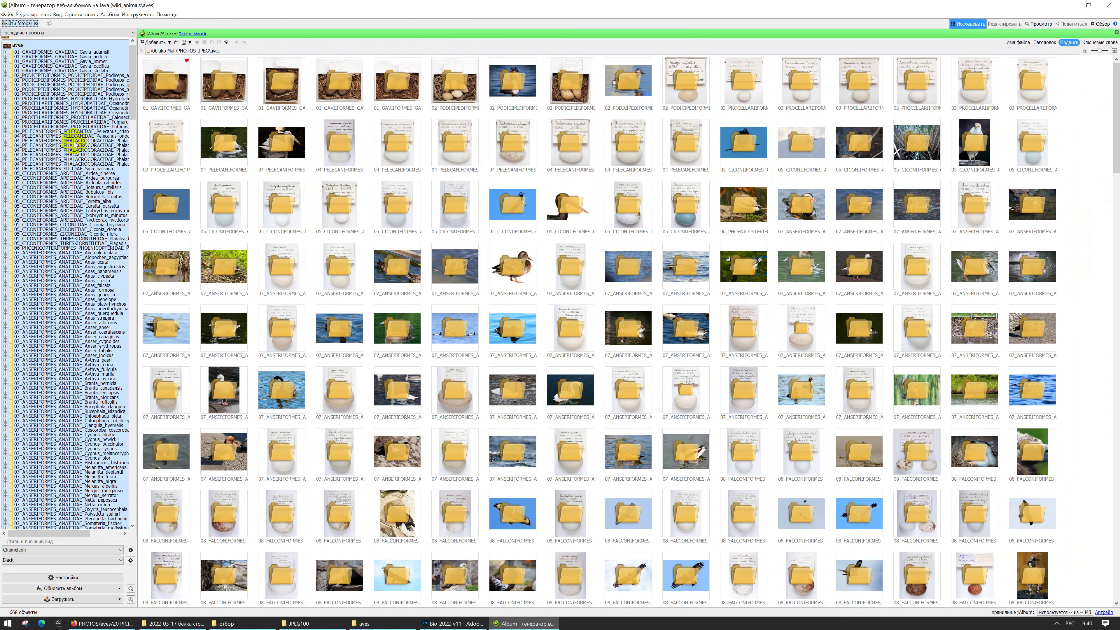
# Step: Close jAlbum and switch to Firefox to show the fotoparus.com list of bird species
pyautogui.rightClick(36, 52)
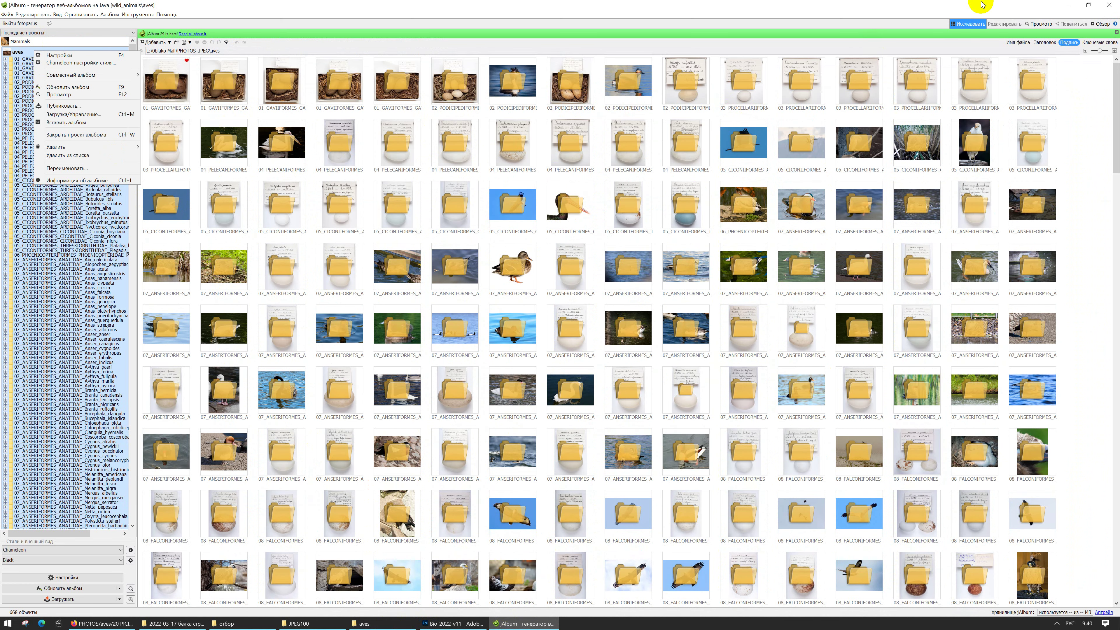
pyautogui.click(1109, 5)
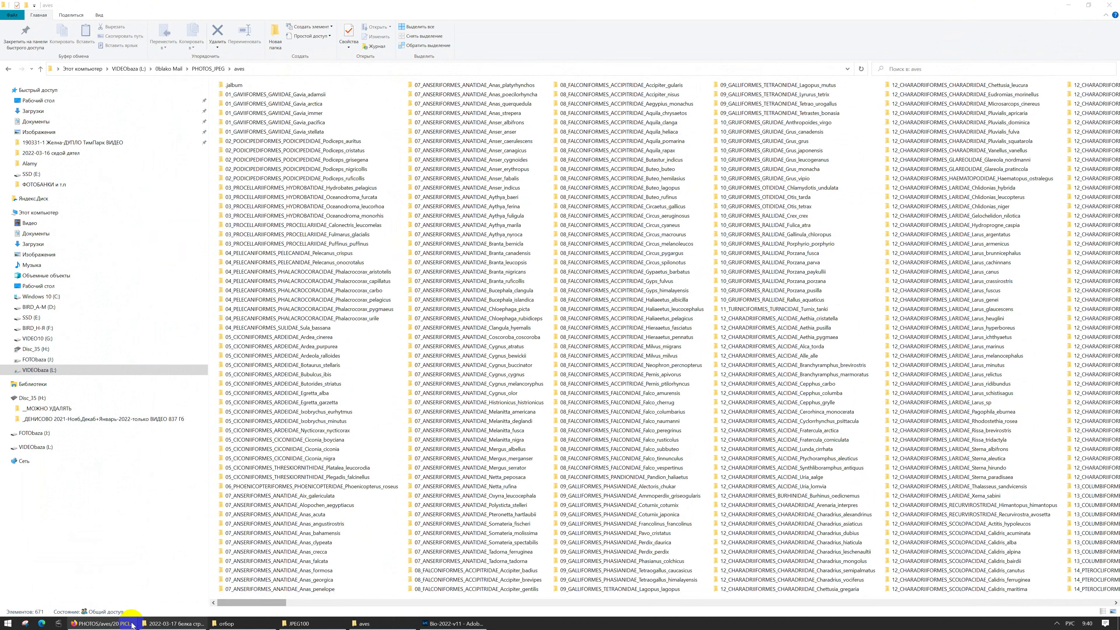
pyautogui.click(85, 624)
pyautogui.click(458, 9)
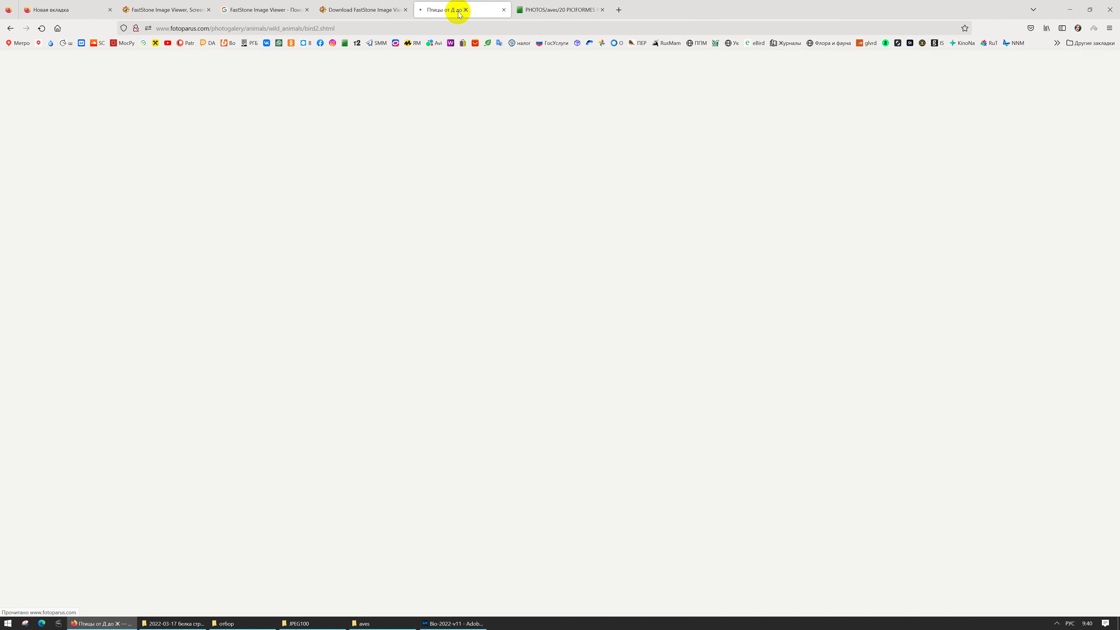
# Step: Open the blackbird (Дрозд черный) album from the species list and go up to its parent aves gallery
pyautogui.scroll(-8, 364, 384)
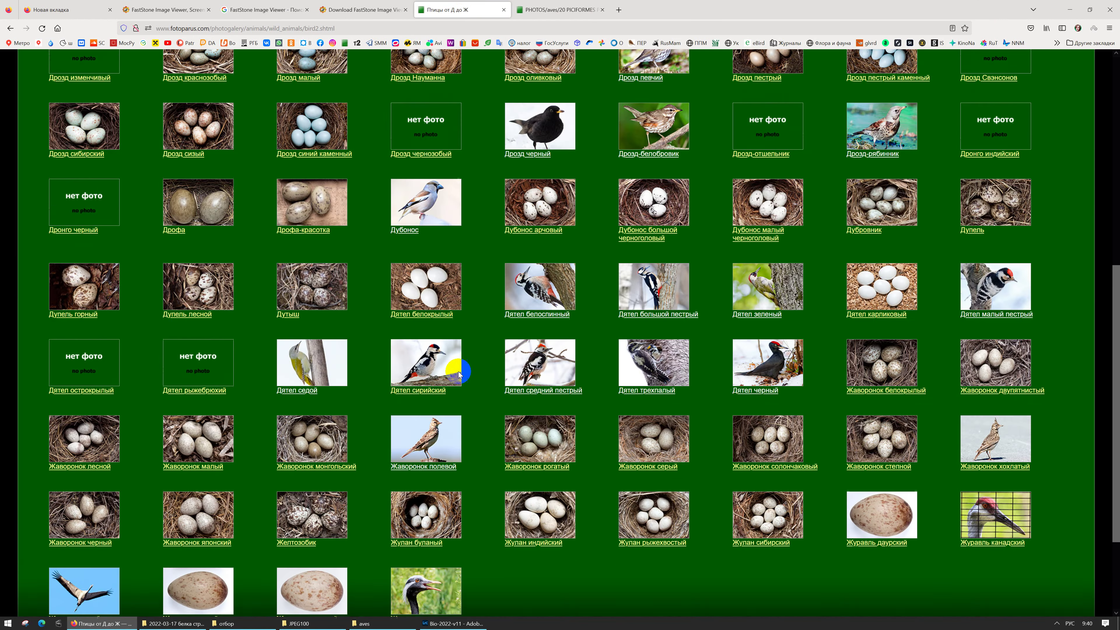
pyautogui.scroll(3, 449, 292)
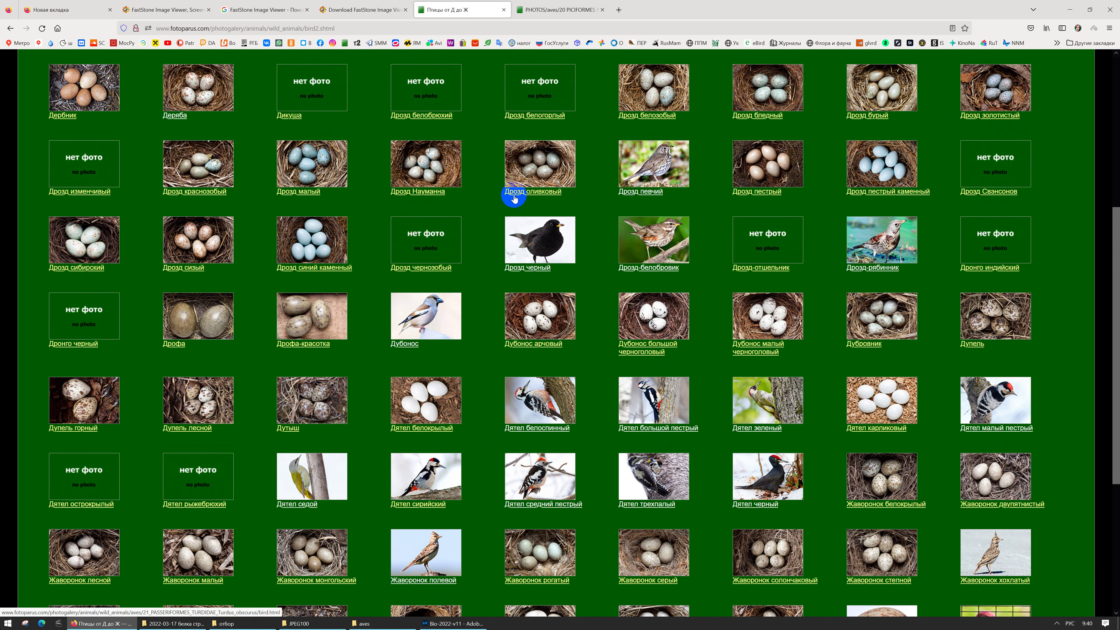
pyautogui.click(551, 242)
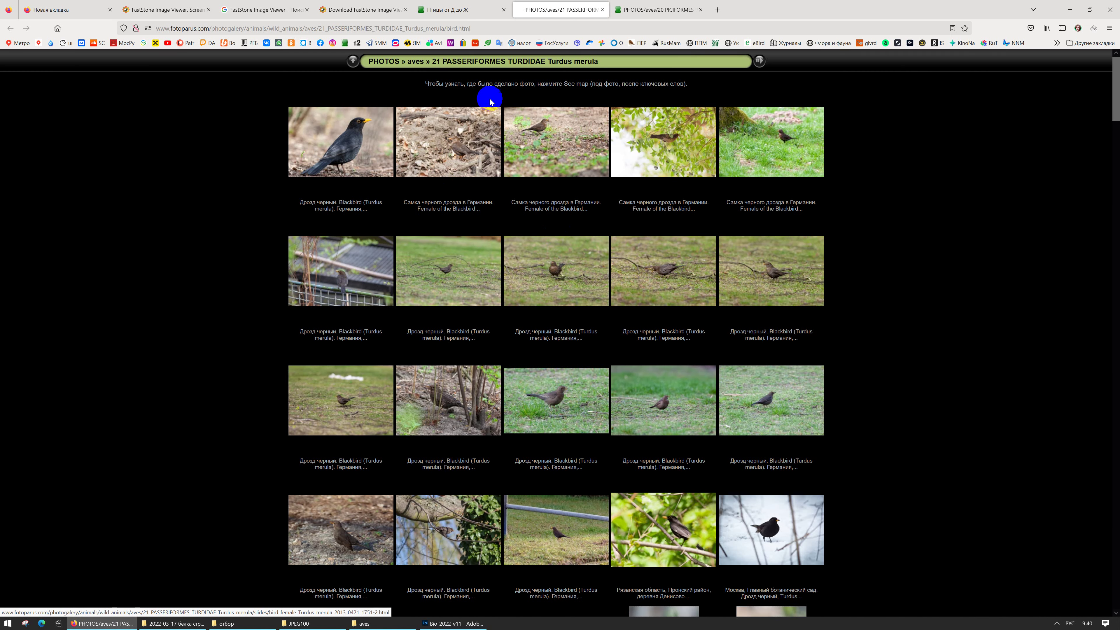
pyautogui.click(415, 65)
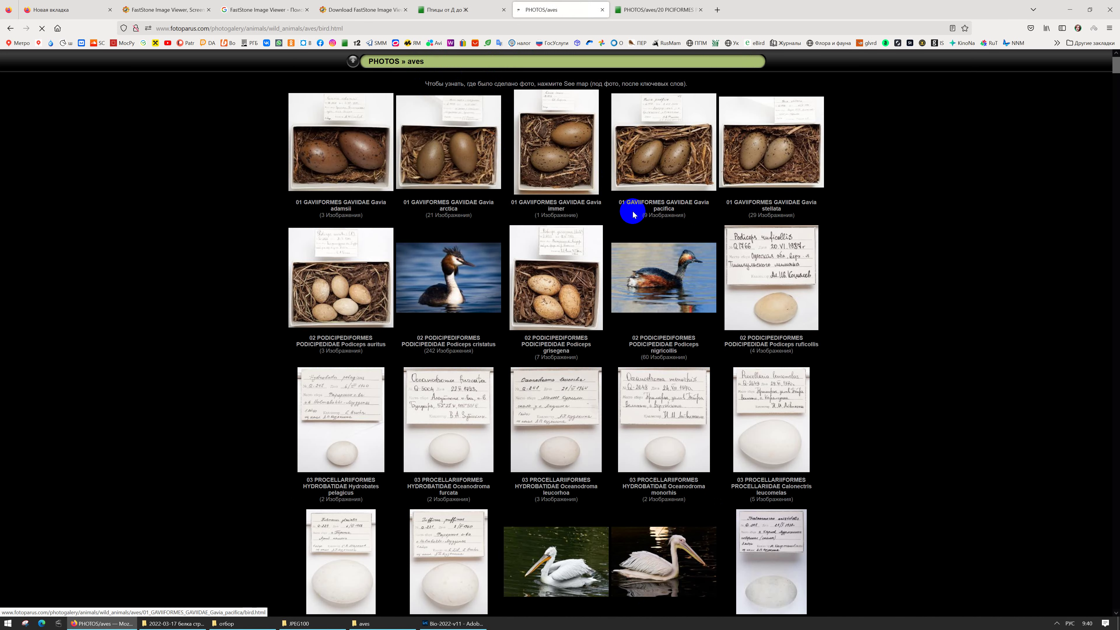
# Step: Examine the order of the species albums in the aves gallery, from the Gavia species to the Sylviidae family
pyautogui.scroll(-15, 633, 215)
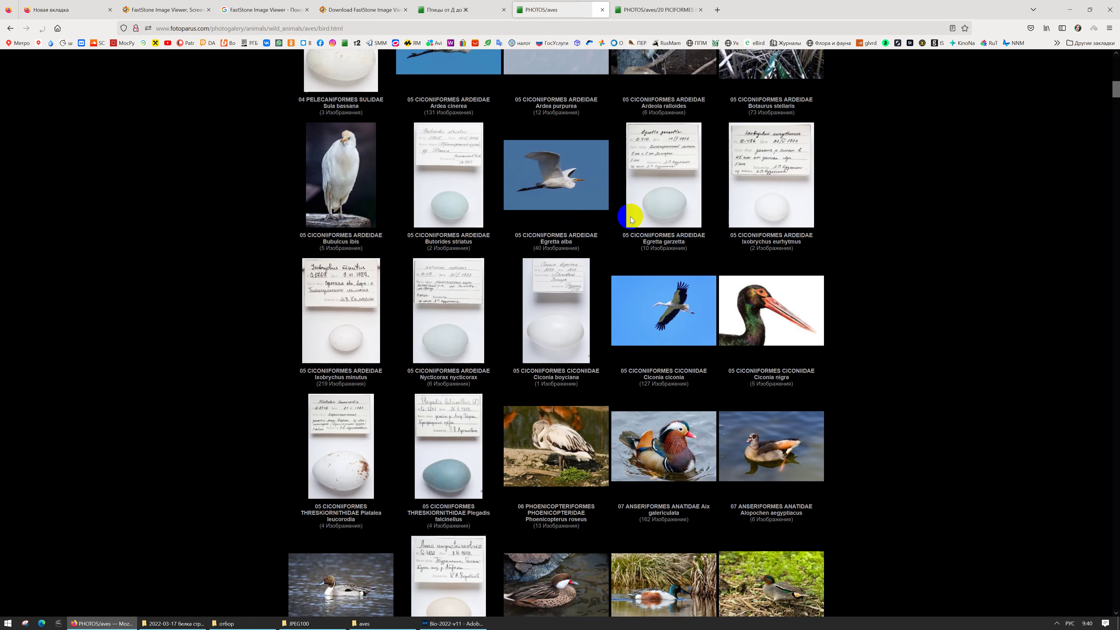
pyautogui.scroll(-1, 631, 219)
pyautogui.moveTo(1115, 97); pyautogui.dragTo(1085, 51)
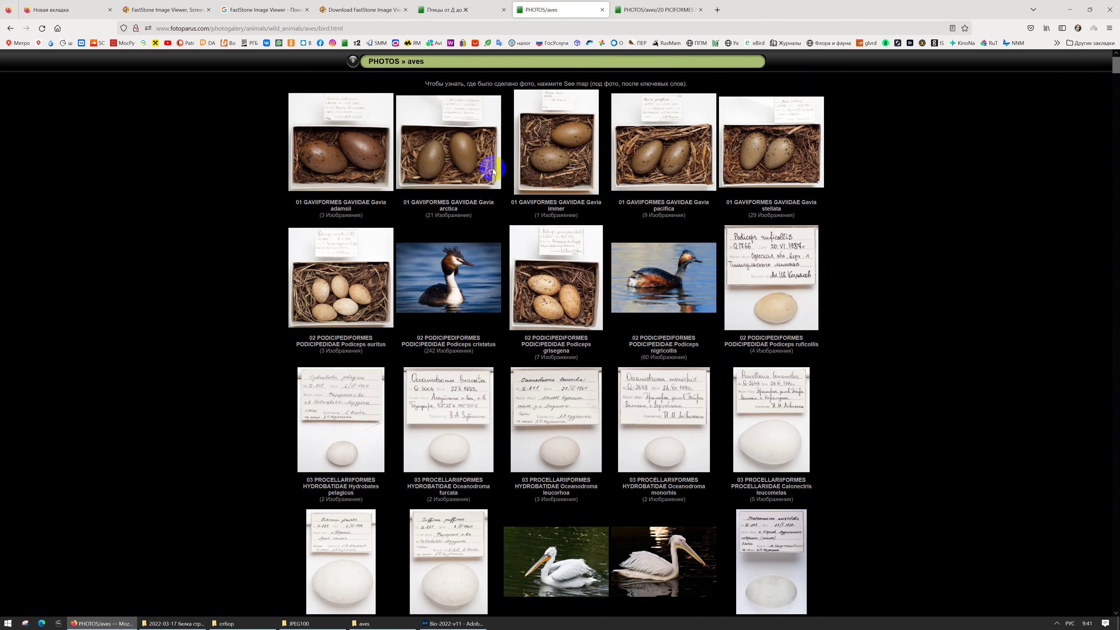
pyautogui.scroll(-2, 512, 208)
pyautogui.scroll(-15, 502, 247)
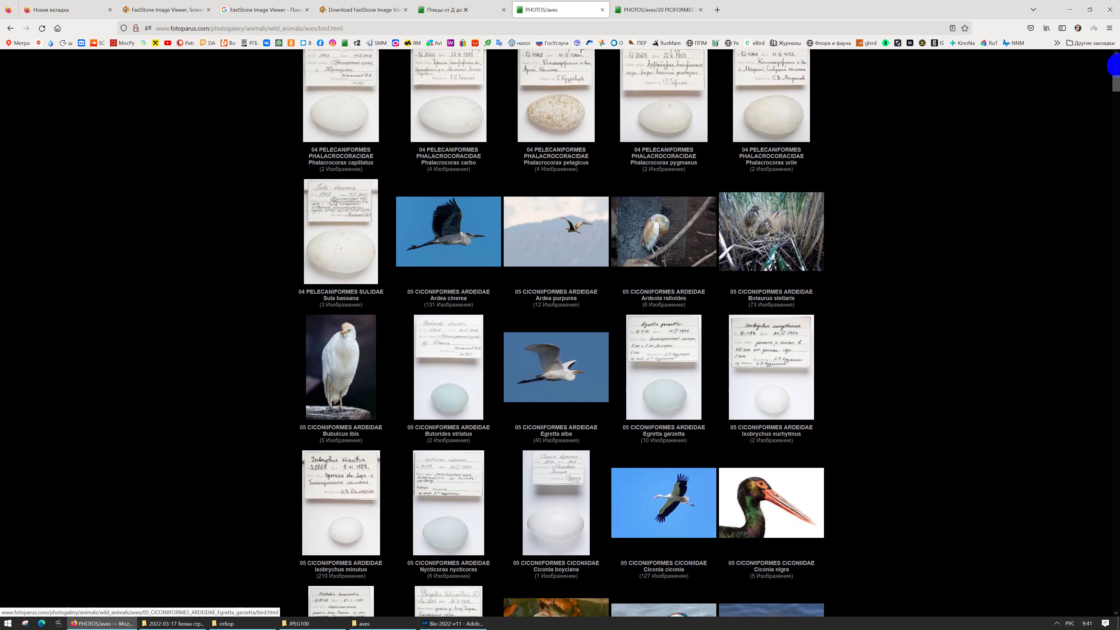
pyautogui.moveTo(1114, 66); pyautogui.dragTo(1113, 535)
pyautogui.click(258, 408)
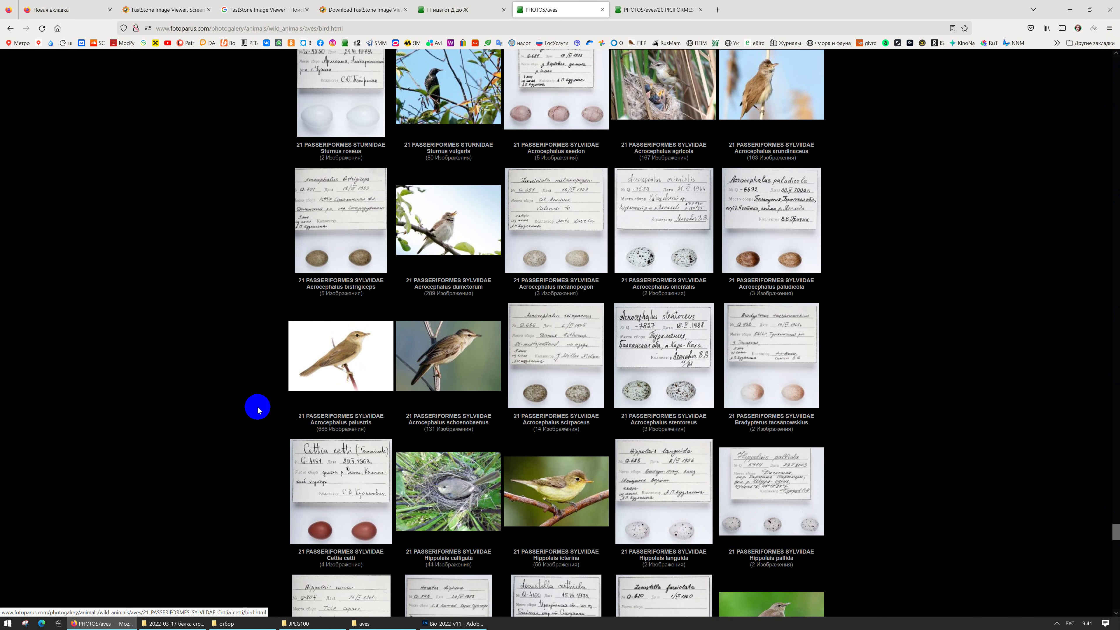
pyautogui.scroll(-10, 626, 474)
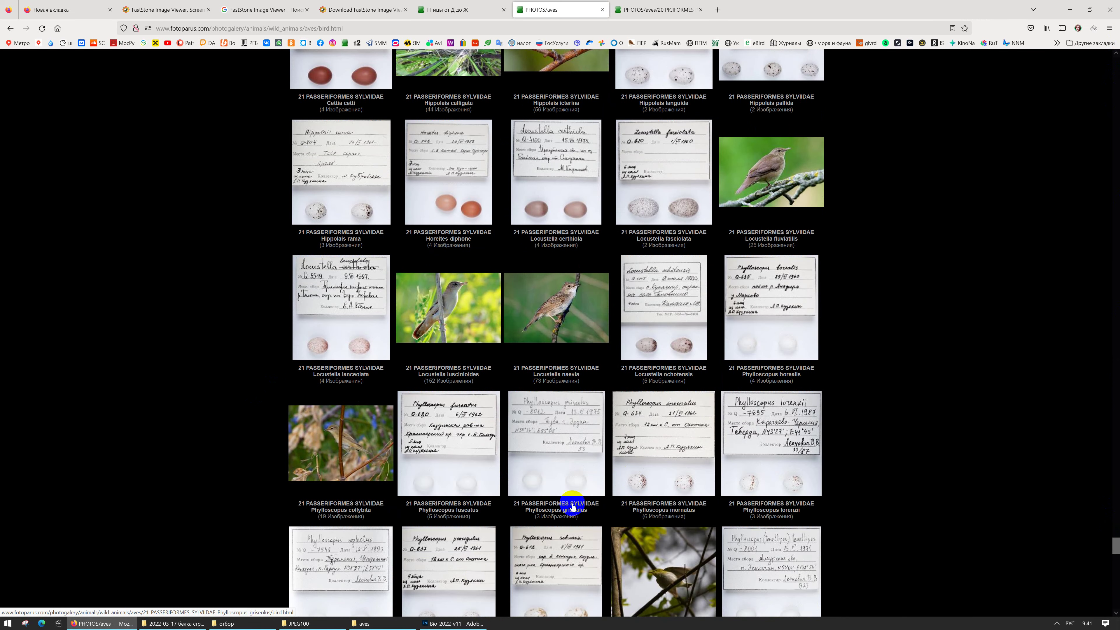
# Step: Minimise Firefox and examine the numbered order and family prefixes across the whole aves folder in File Explorer
pyautogui.click(1069, 10)
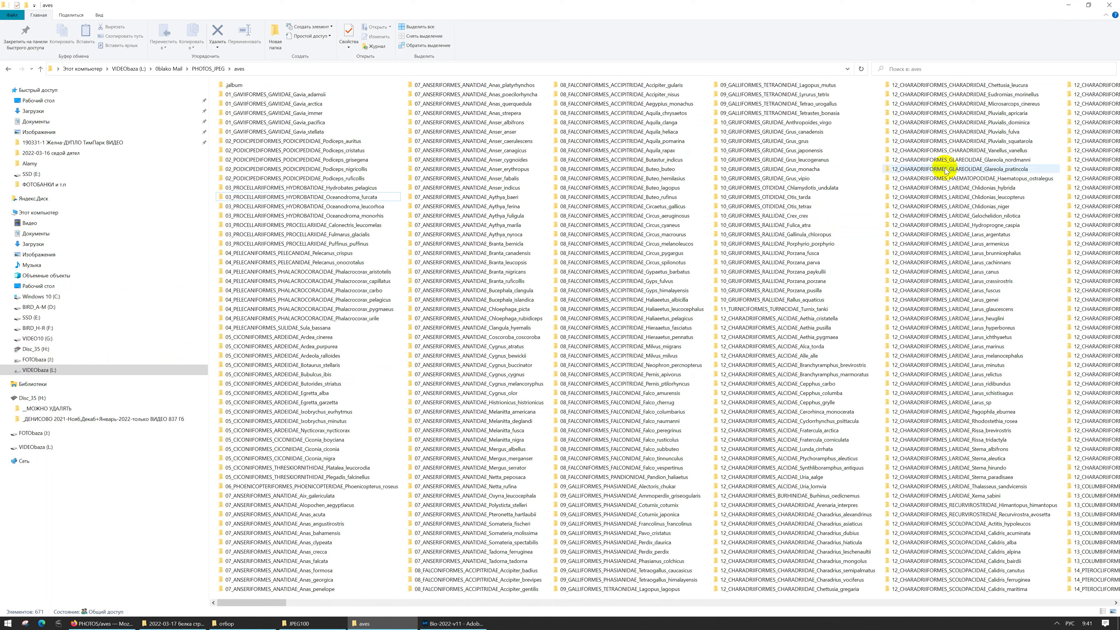
pyautogui.scroll(-10, 829, 241)
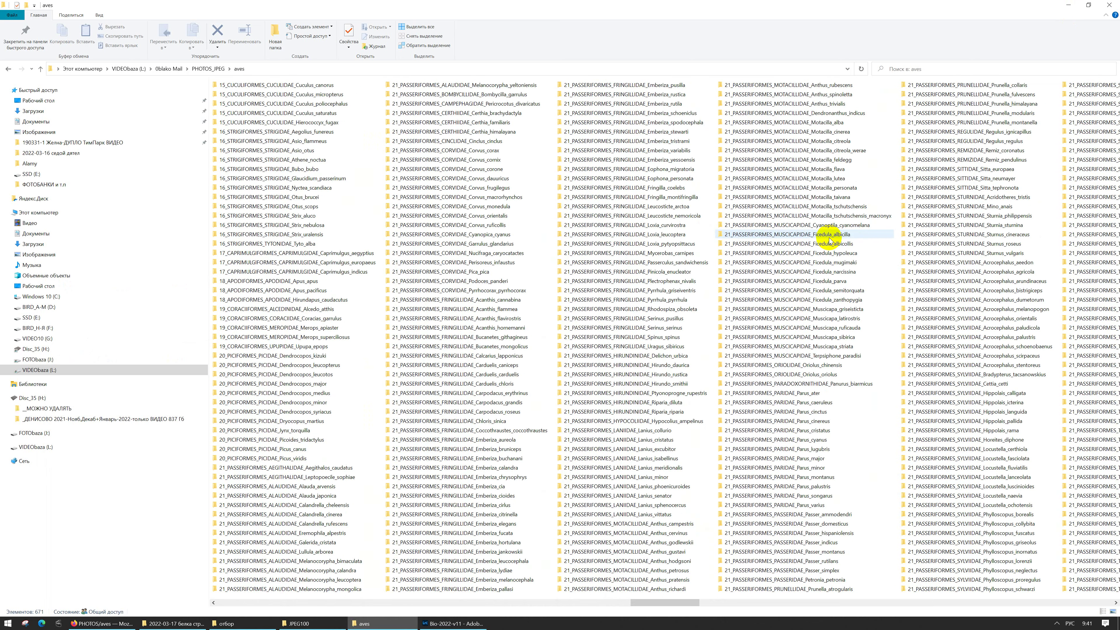
pyautogui.scroll(-5, 829, 240)
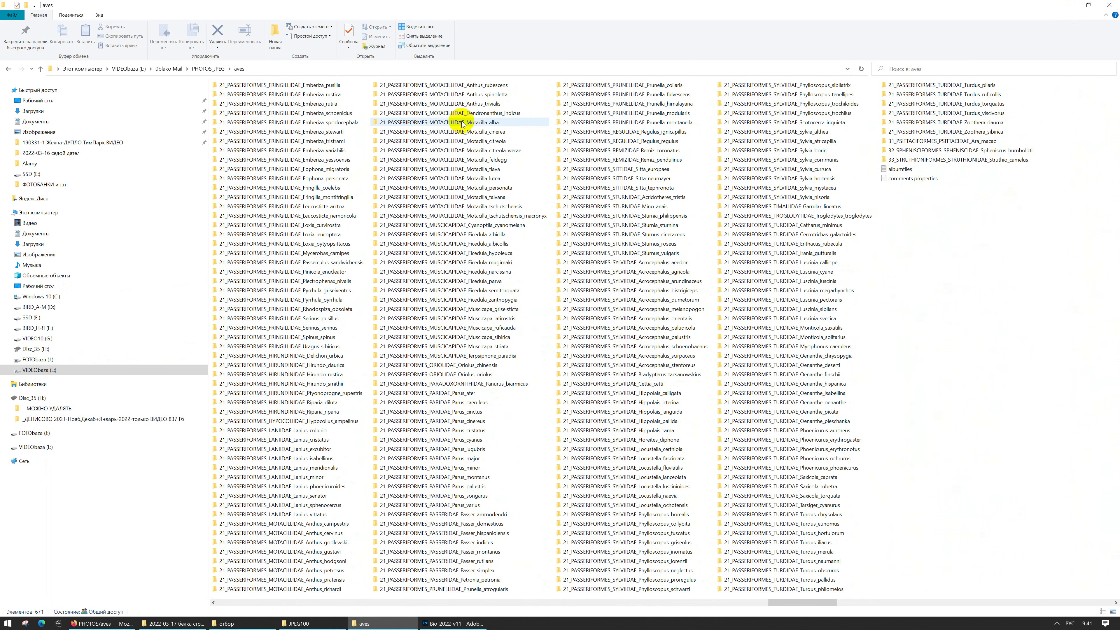
pyautogui.scroll(15, 430, 219)
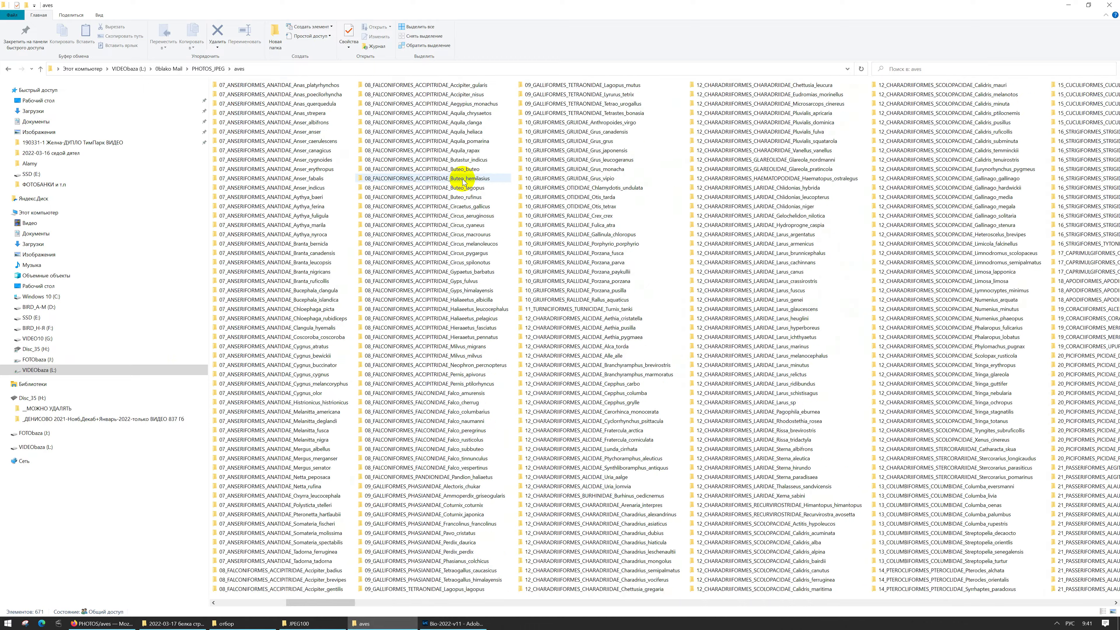
pyautogui.scroll(3, 463, 181)
pyautogui.scroll(-3, 493, 209)
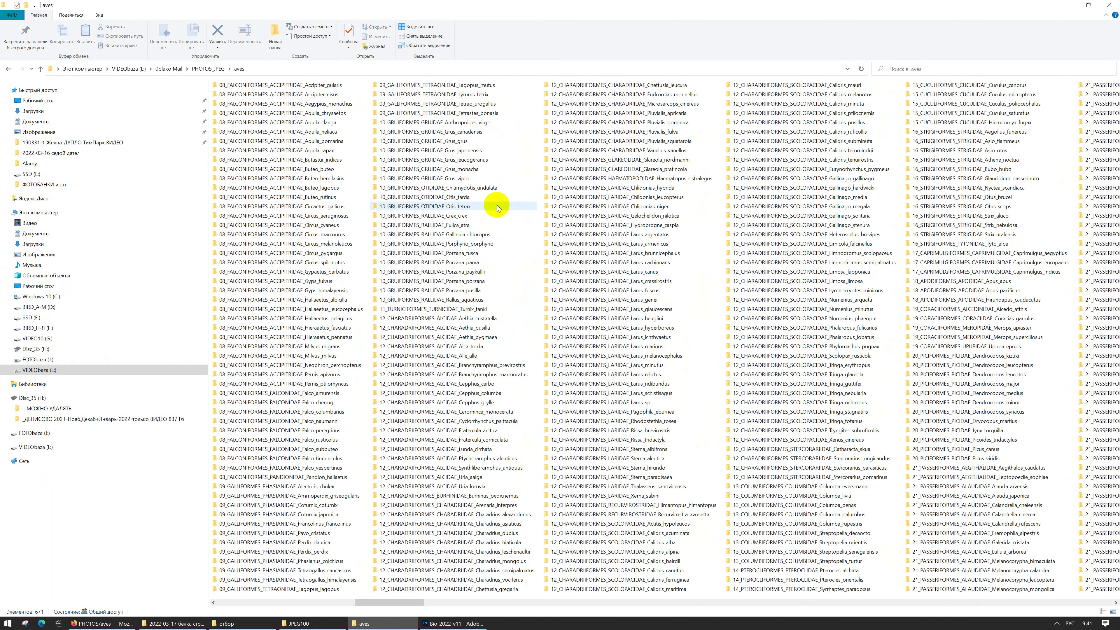
pyautogui.scroll(-3, 514, 308)
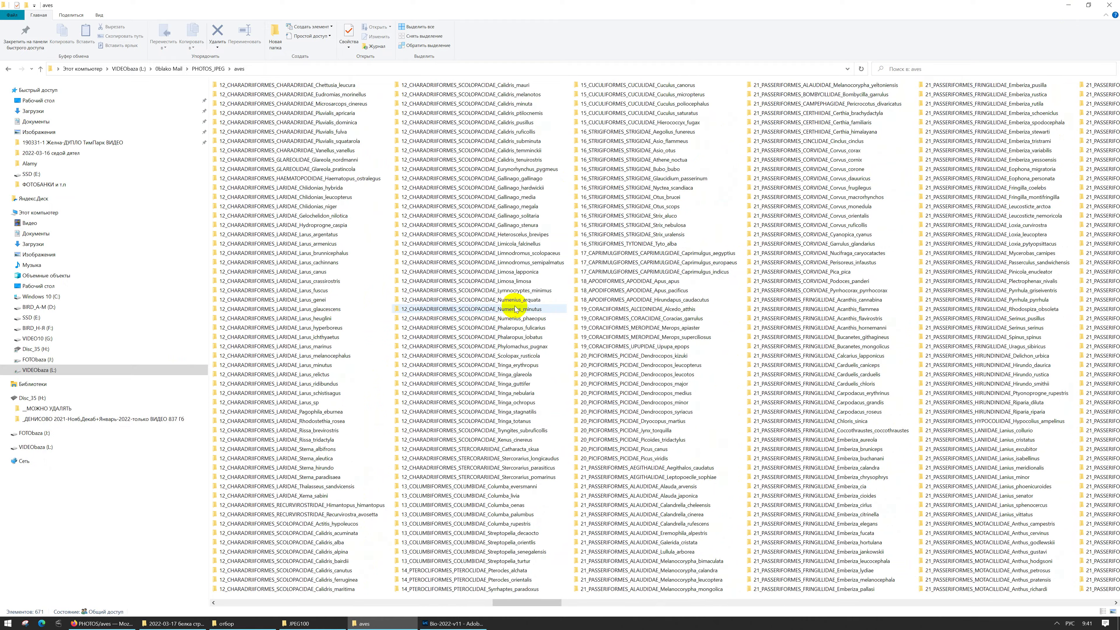
pyautogui.scroll(-6, 624, 264)
pyautogui.scroll(12, 668, 270)
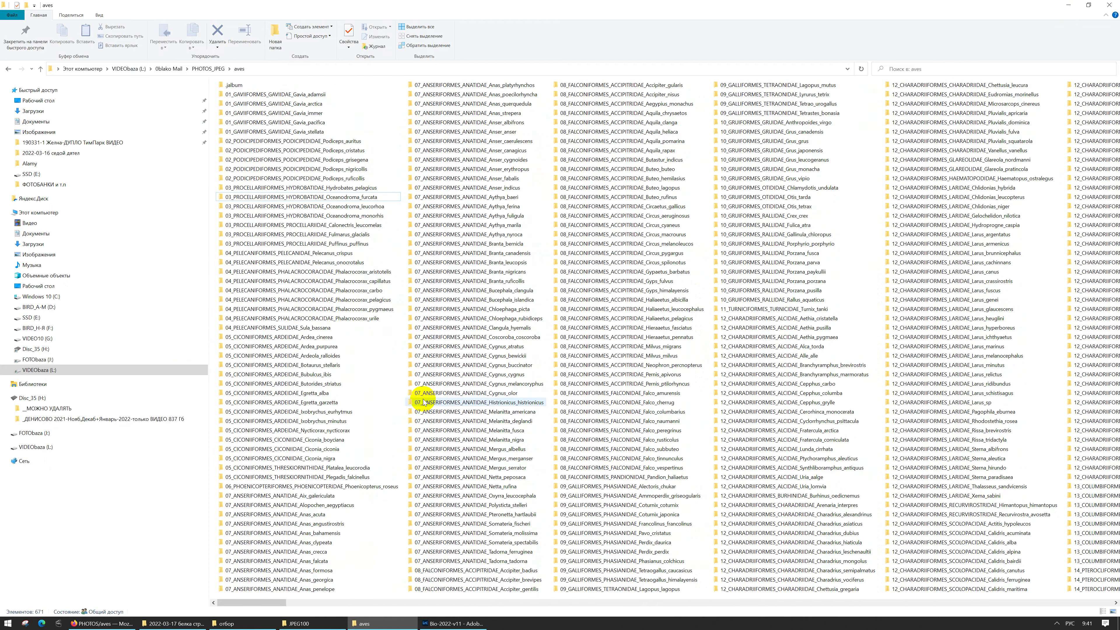
# Step: Return to the aves gallery in Firefox, find the Turdus merula album and open its first photo
pyautogui.click(97, 623)
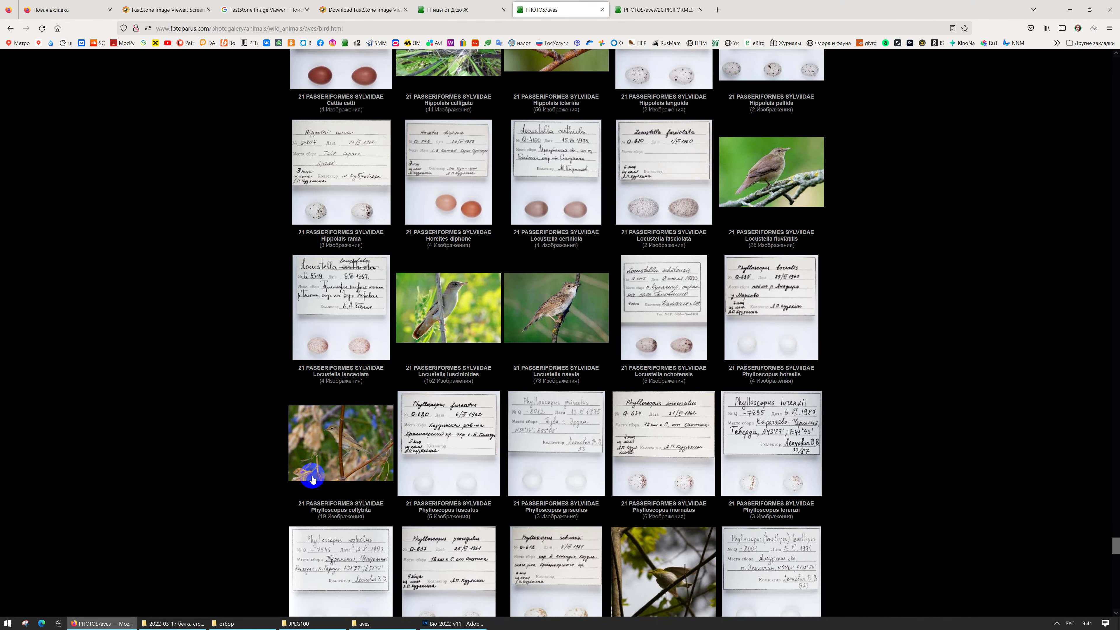
pyautogui.scroll(2, 485, 300)
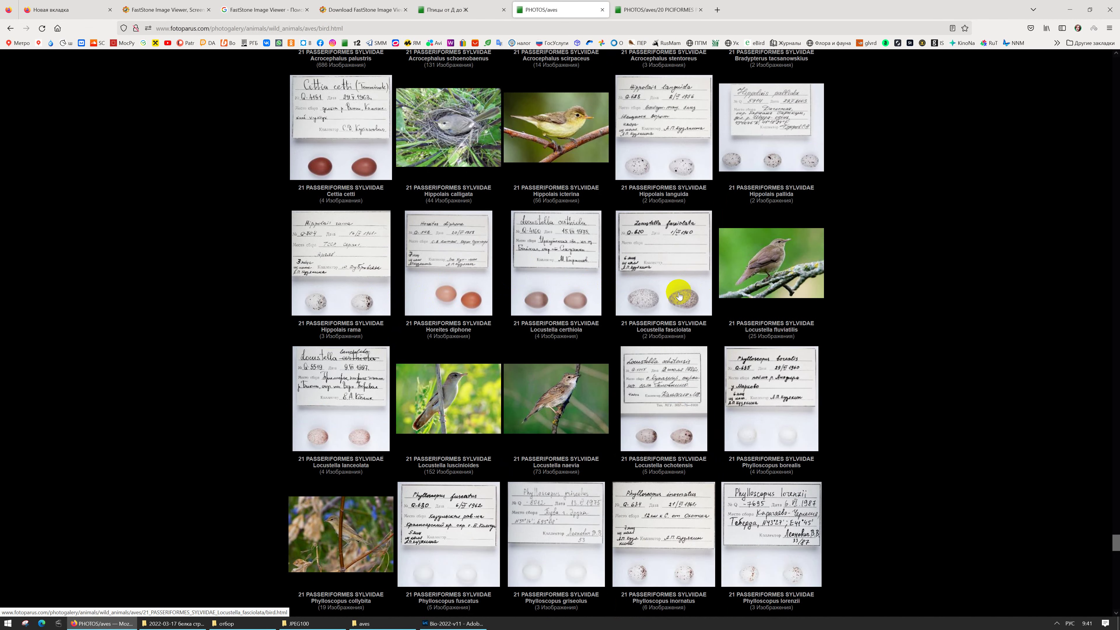
pyautogui.scroll(-5, 666, 294)
pyautogui.scroll(-10, 667, 296)
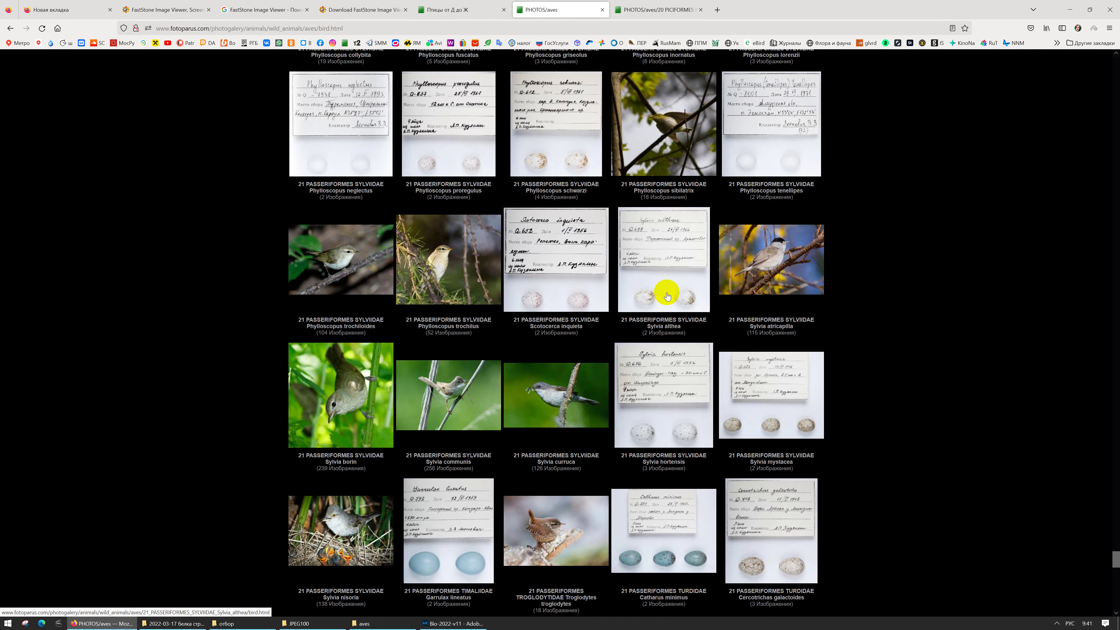
pyautogui.scroll(-4, 478, 378)
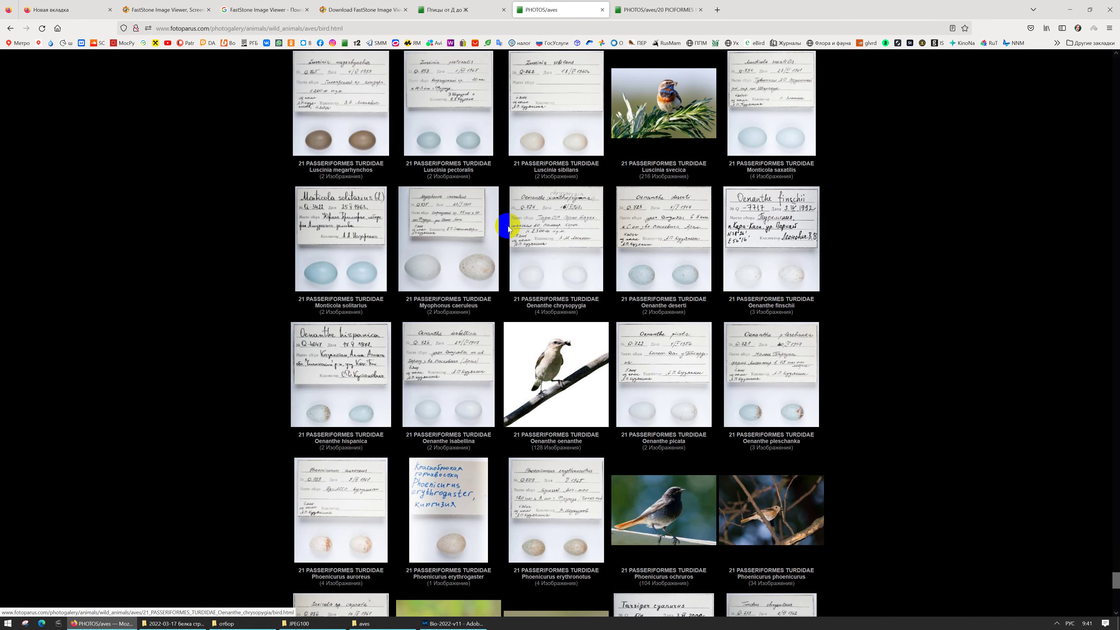
pyautogui.scroll(-3, 465, 382)
pyautogui.scroll(-6, 464, 382)
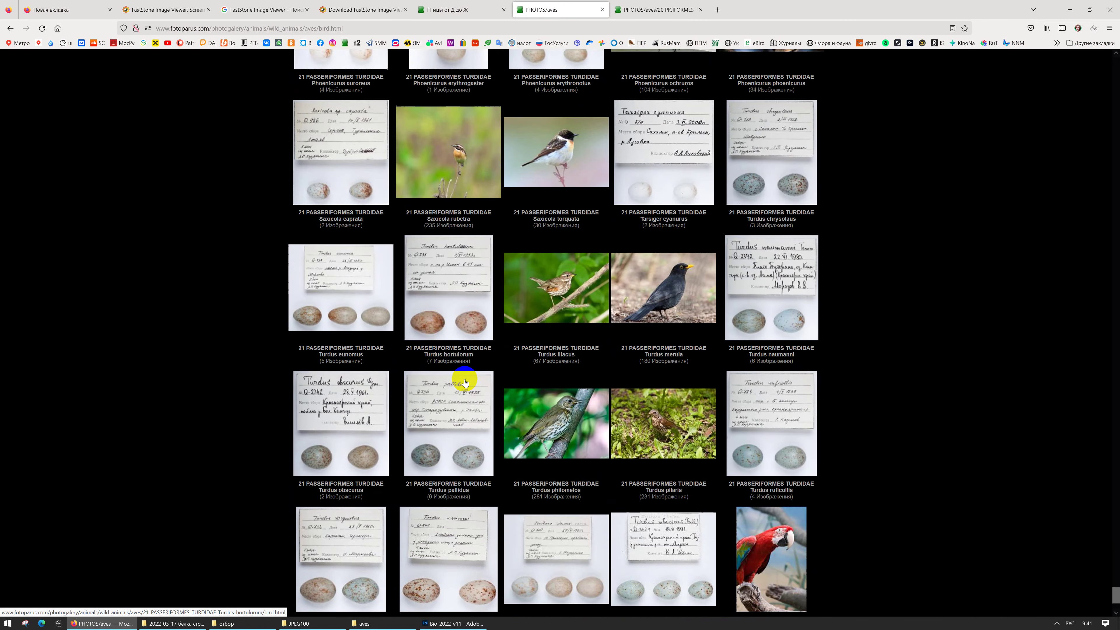
pyautogui.scroll(2, 612, 264)
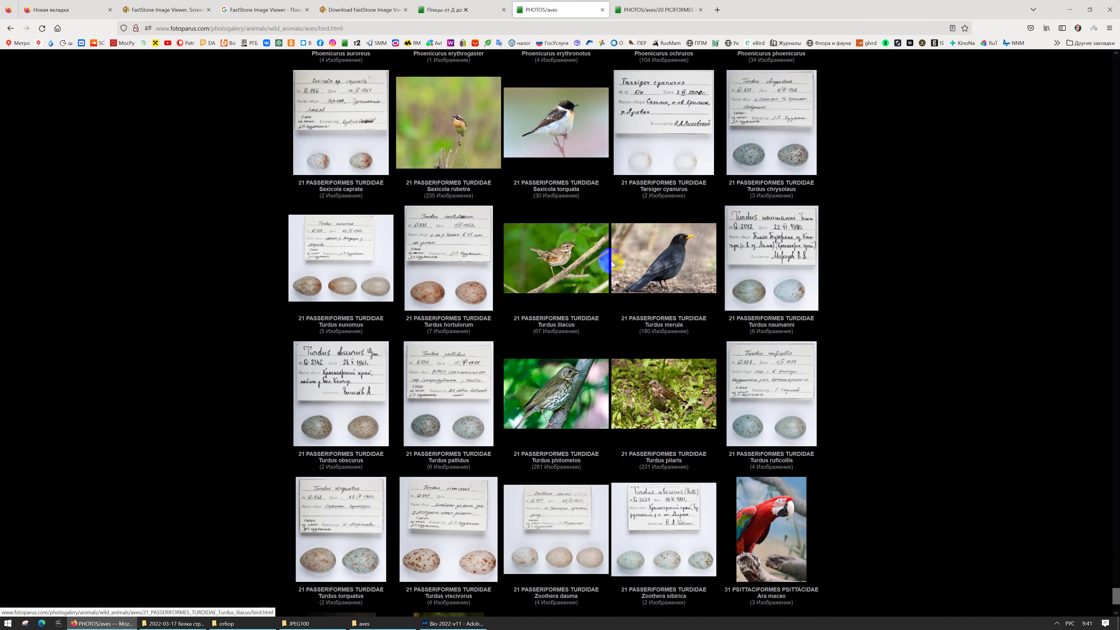
pyautogui.click(682, 262)
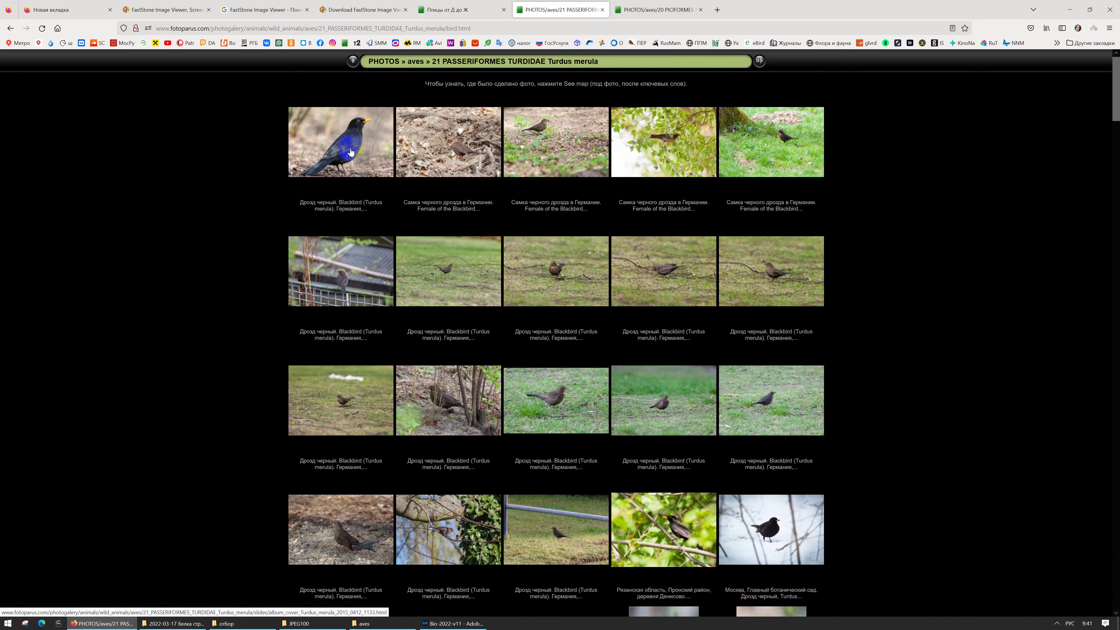
pyautogui.click(357, 151)
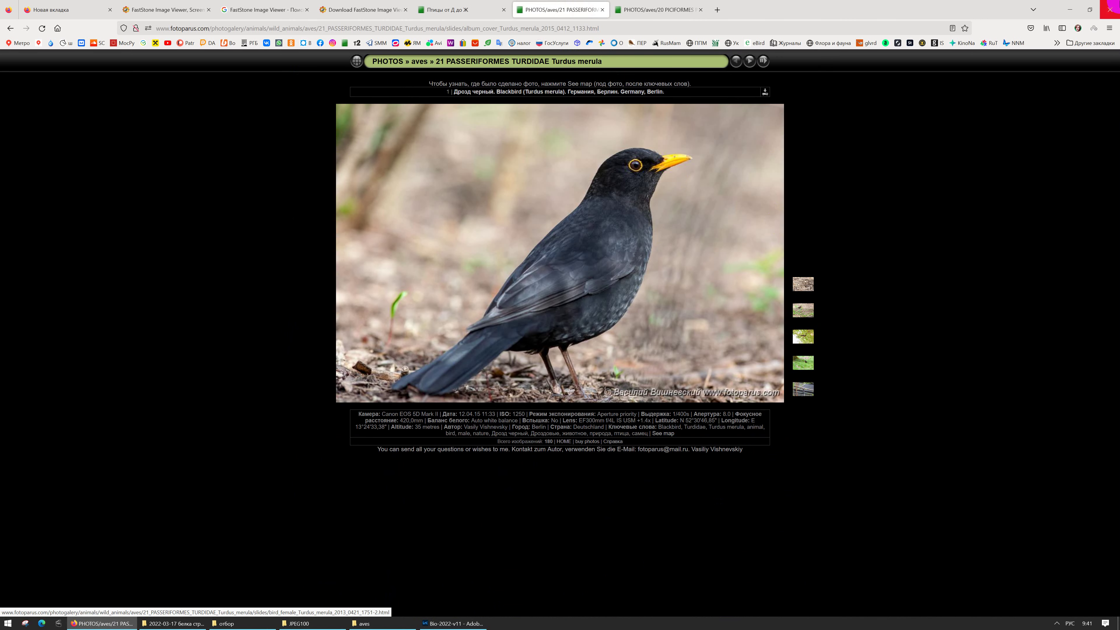
# Step: Minimise Firefox, search the aves folder for "parus major" and open the 21_PASSERIFORMES_PARIDAE_Parus_major folder
pyautogui.click(1072, 9)
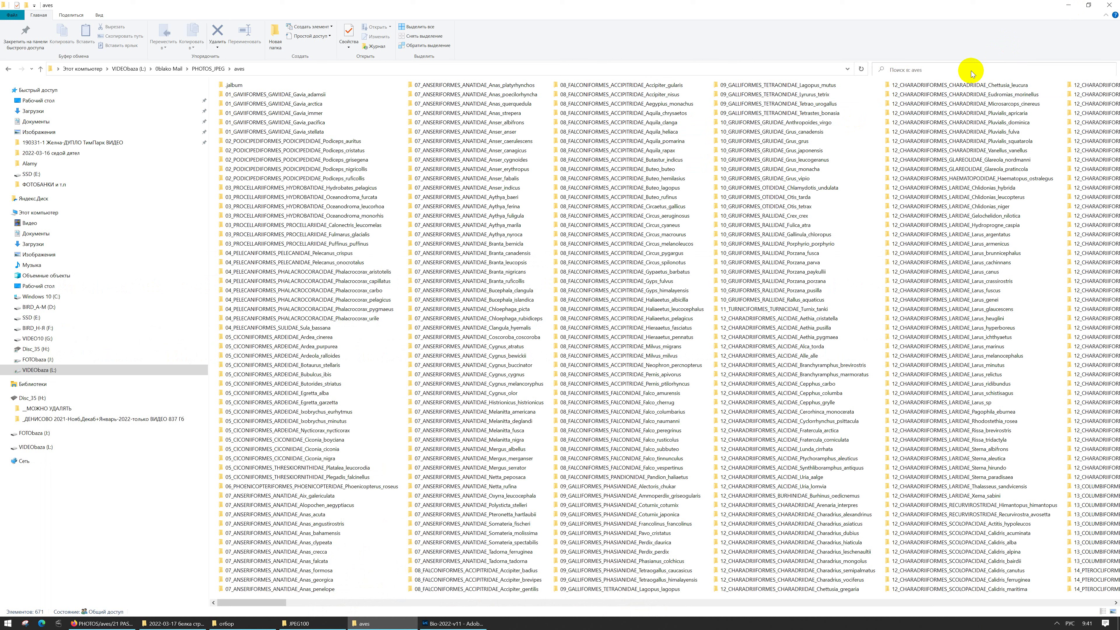
pyautogui.click(940, 70)
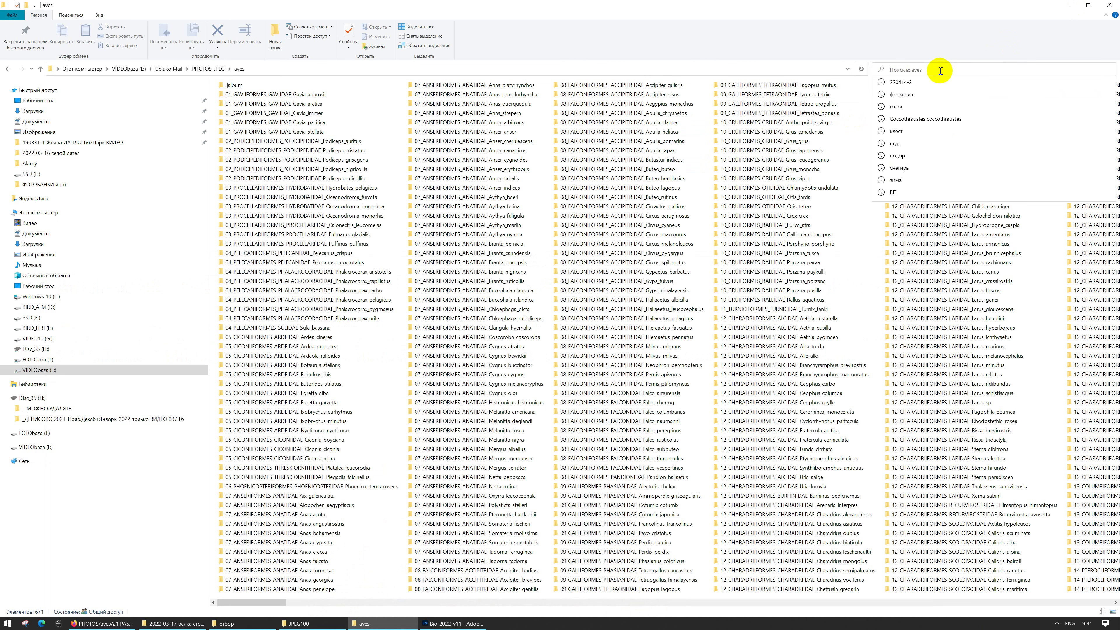
pyautogui.write('parus major')
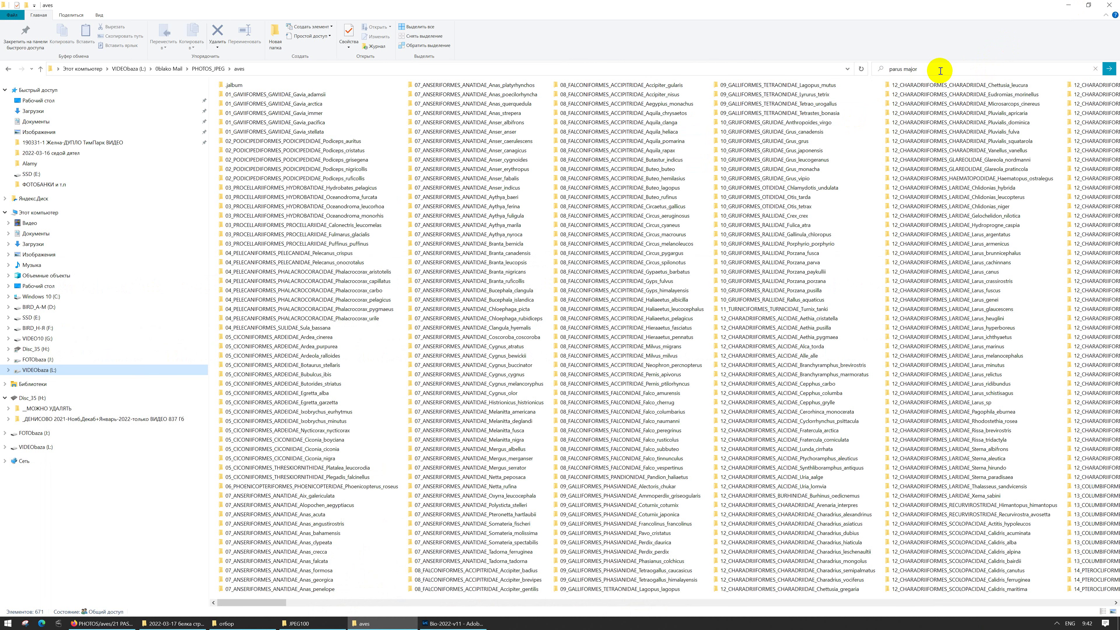
pyautogui.press('Return')
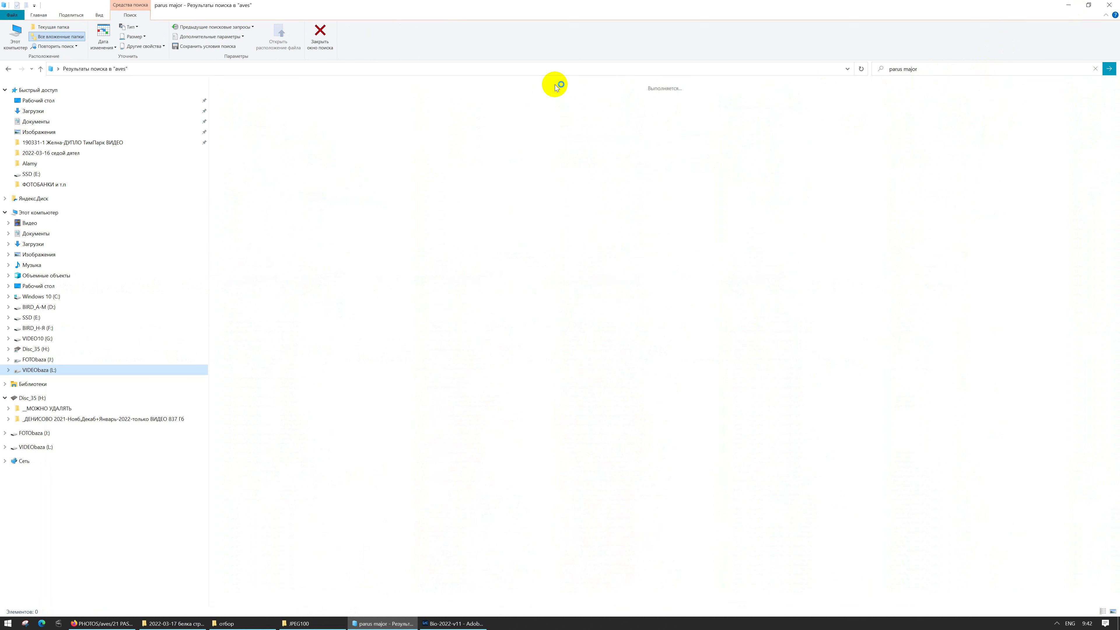
pyautogui.doubleClick(263, 97)
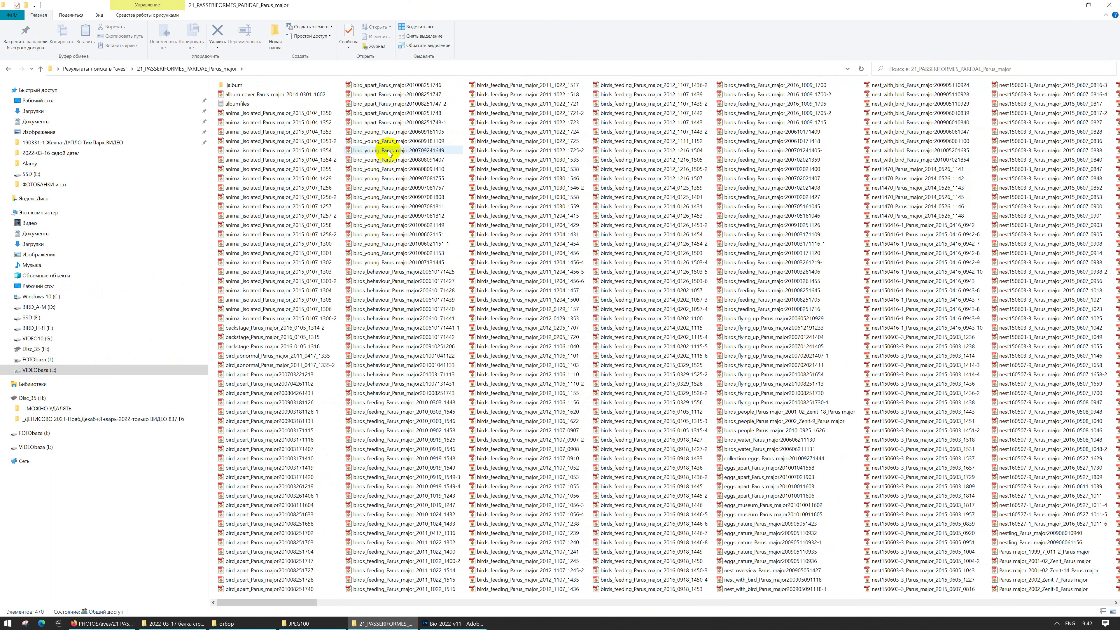
# Step: Examine how the Parus major photos are named, from the animal_isolated files through the feeding, egg and nest files
pyautogui.click(282, 112)
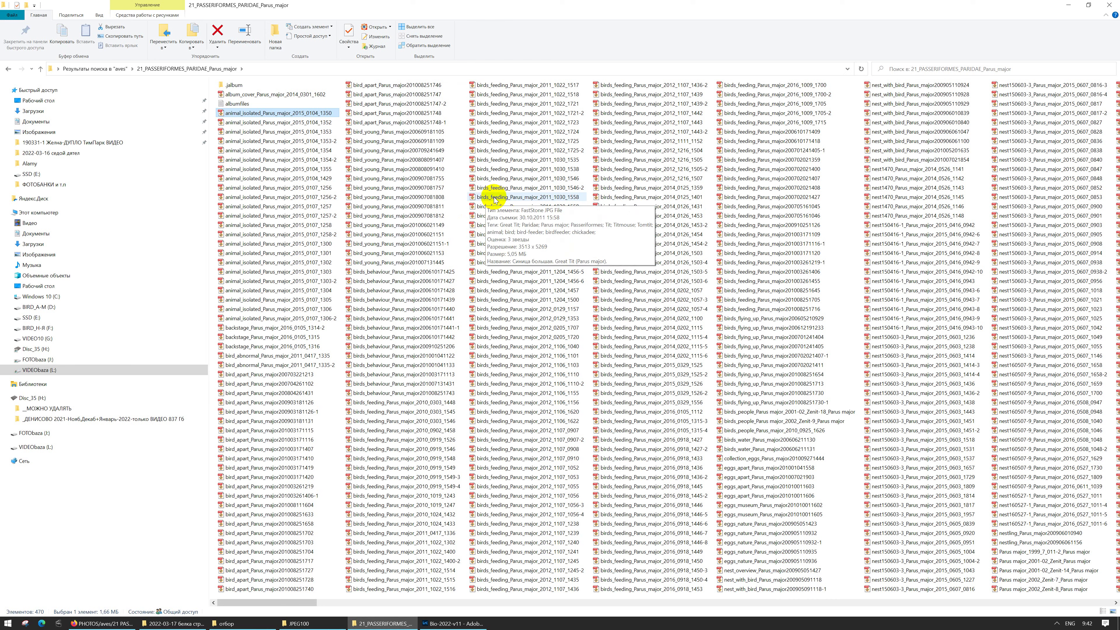
pyautogui.click(234, 199)
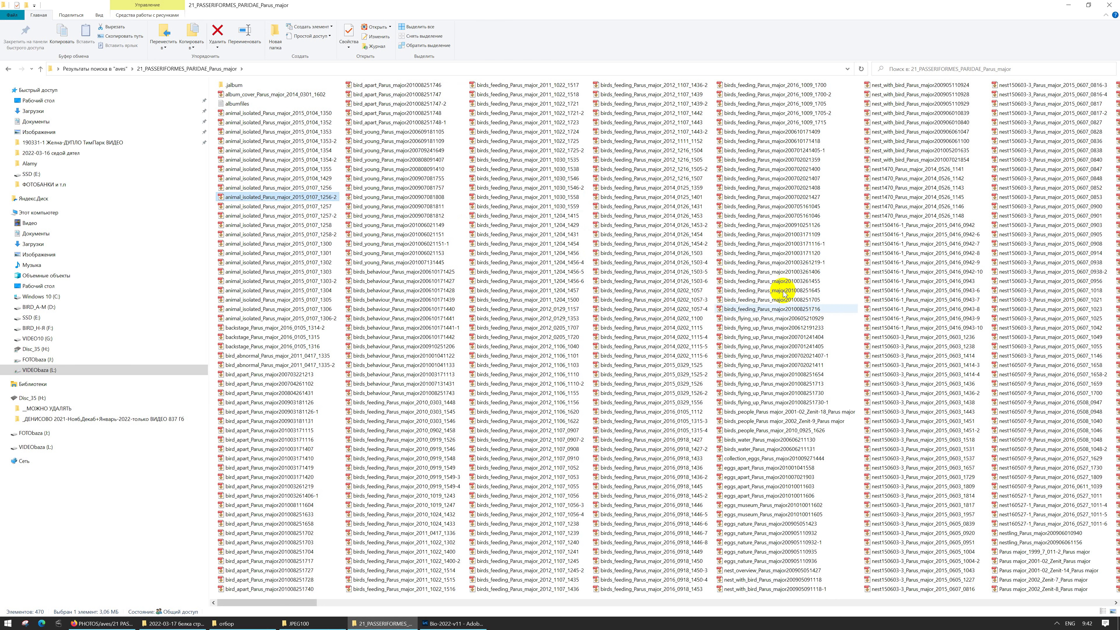
pyautogui.hscroll(5, 794, 318)
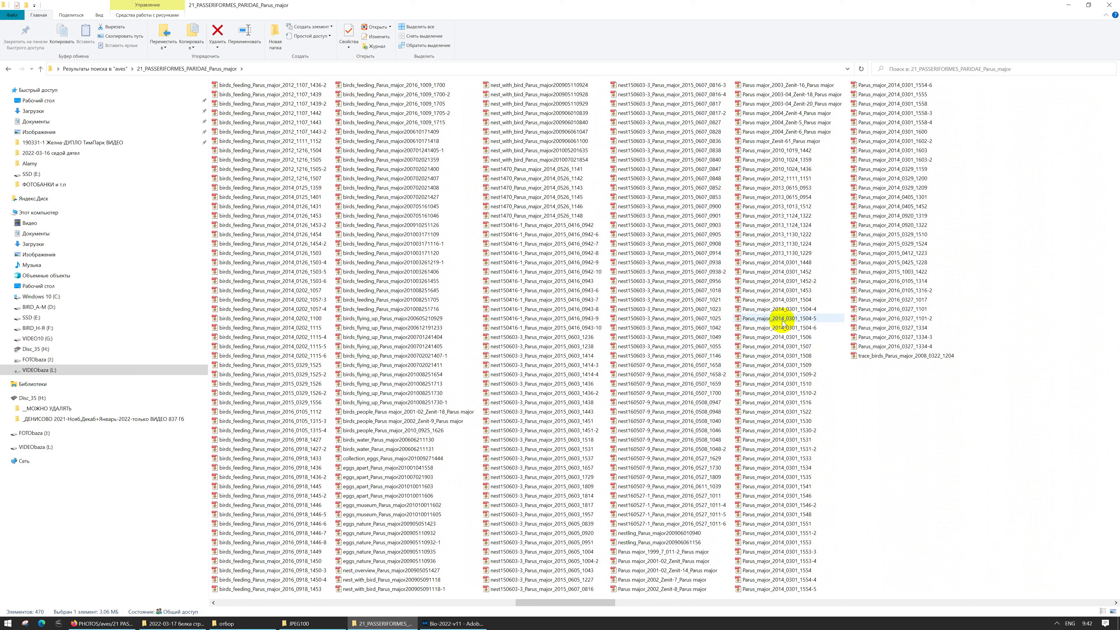
# Step: Show the Parus major folder as extra-large thumbnails and browse to the nest150416-1 and nest150603-3 photos
pyautogui.click(498, 319)
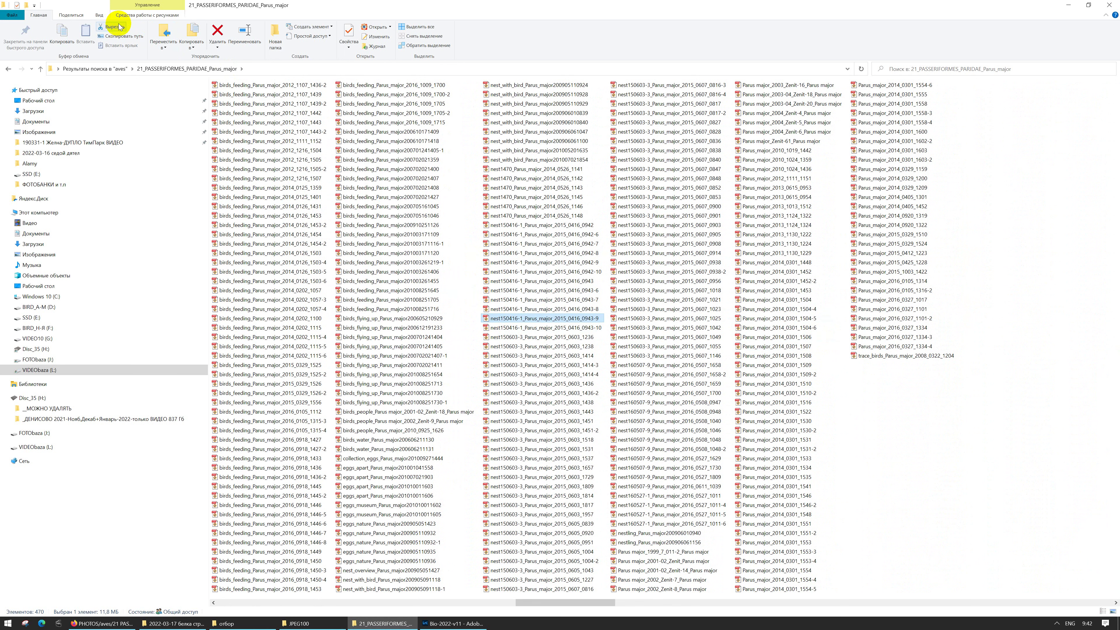
pyautogui.click(99, 16)
pyautogui.click(107, 27)
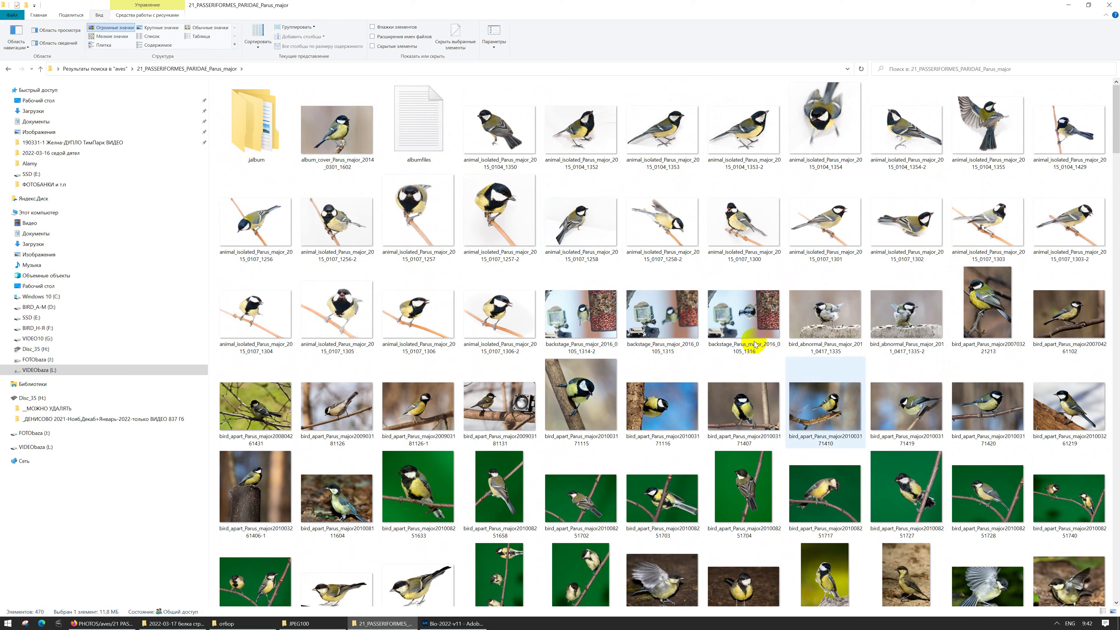
pyautogui.scroll(-10, 837, 391)
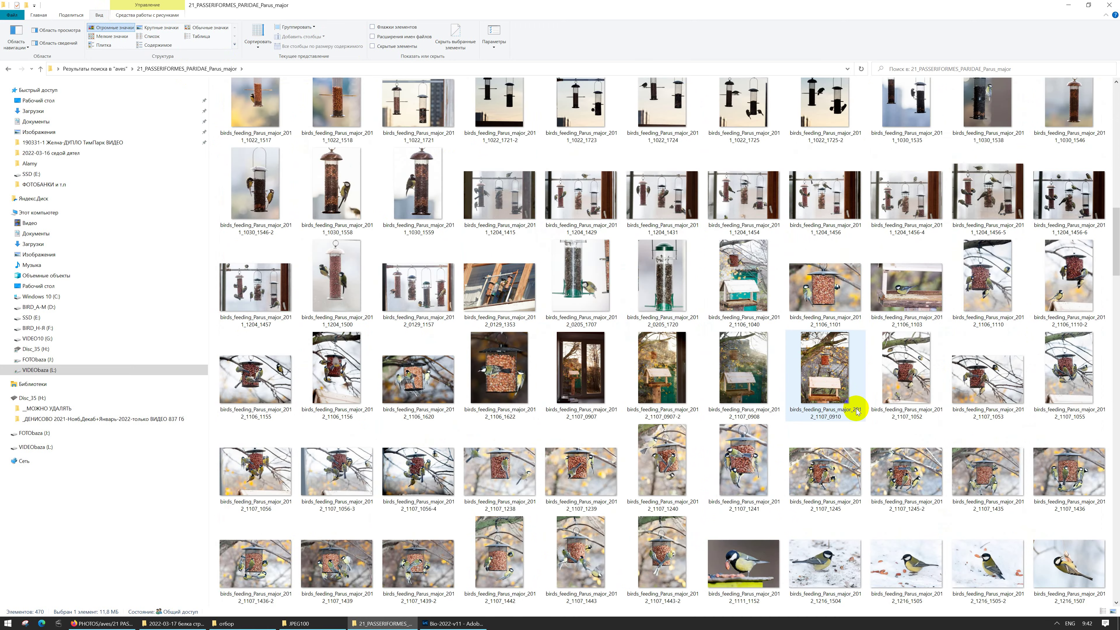
pyautogui.scroll(-15, 856, 411)
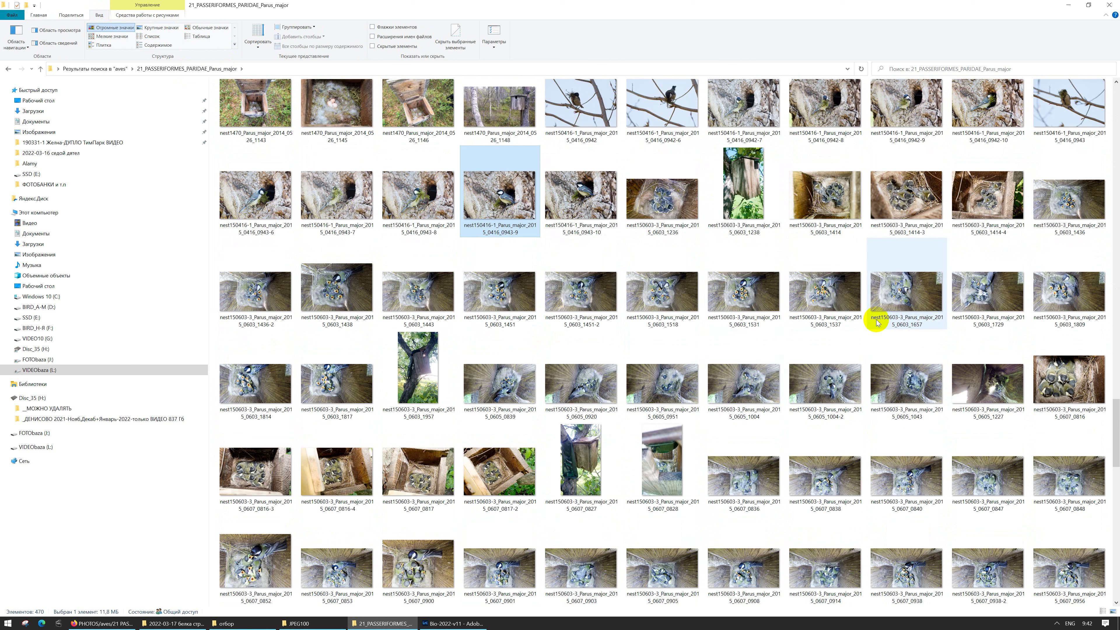
pyautogui.moveTo(885, 322)
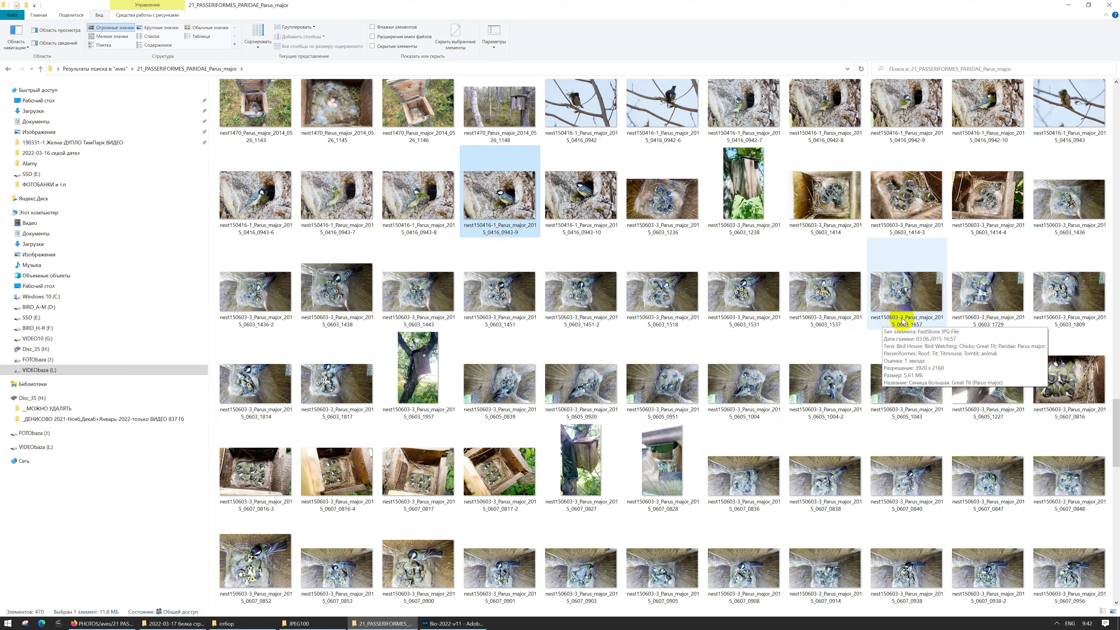
# Step: Switch to Lightroom, expand the Дрозд-рябинник folder and open its 160416-8 Рябинник недострой subfolder
pyautogui.click(454, 624)
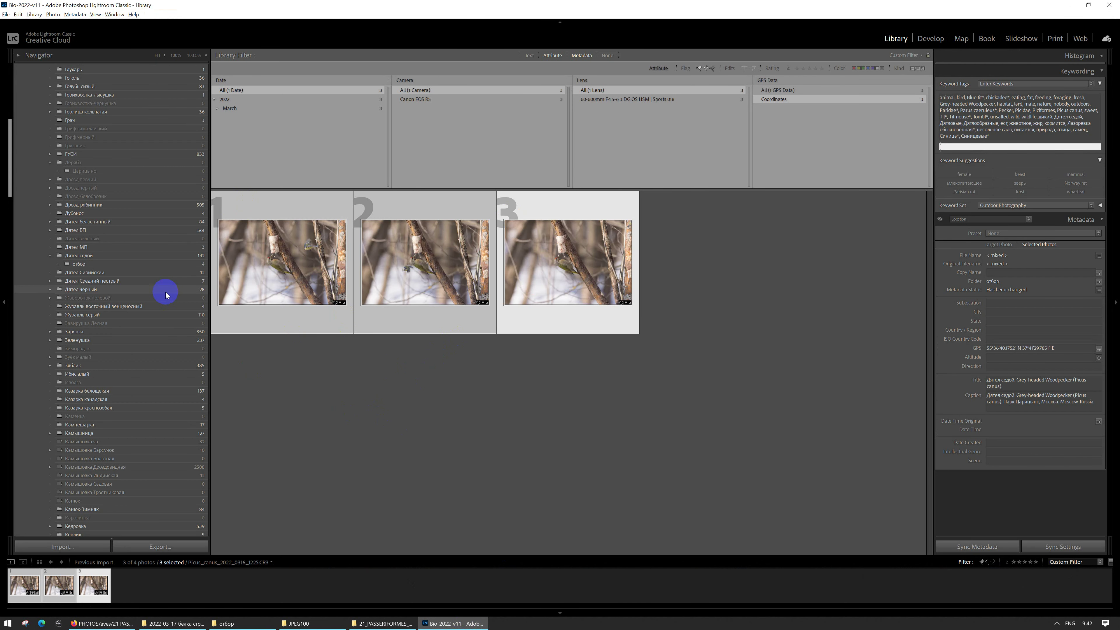
pyautogui.scroll(-3, 83, 255)
pyautogui.scroll(-18, 88, 260)
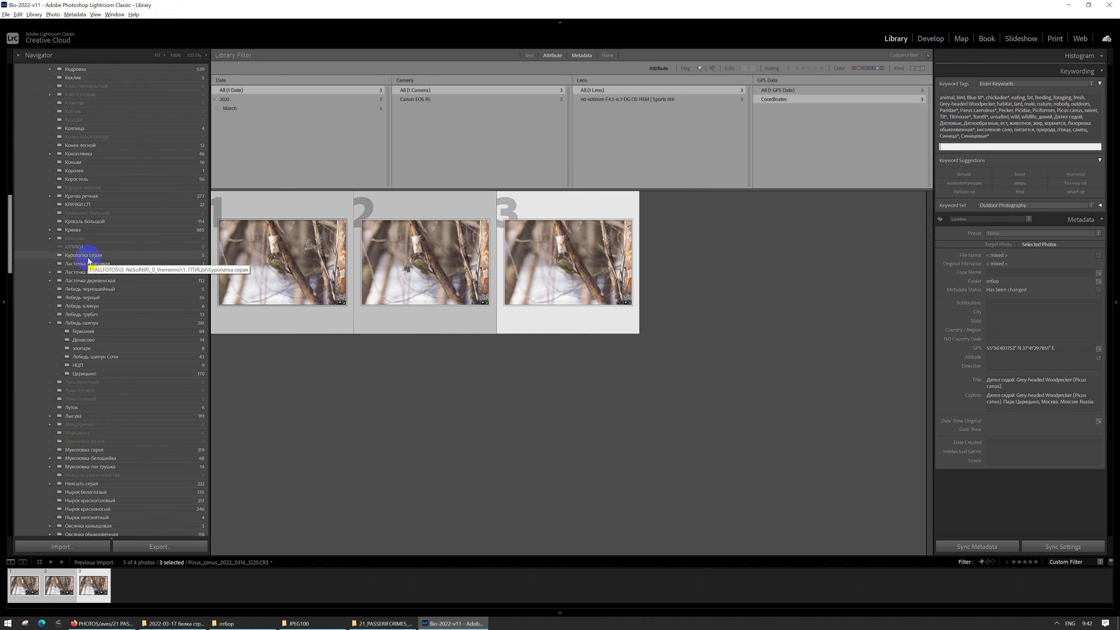
pyautogui.scroll(18, 88, 260)
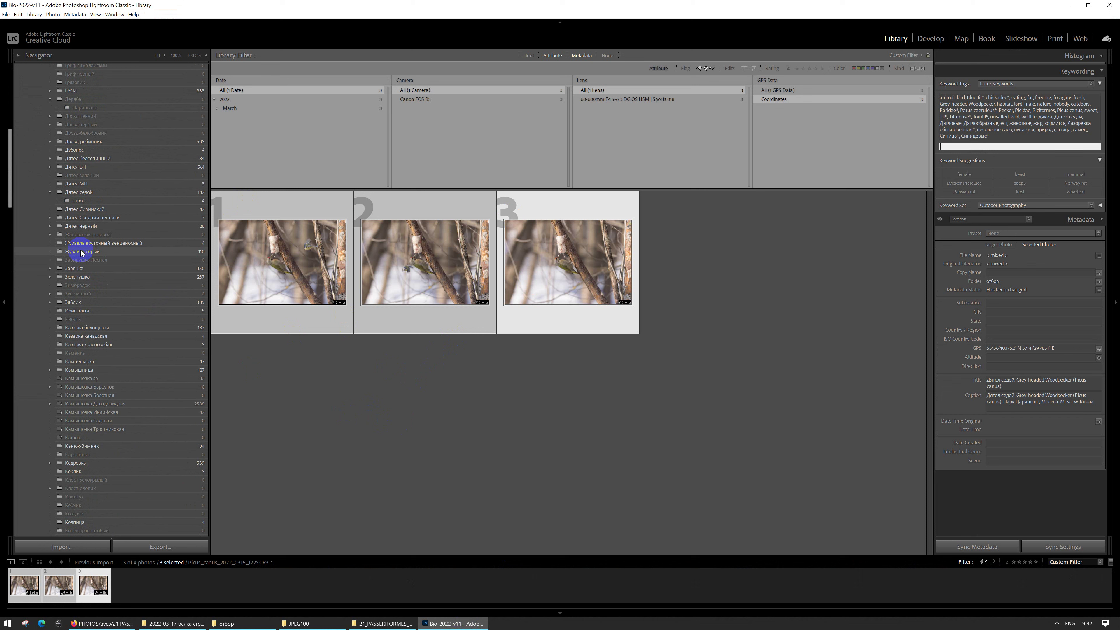
pyautogui.click(50, 142)
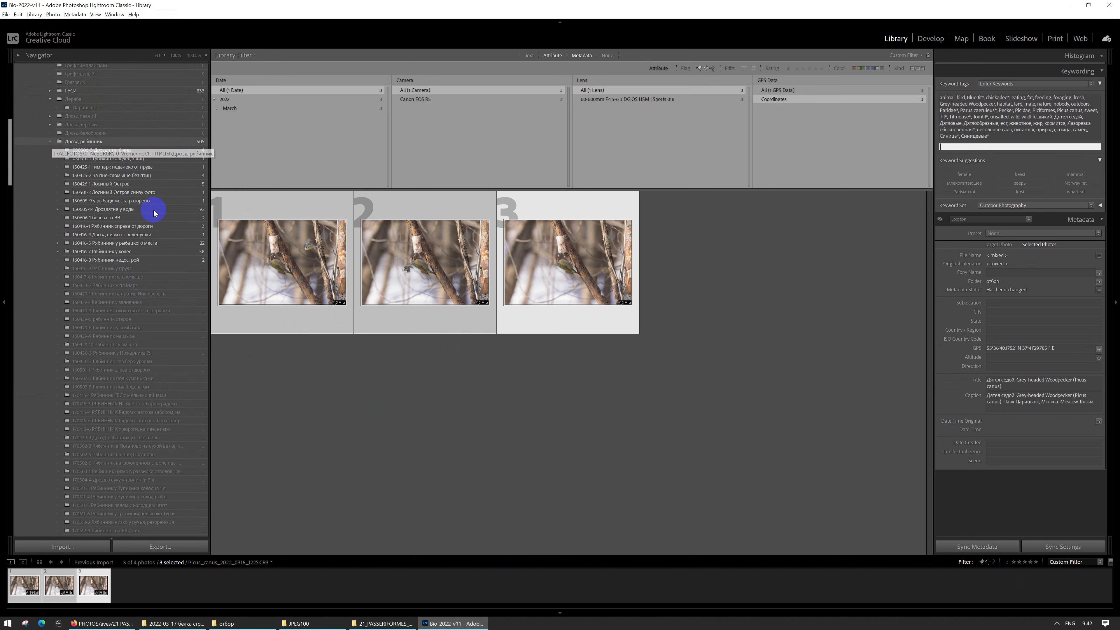
pyautogui.click(114, 260)
pyautogui.click(336, 290)
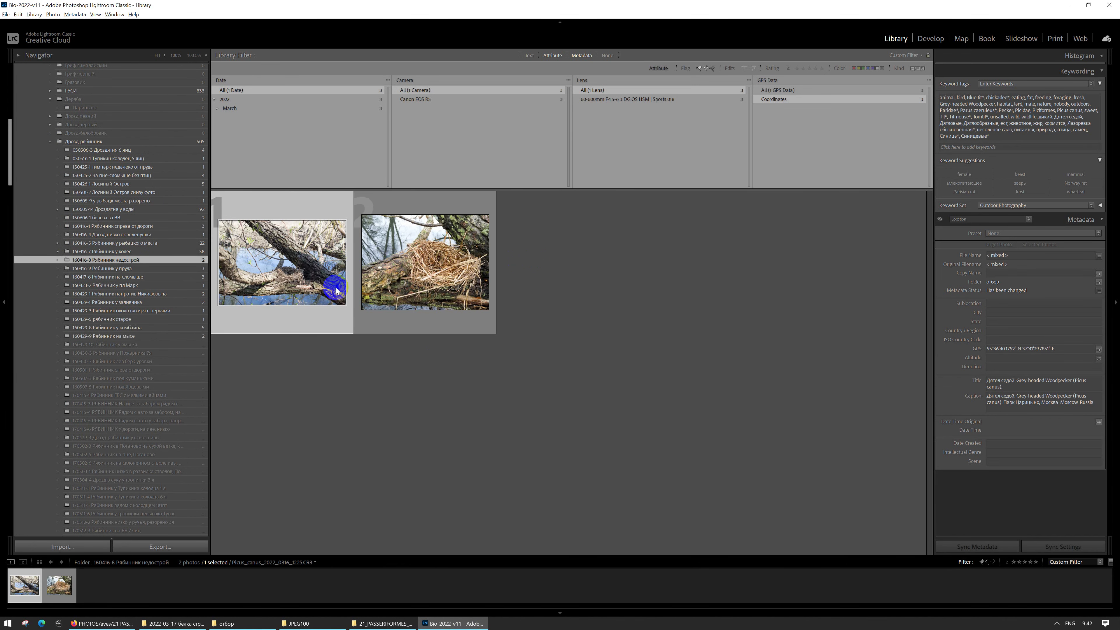
# Step: Open the 160416-5 Рябинник у рыбацкого места subfolder, turn off the library filter and select all 22 photos
pyautogui.click(135, 244)
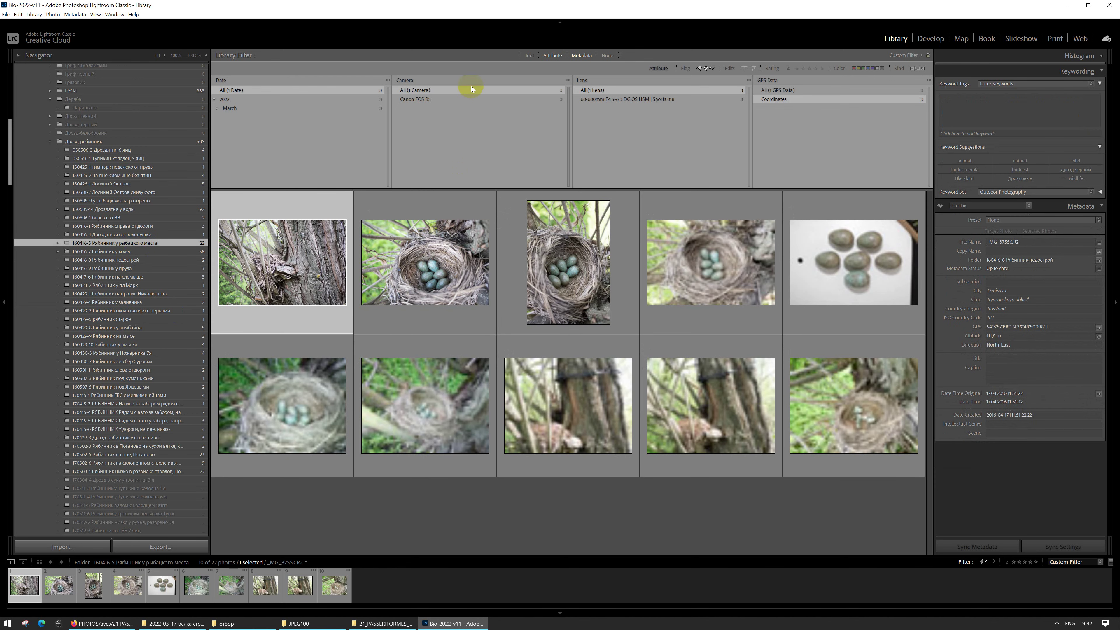
pyautogui.click(608, 55)
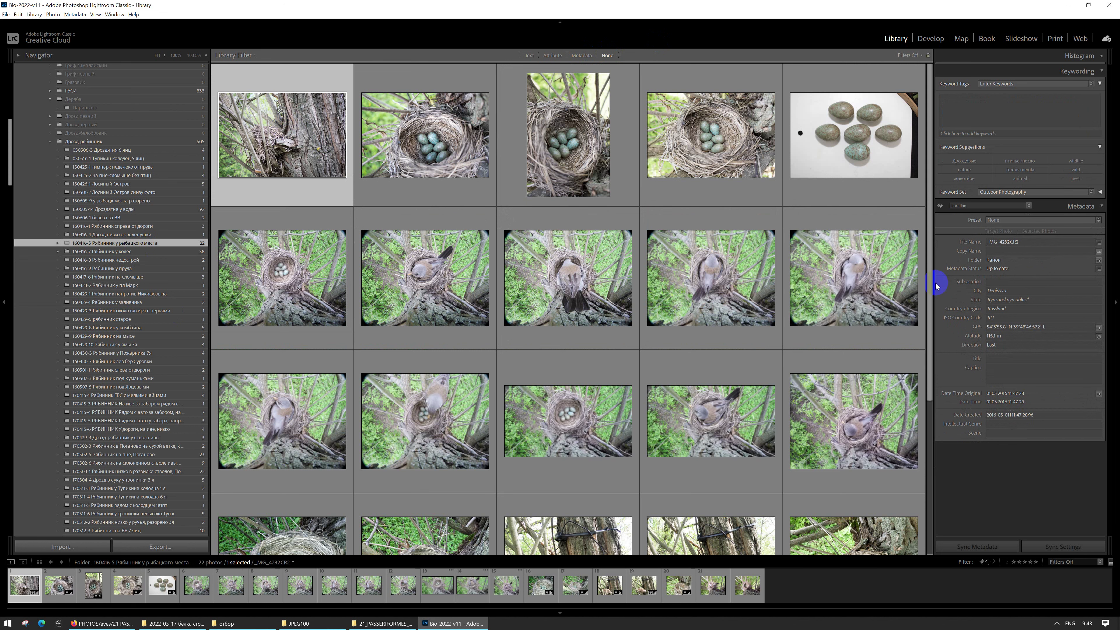
pyautogui.scroll(-3, 586, 244)
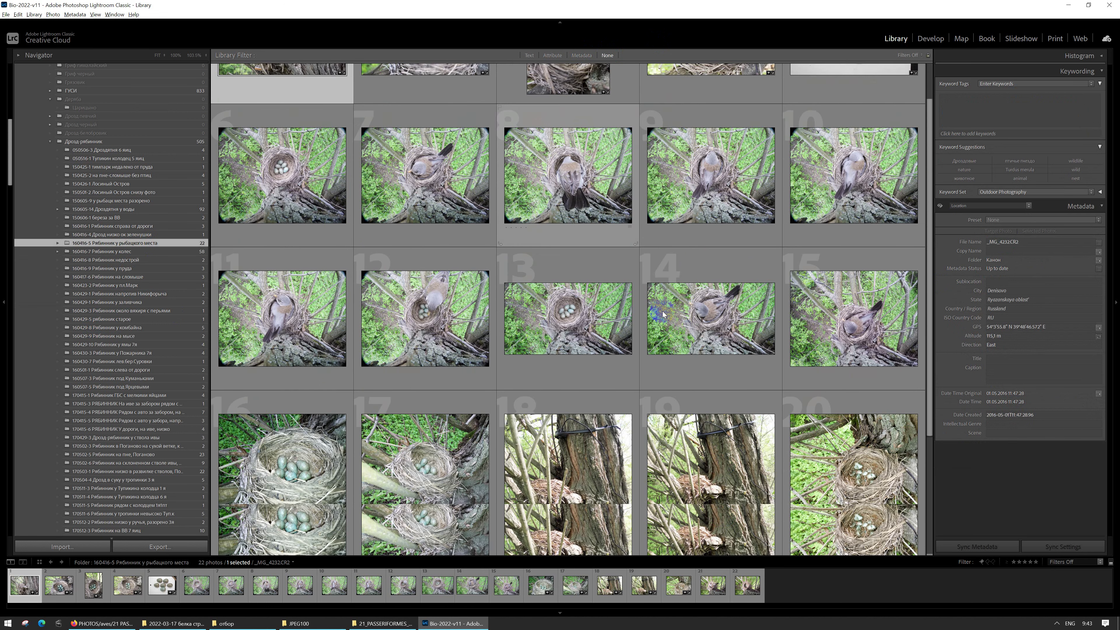
pyautogui.keyDown('shift'); pyautogui.click(430, 520); pyautogui.keyUp('shift')
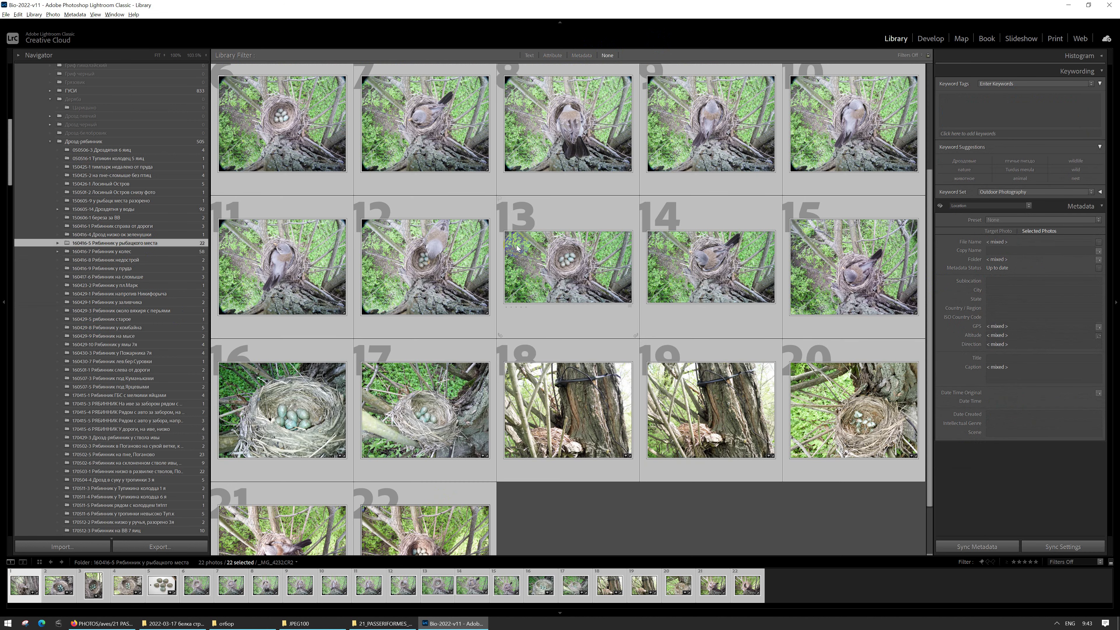
pyautogui.scroll(2, 516, 248)
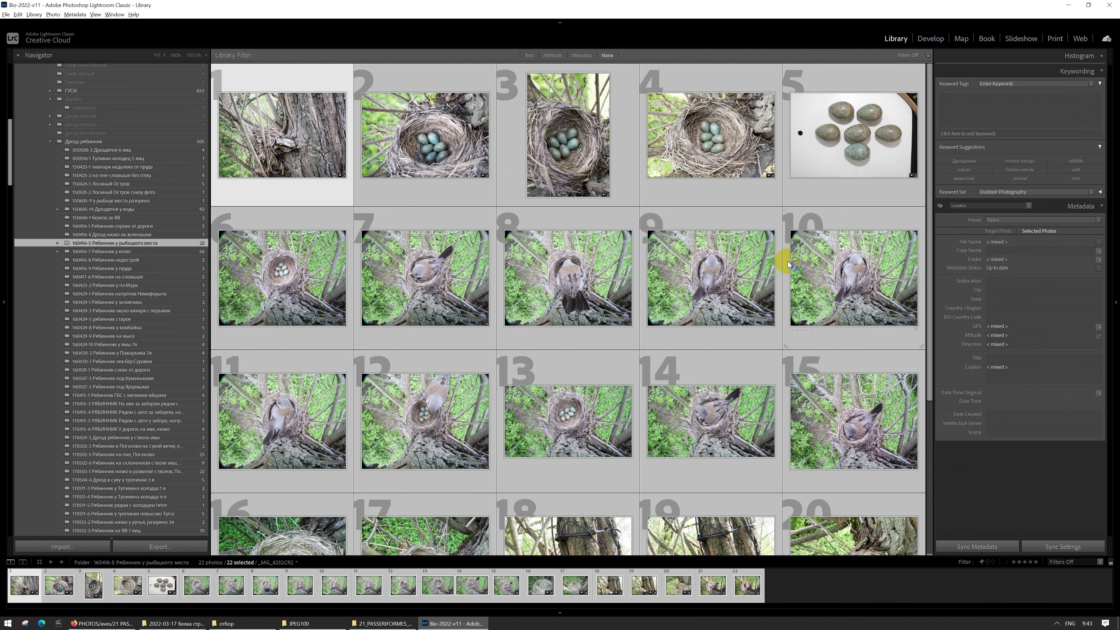
# Step: Start renaming the selected photos with the Приписка спереди naming preset and open that preset in the Filename Template Editor
pyautogui.press('F2')
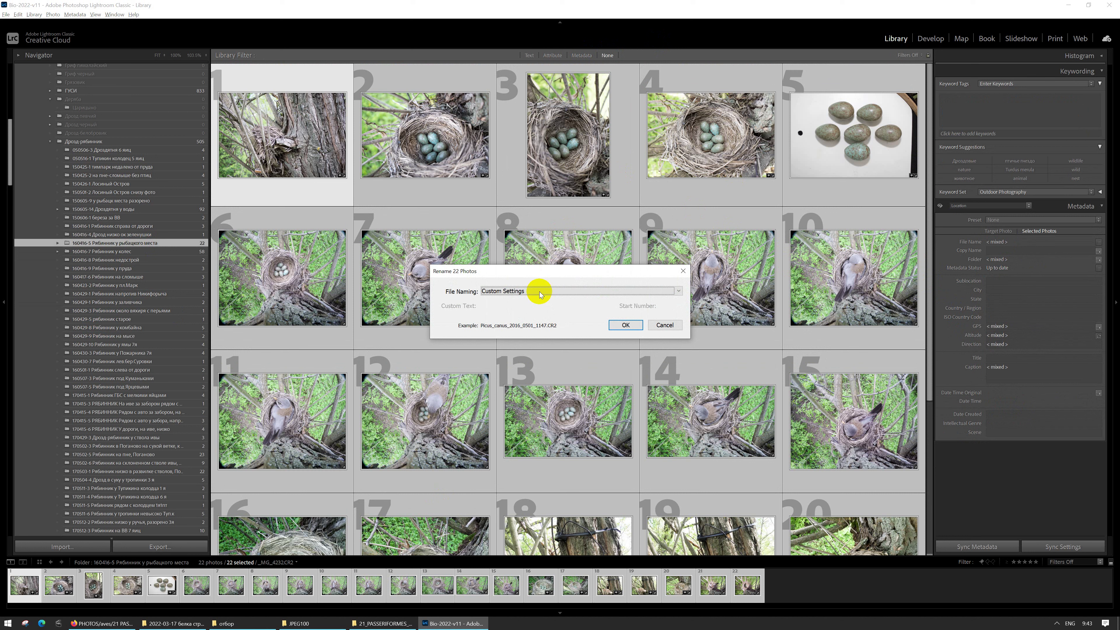
pyautogui.click(540, 293)
pyautogui.click(509, 394)
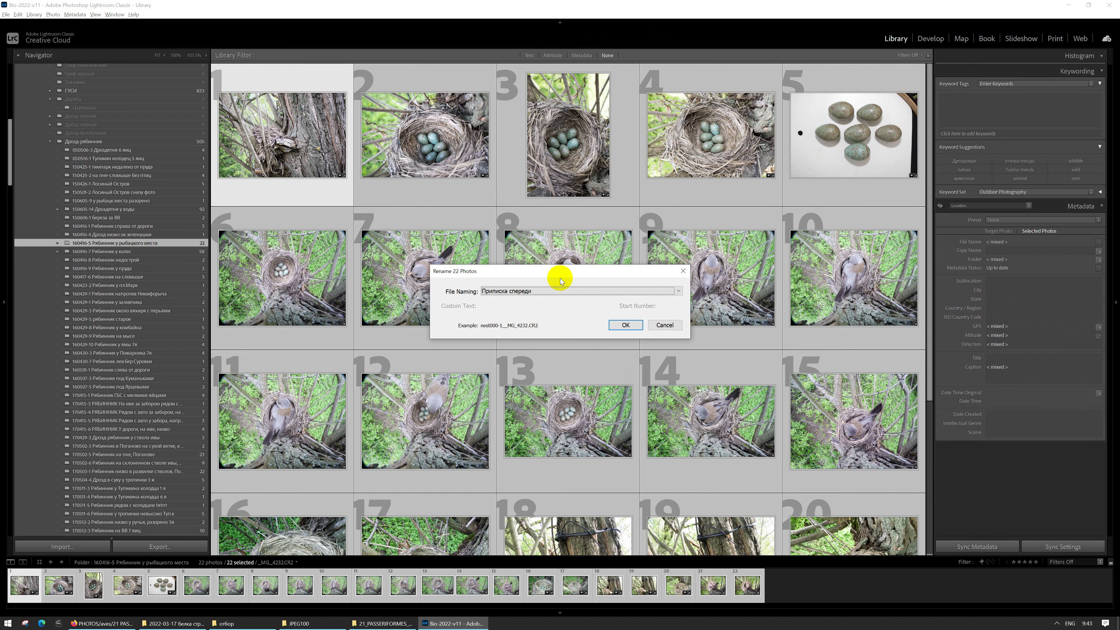
pyautogui.click(545, 292)
pyautogui.click(504, 406)
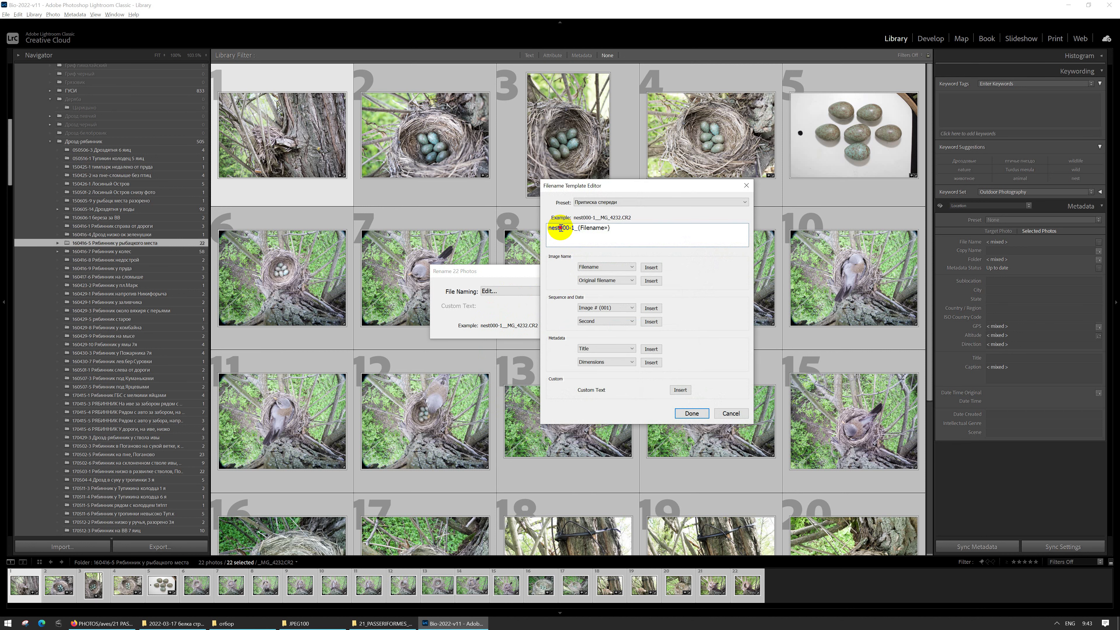
# Step: Compare the template's nest000-1 prefix with the Parus major nest file names in File Explorer, and cancel the template edit and renaming
pyautogui.hotkey('alt', 'Tab')
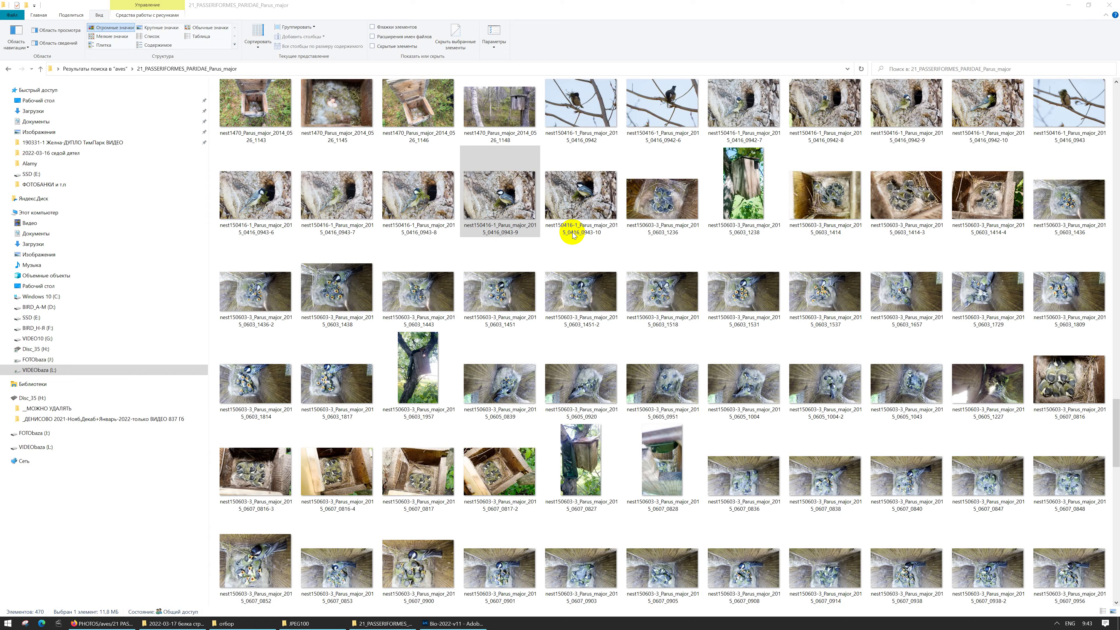
pyautogui.hotkey('alt', 'Tab')
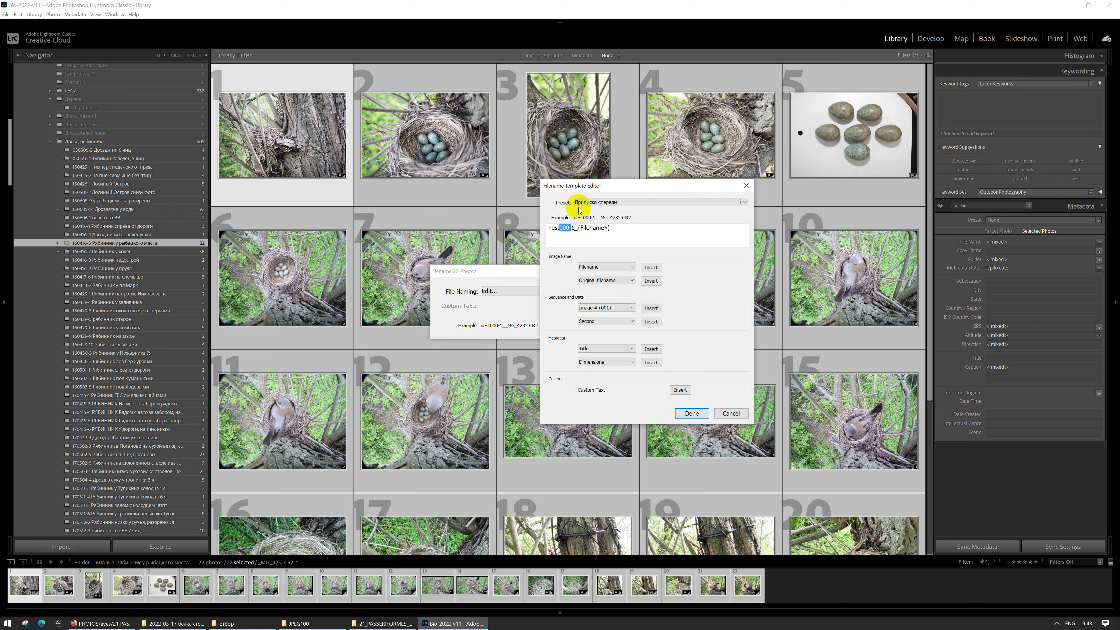
pyautogui.click(573, 228)
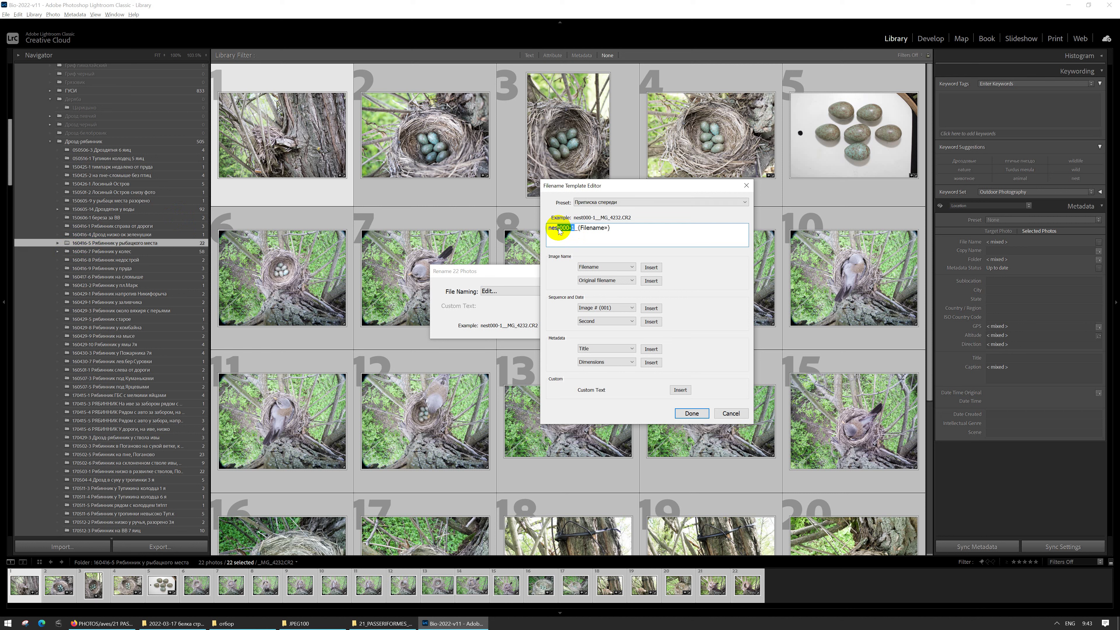
pyautogui.moveTo(559, 228); pyautogui.dragTo(556, 228)
pyautogui.click(731, 413)
pyautogui.click(664, 325)
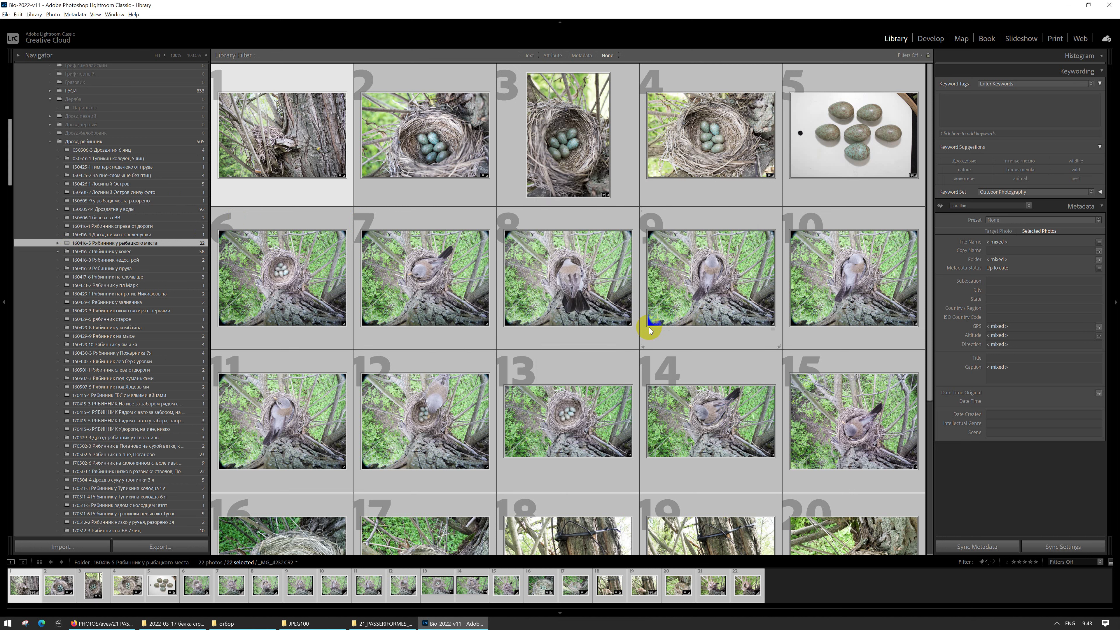
# Step: Collapse the Дрозд-рябинник folder to show all its photos together, and close Lightroom
pyautogui.scroll(-5, 385, 207)
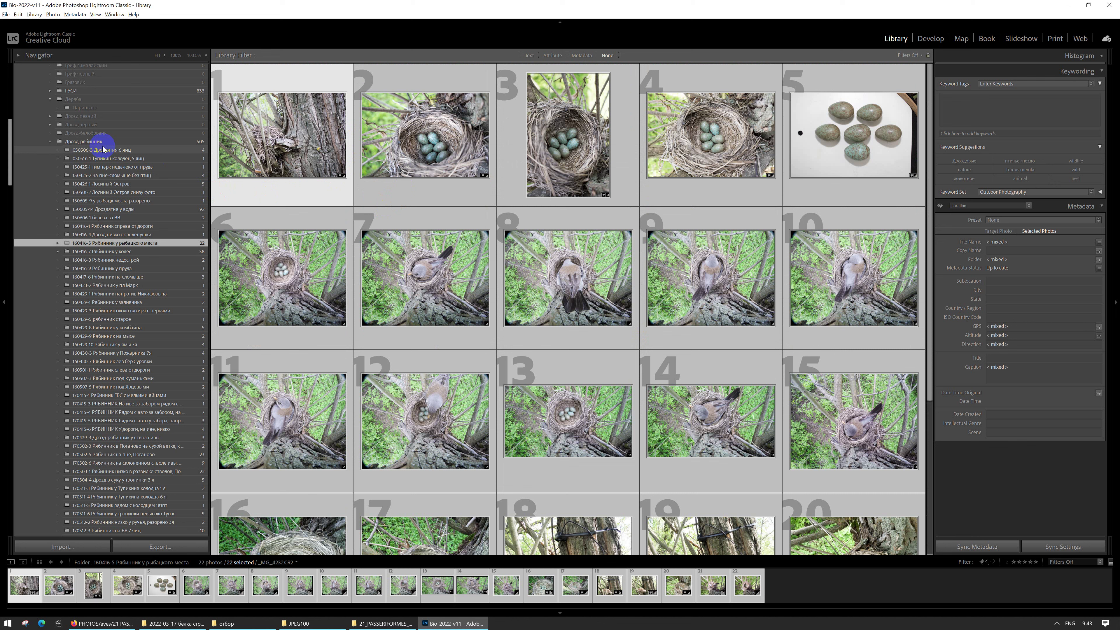
pyautogui.click(52, 144)
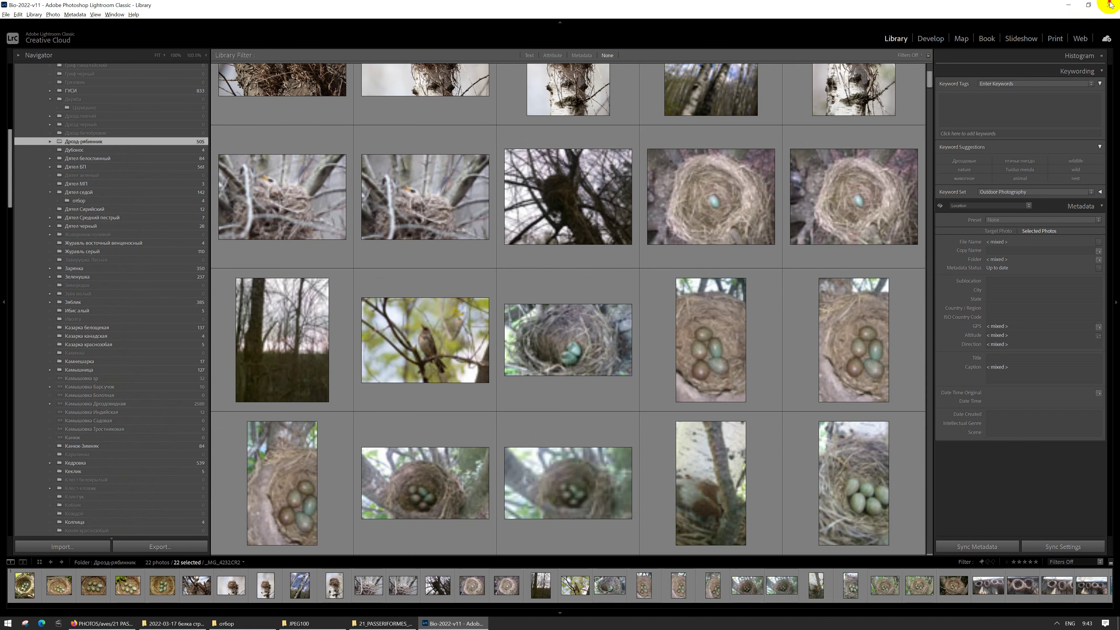
pyautogui.click(1110, 5)
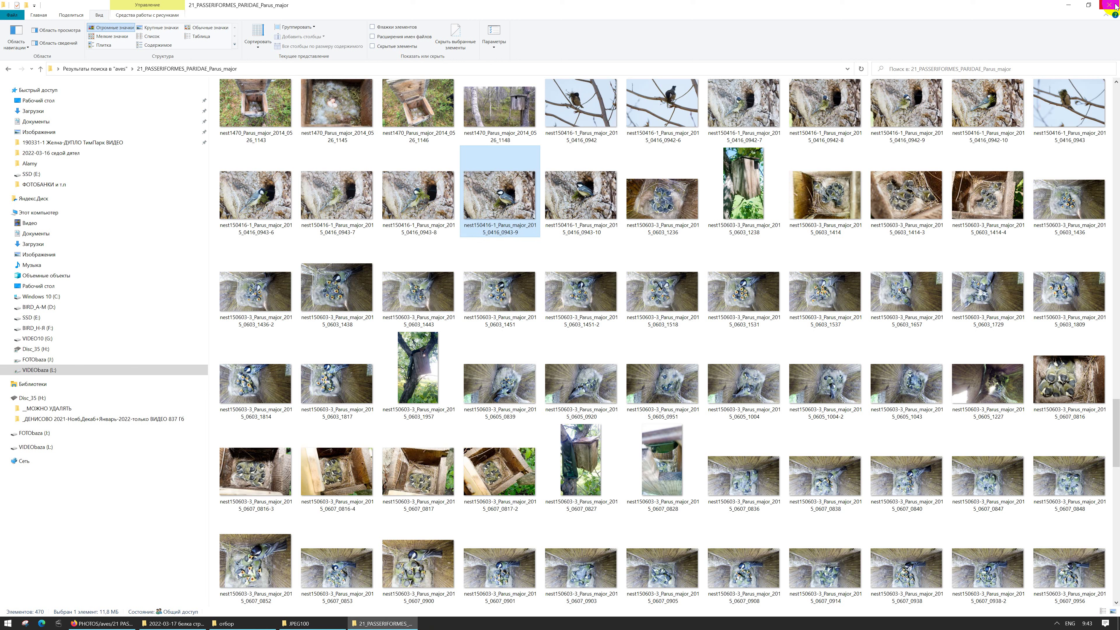
# Step: Compare individual nest150416-1 and nest150603-3 Parus major photos to see how the prefix groups each nest's pictures
pyautogui.click(602, 286)
pyautogui.click(593, 293)
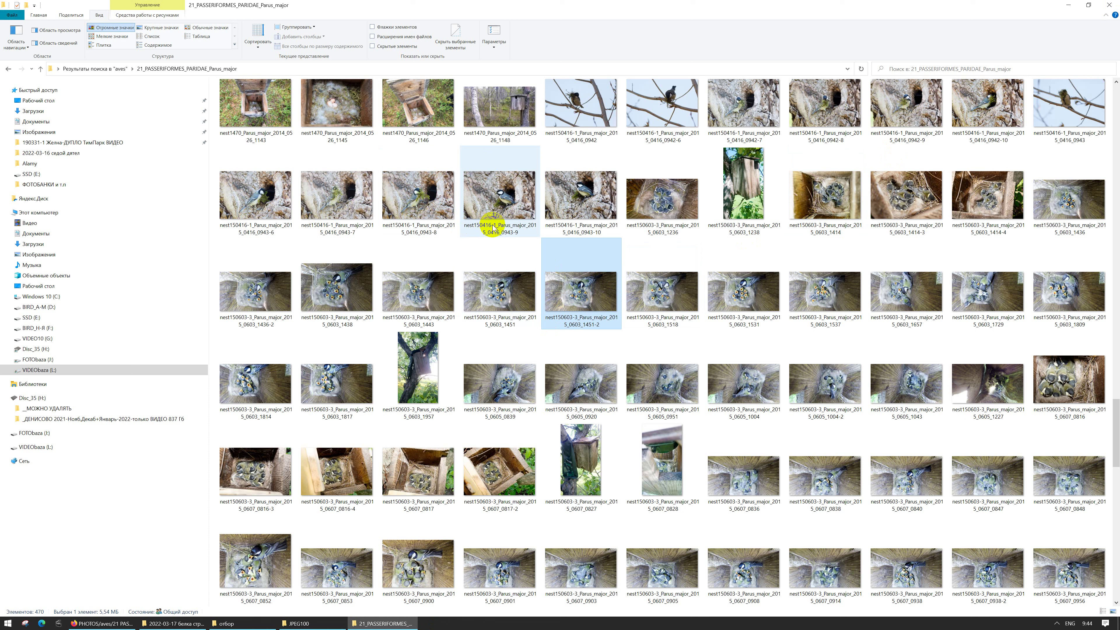
pyautogui.click(508, 202)
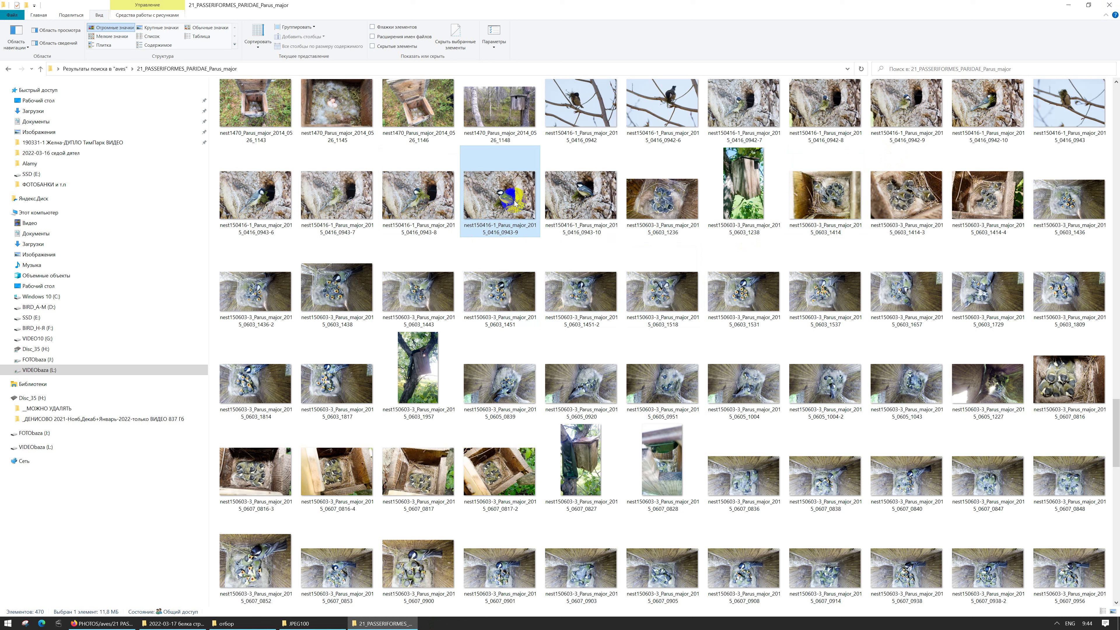
pyautogui.click(573, 193)
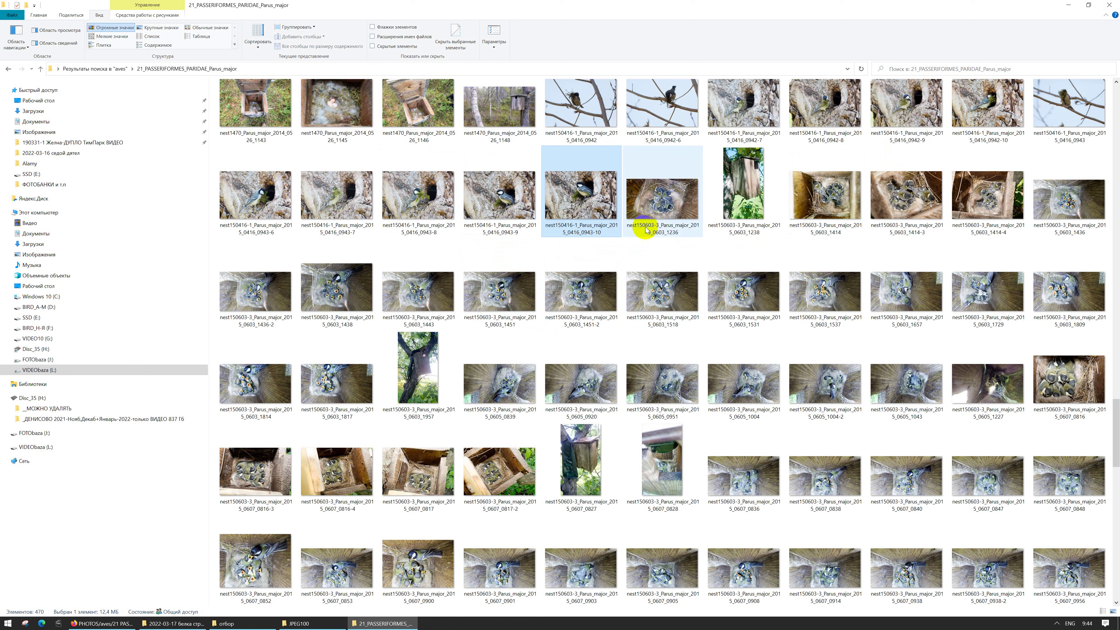
pyautogui.click(674, 199)
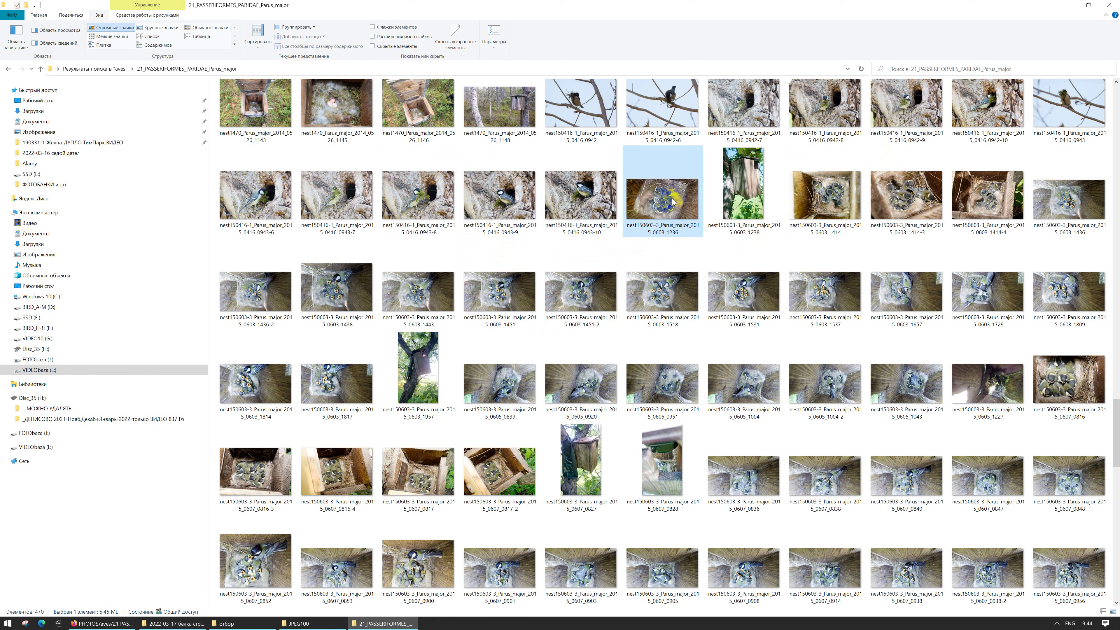
pyautogui.click(745, 185)
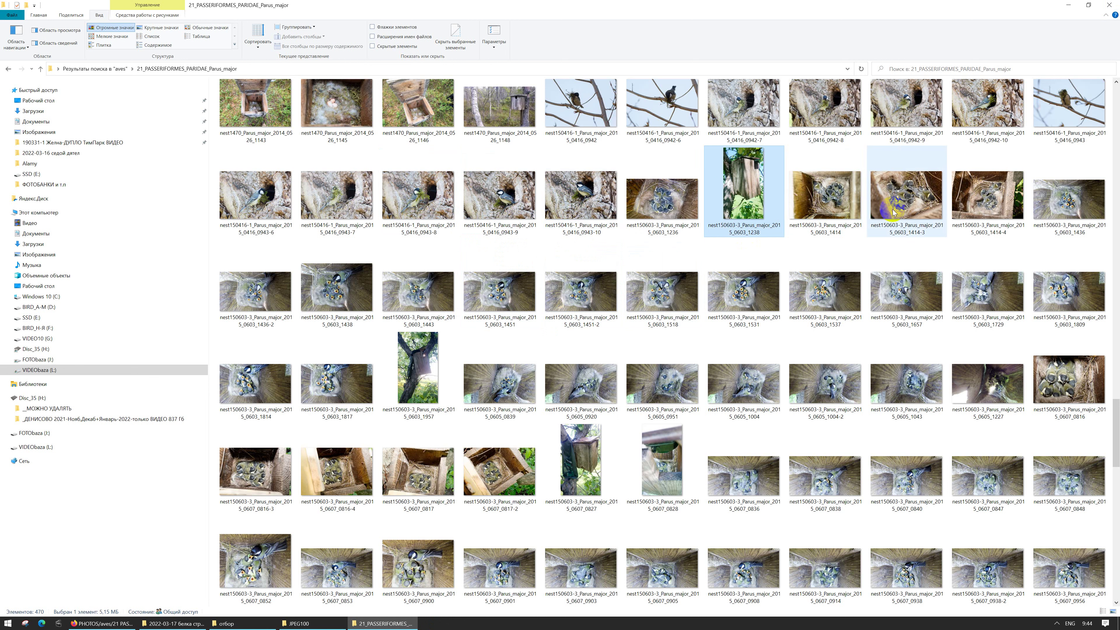
pyautogui.click(764, 279)
# Step: Browse the remaining Parus major thumbnails to the end of the folder and return to the birds_feeding photos
pyautogui.scroll(-5, 734, 342)
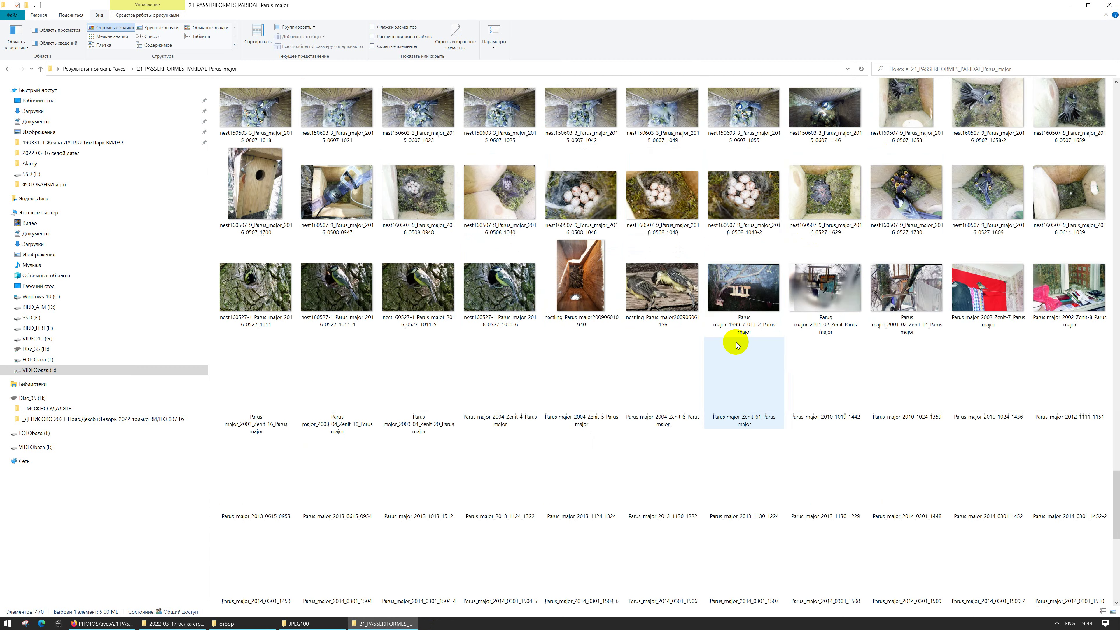
pyautogui.scroll(-5, 735, 345)
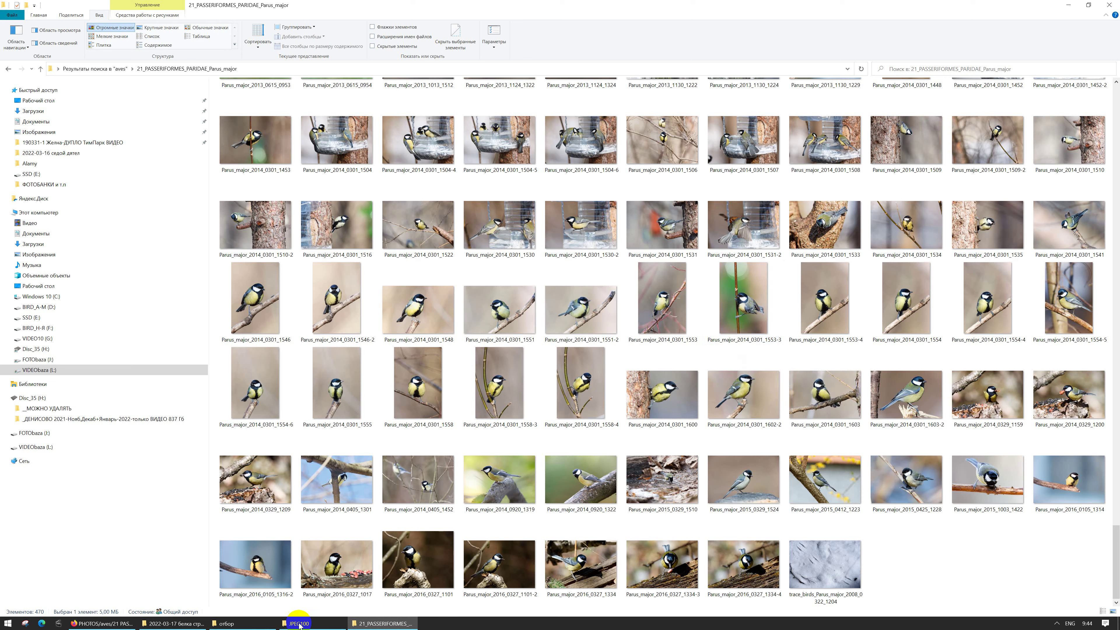
pyautogui.scroll(15, 432, 367)
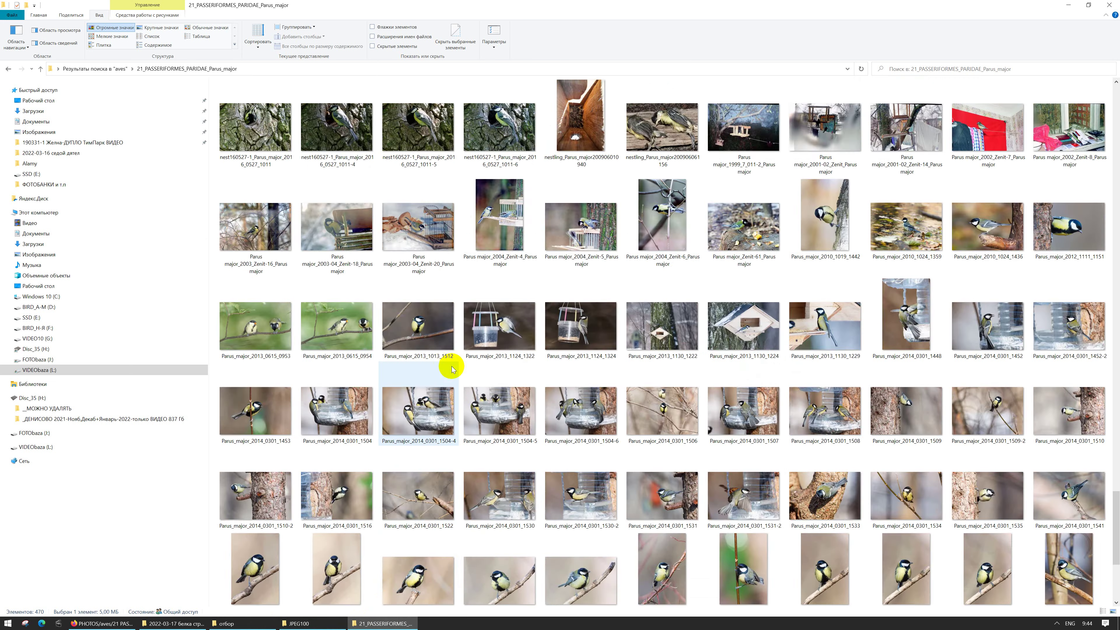
pyautogui.scroll(6, 509, 229)
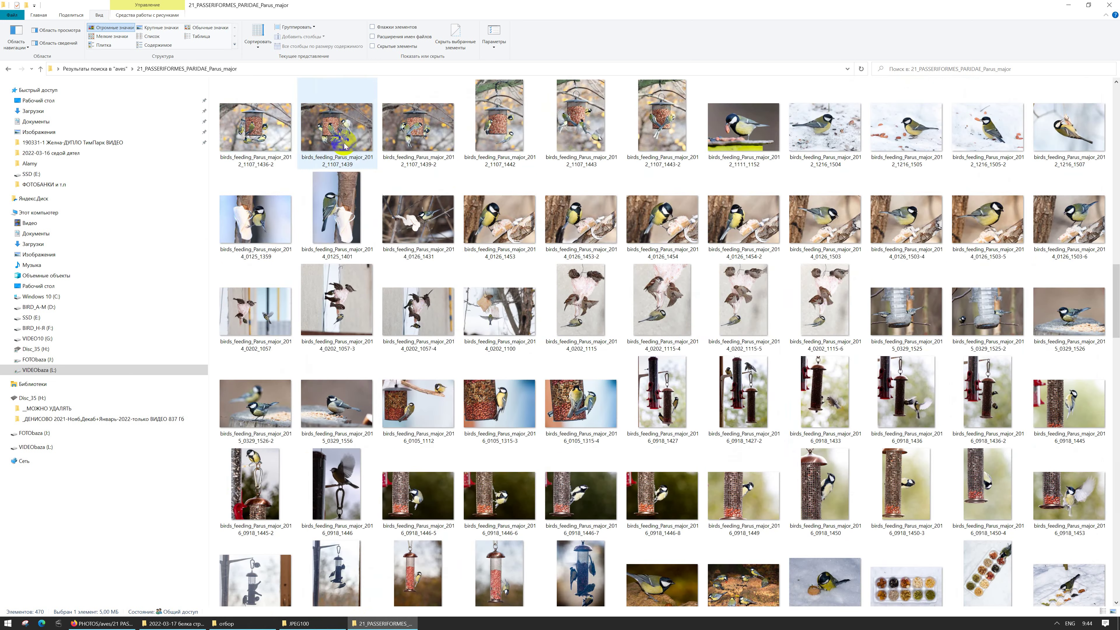
pyautogui.click(309, 117)
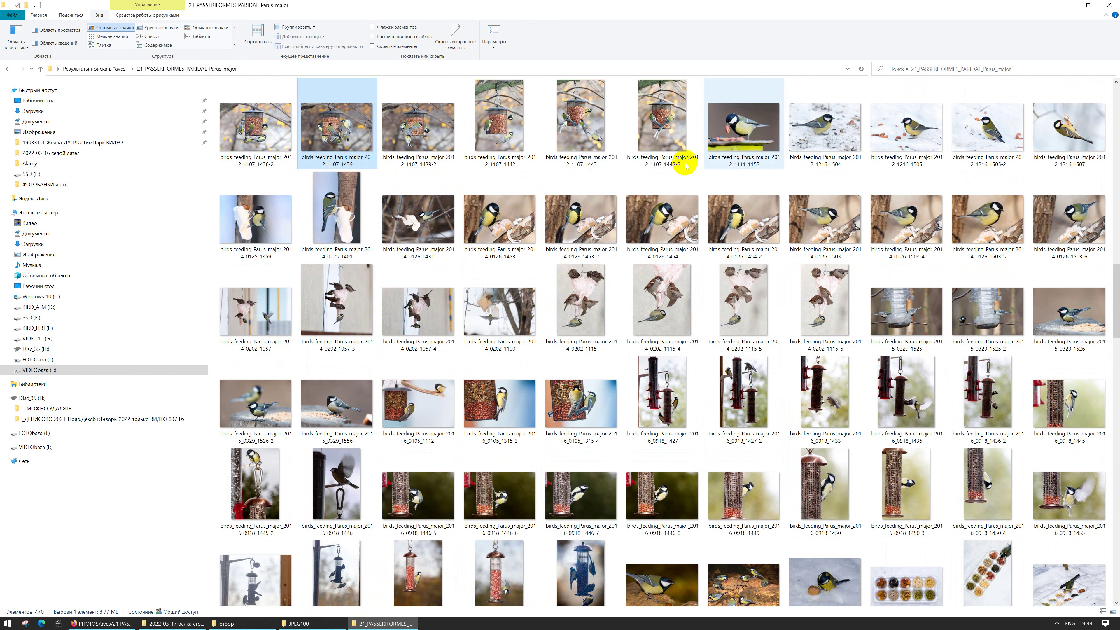
# Step: Compare the birds_feeding, nest-prefixed and plain Parus_major file names throughout the Parus major folder
pyautogui.click(817, 135)
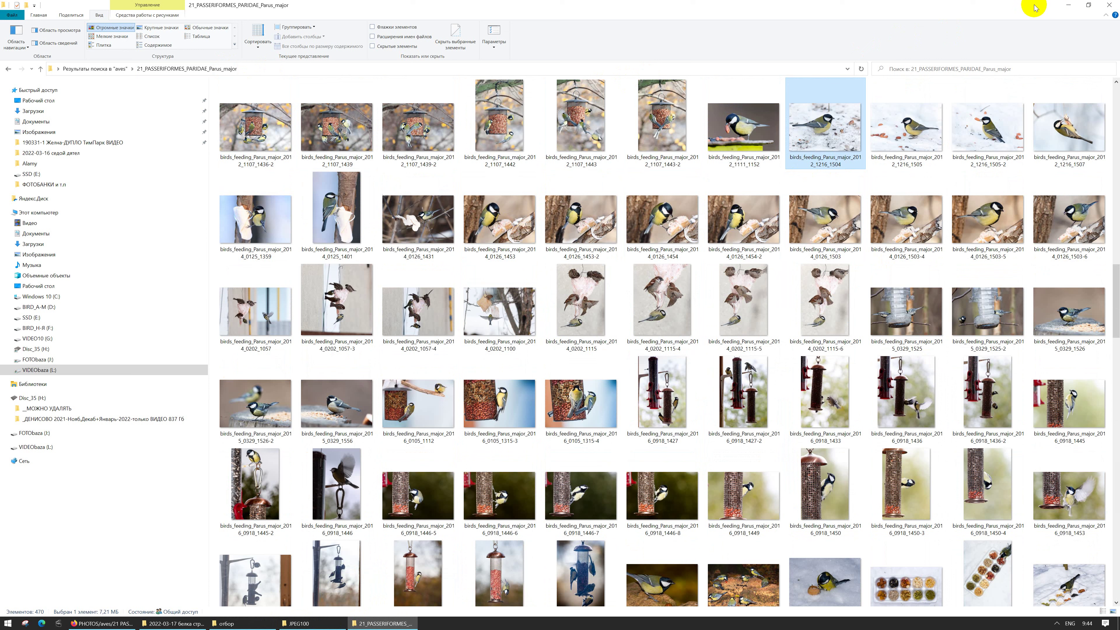
pyautogui.click(510, 135)
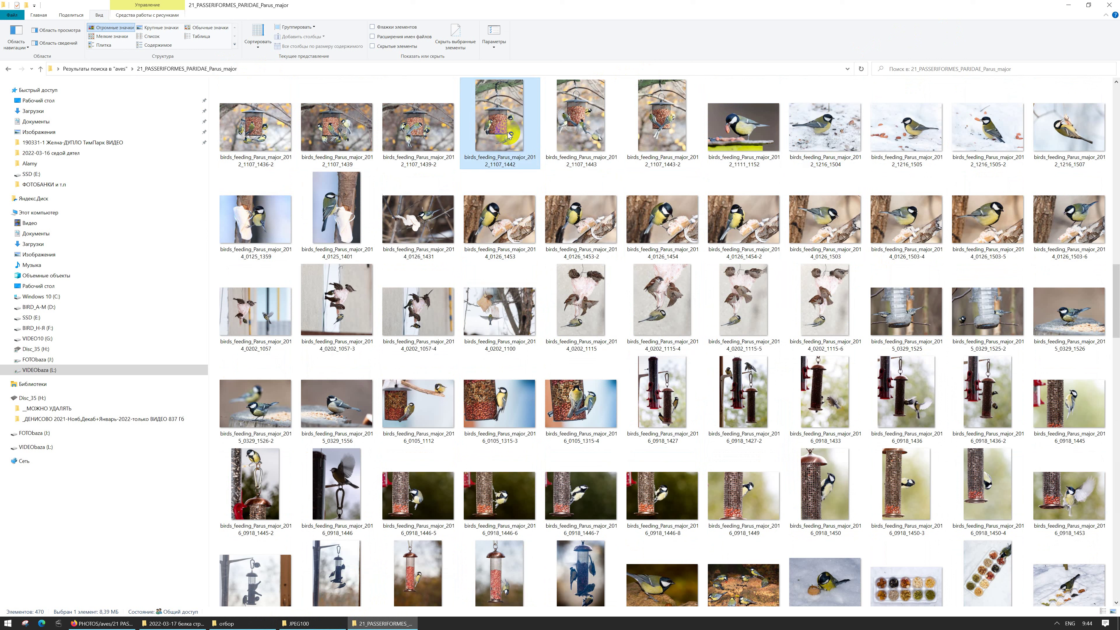
pyautogui.click(349, 127)
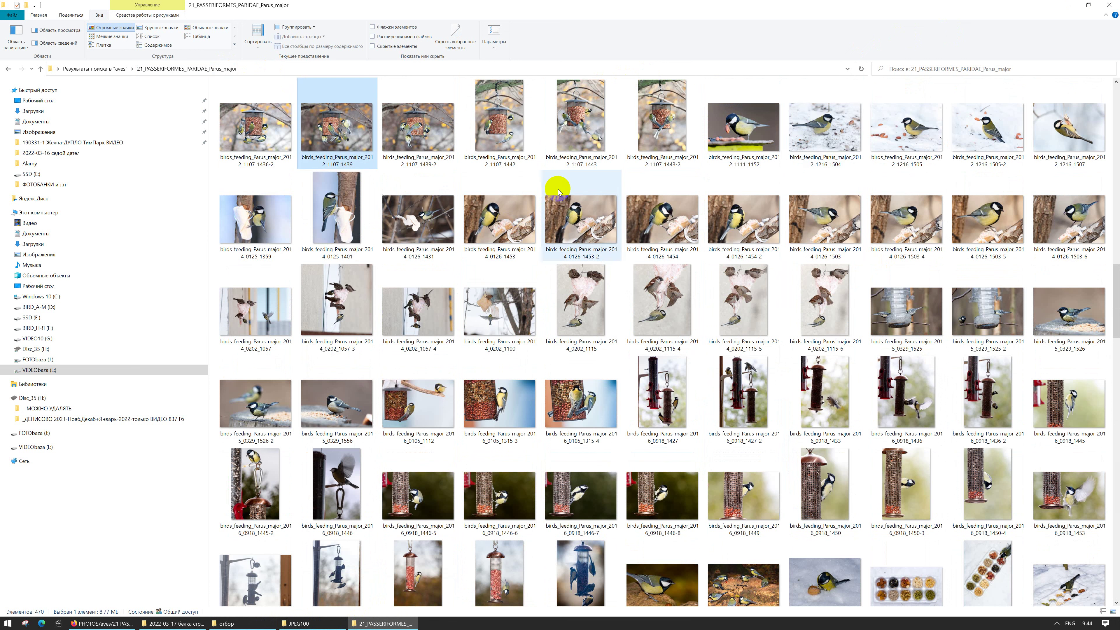
pyautogui.scroll(-10, 551, 348)
pyautogui.scroll(-15, 554, 351)
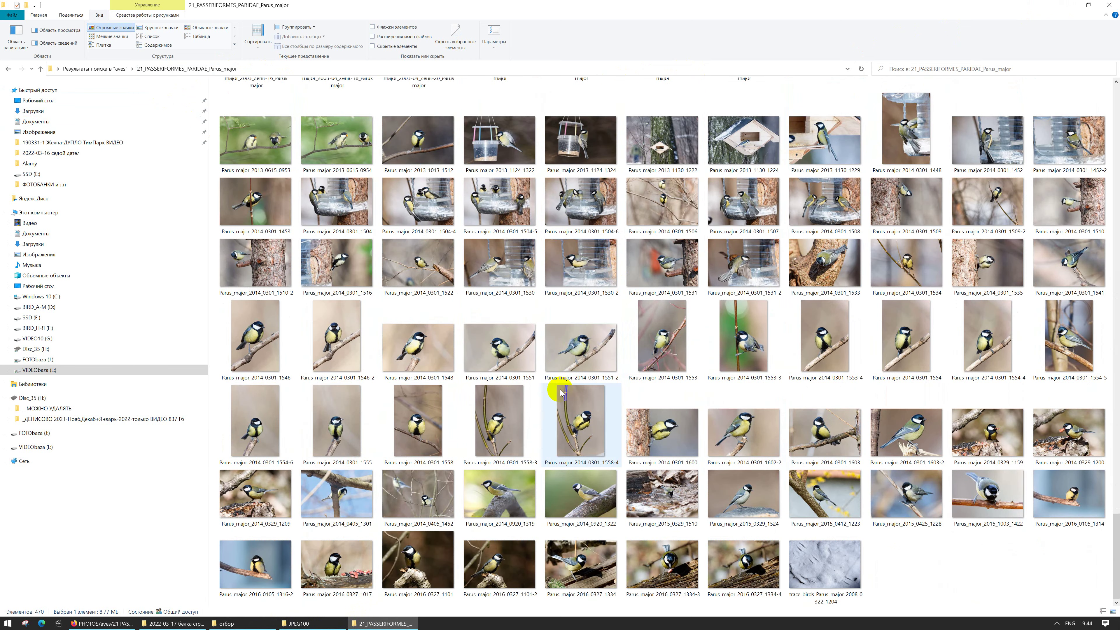
pyautogui.click(529, 419)
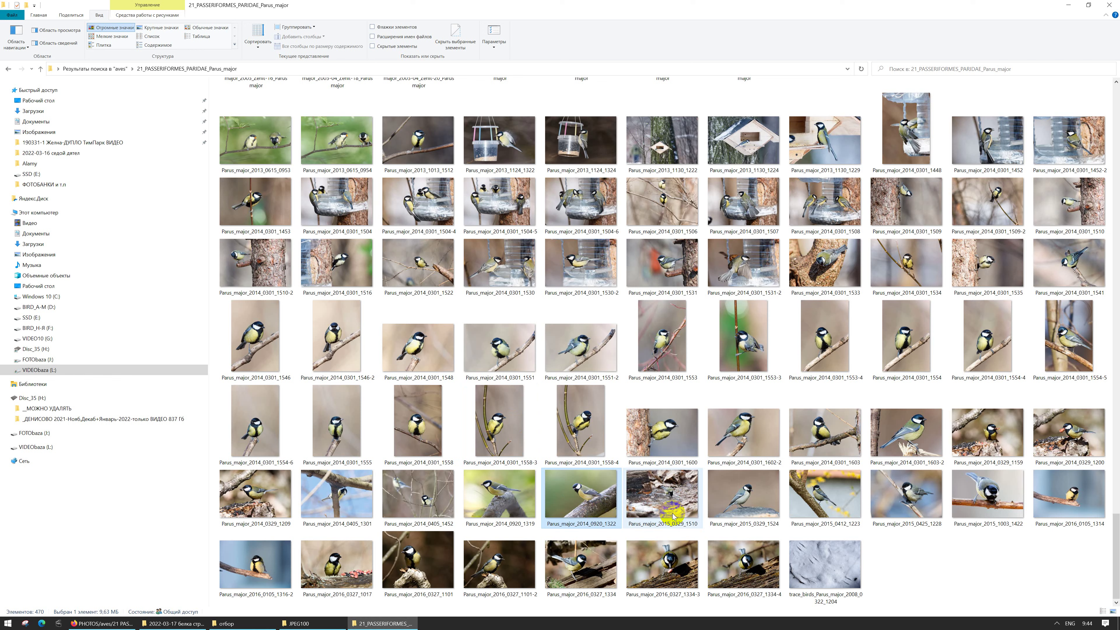
pyautogui.click(743, 434)
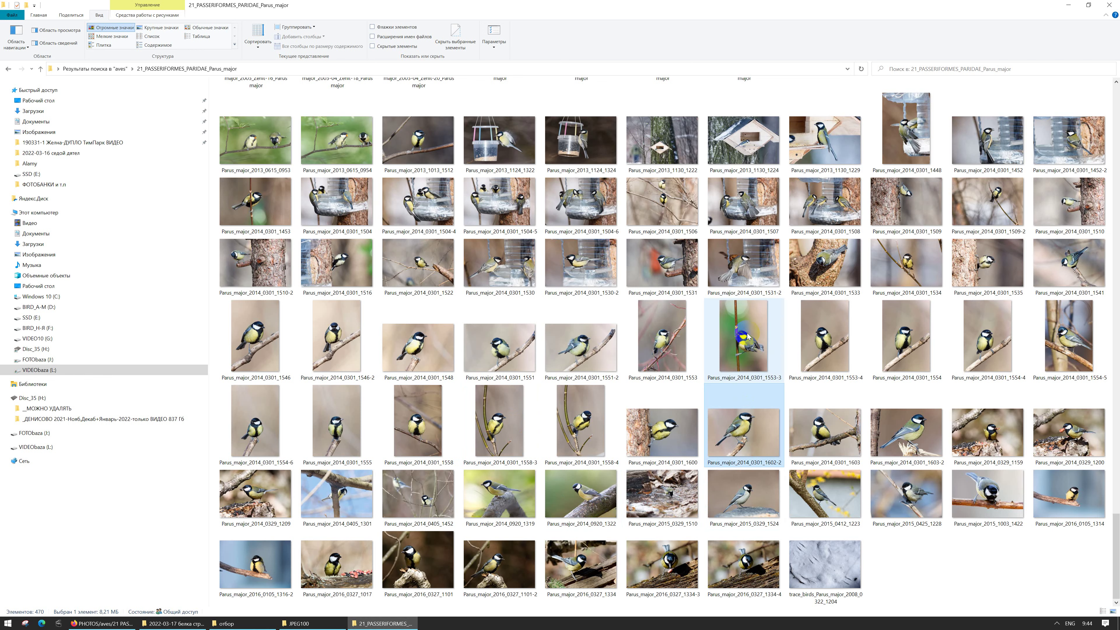
pyautogui.scroll(10, 747, 336)
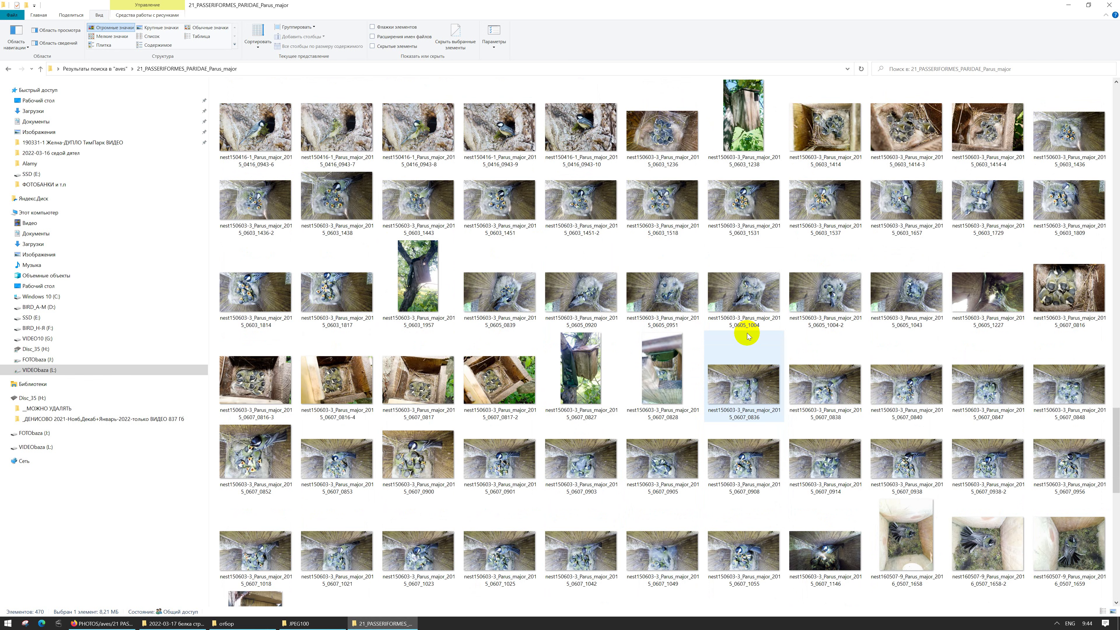
pyautogui.click(727, 277)
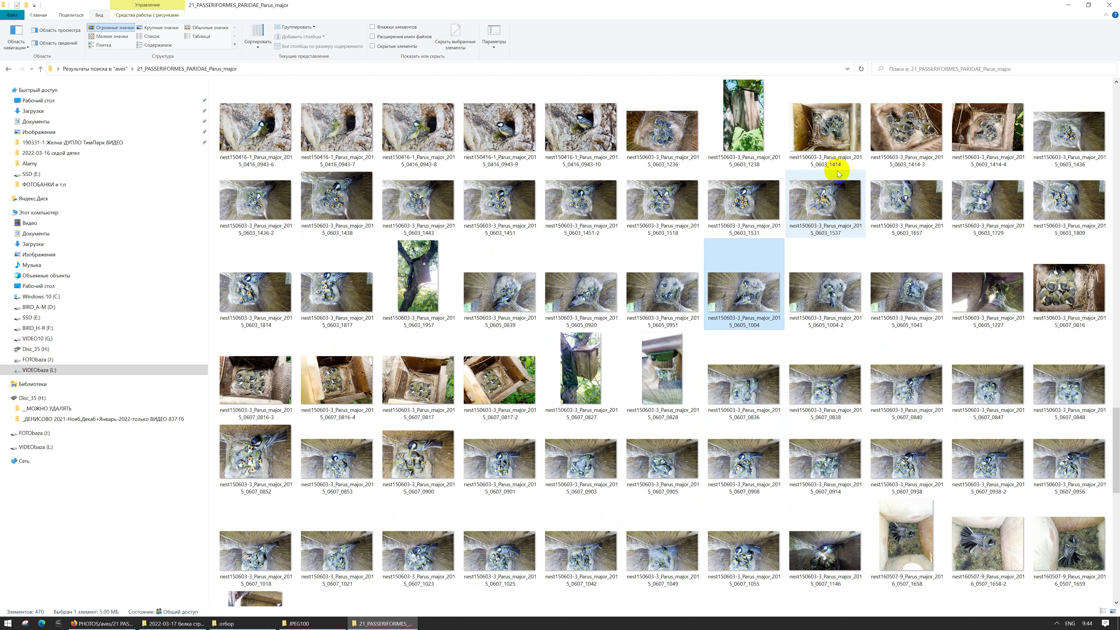
pyautogui.scroll(-10, 887, 393)
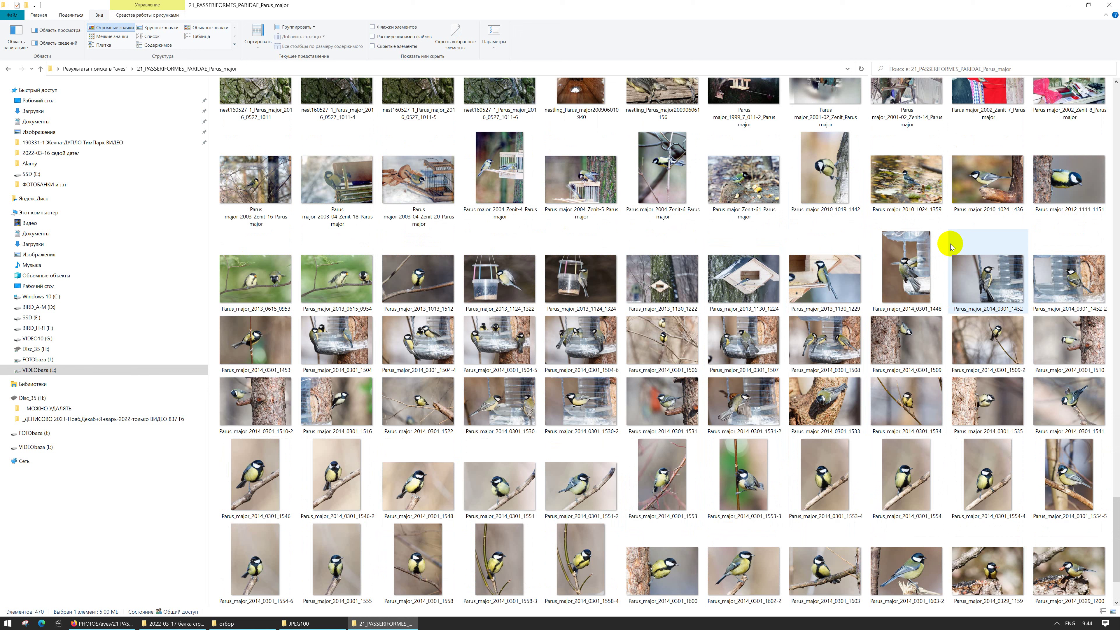
pyautogui.moveTo(953, 142)
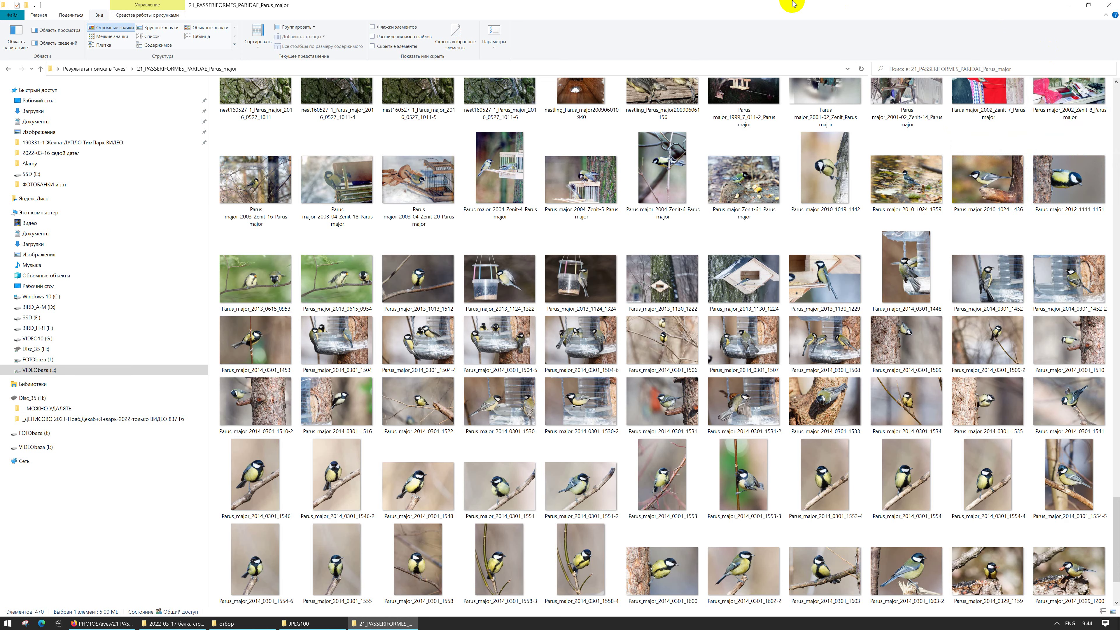
# Step: Close the Parus major folder and look through the aves folder's species folders, named by order, family and Latin name
pyautogui.click(1112, 5)
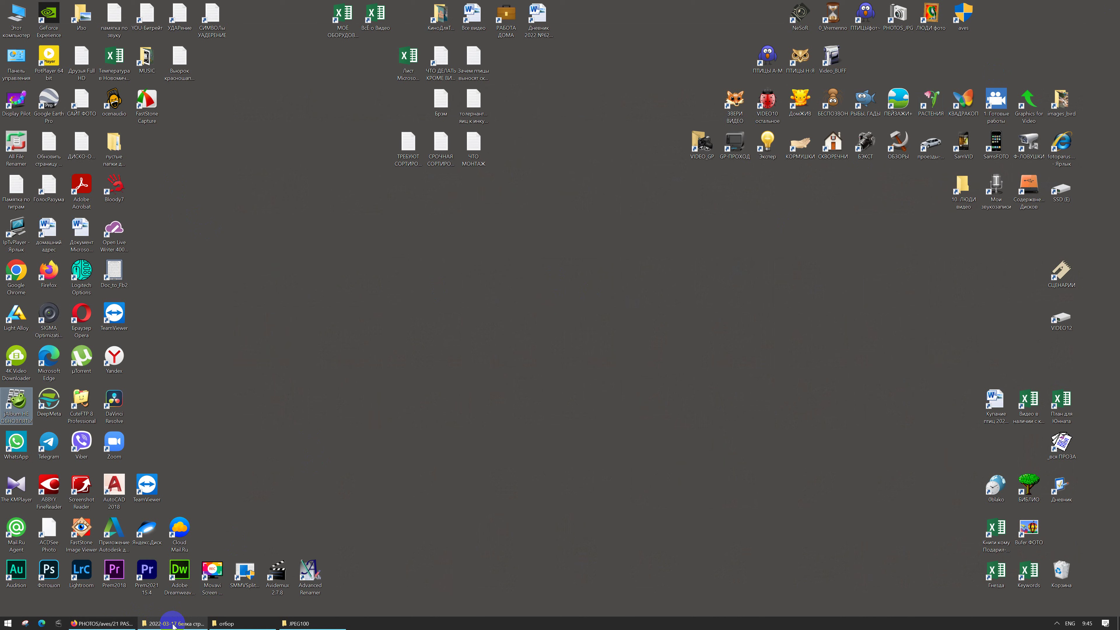
pyautogui.click(964, 9)
pyautogui.doubleClick(964, 9)
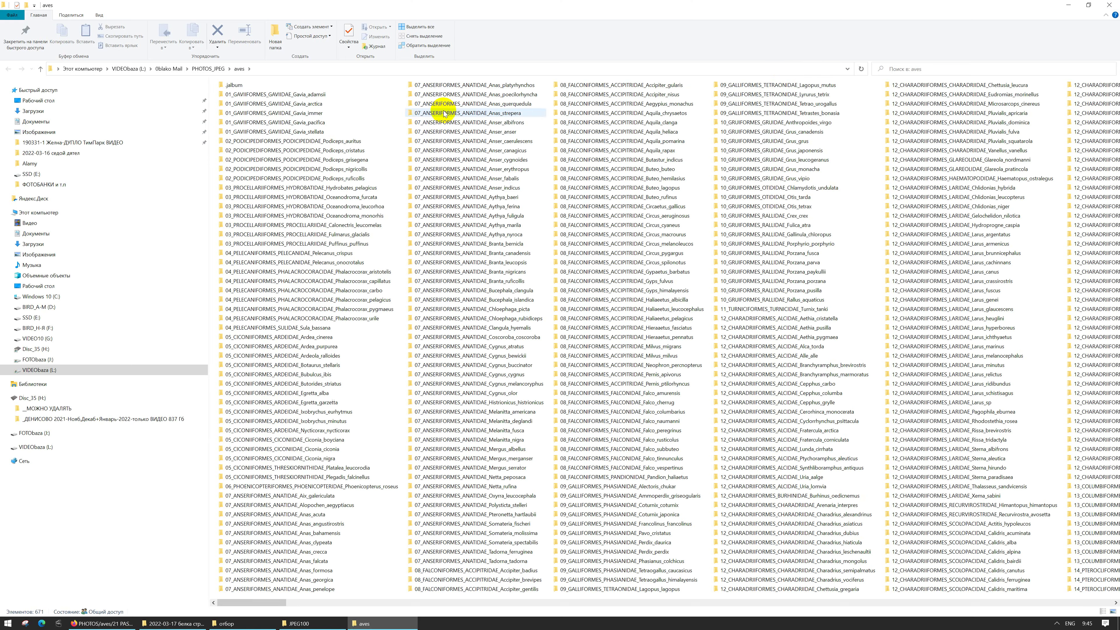
pyautogui.hscroll(10, 488, 186)
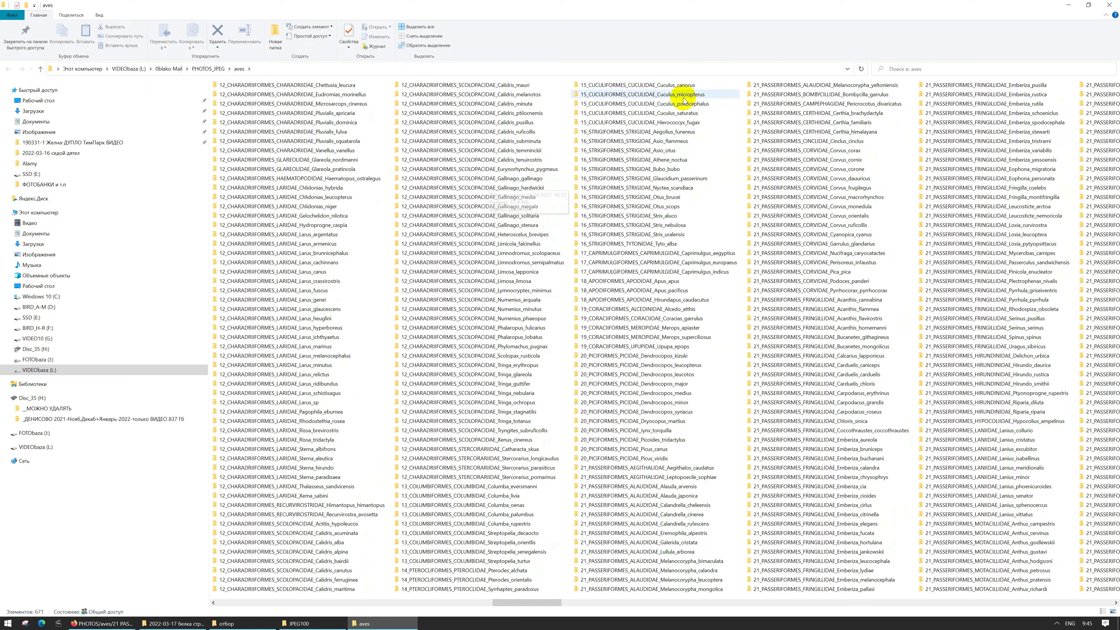
pyautogui.hscroll(-15, 626, 180)
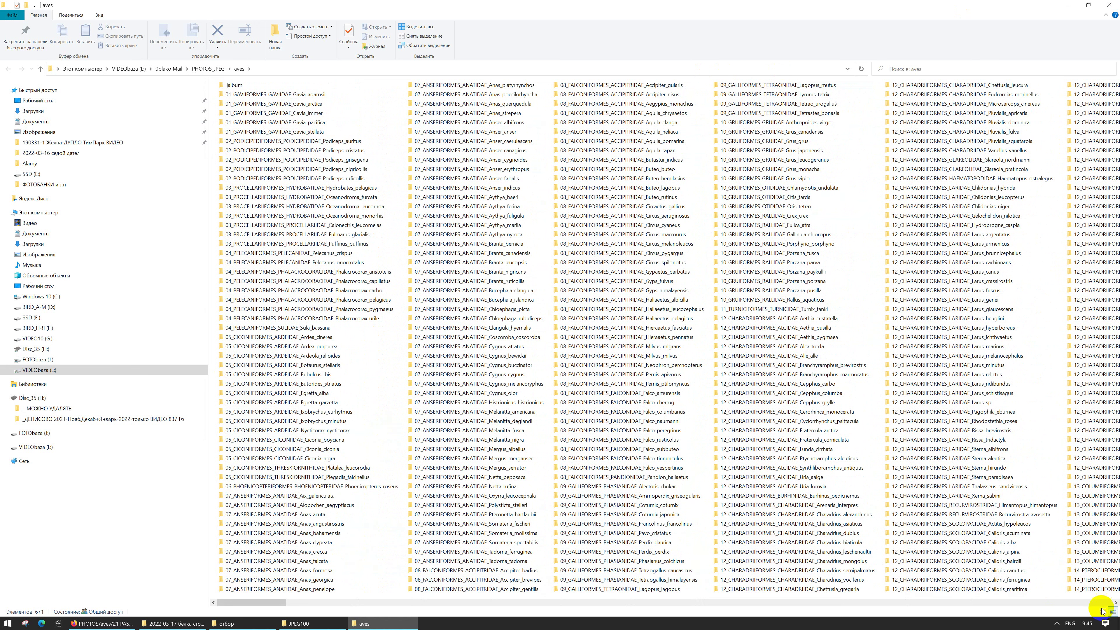
# Step: Switch to Advanced Renamer, maximize it and set it to rename folders instead of files
pyautogui.click(1117, 623)
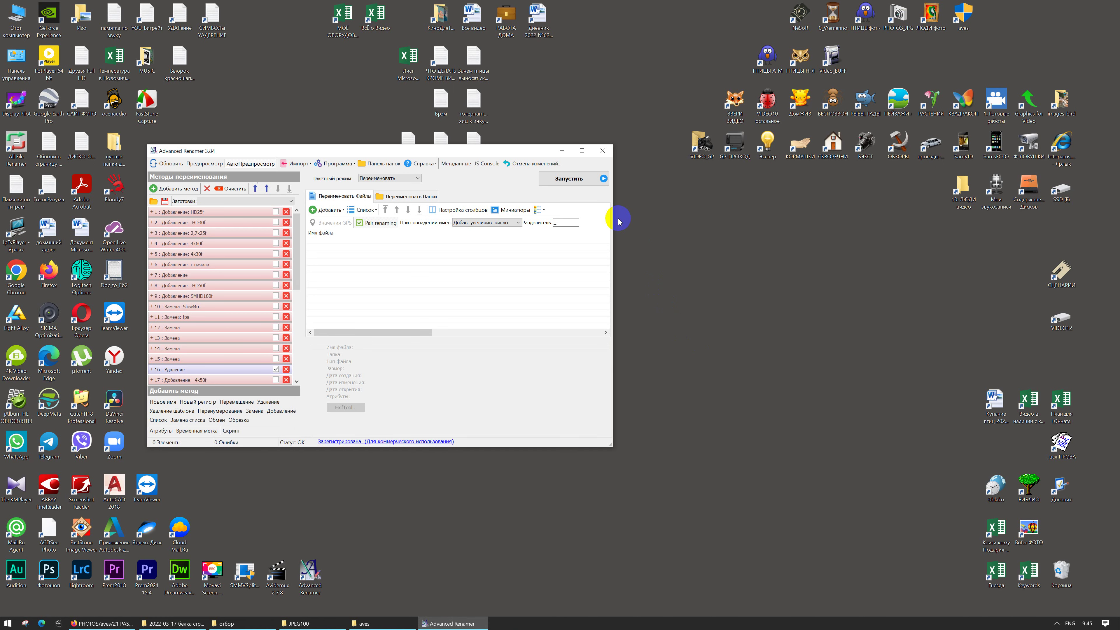
pyautogui.click(582, 151)
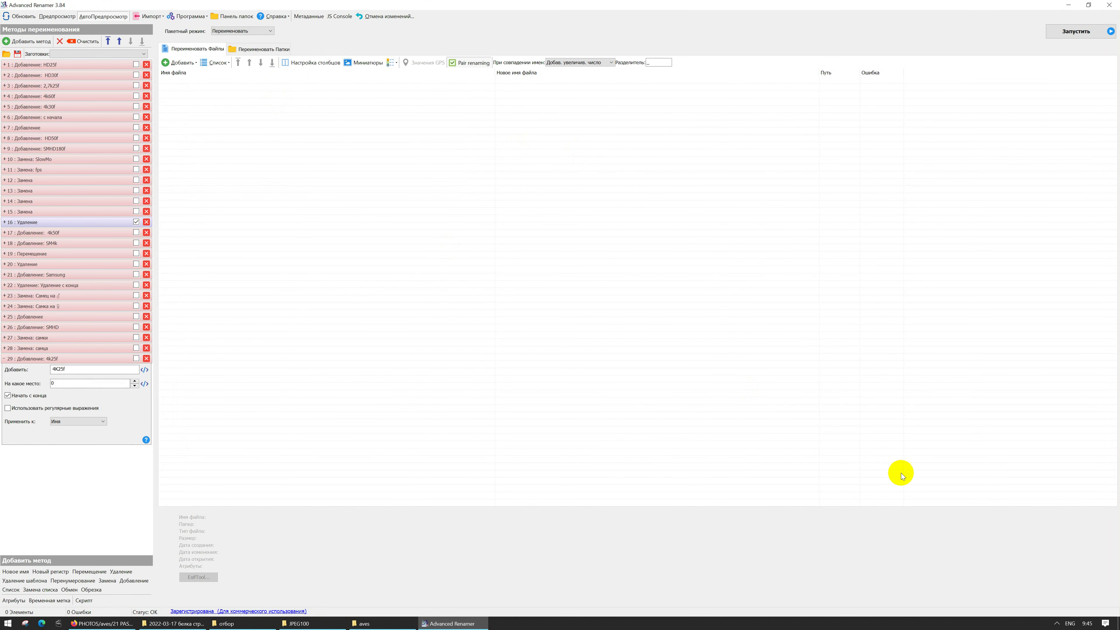
pyautogui.click(254, 50)
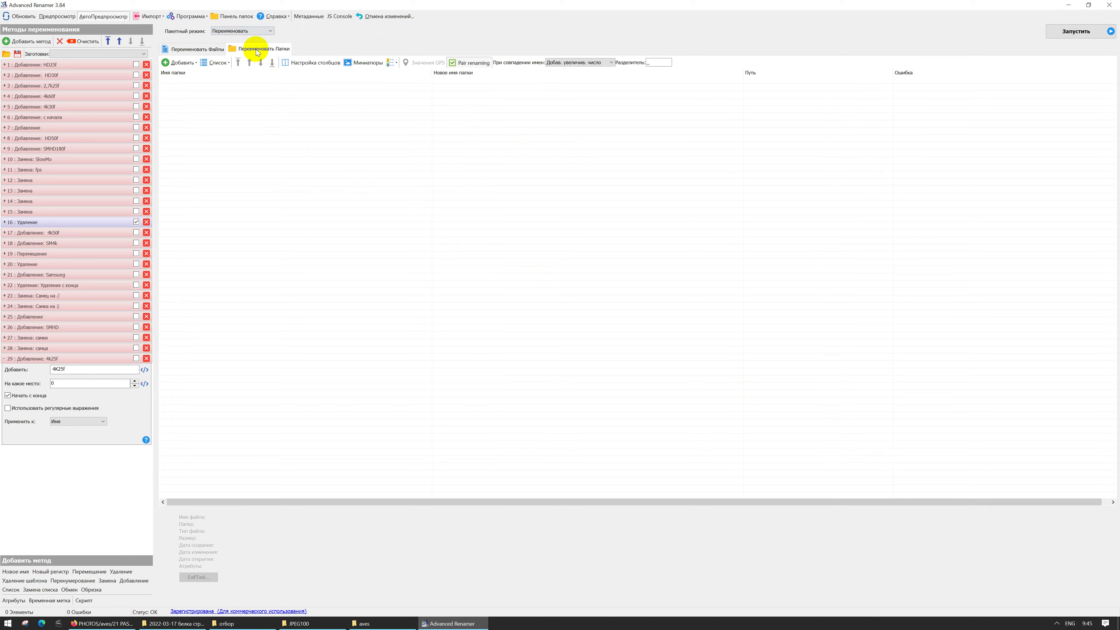
# Step: Create a folder named test on the SSD (E:) drive and open it
pyautogui.click(1117, 623)
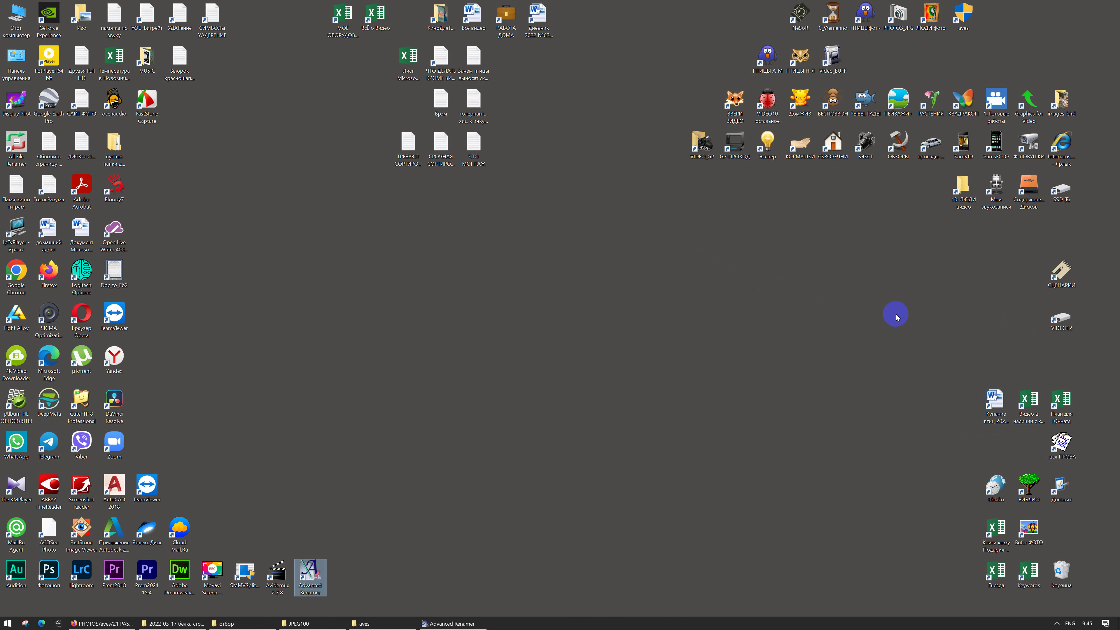
pyautogui.click(13, 8)
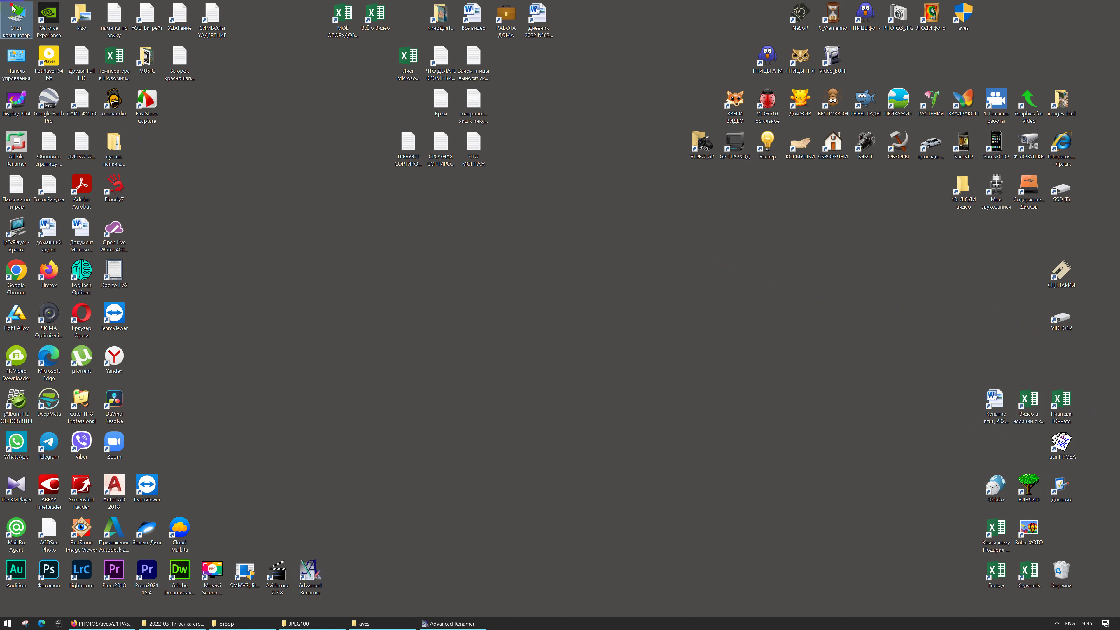
pyautogui.doubleClick(13, 8)
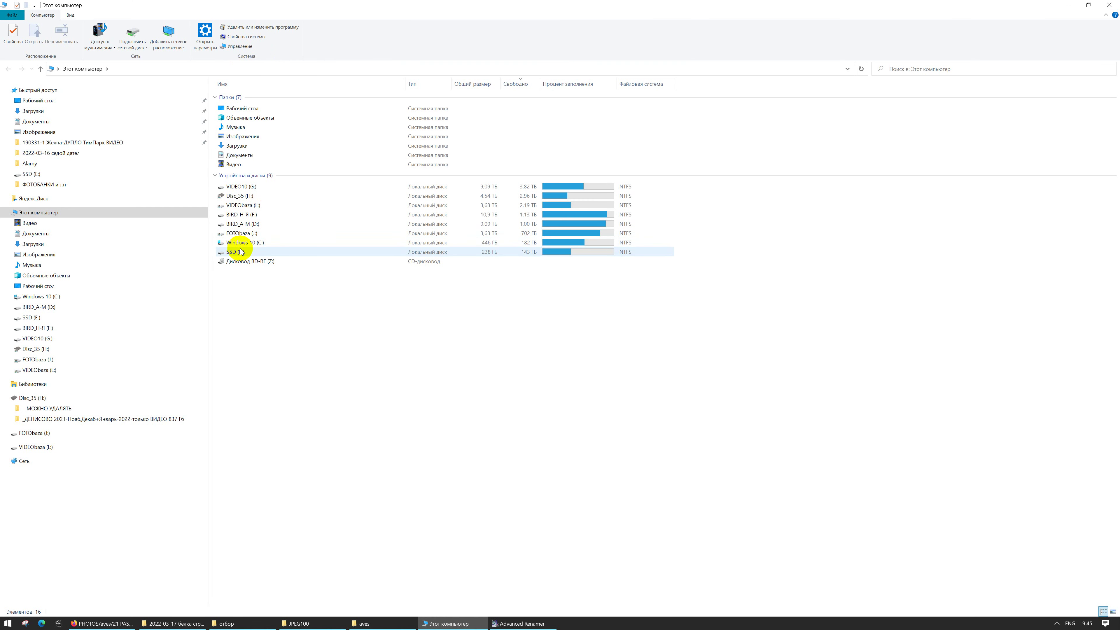
pyautogui.doubleClick(241, 253)
pyautogui.rightClick(394, 277)
pyautogui.moveTo(463, 389)
pyautogui.click(533, 392)
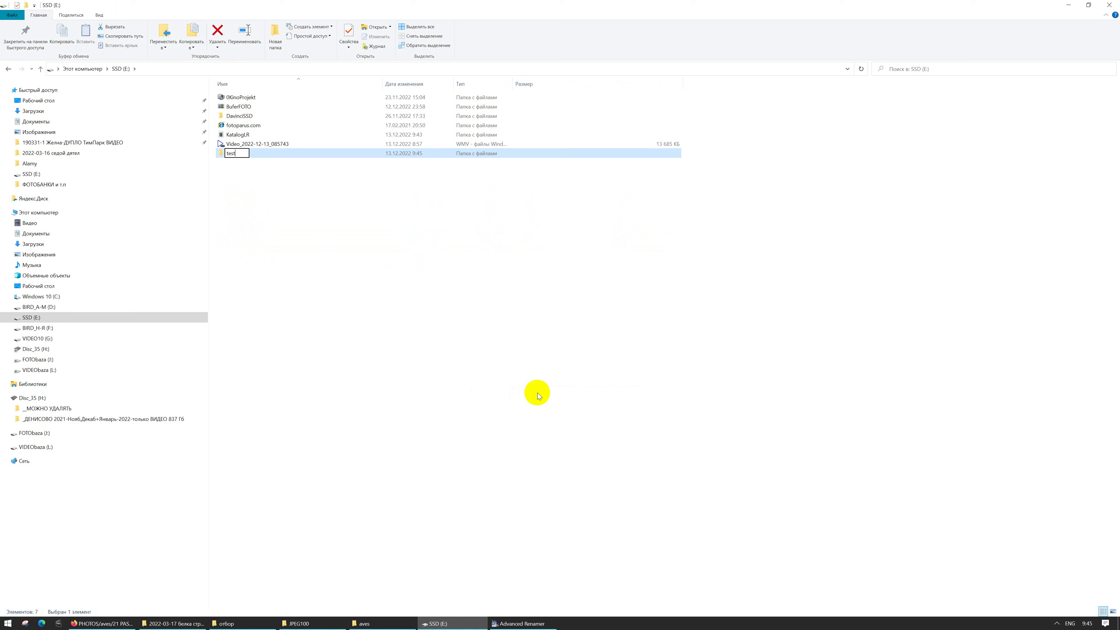
pyautogui.press('Return')
pyautogui.press('Return')
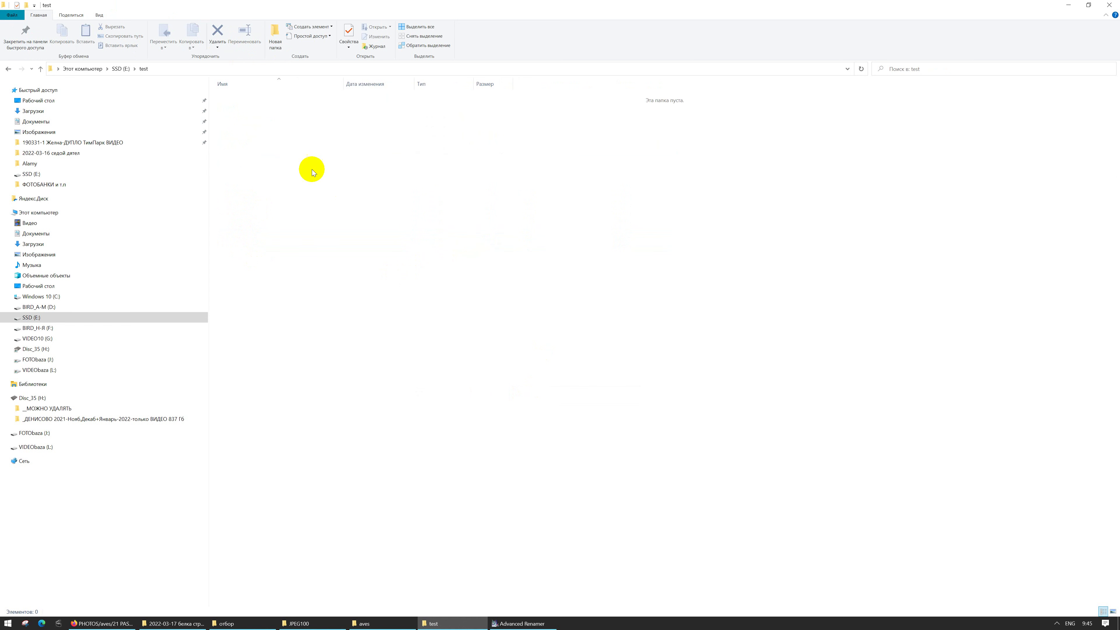
# Step: Create a folder with the default name inside test and duplicate it repeatedly until there are six folders
pyautogui.rightClick(296, 121)
pyautogui.moveTo(335, 233)
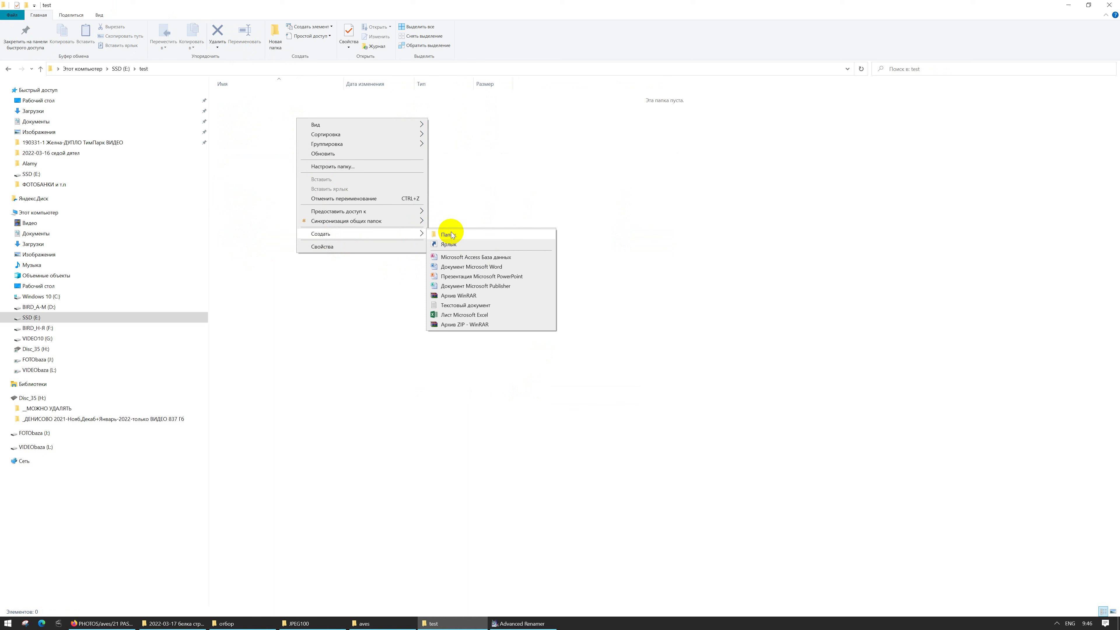
pyautogui.click(450, 233)
pyautogui.click(262, 108)
pyautogui.click(250, 96)
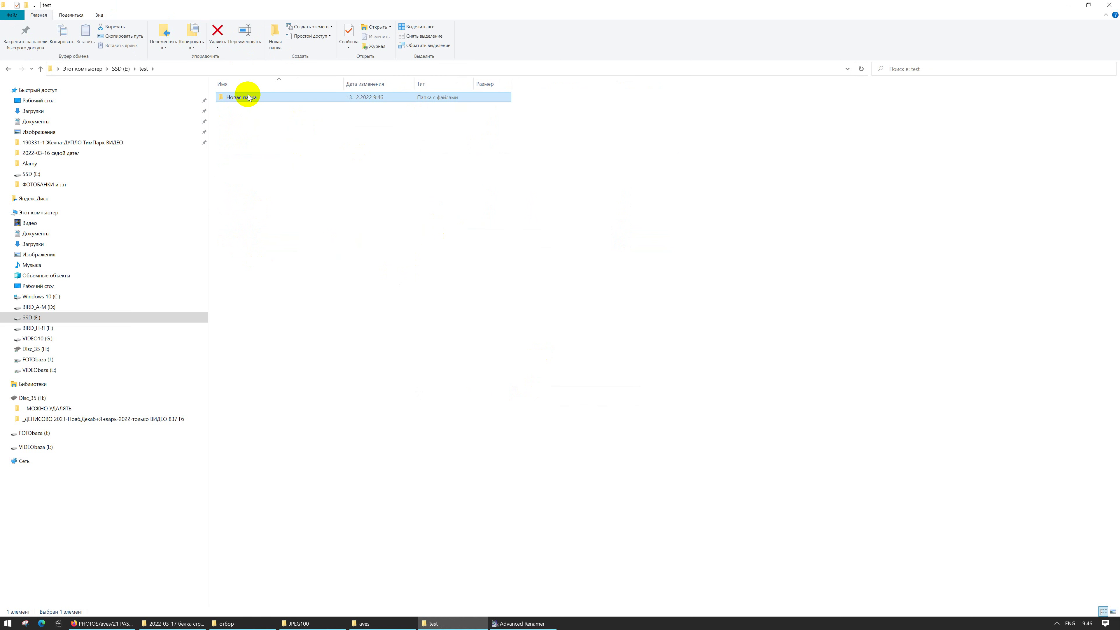
pyautogui.hotkey('ctrl', 'c')
pyautogui.hotkey('ctrl', 'v')
pyautogui.moveTo(257, 125); pyautogui.dragTo(240, 95)
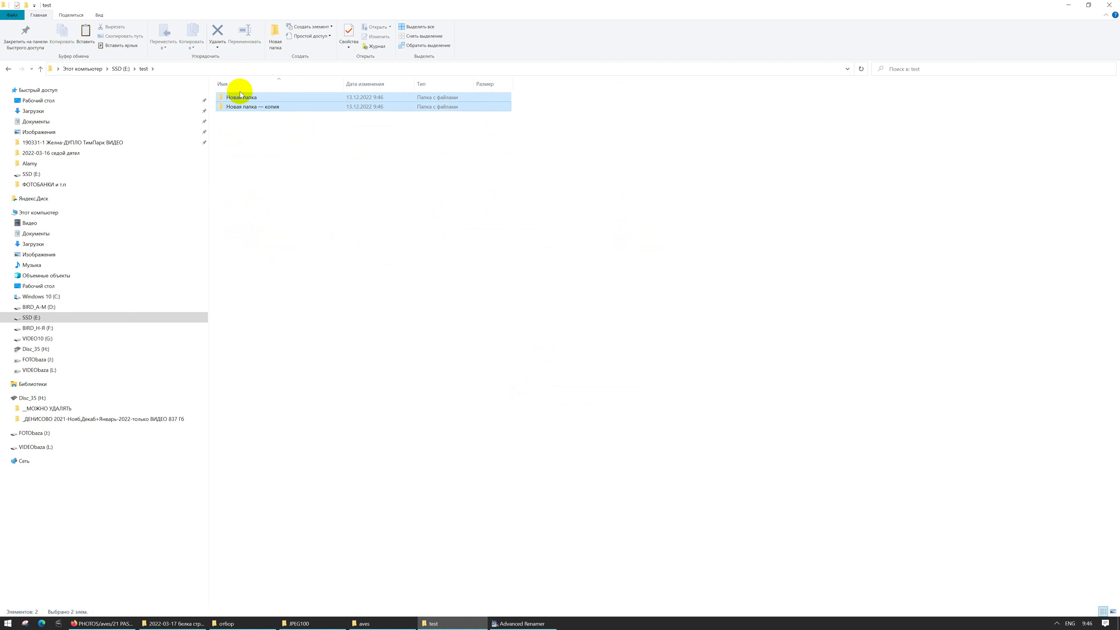
pyautogui.hotkey('ctrl', 'c')
pyautogui.hotkey('ctrl', 'v')
pyautogui.hotkey('ctrl', 'v')
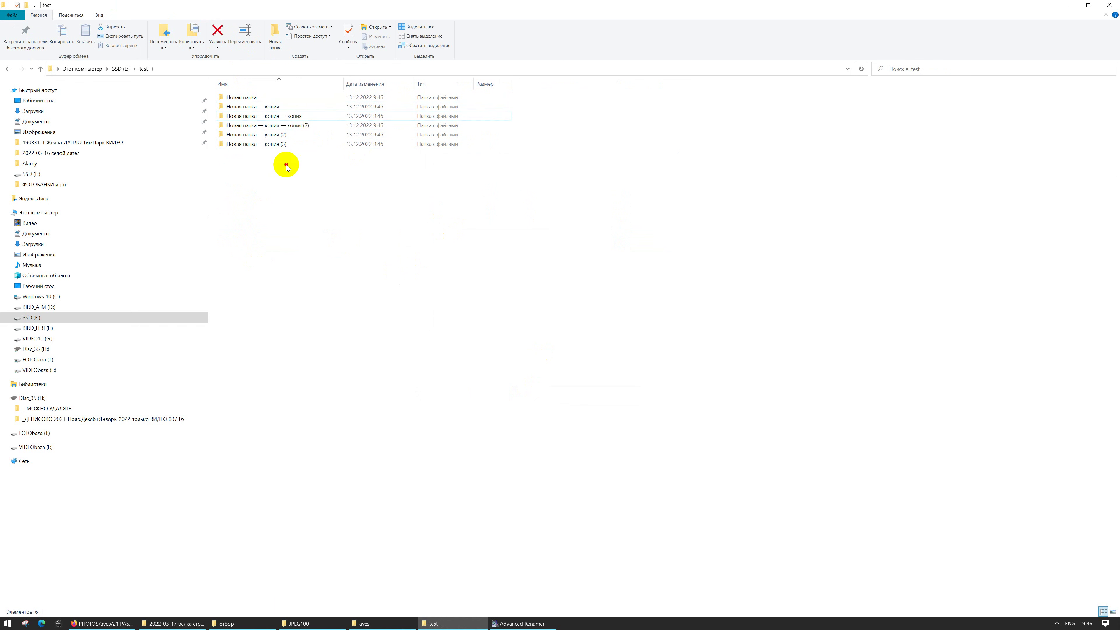
# Step: Duplicate the whole set of folders in test twice to make 24 folders
pyautogui.moveTo(286, 173); pyautogui.dragTo(235, 101)
pyautogui.hotkey('ctrl', 'c')
pyautogui.hotkey('ctrl', 'v')
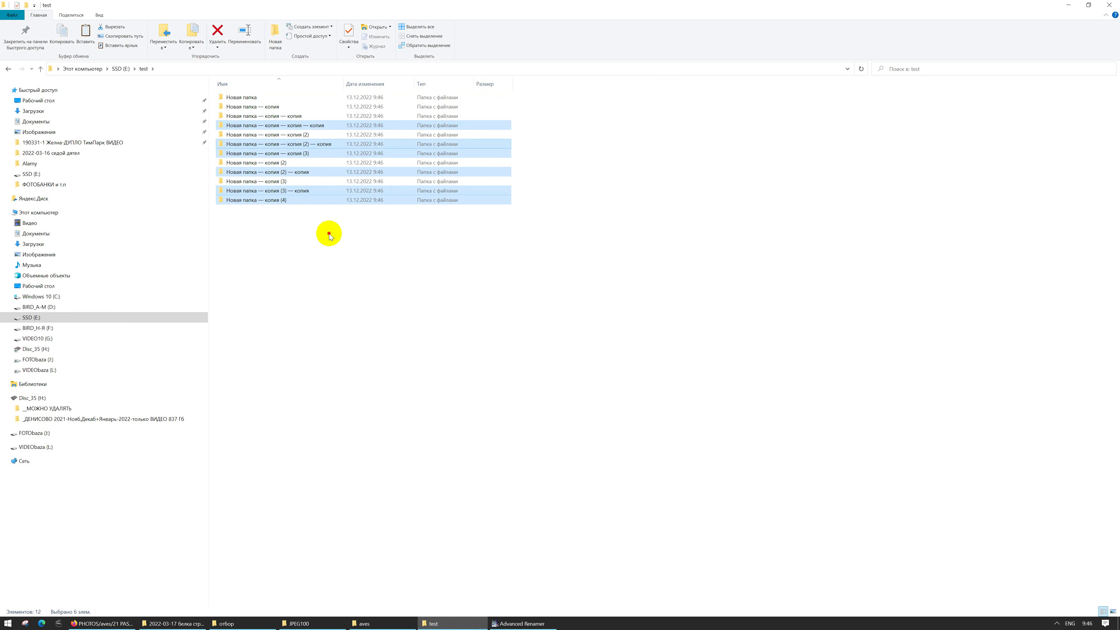
pyautogui.moveTo(348, 254); pyautogui.dragTo(240, 90)
pyautogui.hotkey('ctrl', 'c')
pyautogui.hotkey('ctrl', 'v')
pyautogui.click(362, 342)
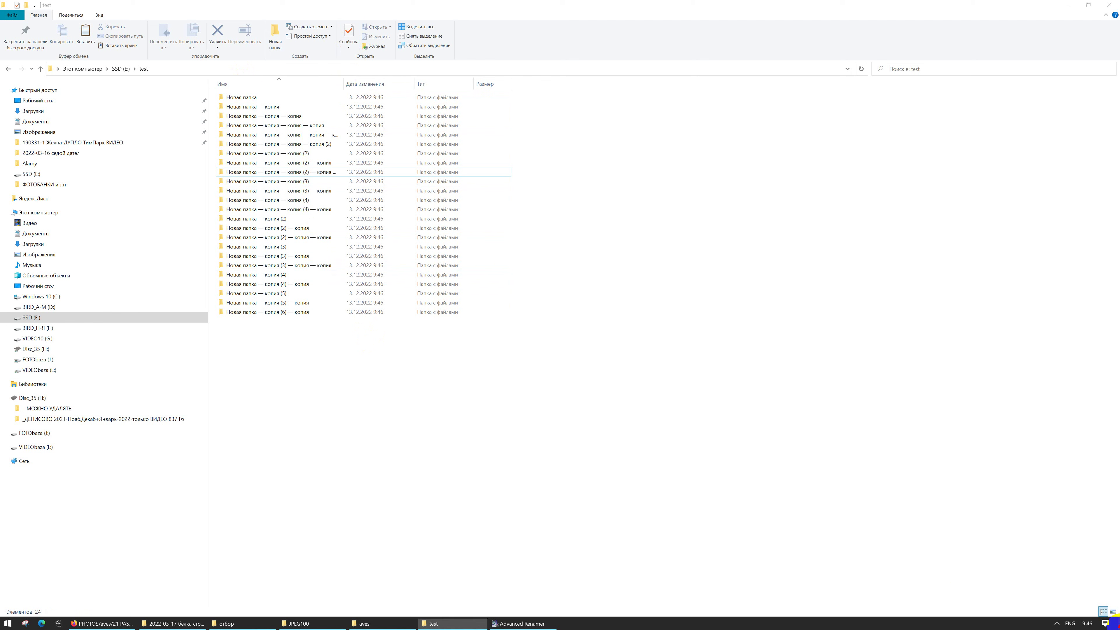
# Step: Open the Keywords All 2017 workbook from the desktop and show its 1.ПТИЦЫ sheet
pyautogui.click(1117, 623)
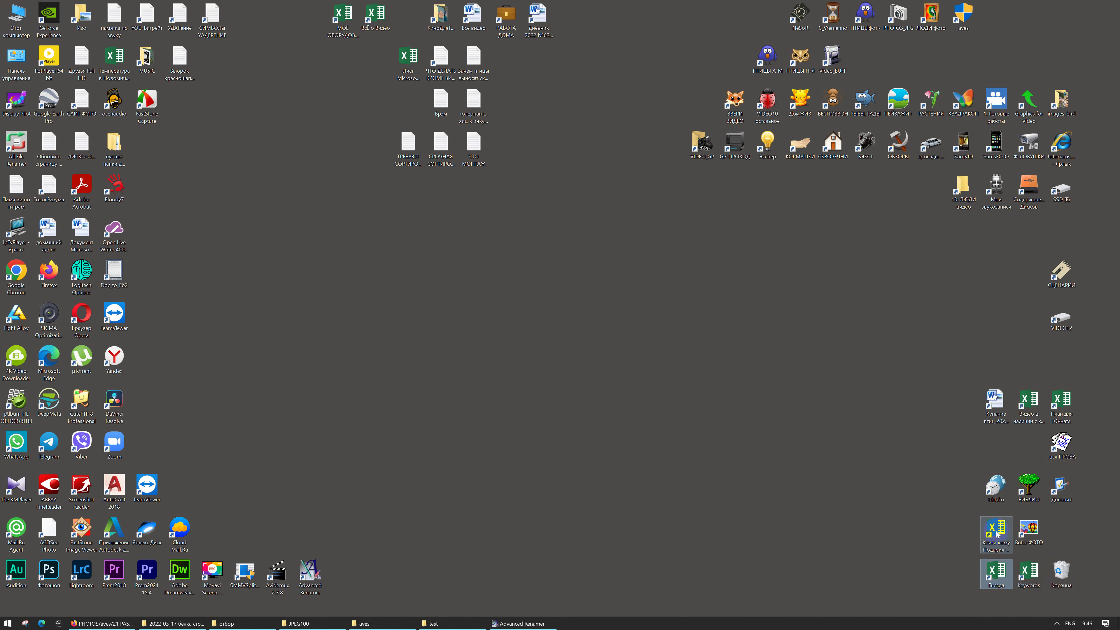
pyautogui.click(1027, 578)
pyautogui.keyDown('shift'); pyautogui.click(1025, 580); pyautogui.keyUp('shift')
pyautogui.doubleClick(1018, 572)
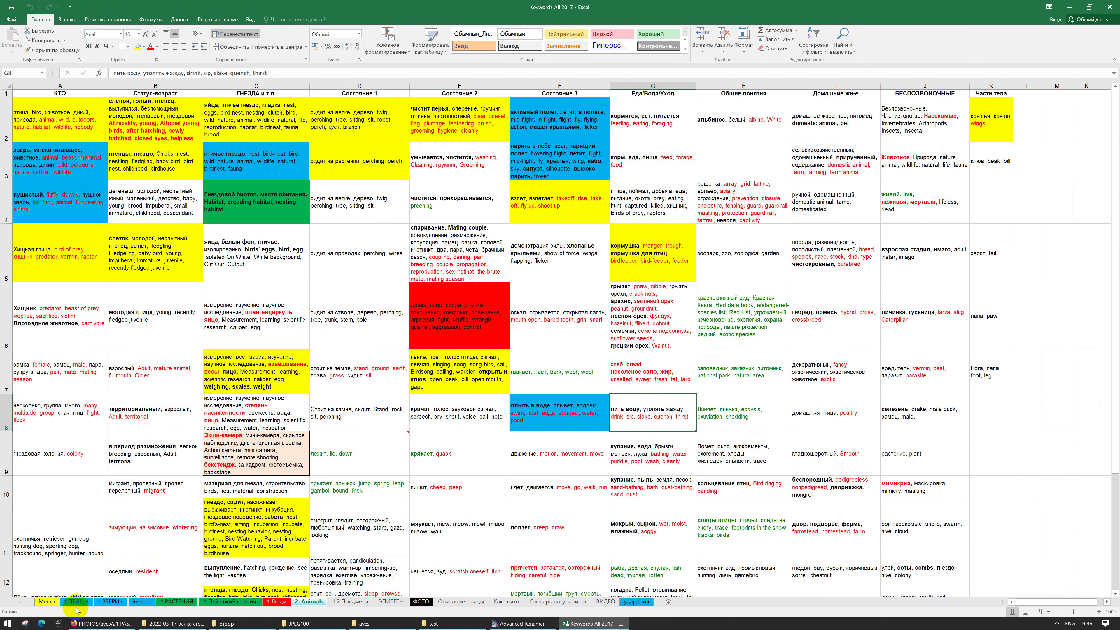
pyautogui.click(76, 603)
pyautogui.click(275, 250)
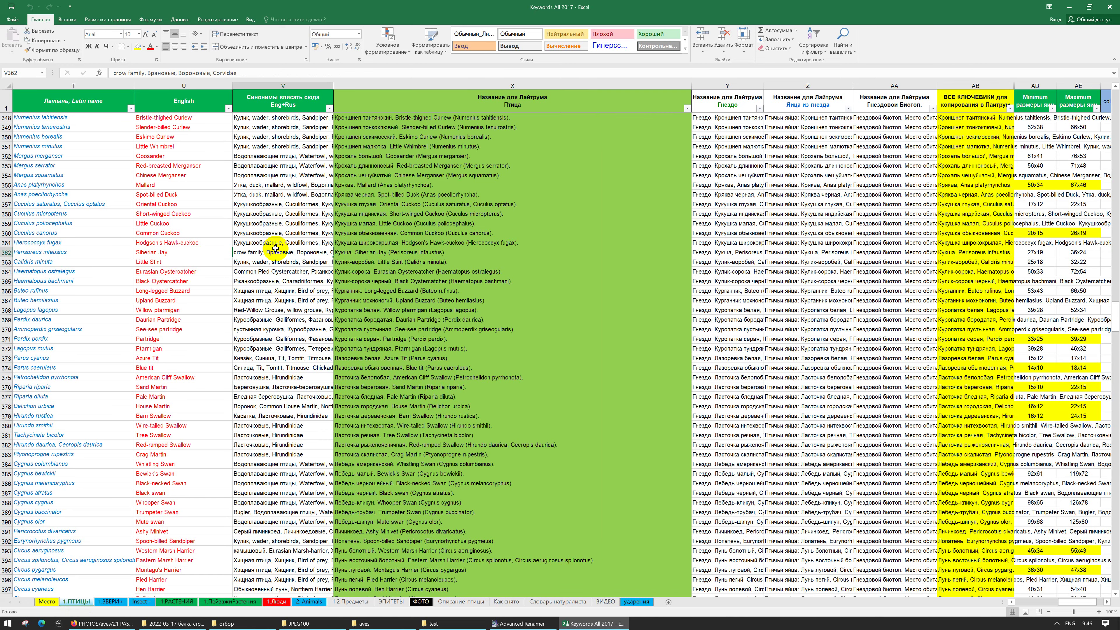
# Step: Examine the bird sheet's site link, preview file name, Russian, Latin and English name columns
pyautogui.press('Left')
pyautogui.press('Left')
pyautogui.press('Left')
pyautogui.press('Left')
pyautogui.press('Left')
pyautogui.press('Left')
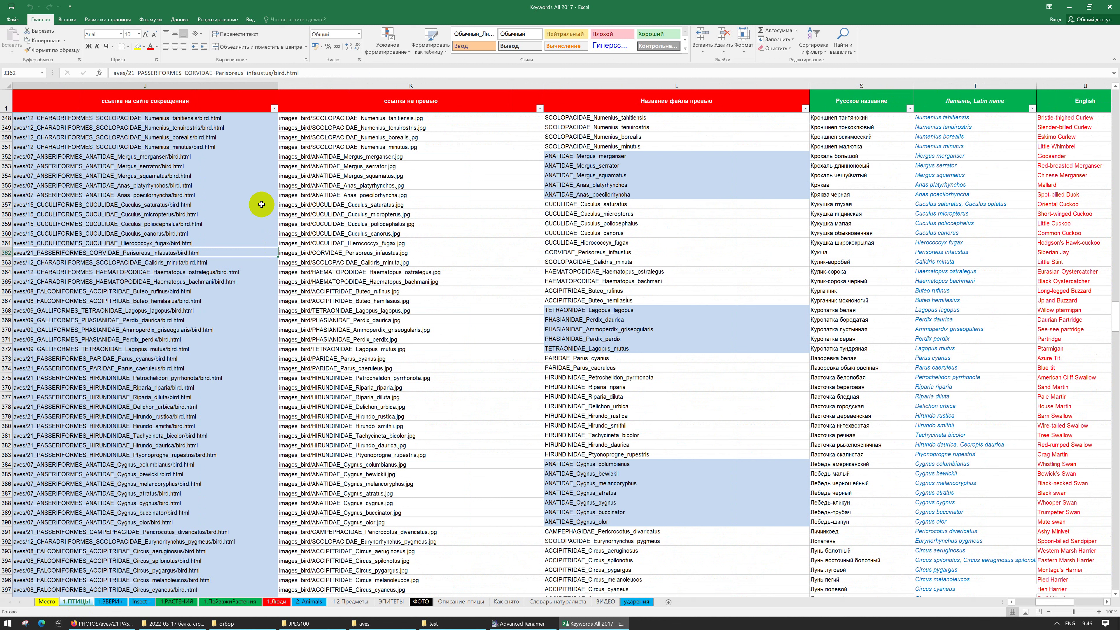
pyautogui.click(613, 176)
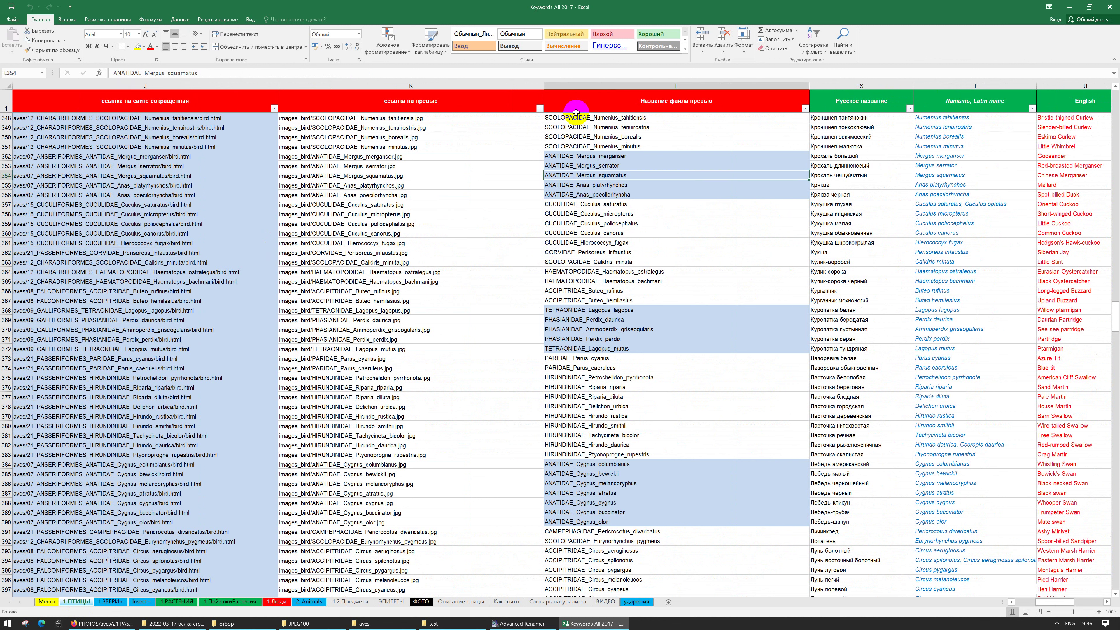
pyautogui.click(598, 120)
pyautogui.press('Down')
pyautogui.press('Down')
pyautogui.press('Down')
pyautogui.press('Down')
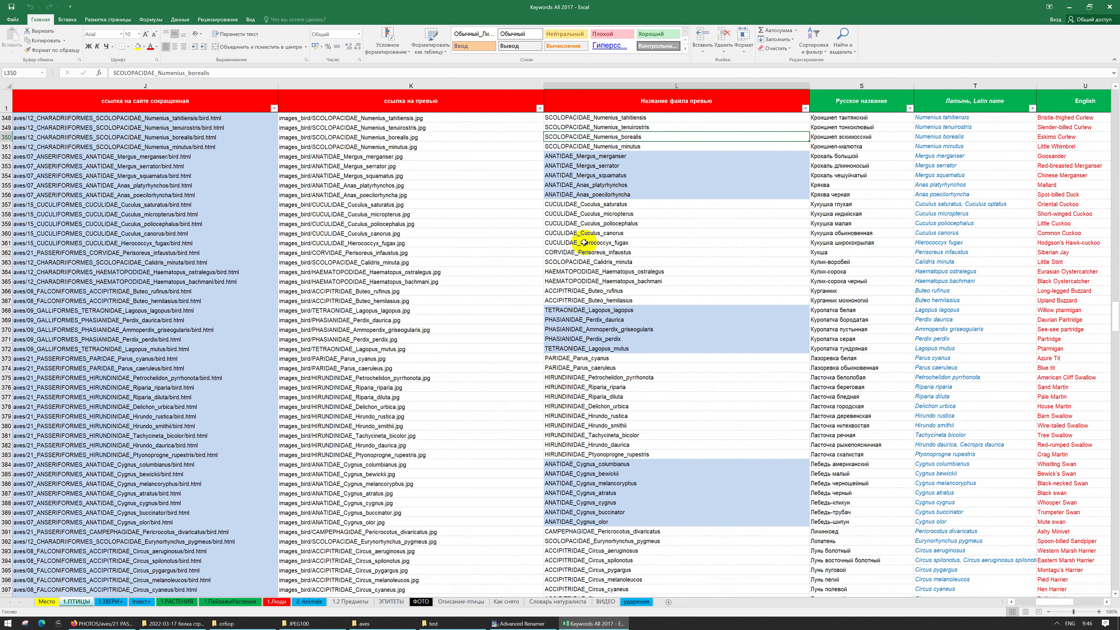
pyautogui.press('Right')
pyautogui.press('Right')
pyautogui.press('Right')
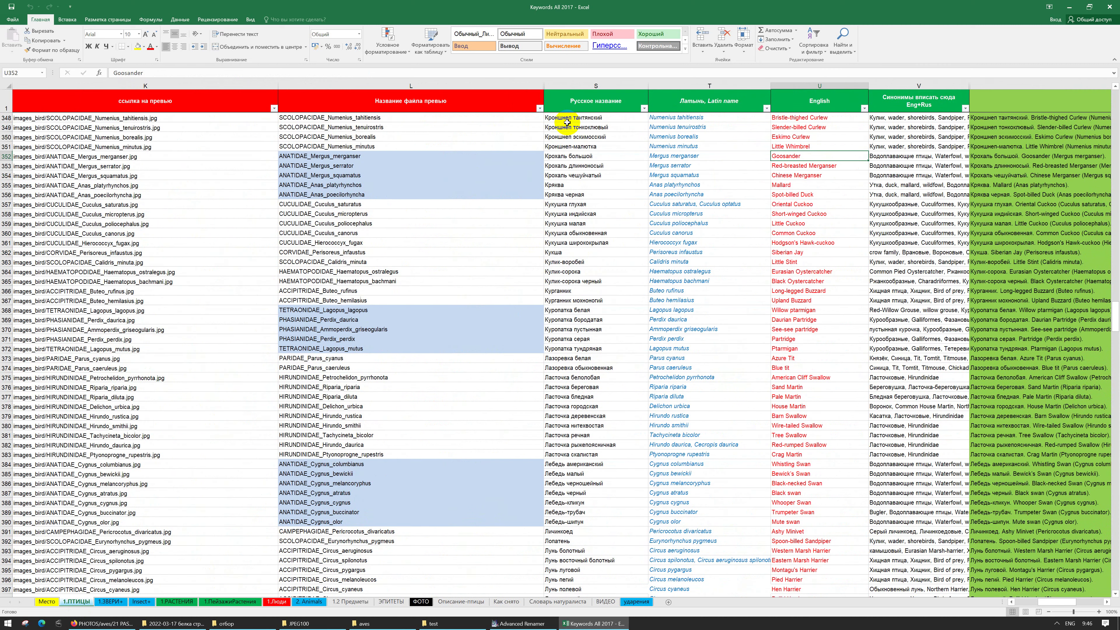
# Step: Copy the Russian bird names from Гагара белоклювая down to Говорушка красноногая in the Русское название column
pyautogui.scroll(20, 567, 123)
pyautogui.scroll(20, 567, 172)
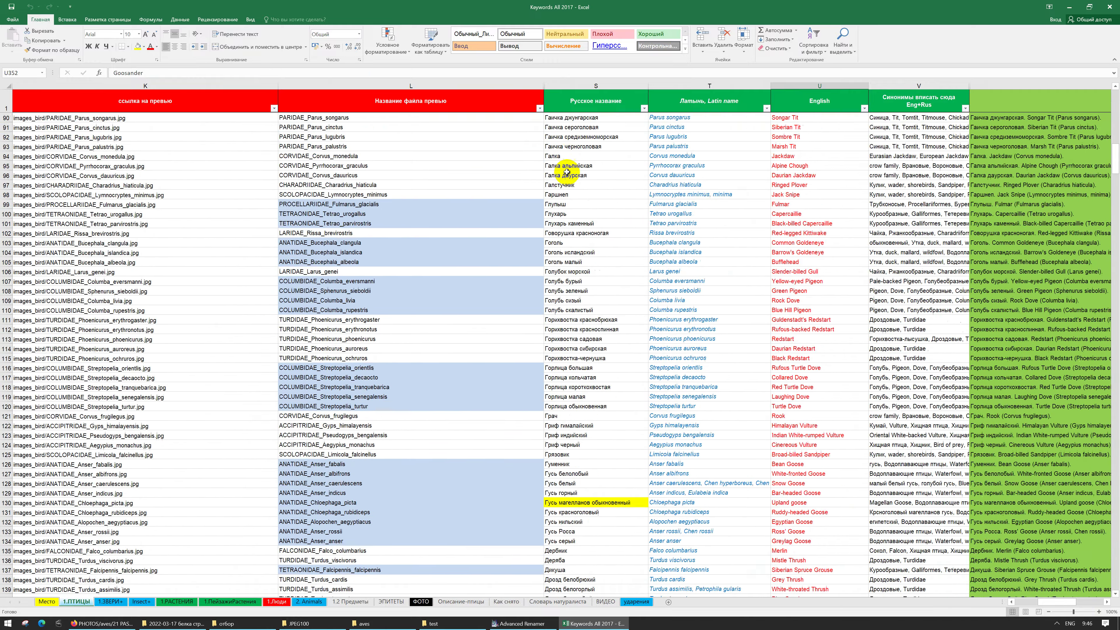
pyautogui.scroll(3, 567, 172)
pyautogui.moveTo(562, 137); pyautogui.dragTo(566, 315)
pyautogui.hotkey('ctrl', 'c')
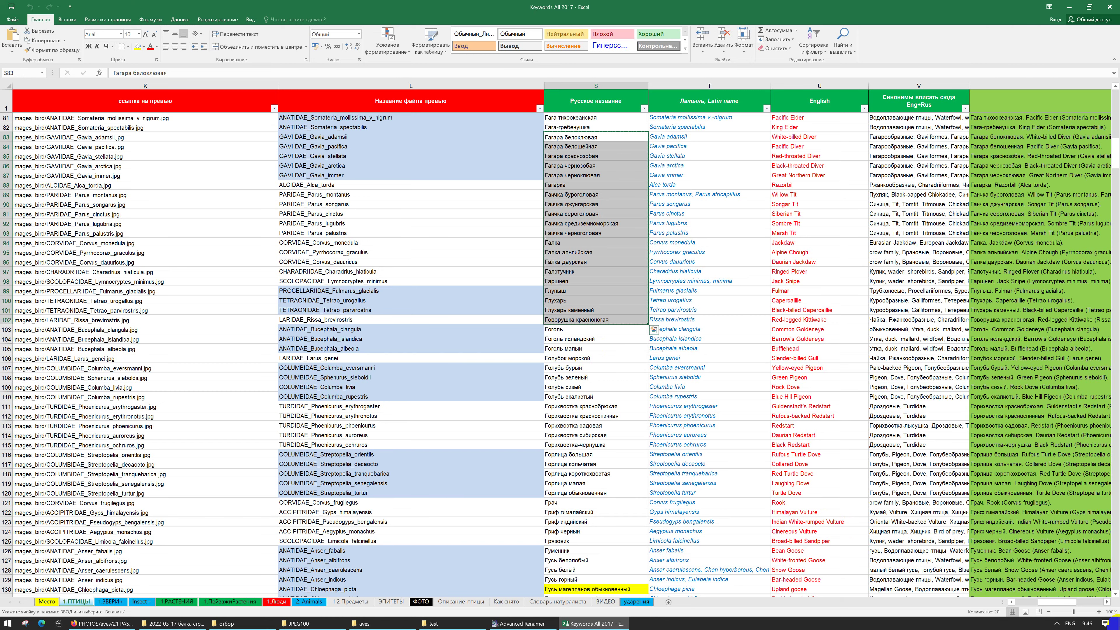
# Step: Create a text document named yfp on the SSD (E:) drive, containing the copied bird names, and save it
pyautogui.press('super+d')
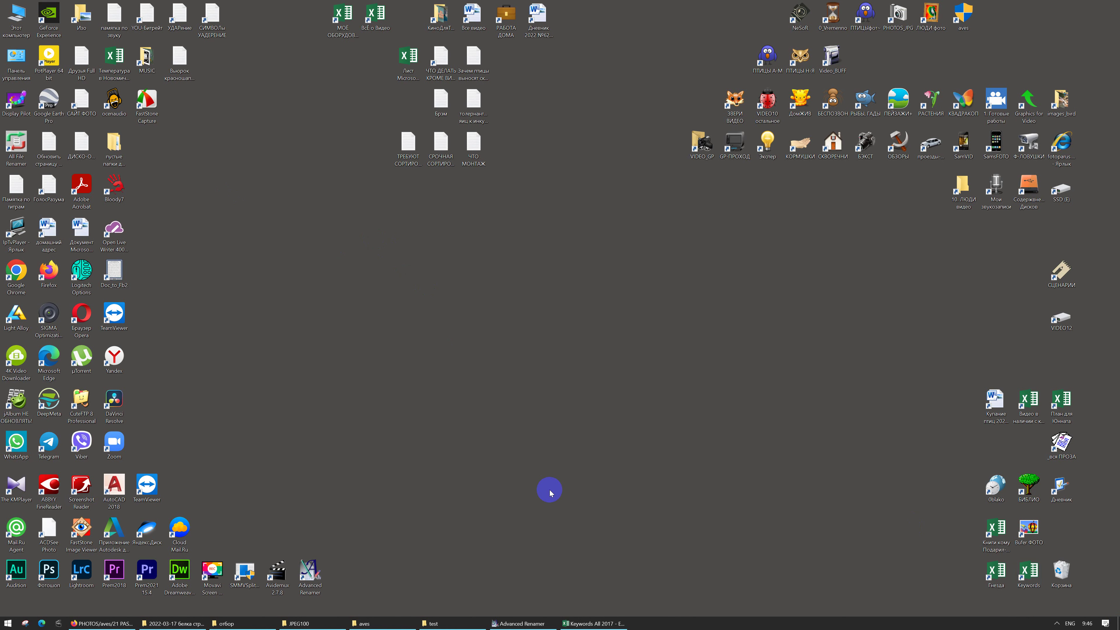
pyautogui.click(448, 624)
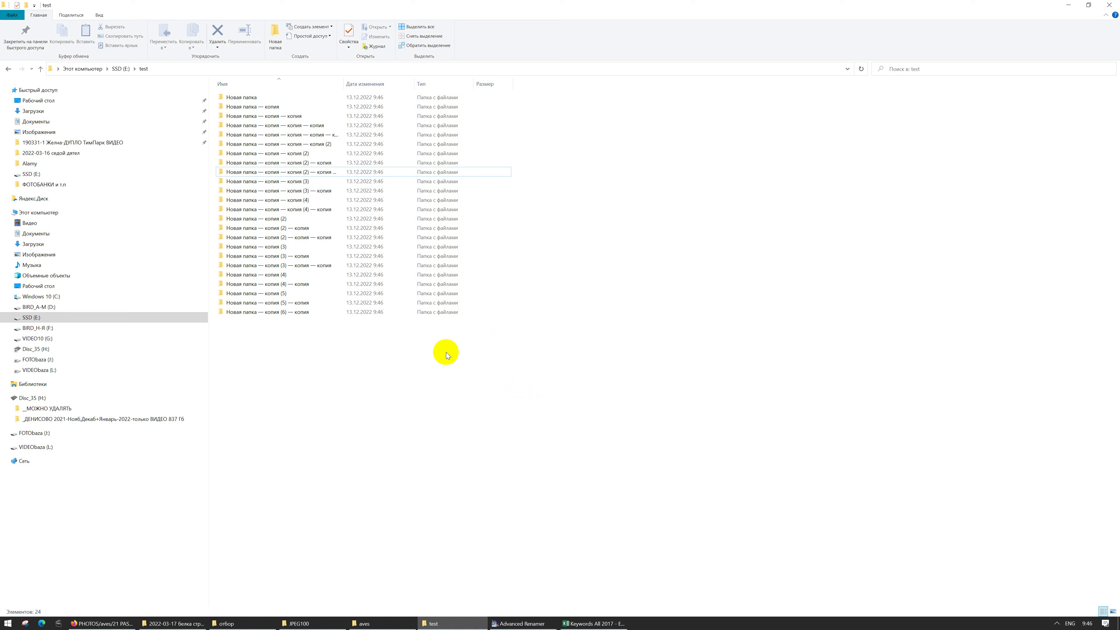
pyautogui.click(115, 73)
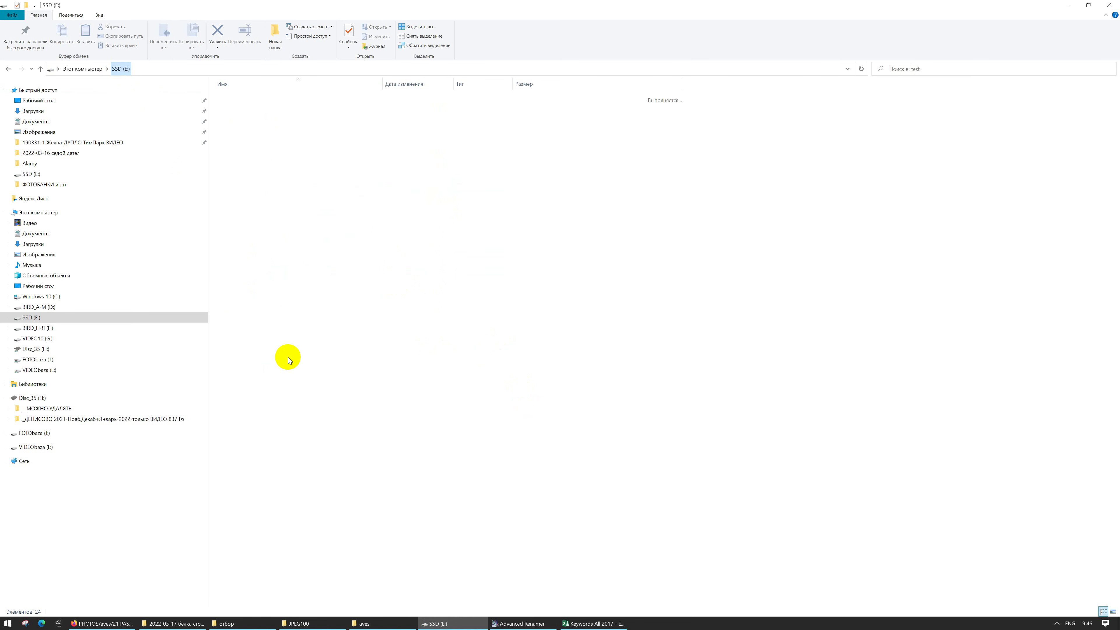
pyautogui.rightClick(325, 295)
pyautogui.moveTo(371, 414)
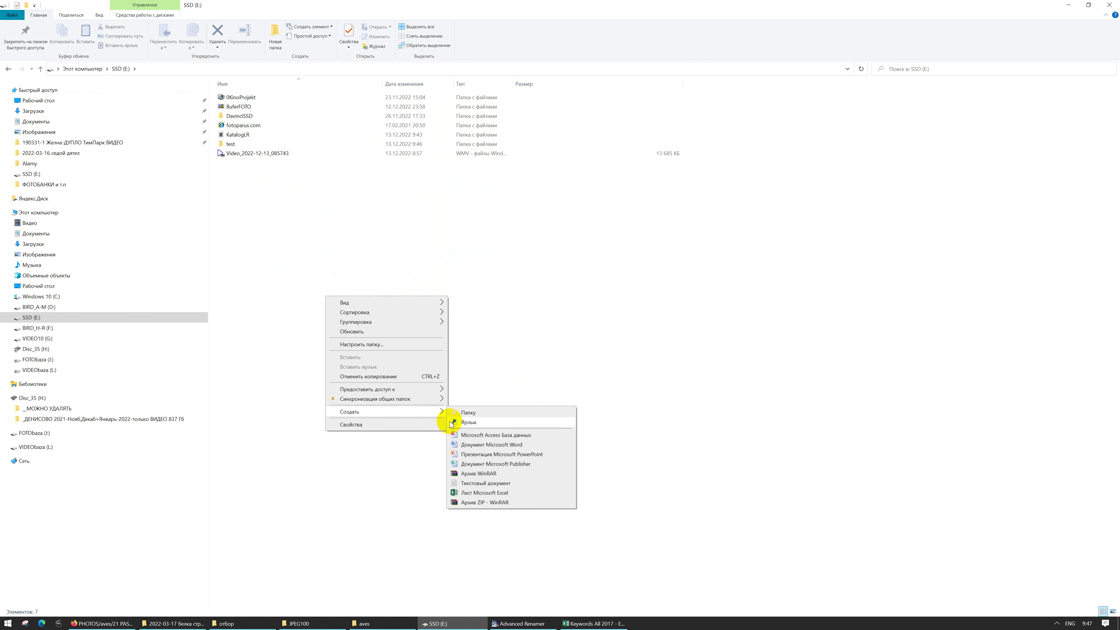
pyautogui.click(456, 482)
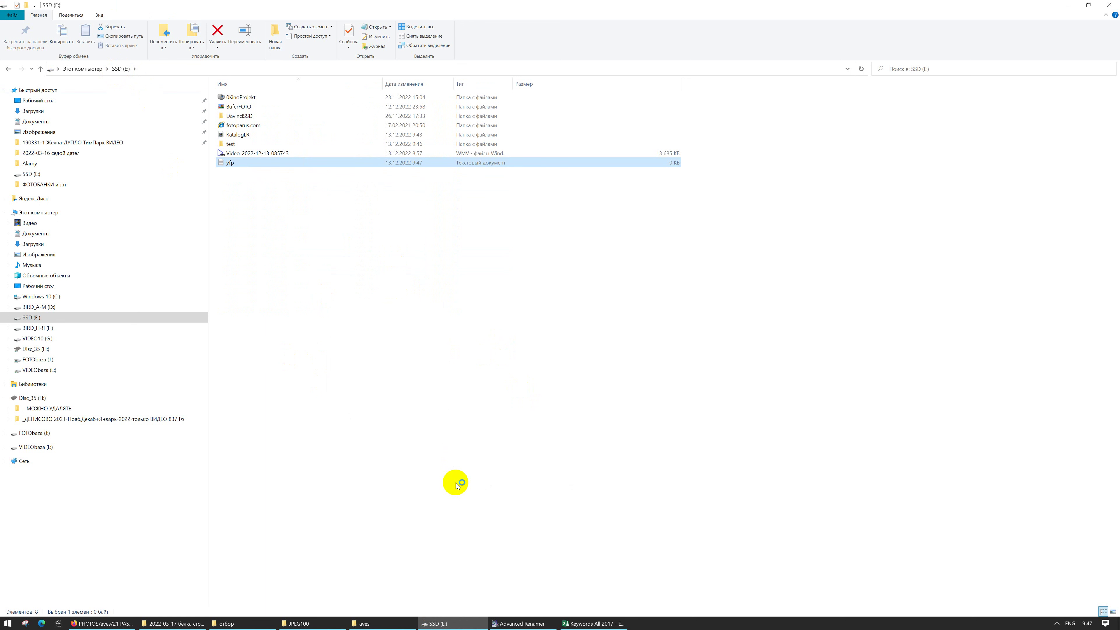
pyautogui.hotkey('ctrl', 'v')
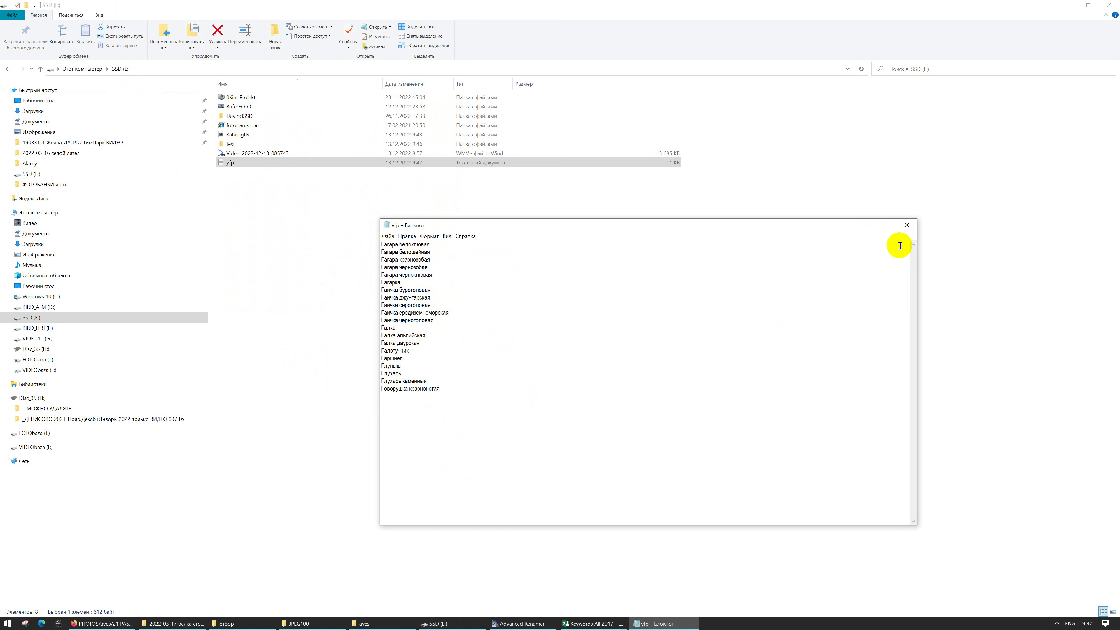
pyautogui.click(906, 225)
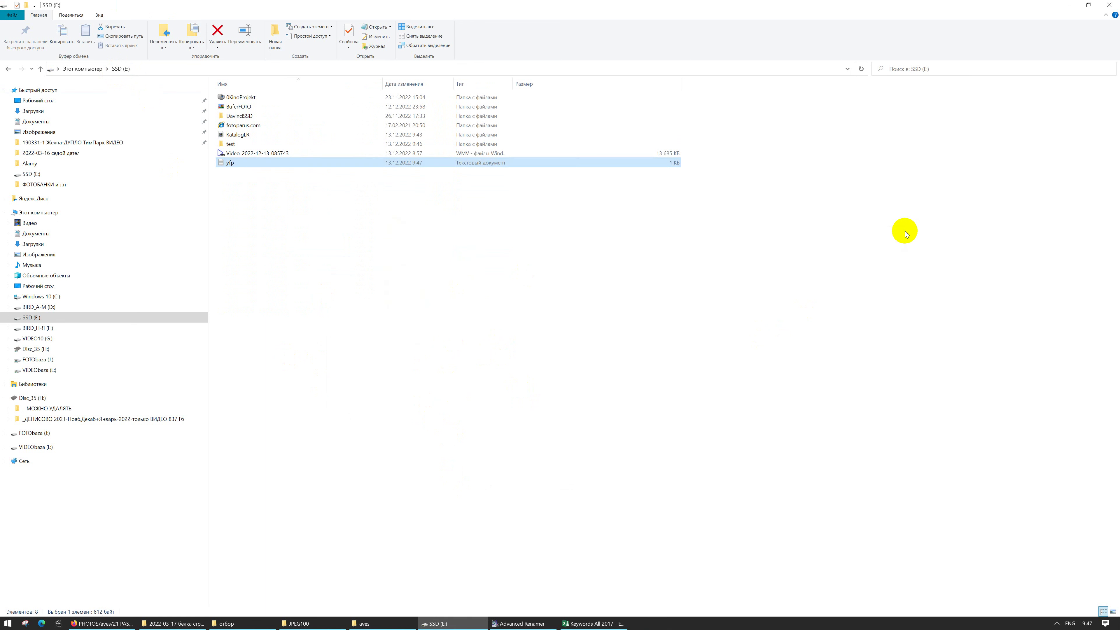
# Step: Try to add the folders inside test to Advanced Renamer using Добавить файлы из папок with subfolders included and the *.* mask
pyautogui.click(520, 623)
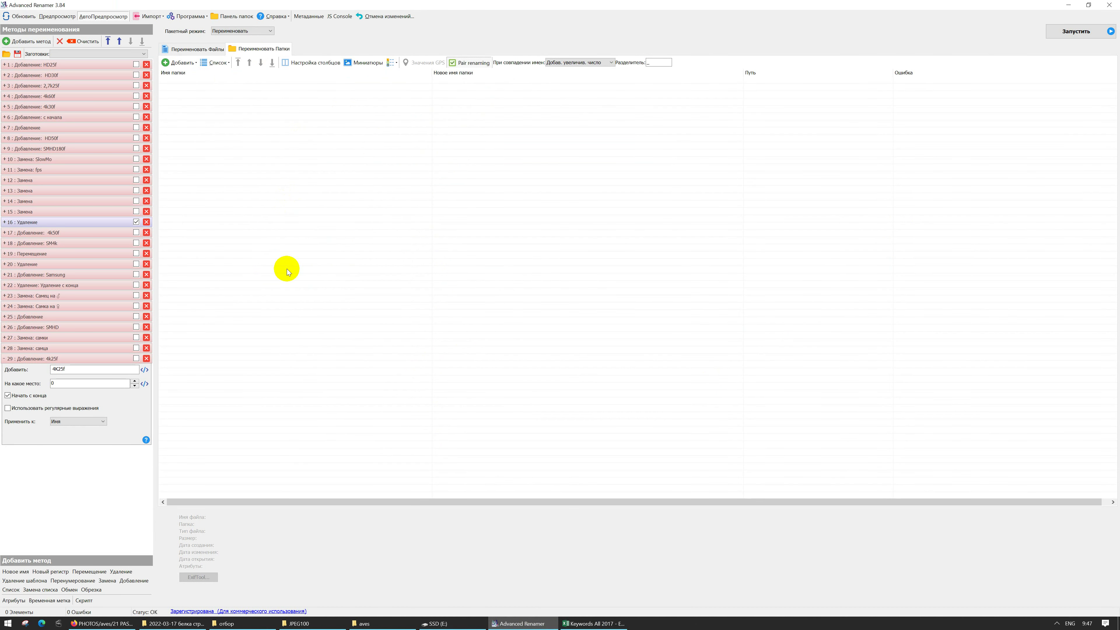
pyautogui.click(434, 623)
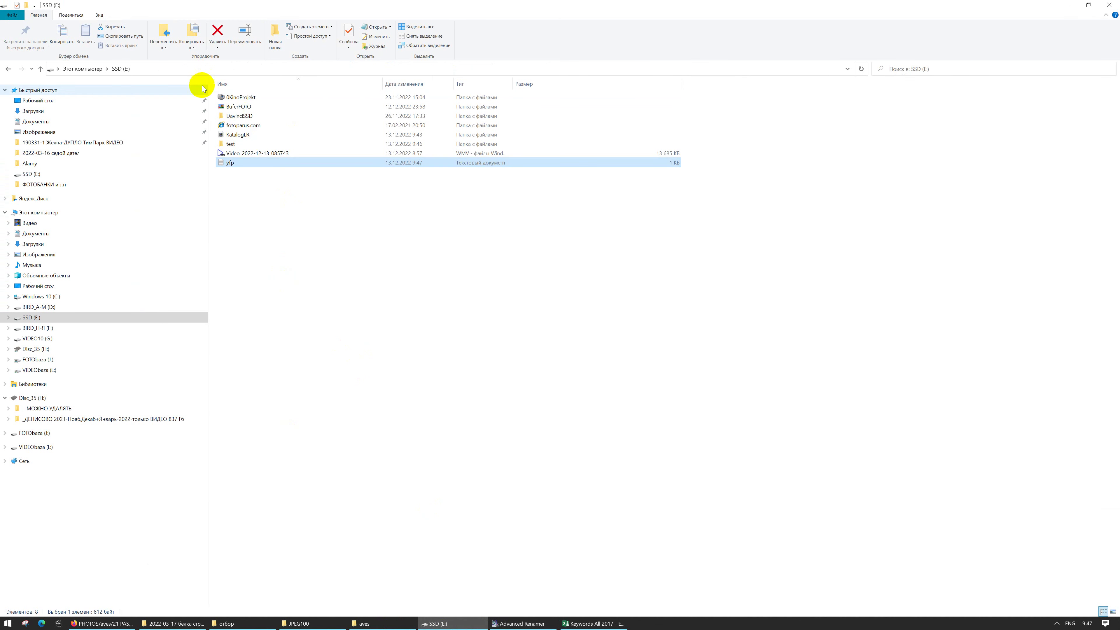
pyautogui.doubleClick(227, 143)
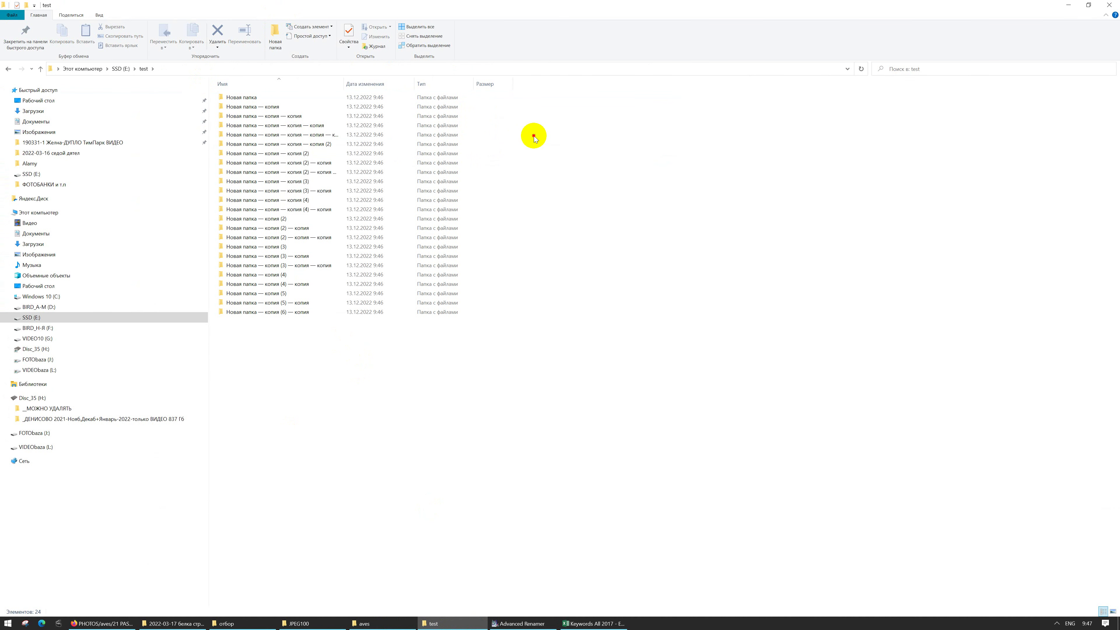
pyautogui.moveTo(359, 399); pyautogui.dragTo(338, 265)
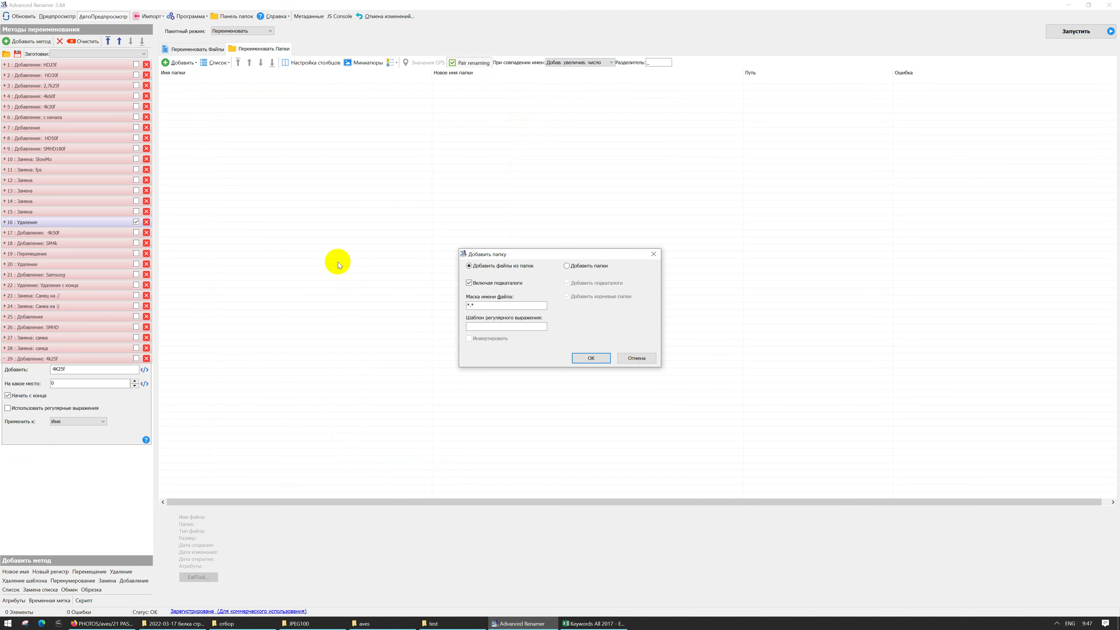
pyautogui.click(593, 358)
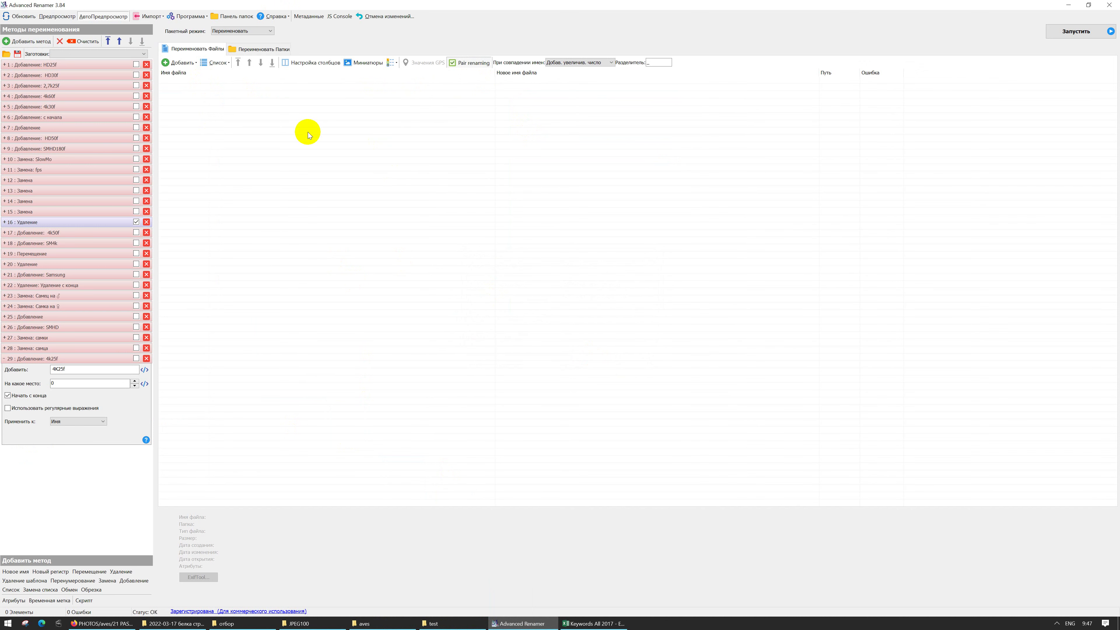